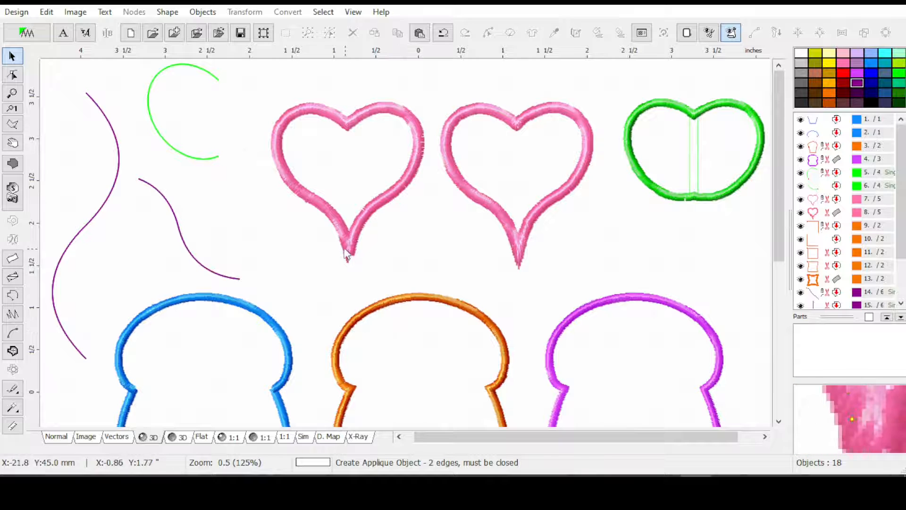
Examine the pointed ends of the two pink hearts and the three bread-shaped outlines up close
{"action": "scroll", "coordinate": [337, 274], "scroll_direction": "up", "scroll_amount": 1}
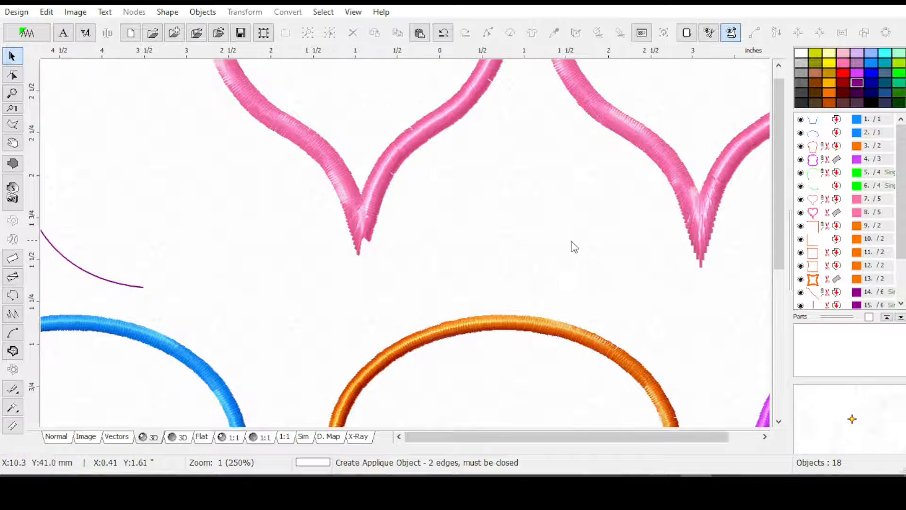
{"action": "scroll", "coordinate": [572, 248], "scroll_direction": "down", "scroll_amount": 1}
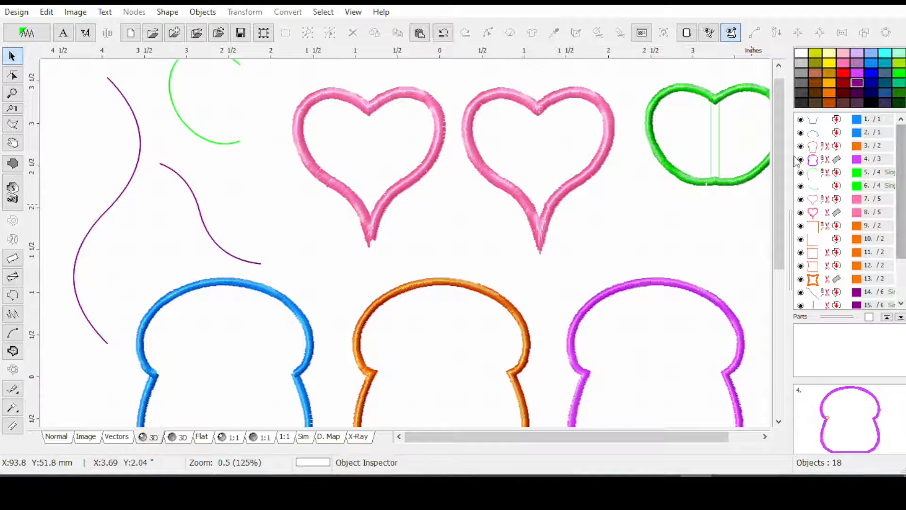
{"action": "left_click_drag", "start_coordinate": [776, 165], "coordinate": [772, 195]}
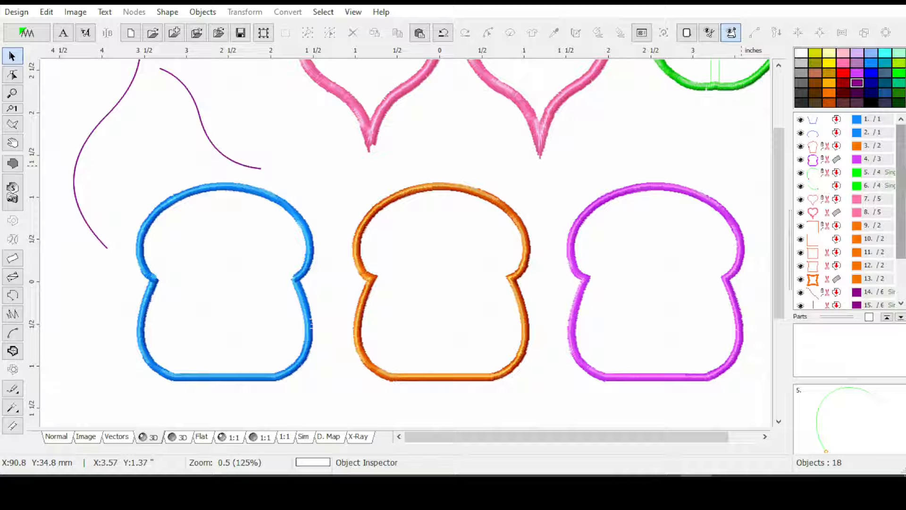
Select the lower and upper parts of the blue bread outline together and show the design in Normal view
{"action": "left_click", "coordinate": [822, 123]}
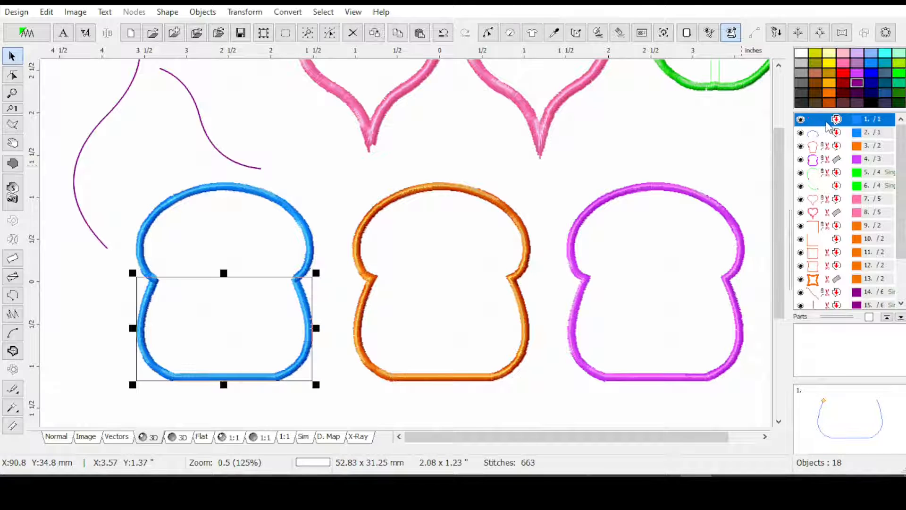
{"action": "left_click", "coordinate": [829, 132], "text": "ctrl"}
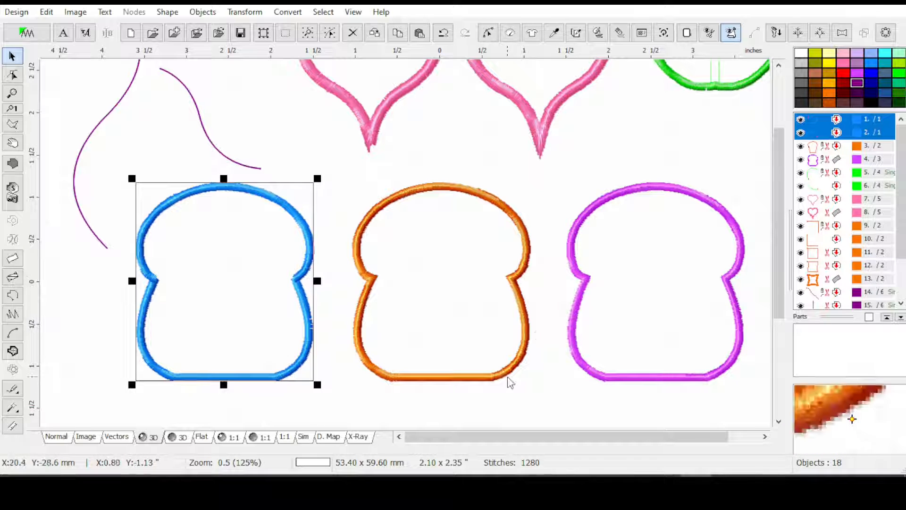
{"action": "left_click", "coordinate": [57, 437]}
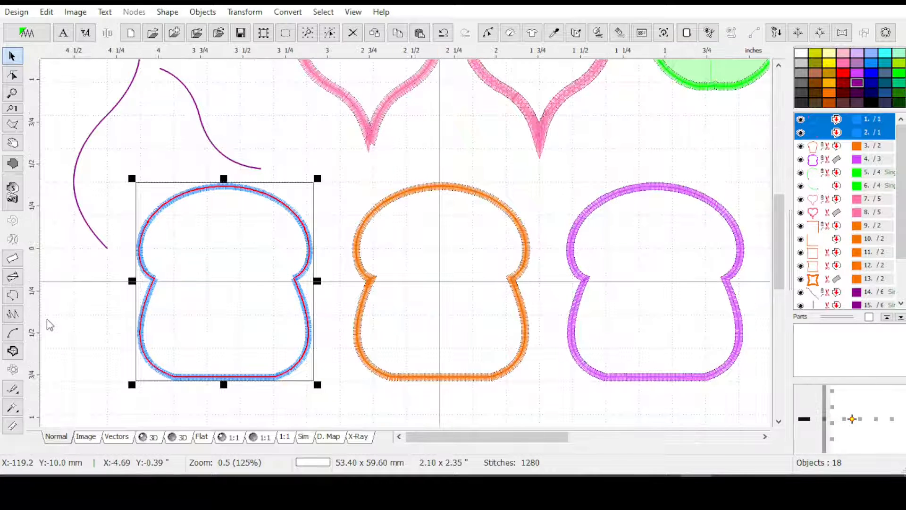
{"action": "scroll", "coordinate": [49, 319], "scroll_direction": "up", "scroll_amount": 1}
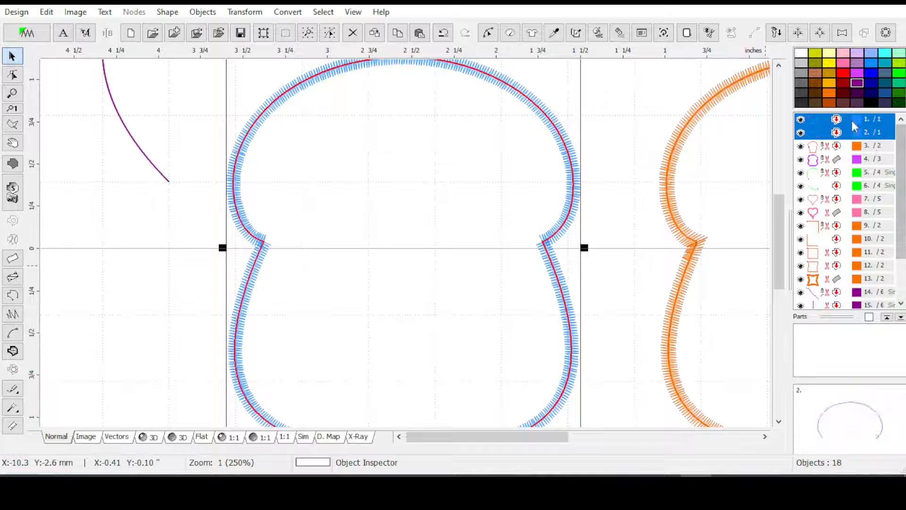
Inspect the lower and upper parts of the blue bread outline one at a time
{"action": "left_click", "coordinate": [836, 121]}
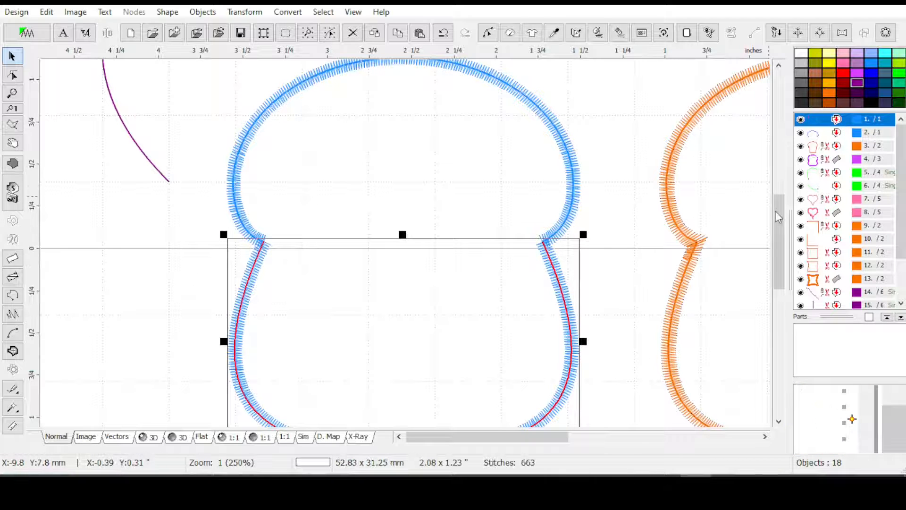
{"action": "left_click_drag", "start_coordinate": [784, 222], "coordinate": [777, 231]}
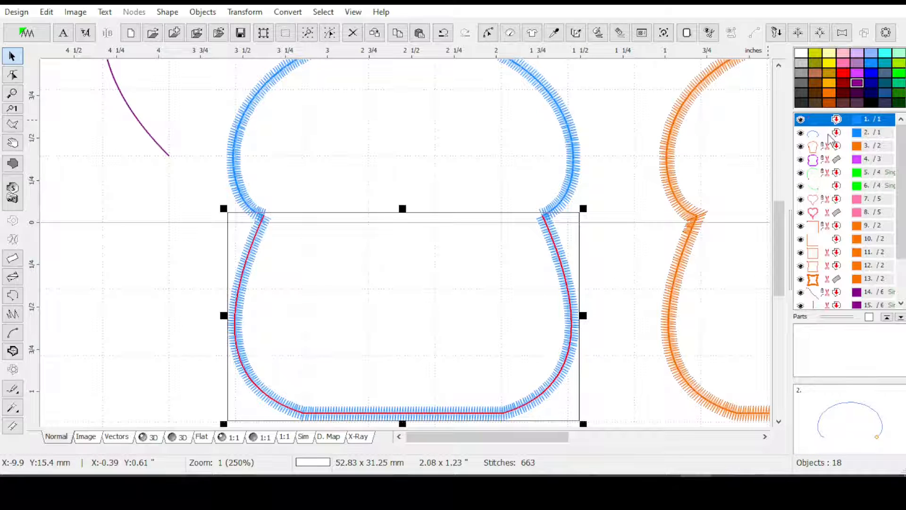
{"action": "left_click", "coordinate": [815, 137]}
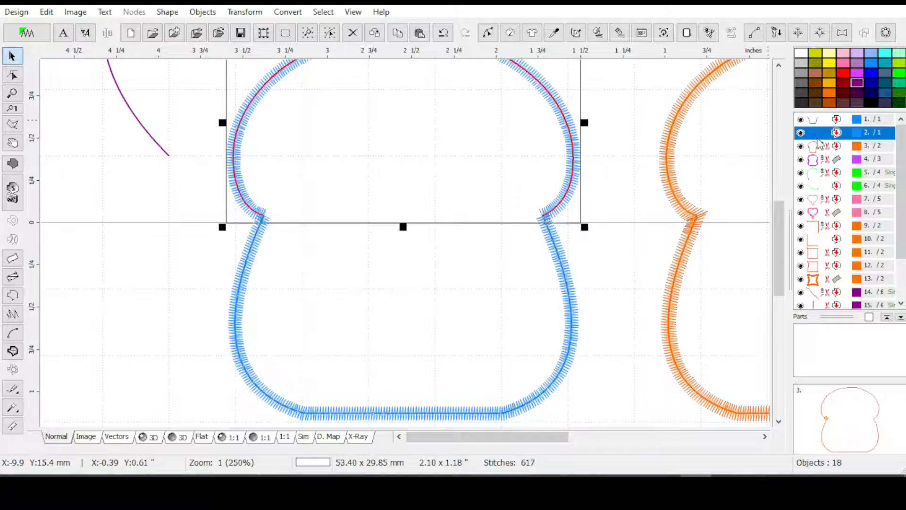
{"action": "left_click", "coordinate": [823, 121]}
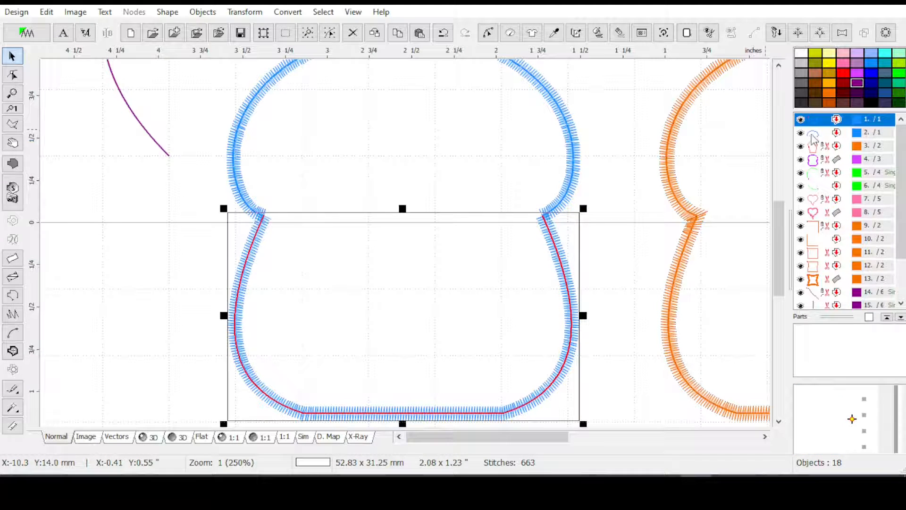
{"action": "left_click", "coordinate": [810, 135]}
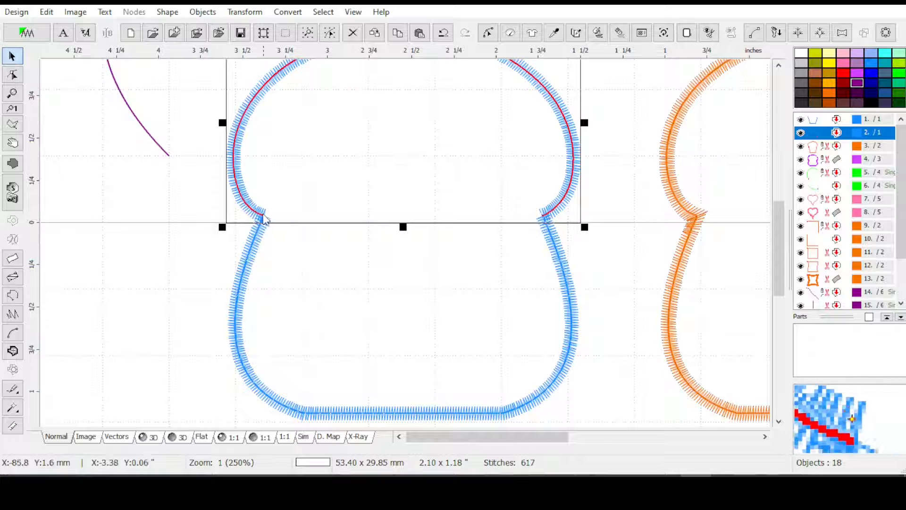
Combine the lower and upper parts of the blue bread shape into one outline with Combine Outlines
{"action": "left_click", "coordinate": [830, 119], "text": "ctrl"}
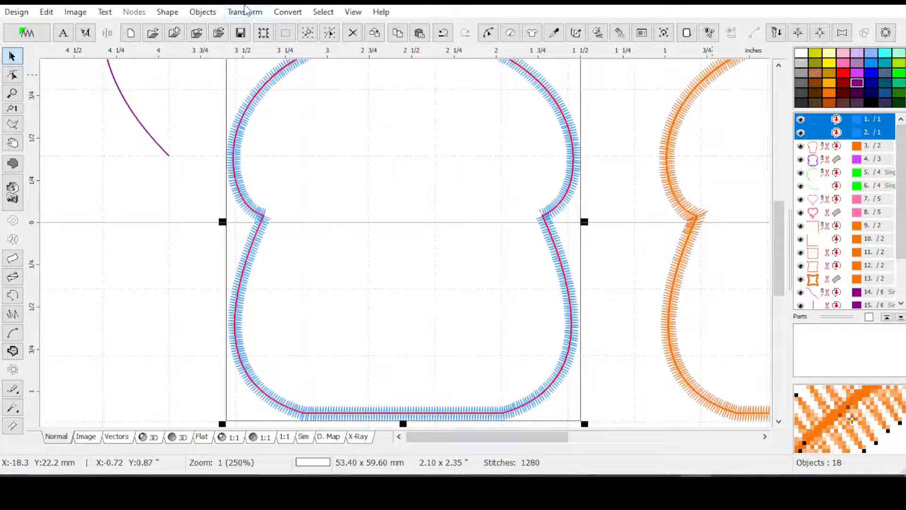
{"action": "left_click", "coordinate": [245, 10]}
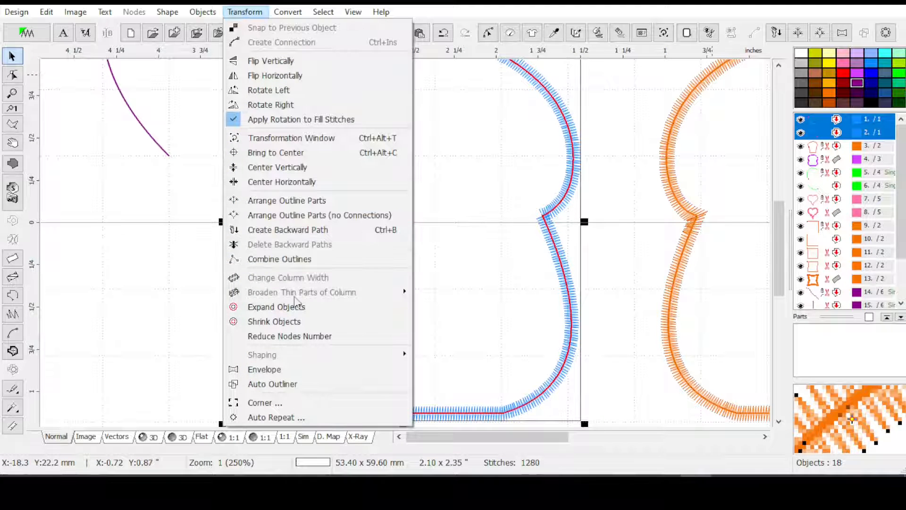
{"action": "left_click", "coordinate": [281, 260]}
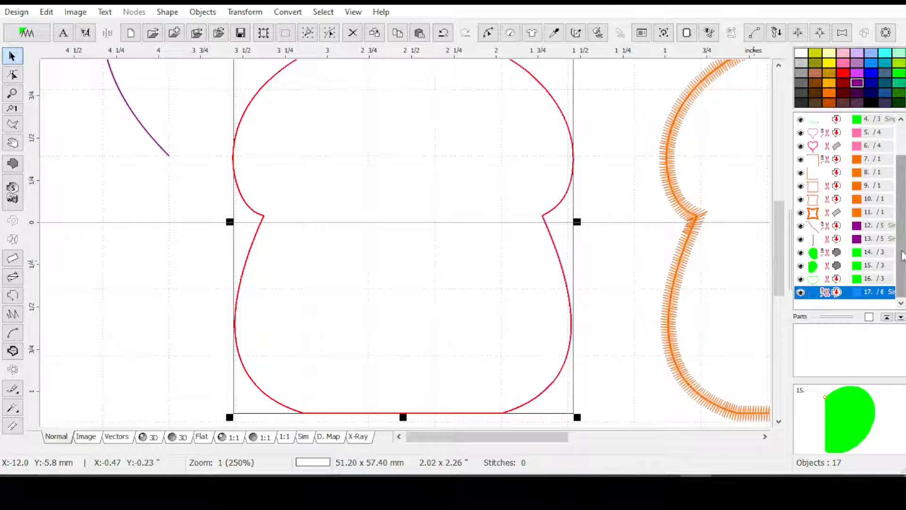
Check the combined bread outline in the object list and the whole design, and undo the combination
{"action": "scroll", "coordinate": [902, 268], "scroll_direction": "up", "scroll_amount": 1}
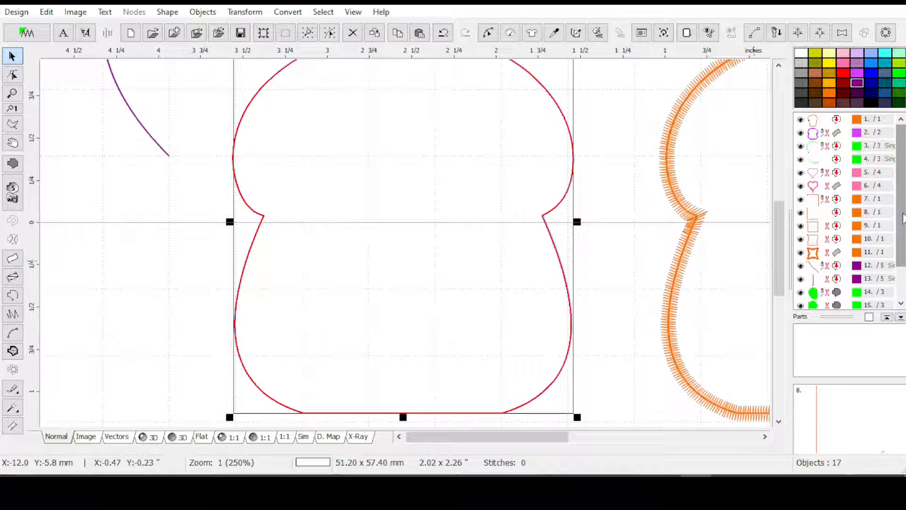
{"action": "key", "text": "minus"}
{"action": "key", "text": "minus"}
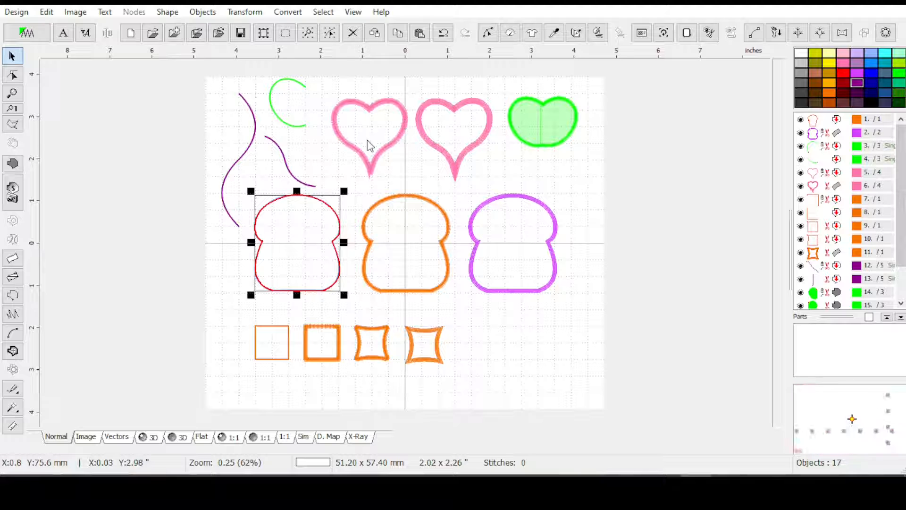
{"action": "key", "text": "plus"}
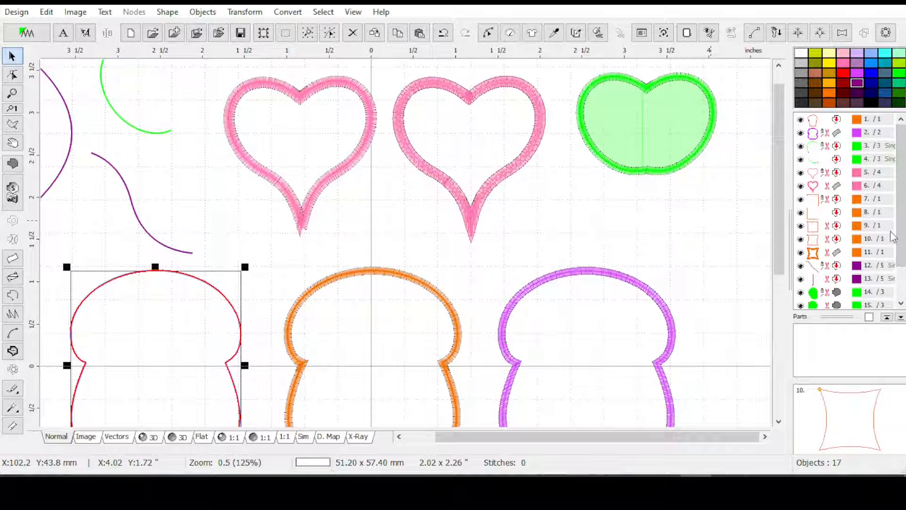
{"action": "scroll", "coordinate": [893, 221], "scroll_direction": "up", "scroll_amount": 1}
{"action": "key", "text": "ctrl+z"}
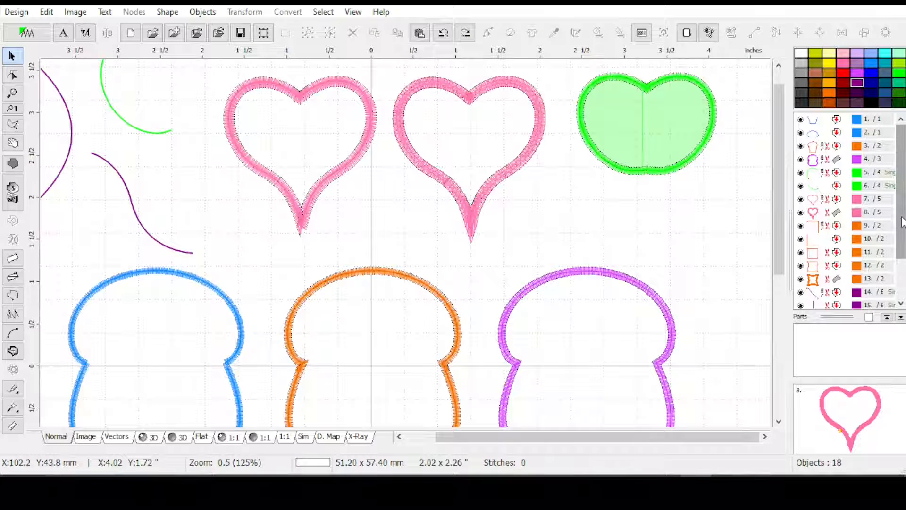
Examine the two green arc objects and view the nodes of the upper arc without editing it
{"action": "left_click", "coordinate": [826, 200]}
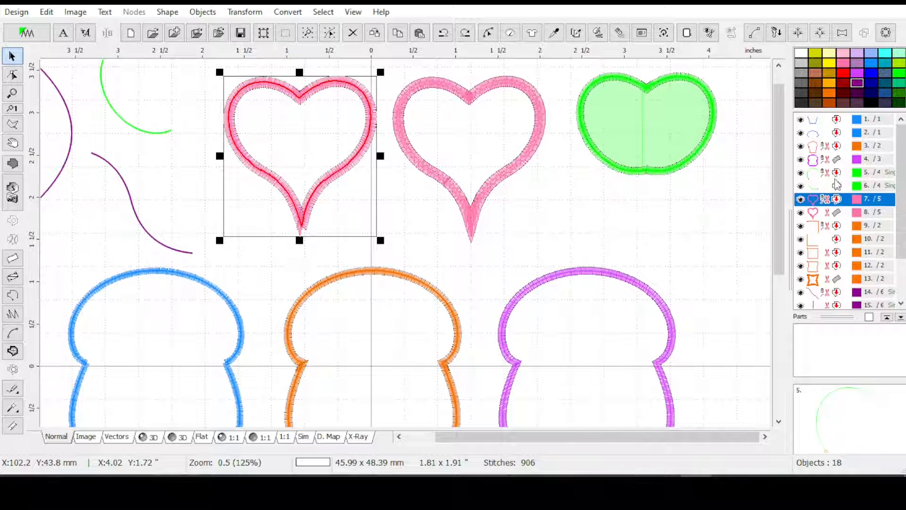
{"action": "left_click_drag", "start_coordinate": [834, 174], "coordinate": [831, 190]}
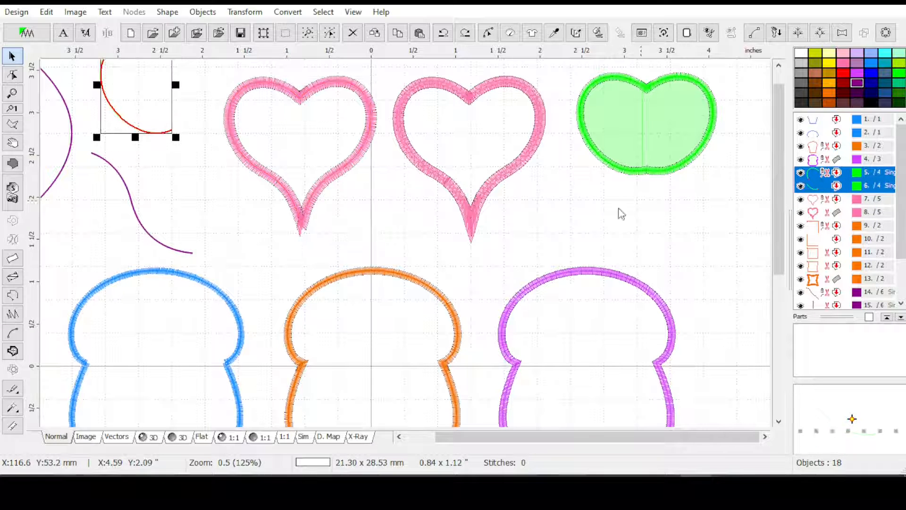
{"action": "scroll", "coordinate": [786, 152], "scroll_direction": "up", "scroll_amount": 1}
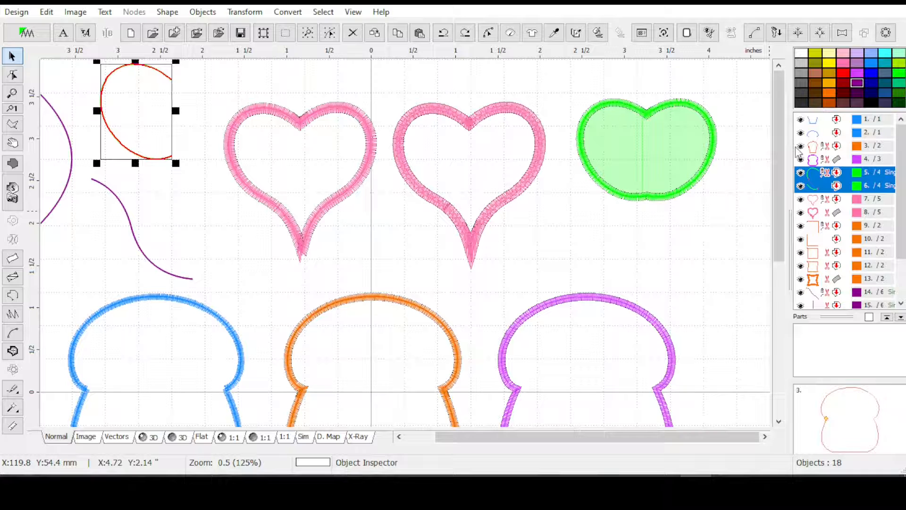
{"action": "left_click", "coordinate": [834, 175]}
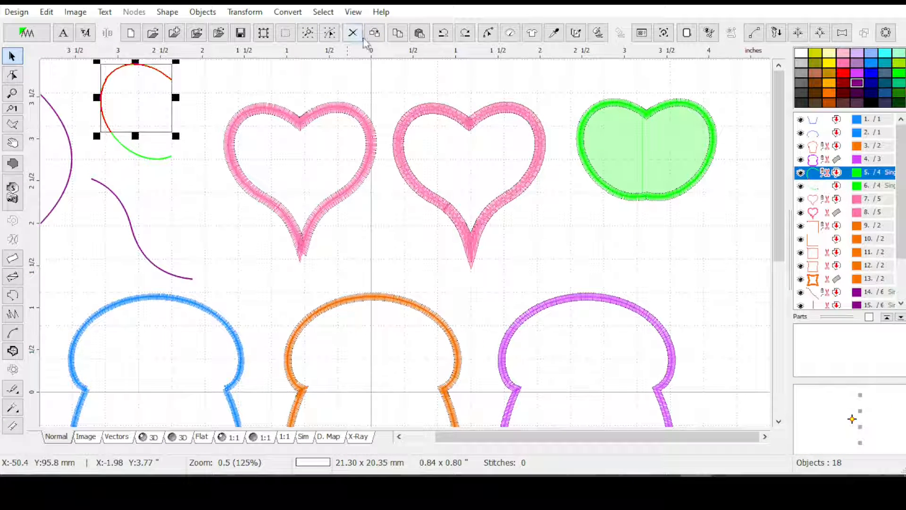
{"action": "left_click", "coordinate": [488, 34]}
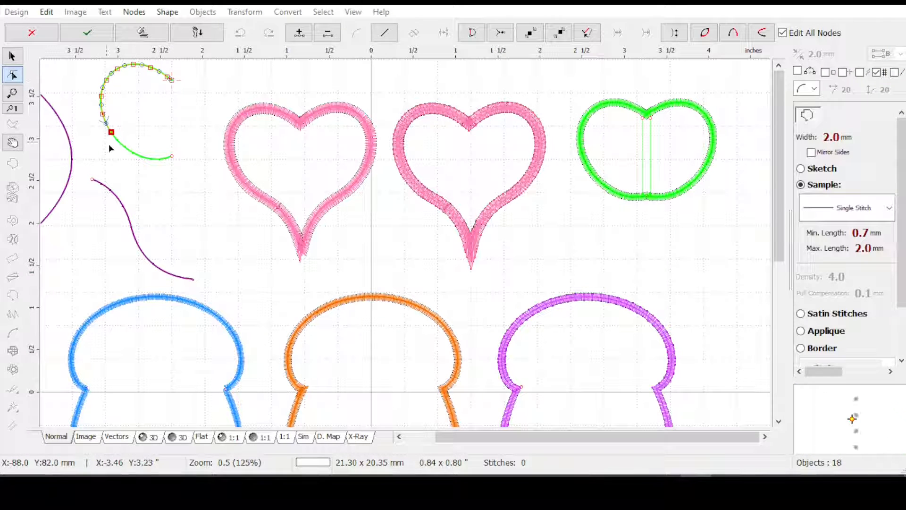
{"action": "key", "text": "Escape"}
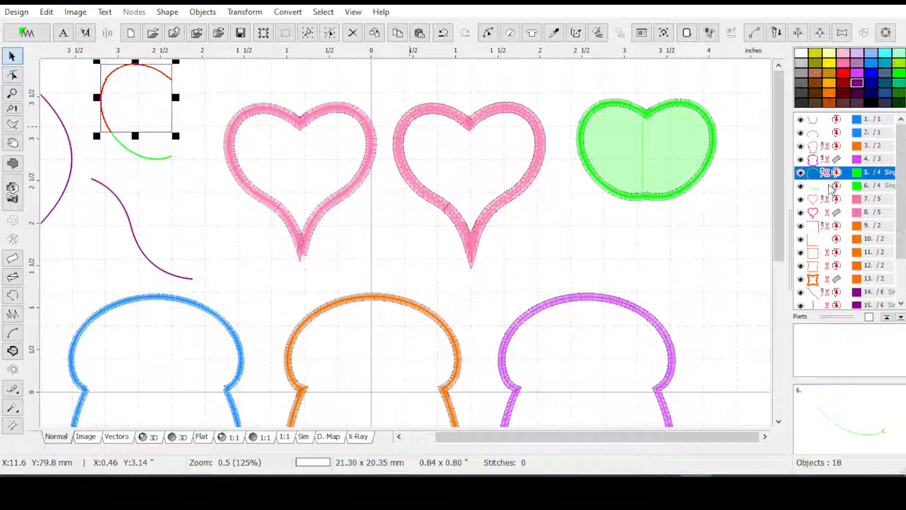
Try to join the upper and lower green arcs with Combine Outlines
{"action": "left_click", "coordinate": [872, 185]}
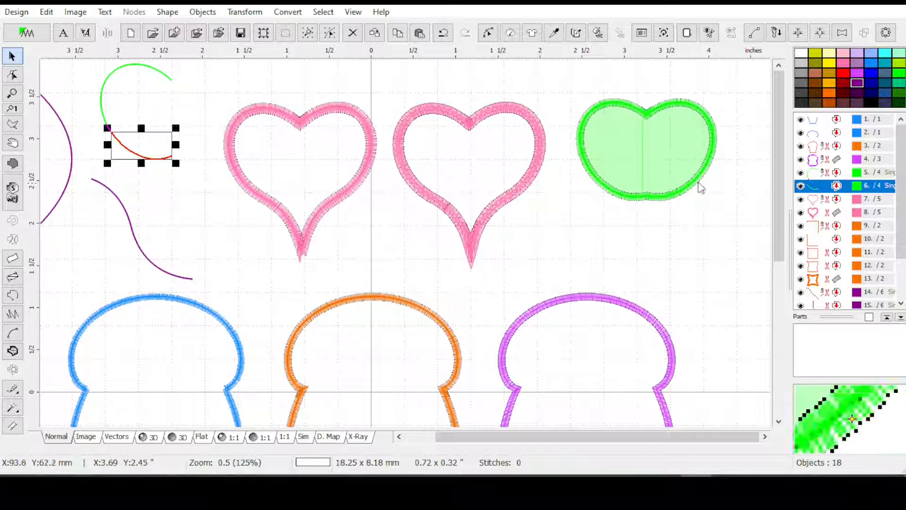
{"action": "left_click", "coordinate": [811, 173], "text": "ctrl"}
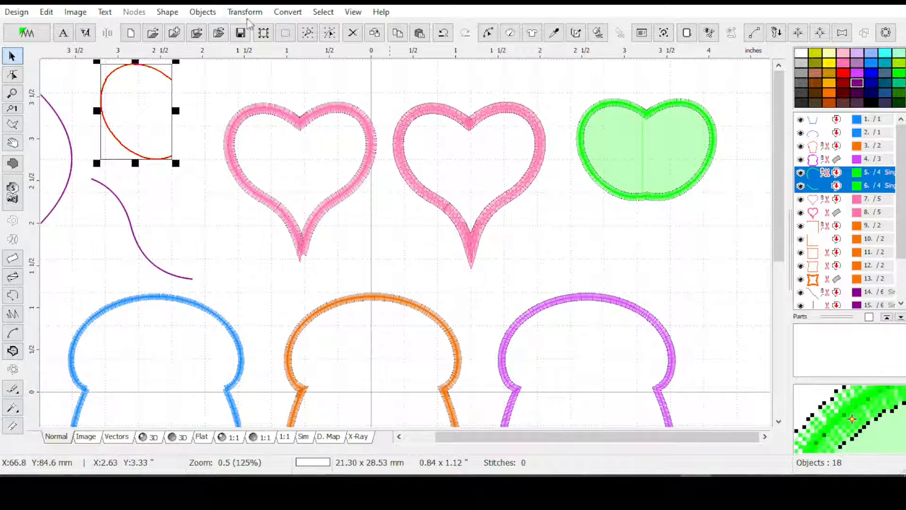
{"action": "left_click", "coordinate": [245, 12]}
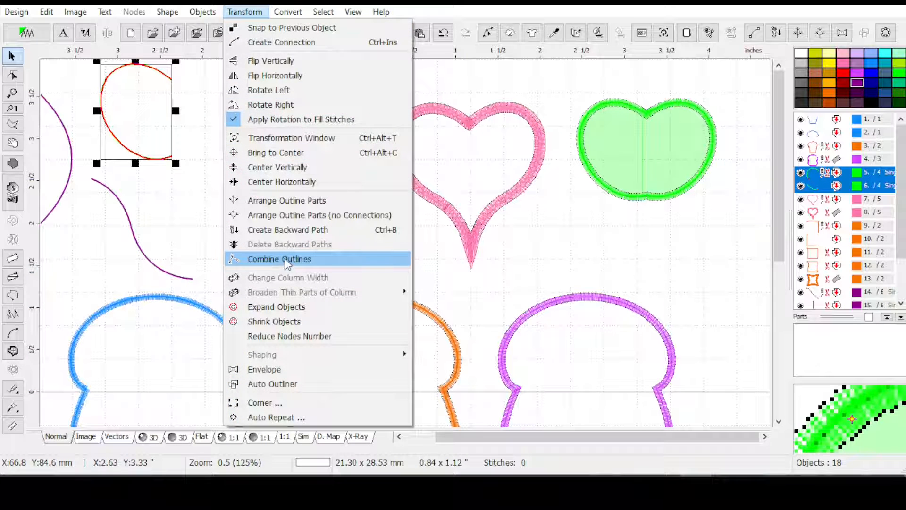
{"action": "left_click", "coordinate": [285, 261]}
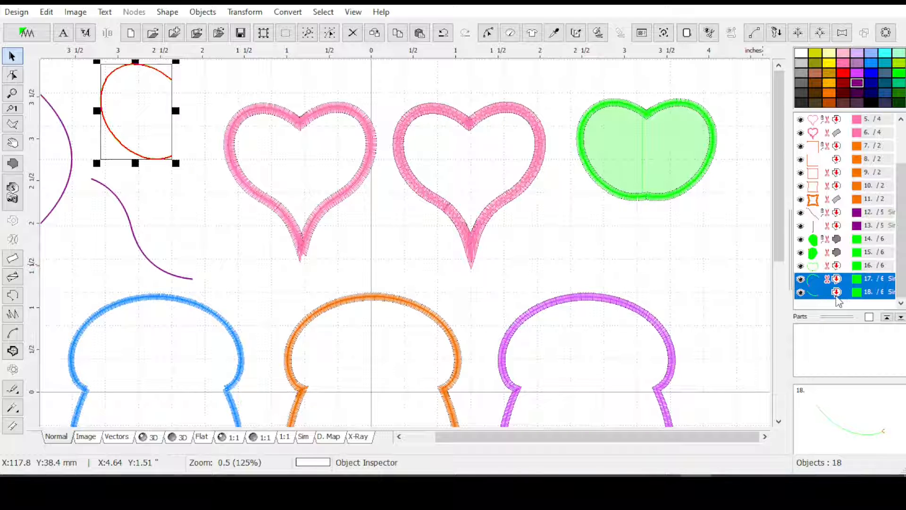
Align the lower green arc's beginning node to the upper arc with Align Beginning to Previous Object, and finish the node edit
{"action": "left_click", "coordinate": [834, 297]}
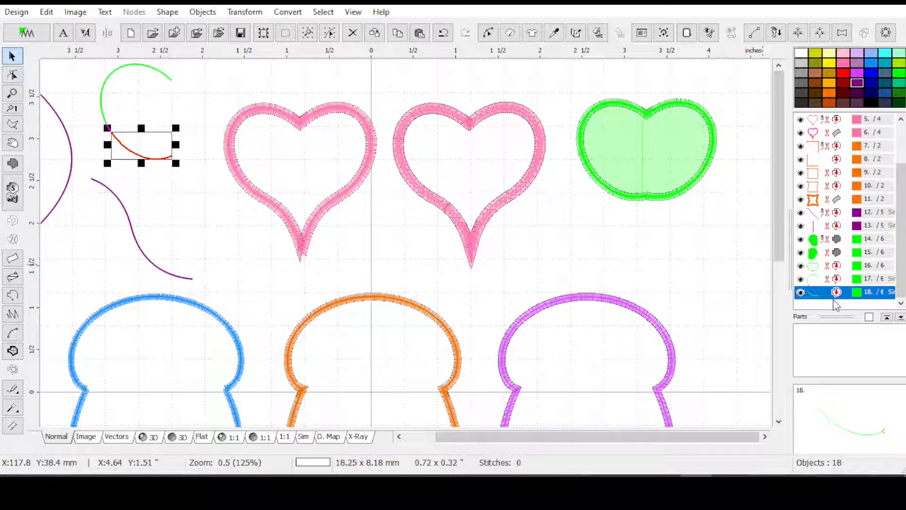
{"action": "left_click", "coordinate": [488, 34]}
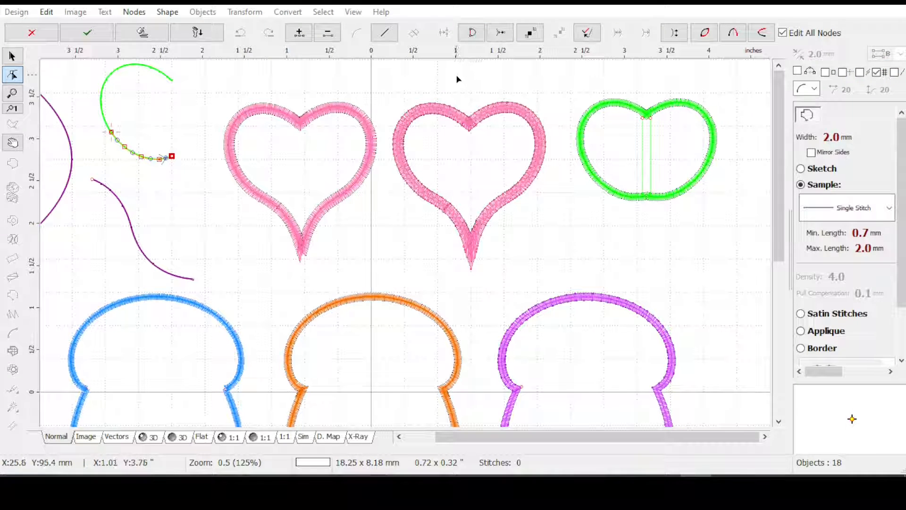
{"action": "left_click", "coordinate": [531, 36]}
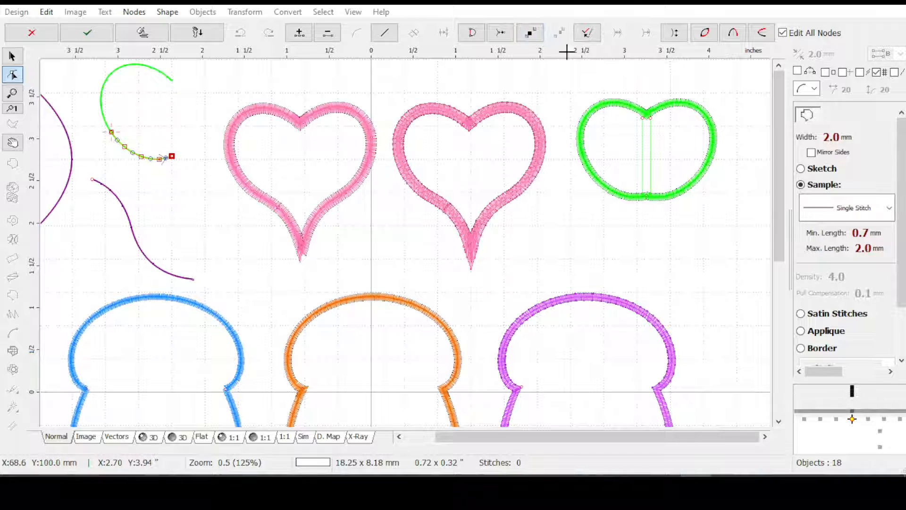
{"action": "left_click", "coordinate": [532, 36]}
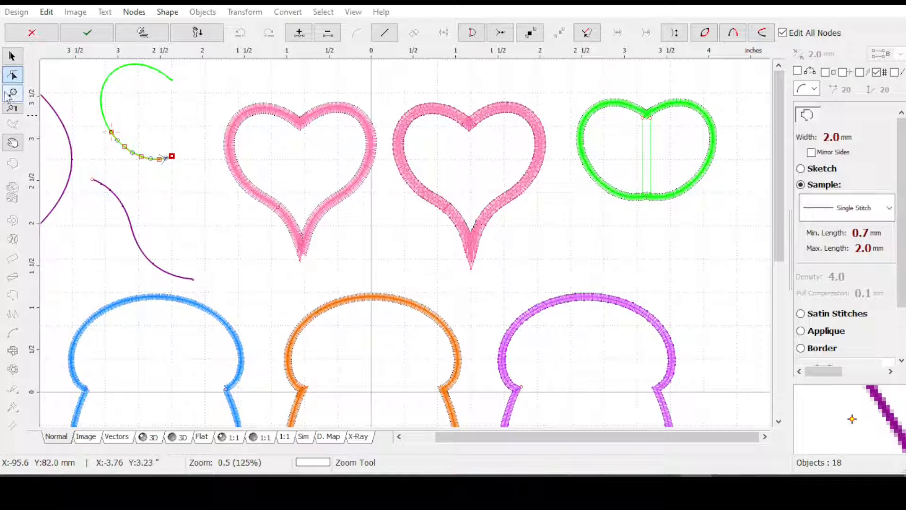
{"action": "left_click_drag", "start_coordinate": [77, 95], "coordinate": [153, 165]}
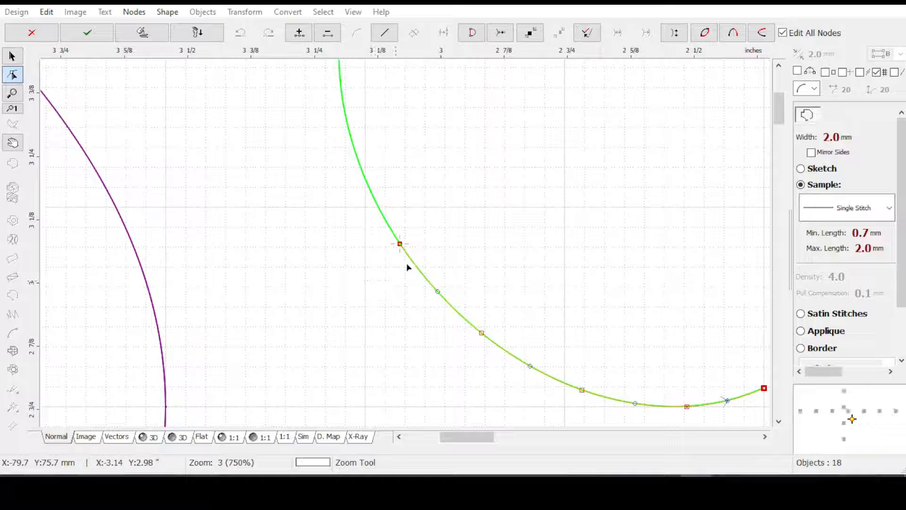
{"action": "scroll", "coordinate": [414, 266], "scroll_direction": "up", "scroll_amount": 3}
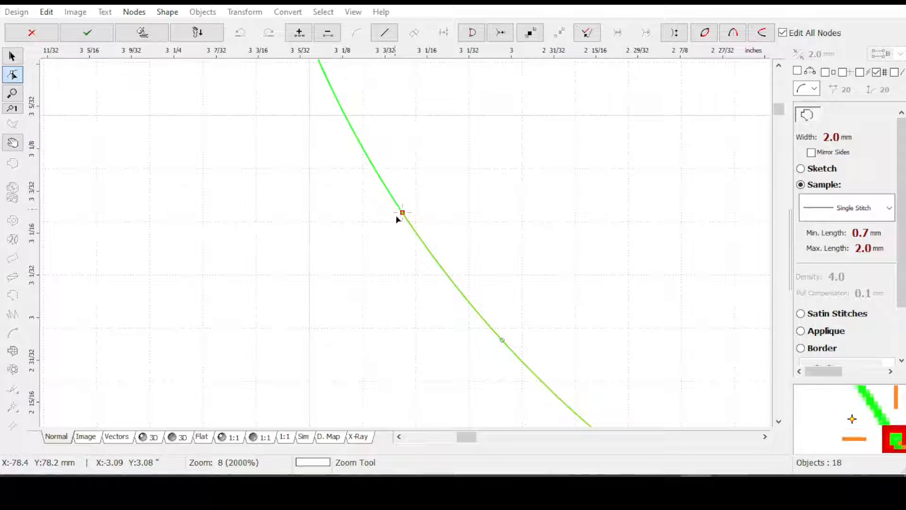
{"action": "scroll", "coordinate": [392, 215], "scroll_direction": "up", "scroll_amount": 4}
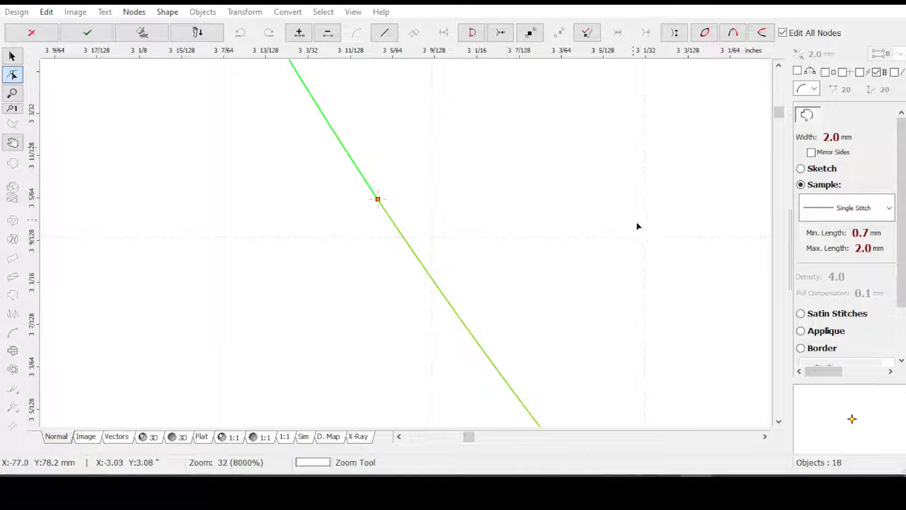
{"action": "left_click", "coordinate": [531, 34]}
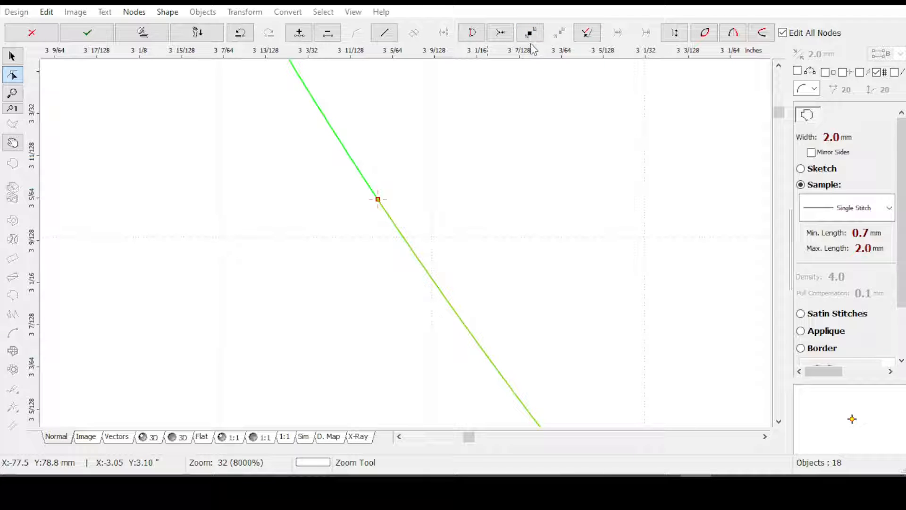
{"action": "left_click", "coordinate": [88, 36]}
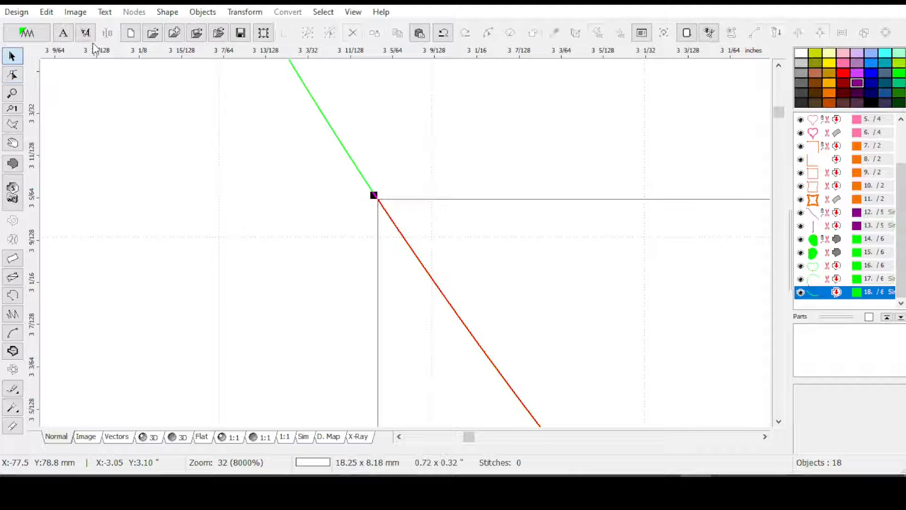
Combine the upper and lower green arcs into a single outline with Combine Outlines
{"action": "key", "text": "0"}
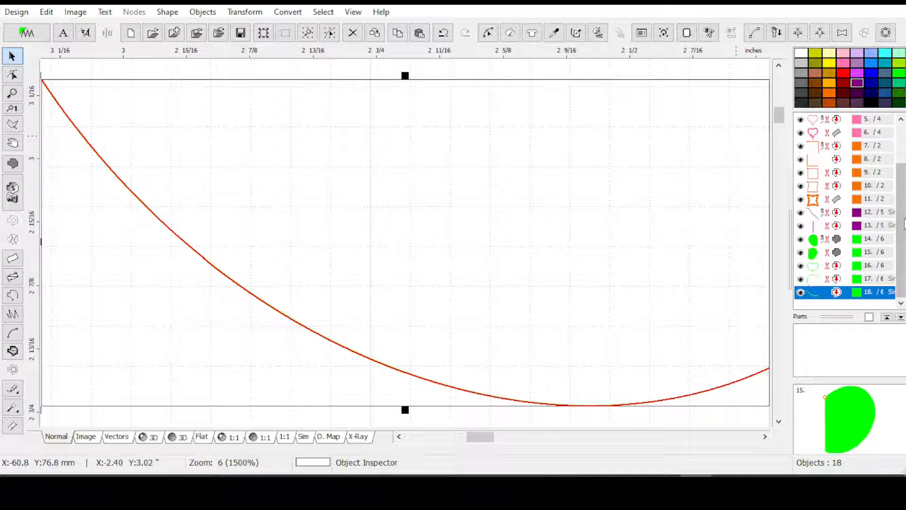
{"action": "left_click", "coordinate": [834, 281]}
{"action": "left_click", "coordinate": [835, 293], "text": "shift"}
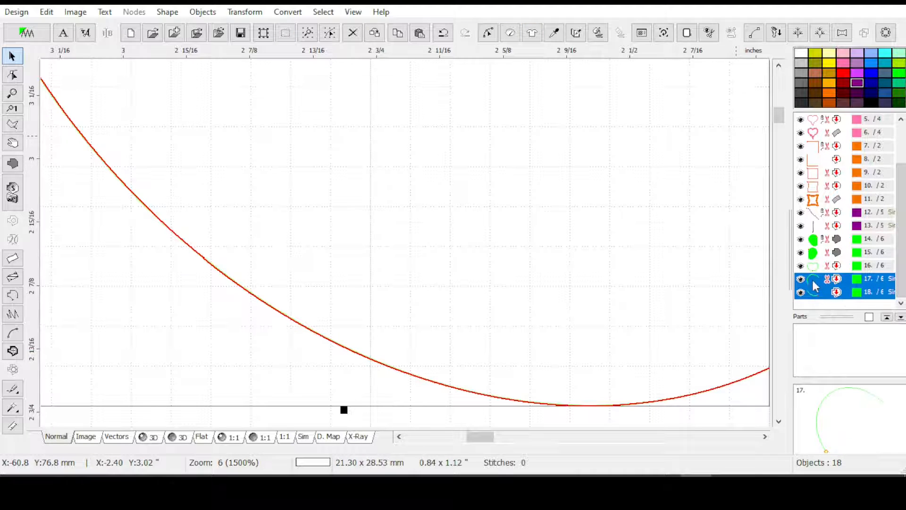
{"action": "key", "text": "1"}
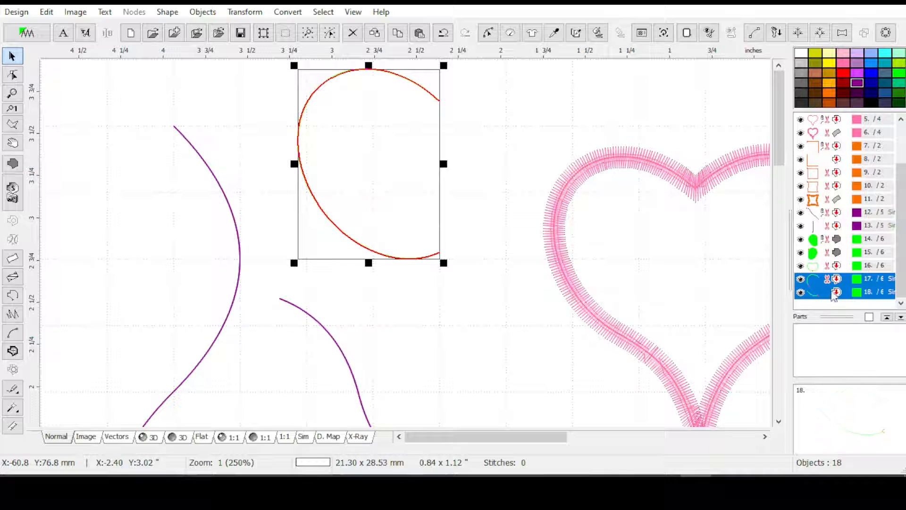
{"action": "left_click", "coordinate": [245, 12]}
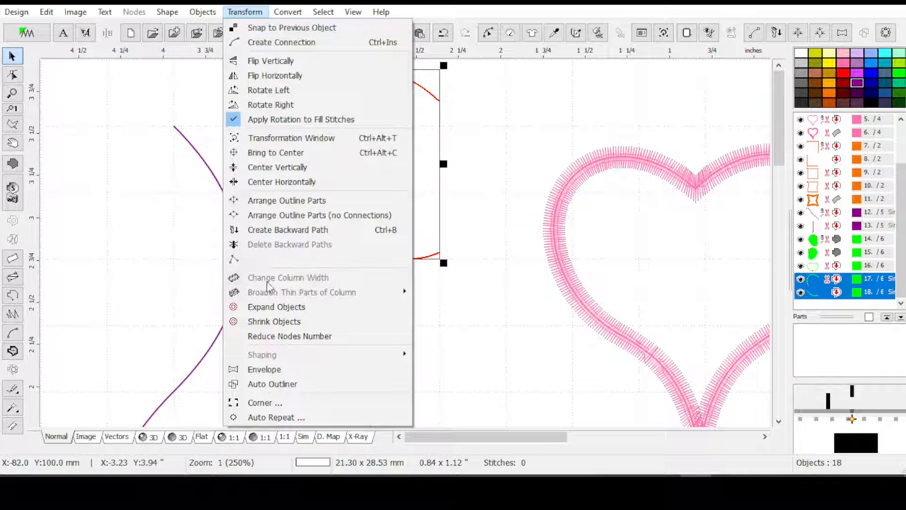
{"action": "left_click", "coordinate": [275, 259]}
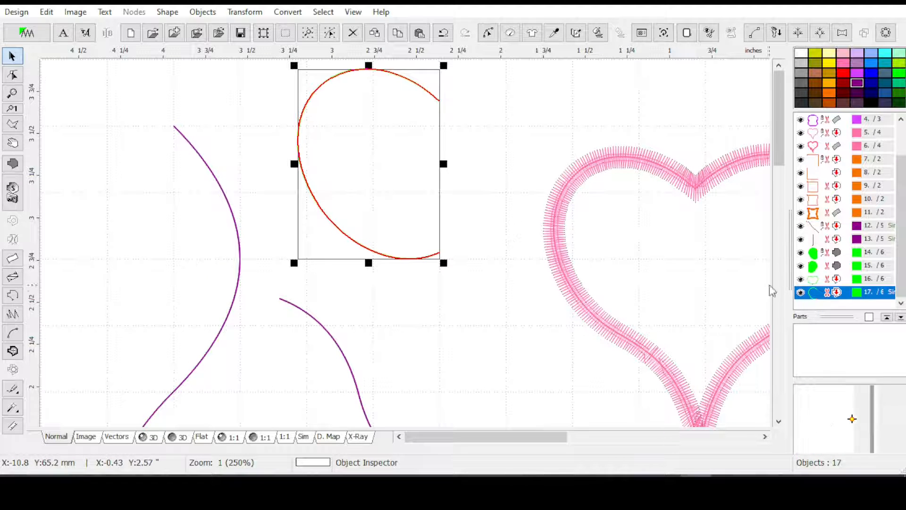
Open the leftmost pink heart outline for node editing
{"action": "left_click_drag", "start_coordinate": [782, 141], "coordinate": [784, 175]}
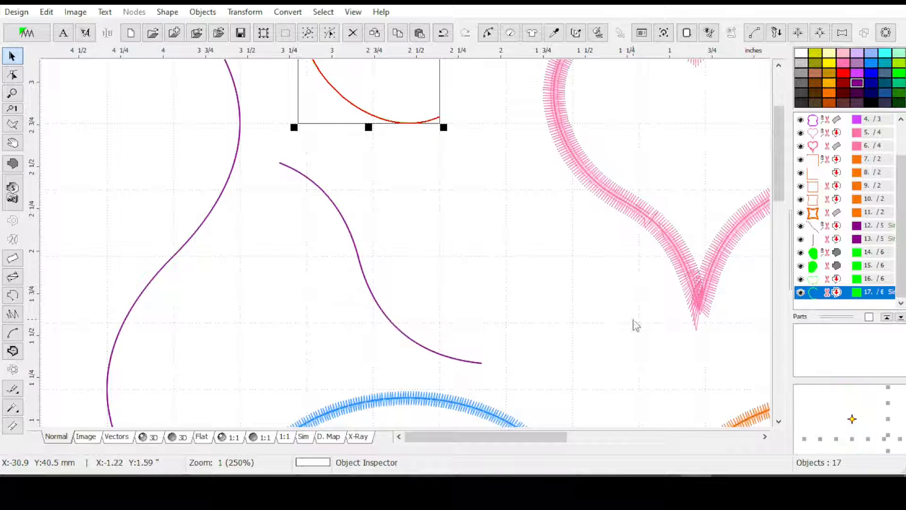
{"action": "left_click_drag", "start_coordinate": [548, 440], "coordinate": [597, 445]}
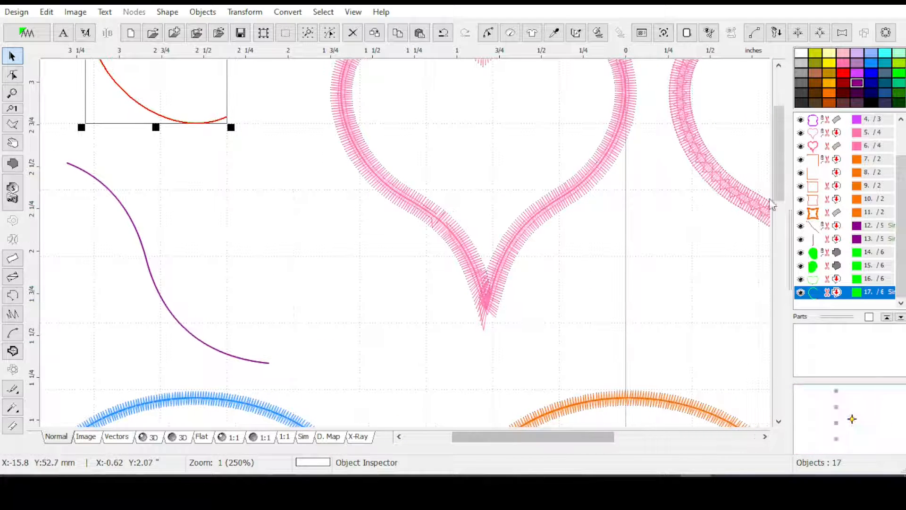
{"action": "left_click_drag", "start_coordinate": [780, 163], "coordinate": [781, 140]}
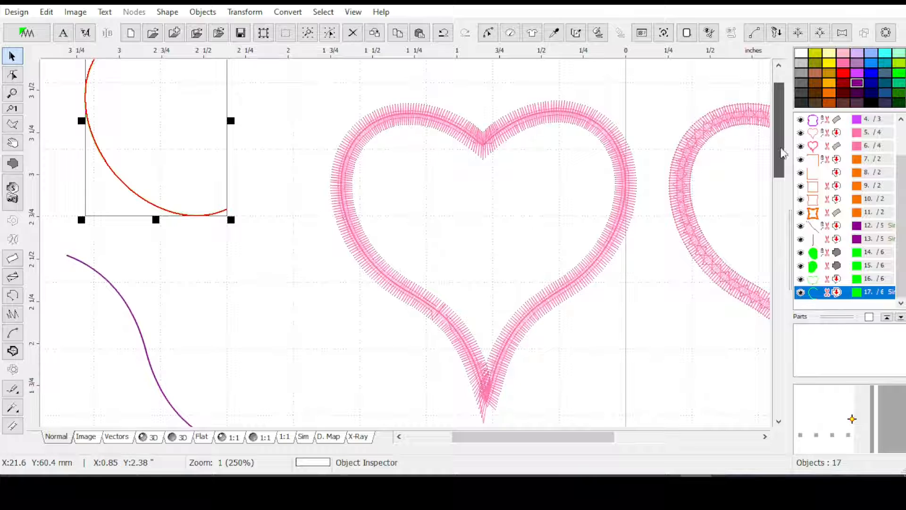
{"action": "left_click", "coordinate": [825, 136]}
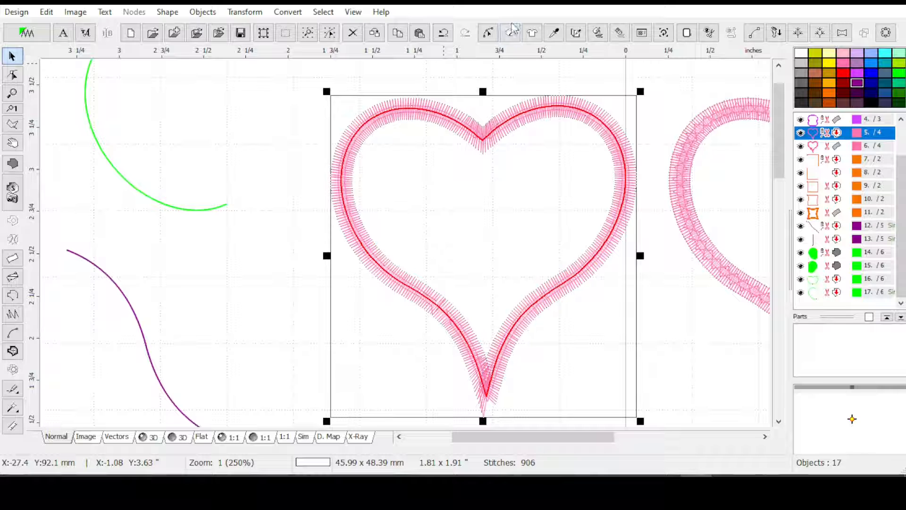
{"action": "left_click", "coordinate": [487, 34]}
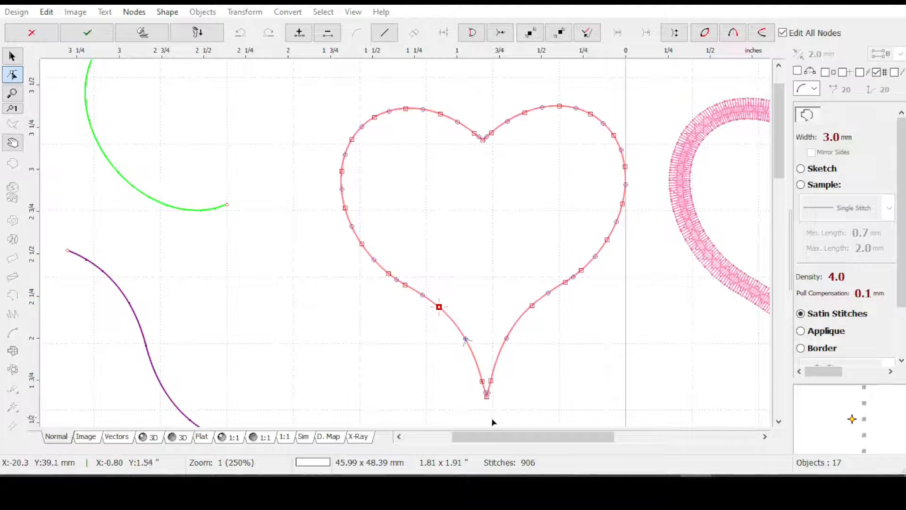
Place the heart outline's start point on the node at its upper notch
{"action": "scroll", "coordinate": [493, 422], "scroll_direction": "up", "scroll_amount": 2}
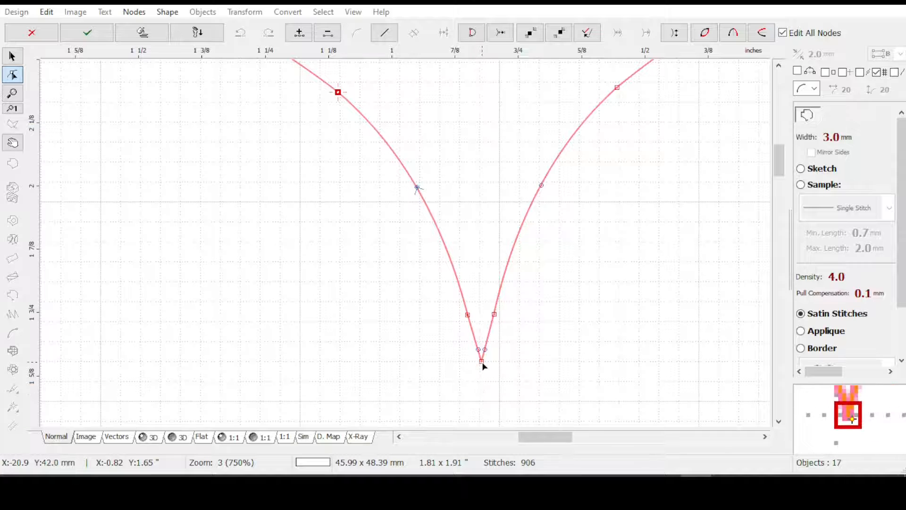
{"action": "left_click", "coordinate": [481, 362]}
{"action": "right_click", "coordinate": [482, 362]}
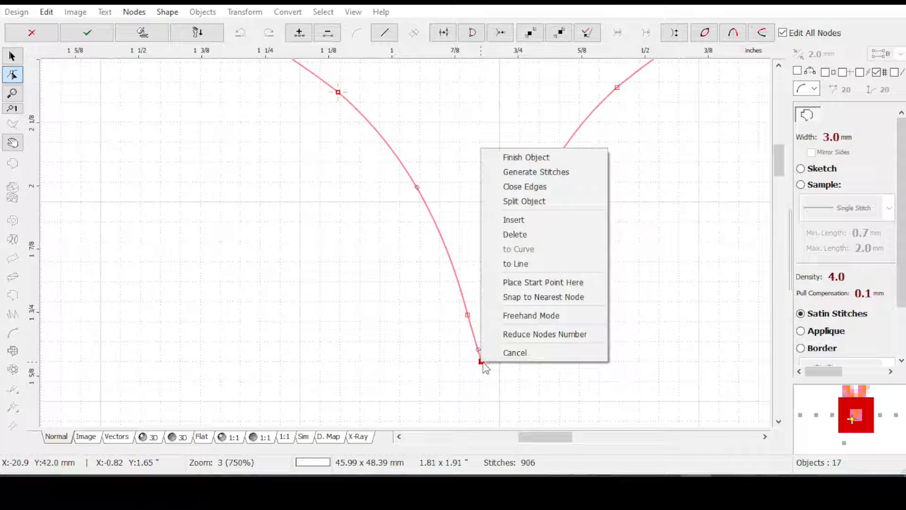
{"action": "left_click_drag", "start_coordinate": [780, 163], "coordinate": [736, 105]}
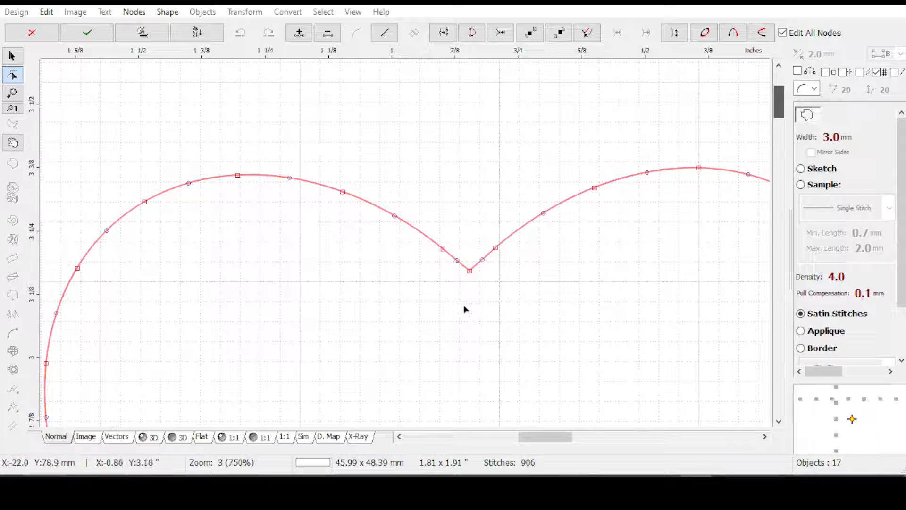
{"action": "left_click", "coordinate": [469, 271]}
{"action": "right_click", "coordinate": [470, 274]}
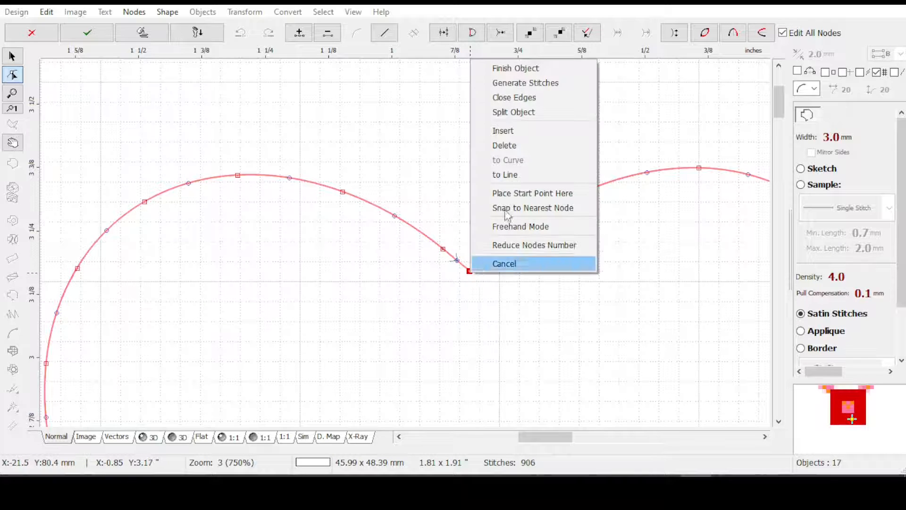
{"action": "left_click", "coordinate": [517, 193]}
Split the heart outline into two halves at the node on its bottom tip
{"action": "left_click_drag", "start_coordinate": [778, 105], "coordinate": [764, 166]}
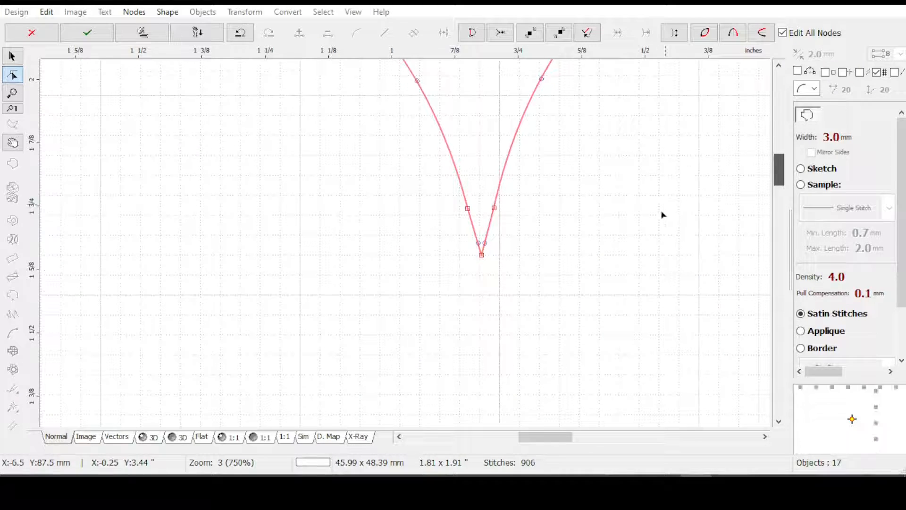
{"action": "left_click", "coordinate": [481, 255]}
{"action": "right_click", "coordinate": [481, 257]}
{"action": "left_click", "coordinate": [518, 307]}
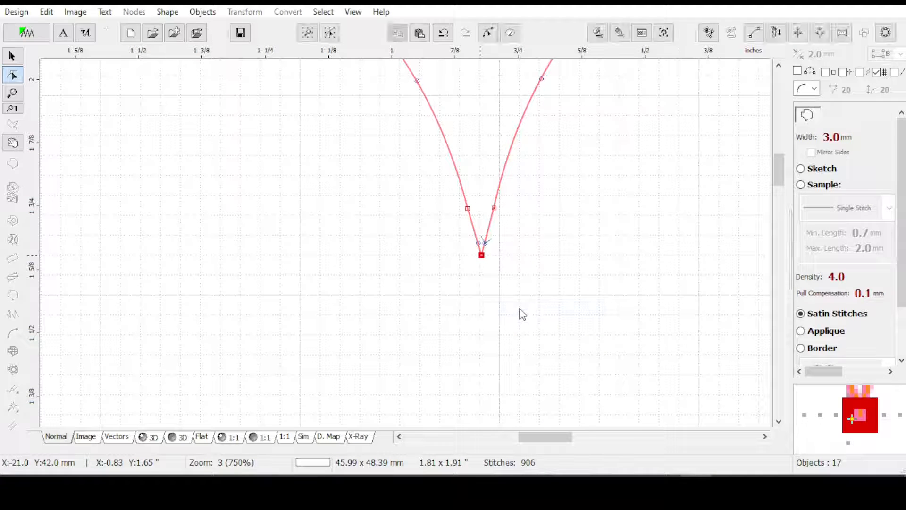
{"action": "scroll", "coordinate": [522, 283], "scroll_direction": "down", "scroll_amount": 1}
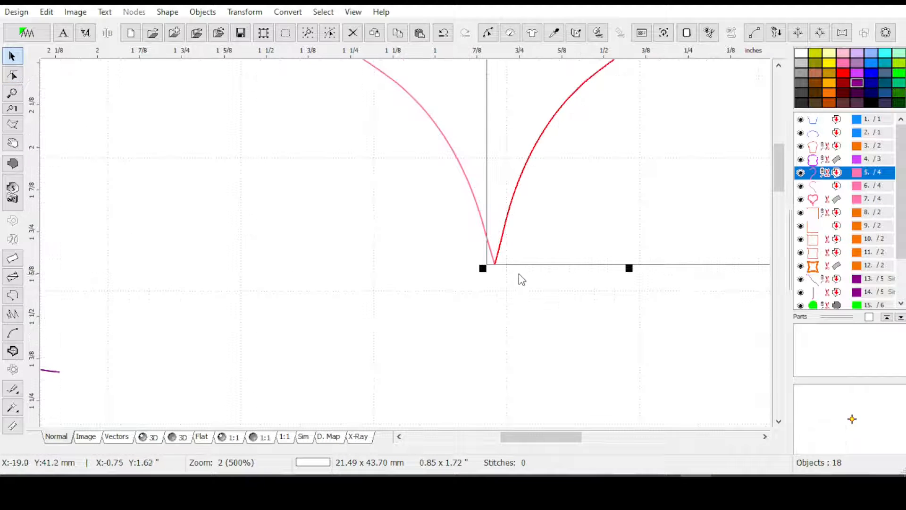
{"action": "scroll", "coordinate": [519, 271], "scroll_direction": "down", "scroll_amount": 1}
{"action": "scroll", "coordinate": [519, 269], "scroll_direction": "down", "scroll_amount": 1}
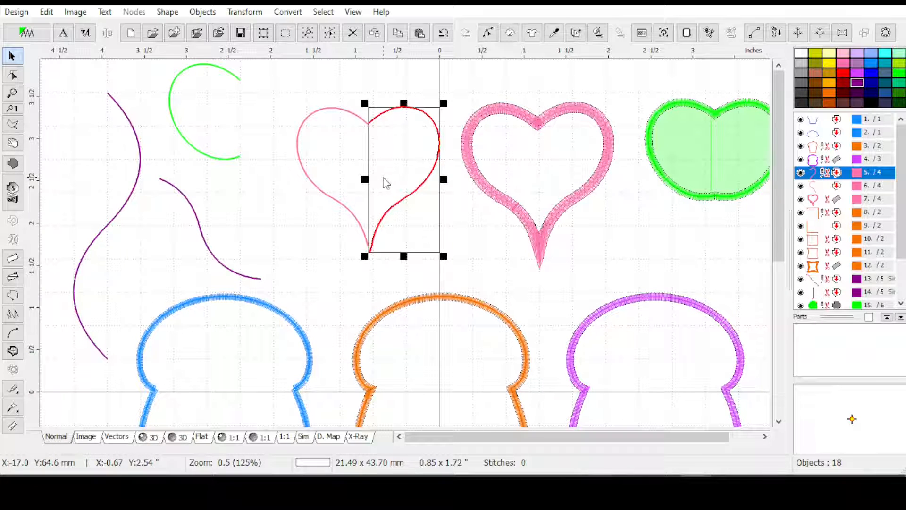
{"action": "left_click", "coordinate": [836, 186]}
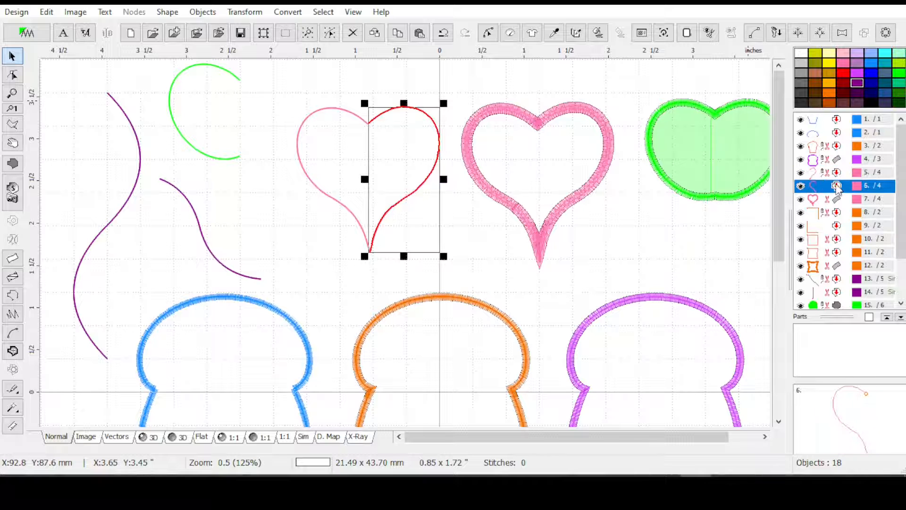
{"action": "key", "text": "Delete"}
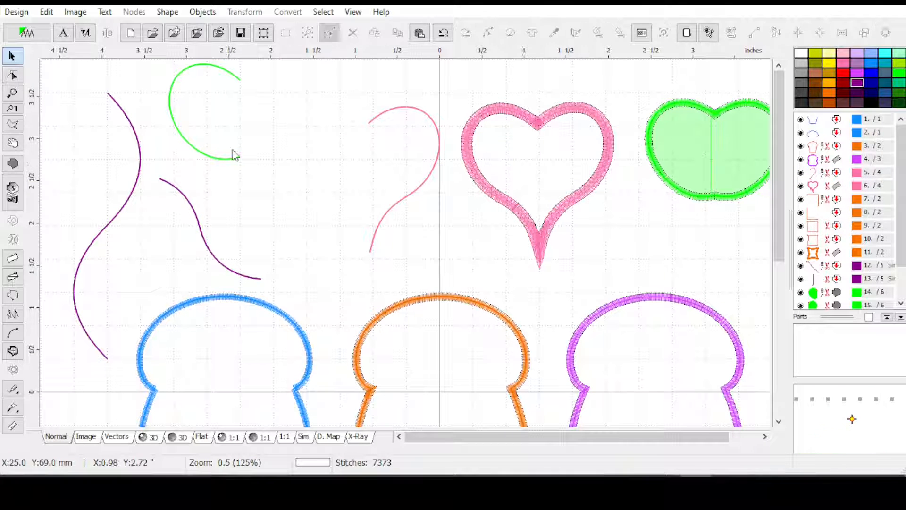
{"action": "key", "text": "ctrl+z"}
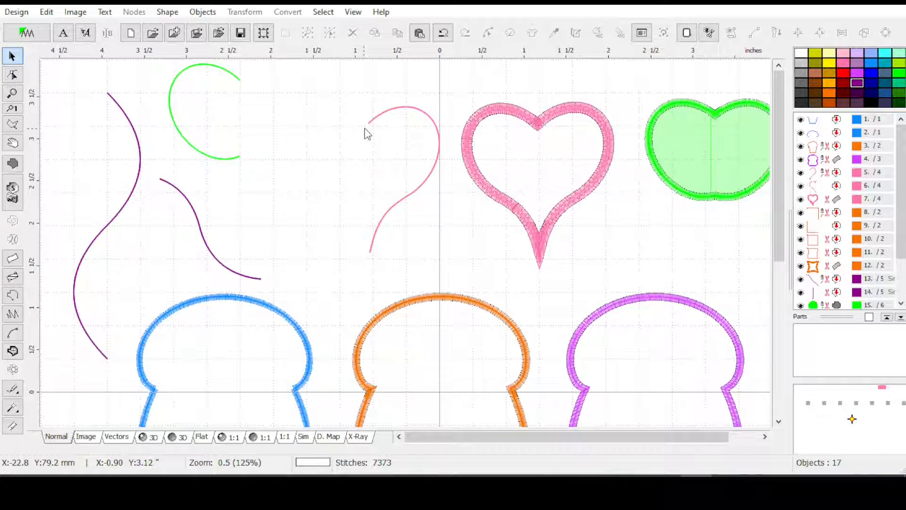
Delete the right half of the split pink heart, keeping the left half
{"action": "left_click", "coordinate": [427, 187]}
{"action": "key", "text": "Delete"}
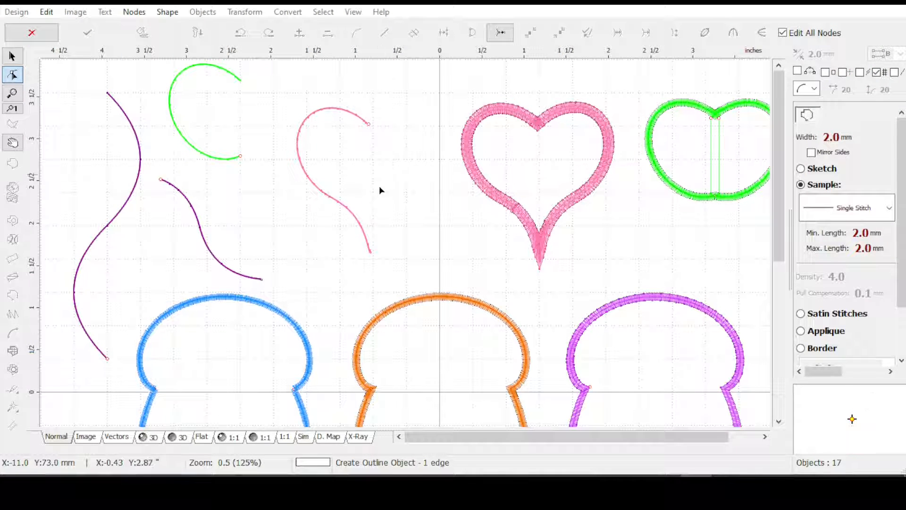
Draw an ellipse outline about 28 × 35 mm directly right of the pink half heart and finish the object
{"action": "left_click", "coordinate": [372, 143]}
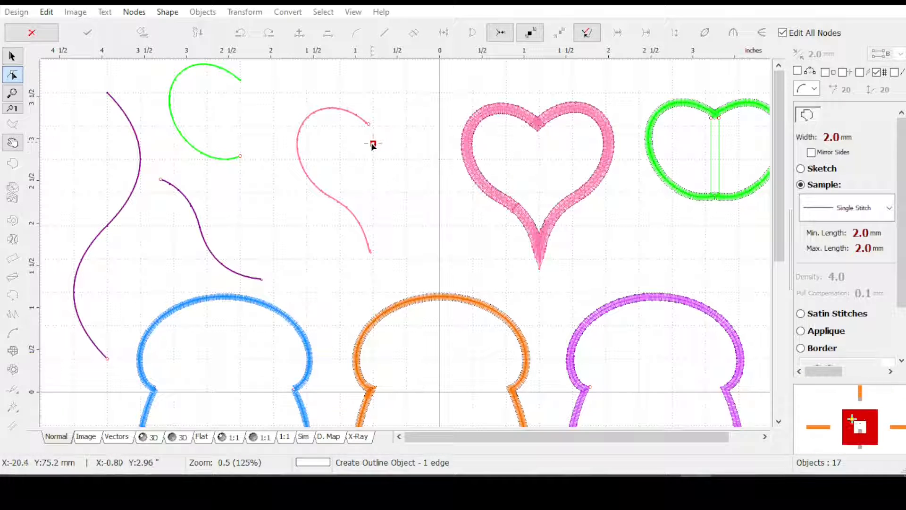
{"action": "left_click", "coordinate": [167, 13]}
{"action": "left_click", "coordinate": [191, 57]}
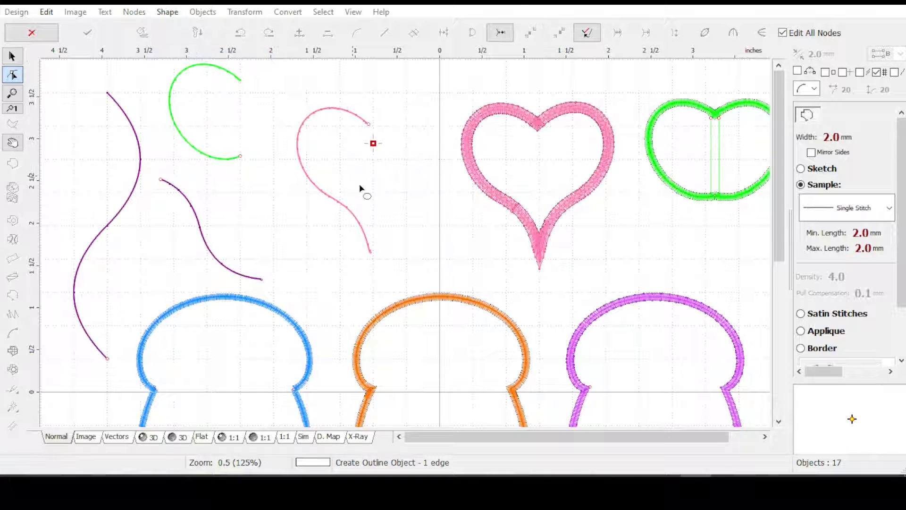
{"action": "left_click_drag", "start_coordinate": [371, 144], "coordinate": [414, 206]}
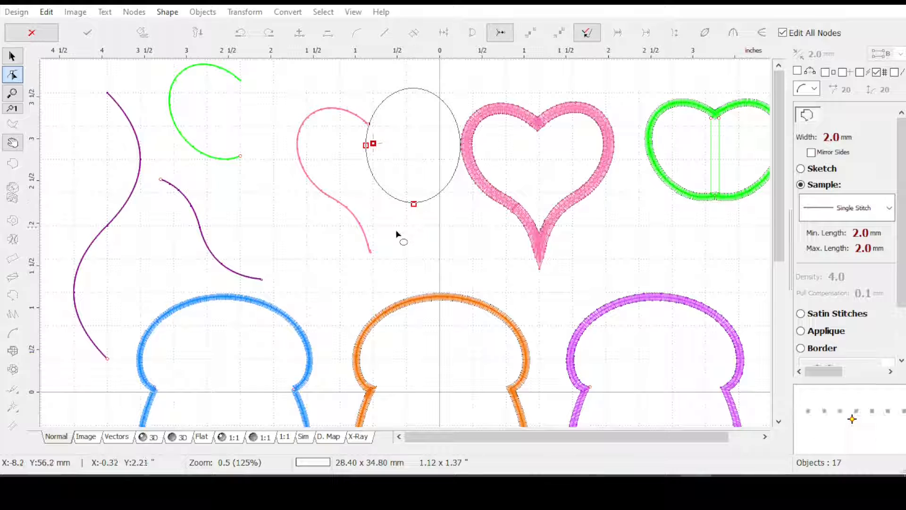
{"action": "right_click", "coordinate": [400, 200]}
{"action": "right_click", "coordinate": [401, 199]}
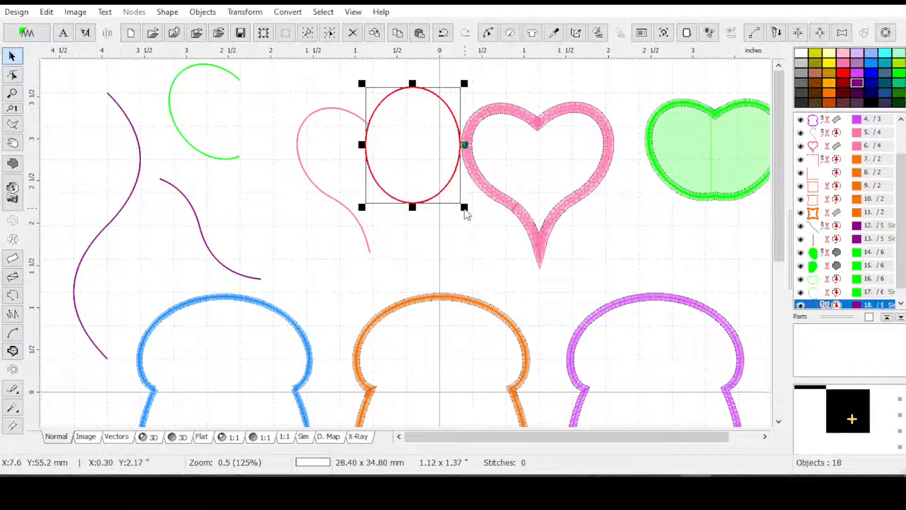
Rotate the ellipse outline slightly counterclockwise beside the pink half heart and deselect it
{"action": "left_click_drag", "start_coordinate": [464, 208], "coordinate": [483, 189]}
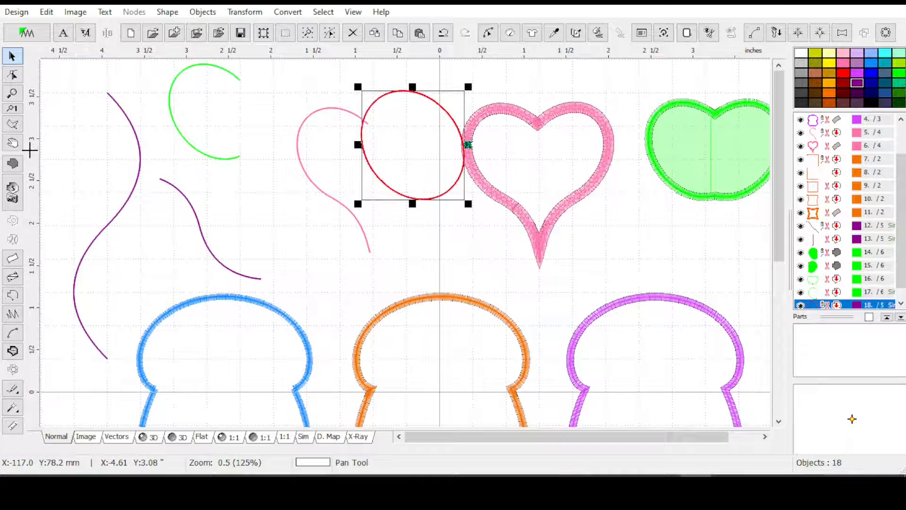
{"action": "left_click", "coordinate": [208, 173]}
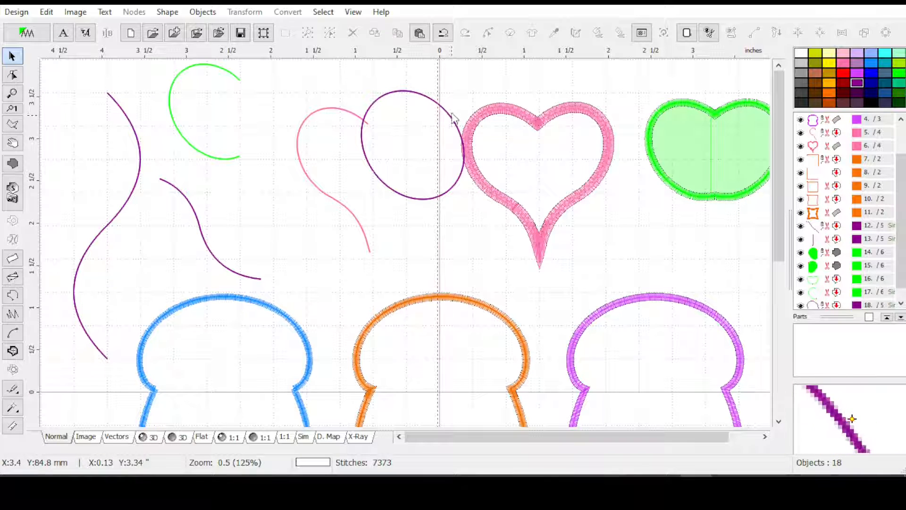
Examine the vertical guide line's options with and without the ellipse selected, along with the general guide line settings
{"action": "left_click", "coordinate": [414, 98]}
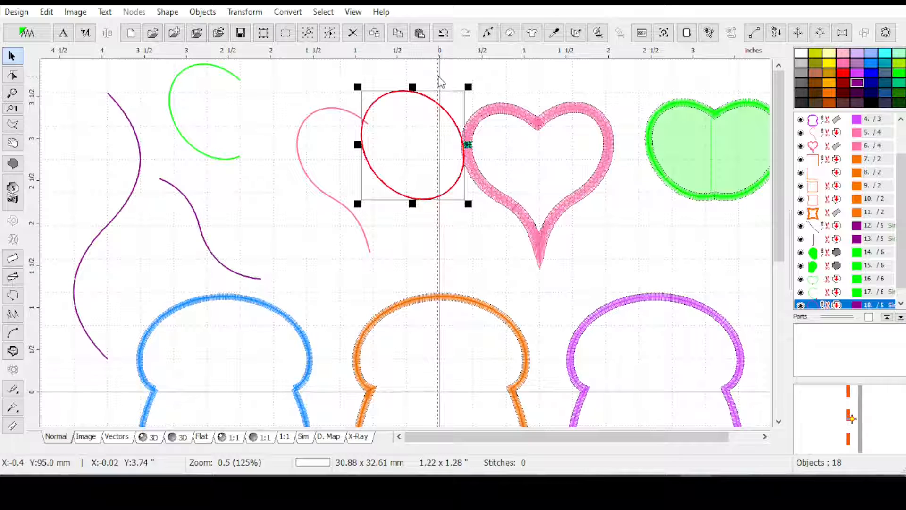
{"action": "right_click", "coordinate": [440, 80]}
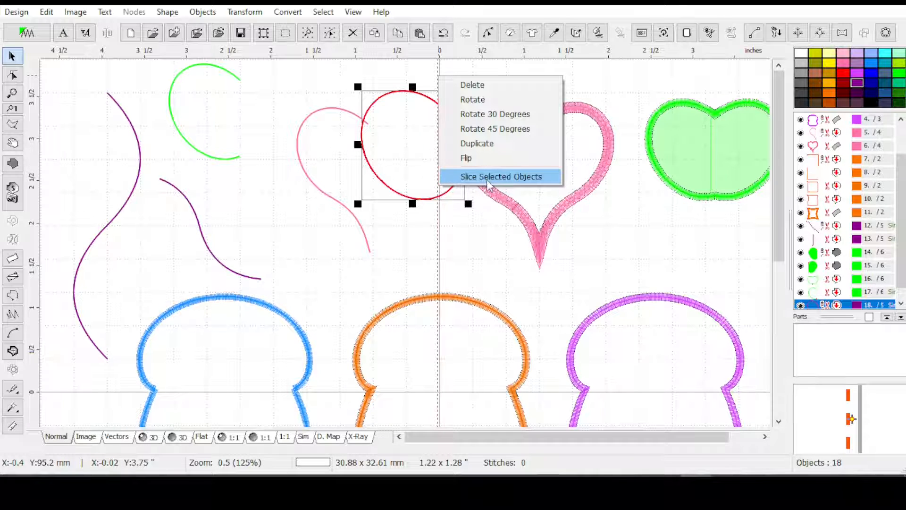
{"action": "left_click", "coordinate": [485, 67]}
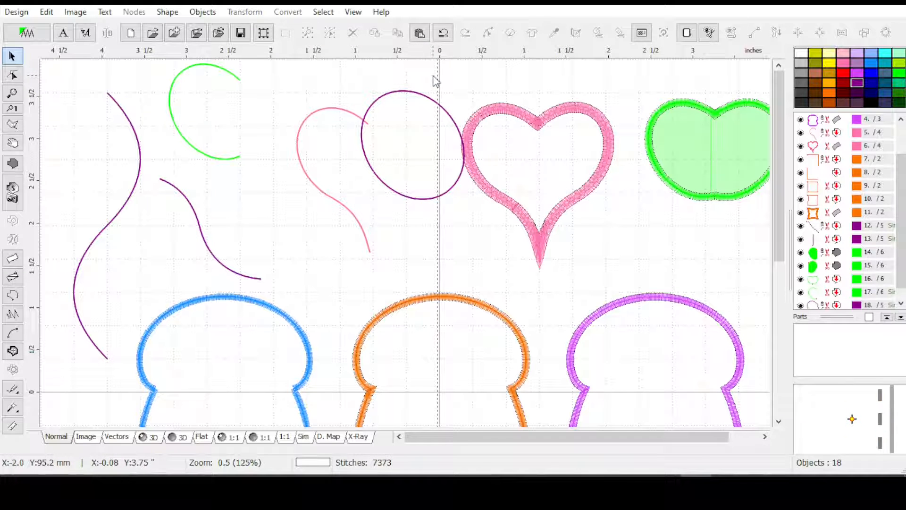
{"action": "left_click", "coordinate": [46, 13]}
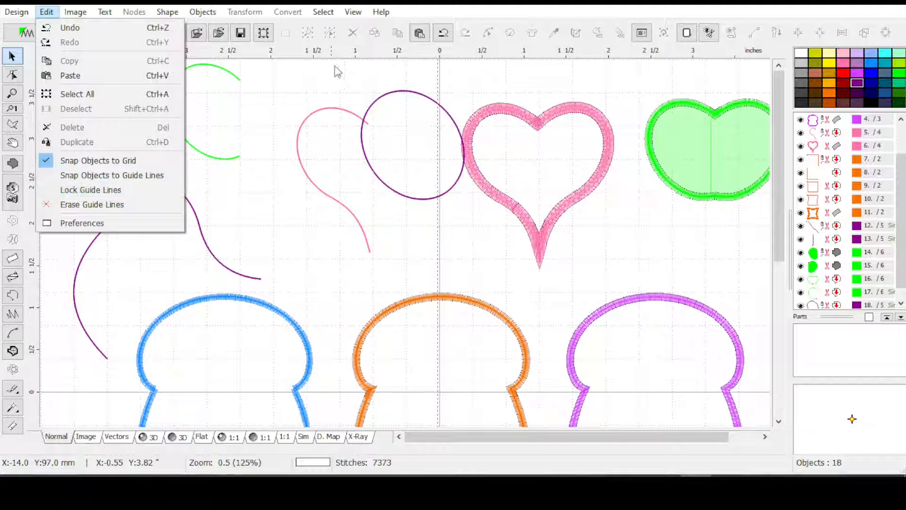
{"action": "left_click", "coordinate": [439, 82]}
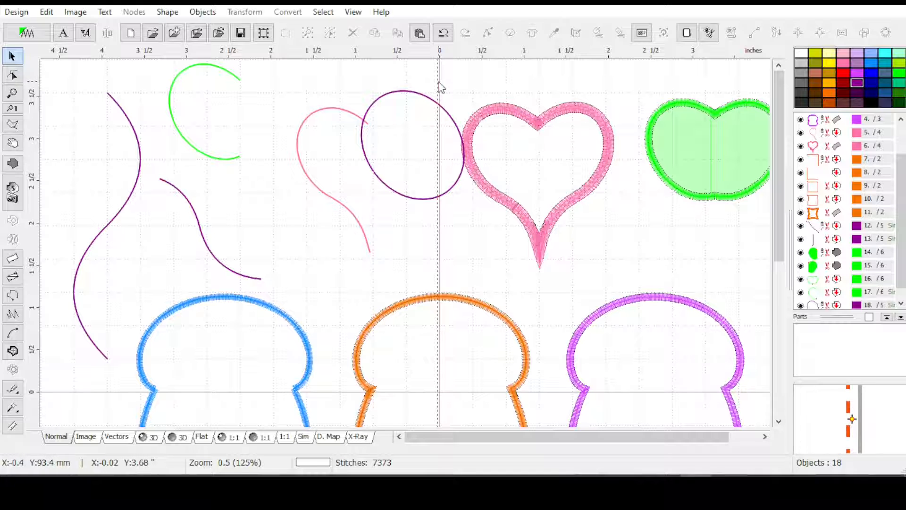
{"action": "right_click", "coordinate": [438, 83]}
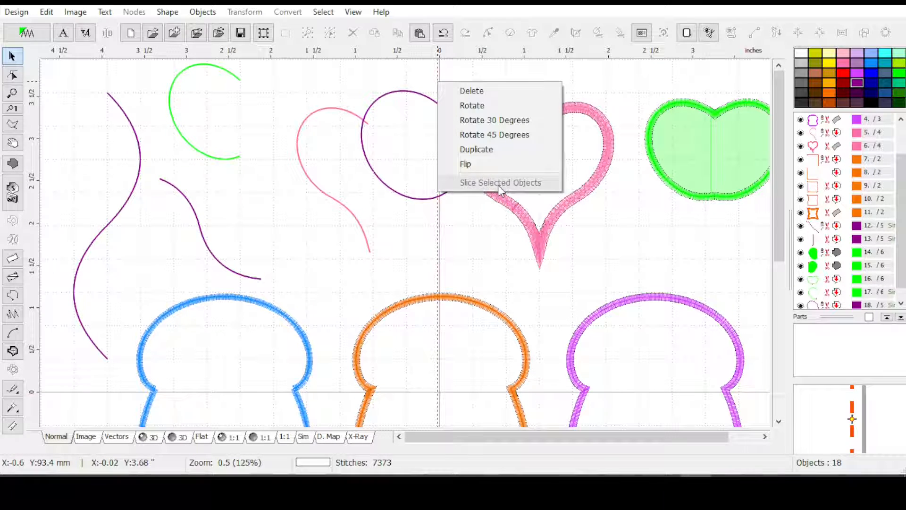
{"action": "left_click", "coordinate": [384, 90]}
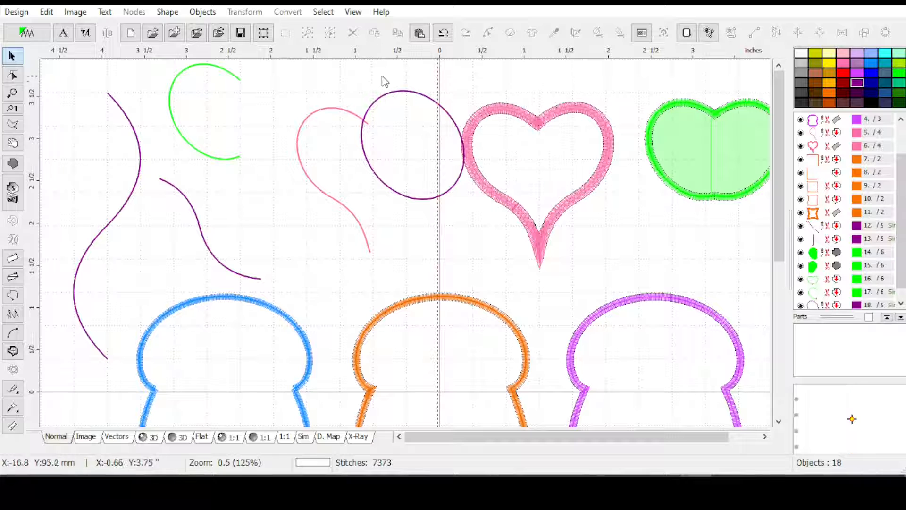
Slice the tilted ellipse outline along the vertical guide line near the origin
{"action": "left_click", "coordinate": [402, 97]}
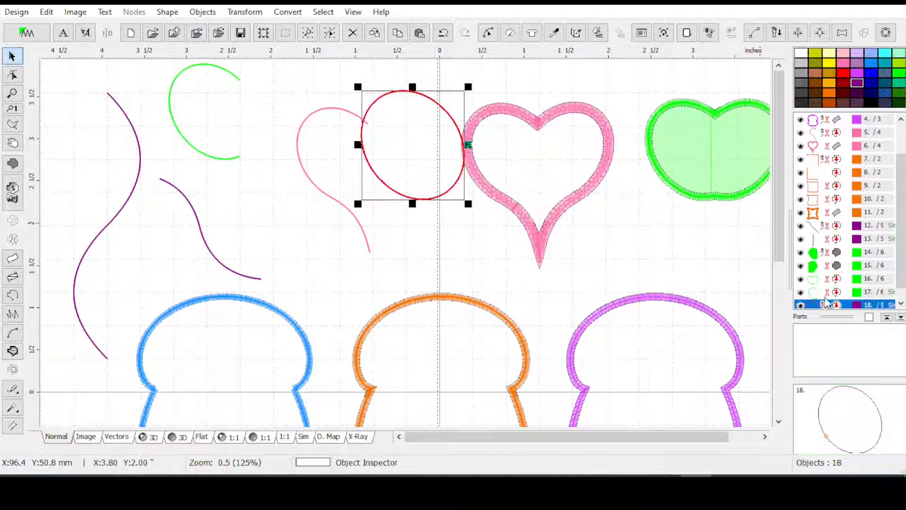
{"action": "left_click_drag", "start_coordinate": [901, 278], "coordinate": [900, 296]}
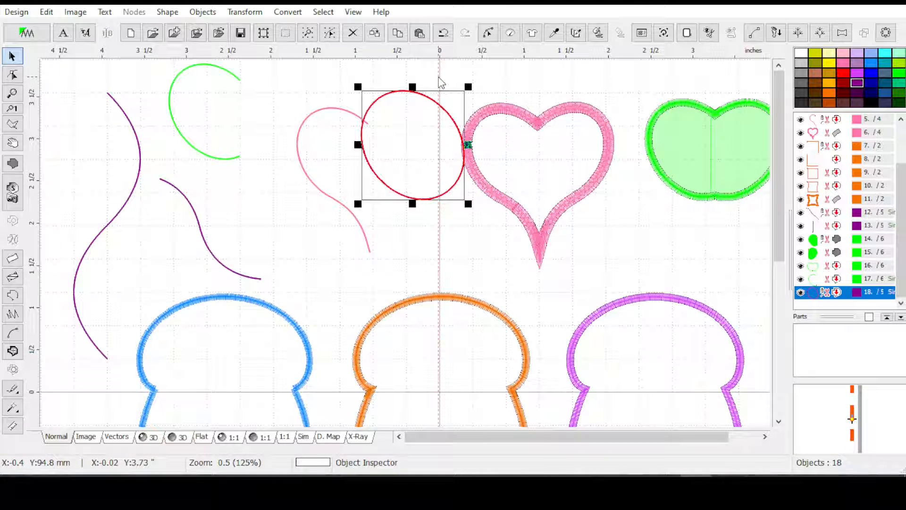
{"action": "right_click", "coordinate": [439, 78]}
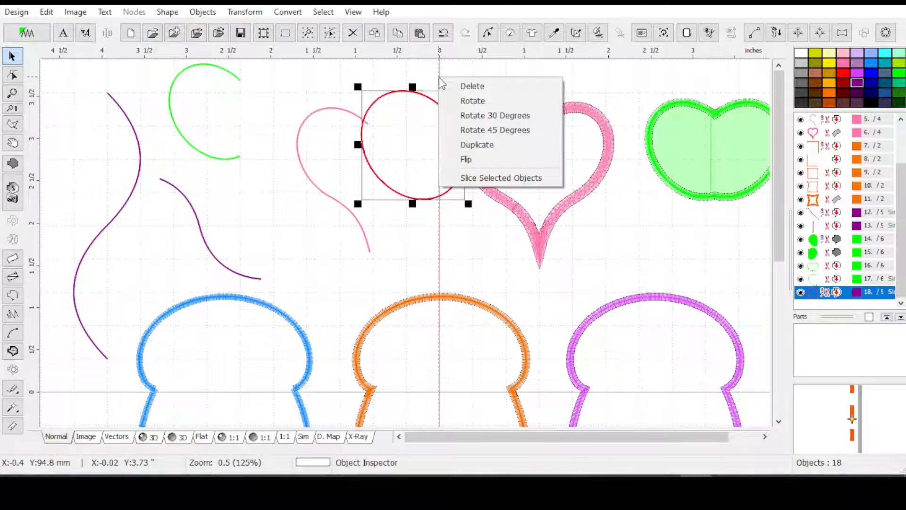
{"action": "left_click", "coordinate": [468, 180]}
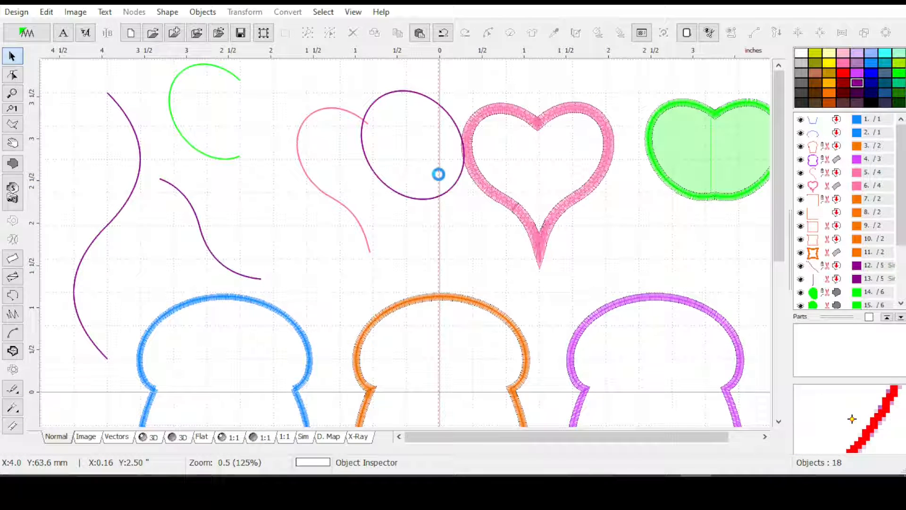
Delete the sliced ellipse piece that lies to the right of the vertical guide line
{"action": "left_click_drag", "start_coordinate": [903, 212], "coordinate": [901, 301]}
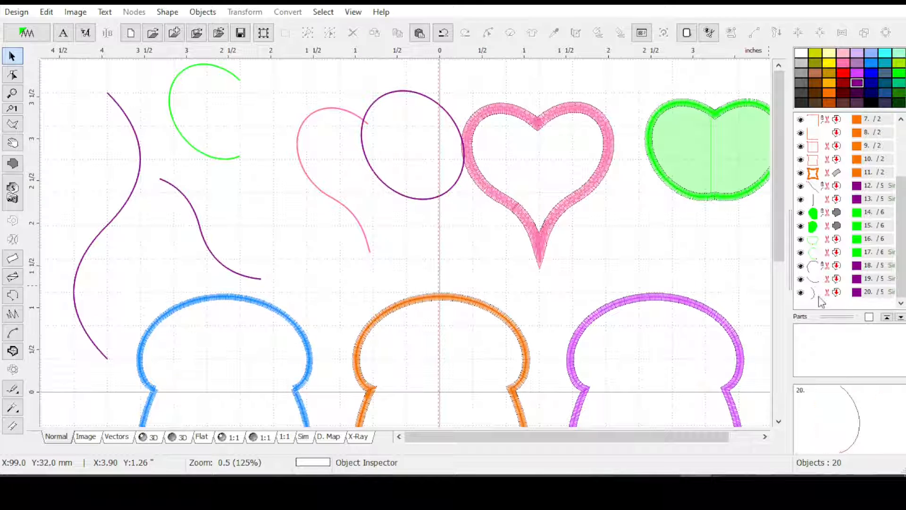
{"action": "left_click", "coordinate": [820, 296]}
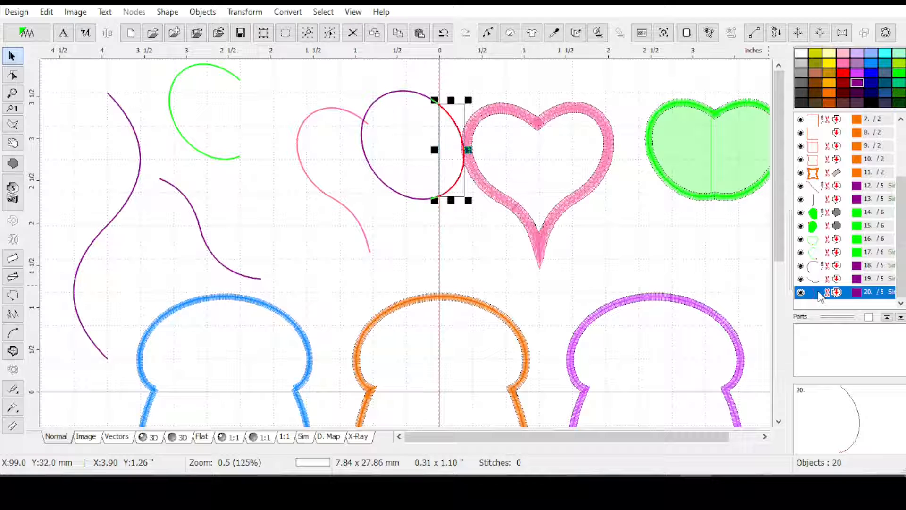
{"action": "key", "text": "Delete"}
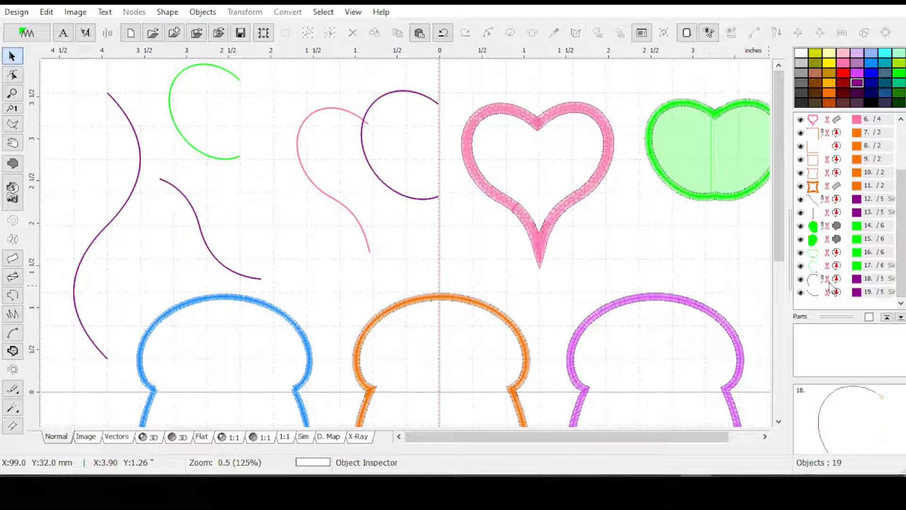
Inspect the nodes of the two remaining ellipse arcs, checking the lower arc's start node where they meet
{"action": "left_click", "coordinate": [829, 294], "text": "shift"}
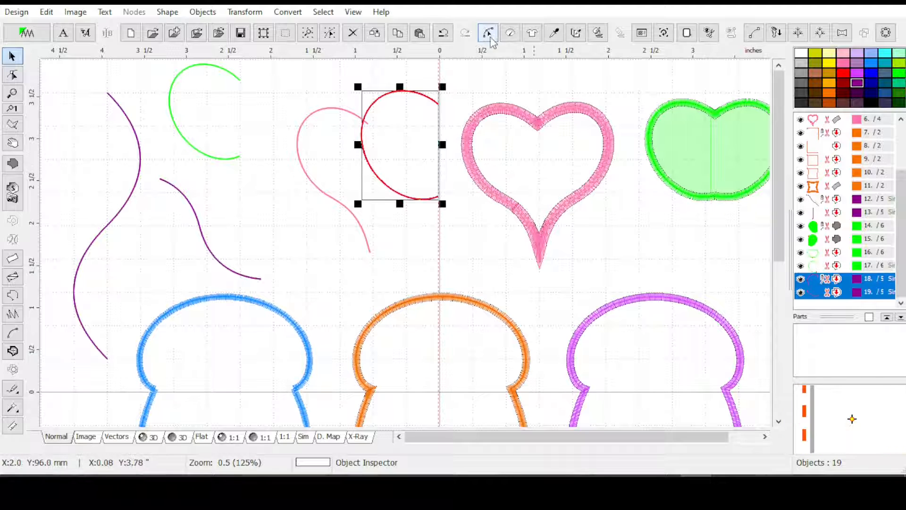
{"action": "left_click", "coordinate": [488, 33]}
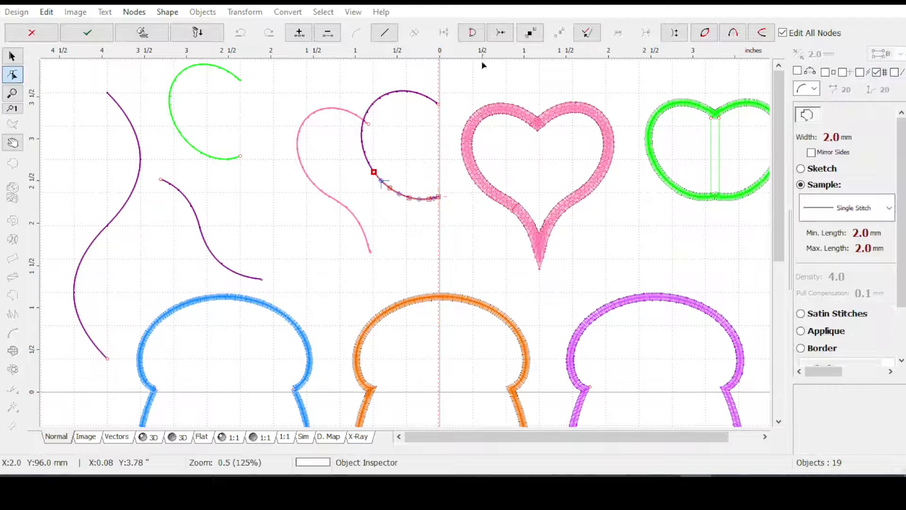
{"action": "left_click", "coordinate": [371, 174]}
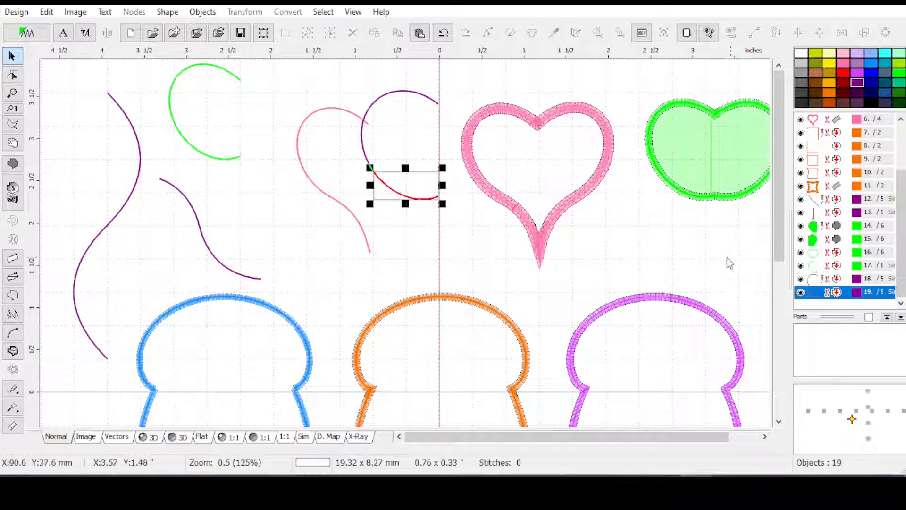
Try to place the lower ellipse arc before the upper arc in the object order
{"action": "right_click", "coordinate": [831, 289]}
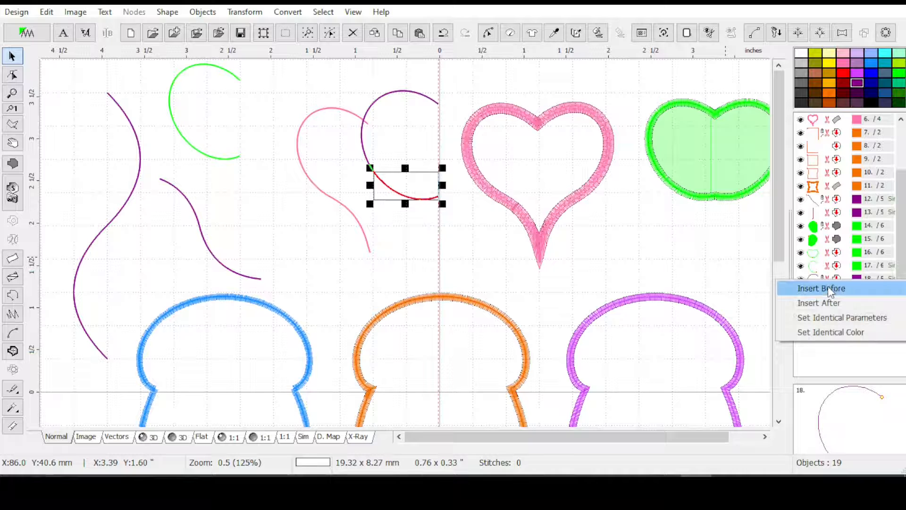
{"action": "left_click", "coordinate": [830, 289]}
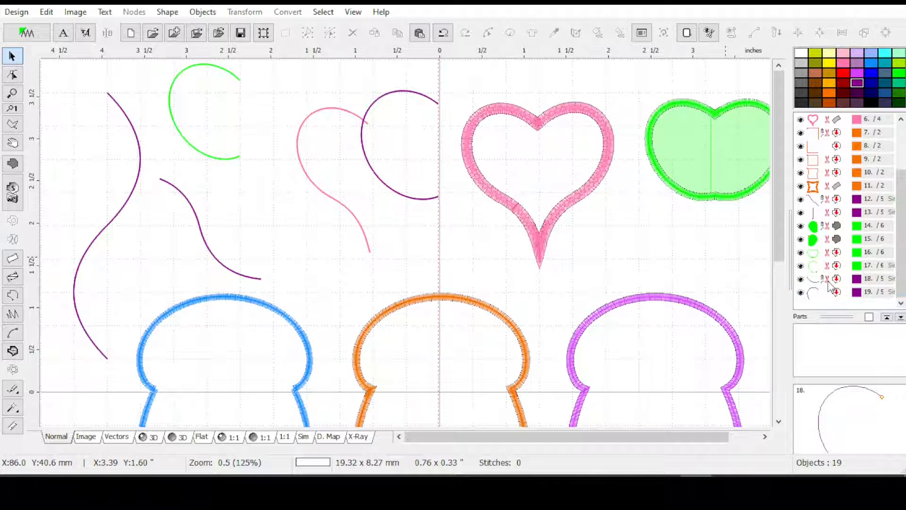
{"action": "left_click", "coordinate": [828, 282]}
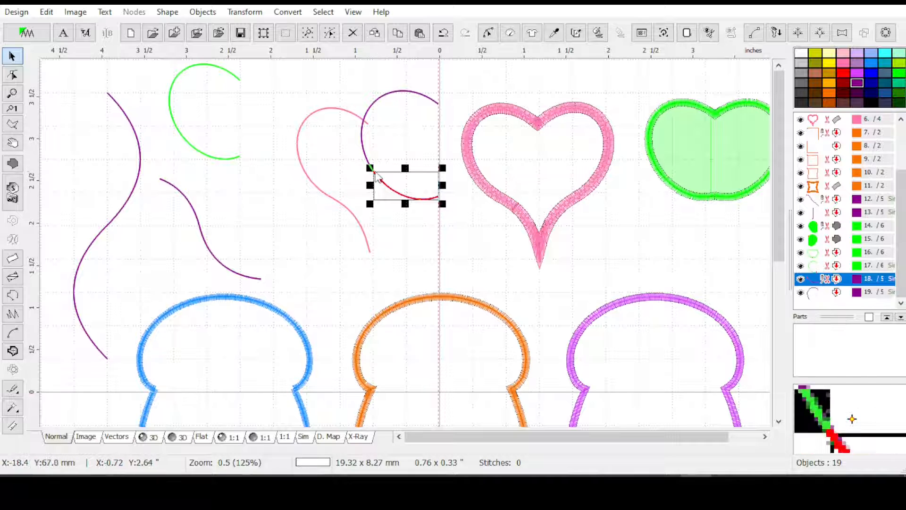
{"action": "left_click", "coordinate": [821, 296]}
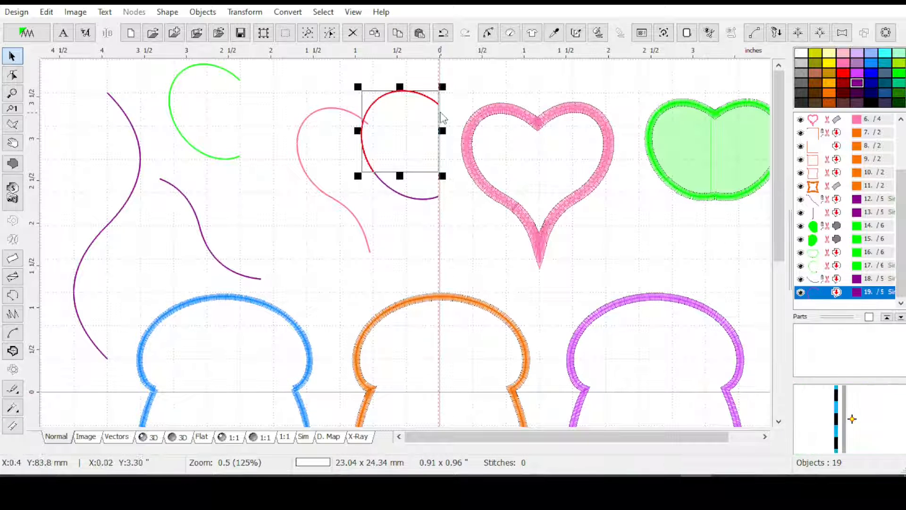
Reverse the direction of the lower ellipse arc so it starts at the guide line, and apply the edit
{"action": "left_click", "coordinate": [809, 290]}
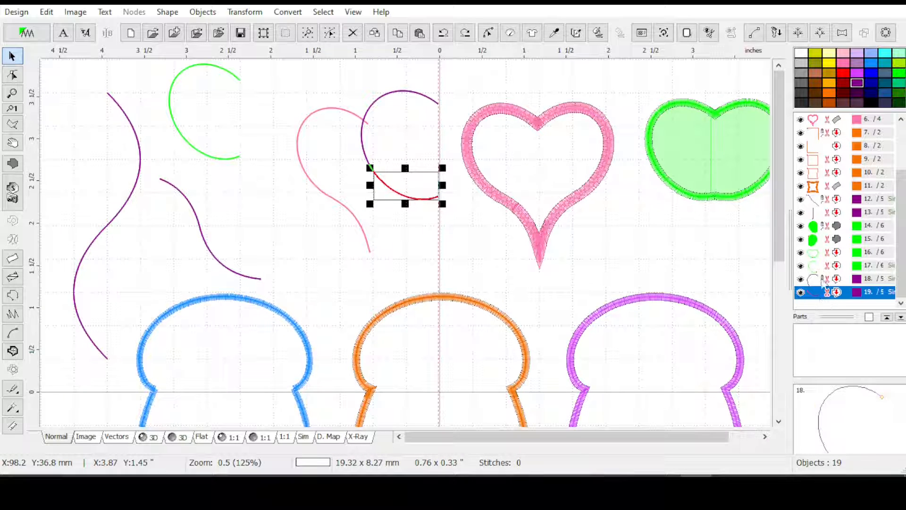
{"action": "left_click", "coordinate": [490, 39]}
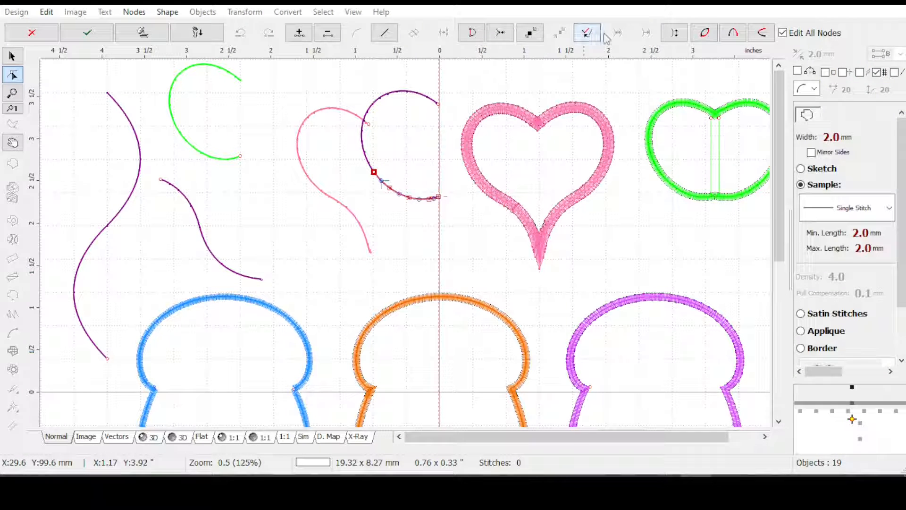
{"action": "left_click", "coordinate": [676, 36]}
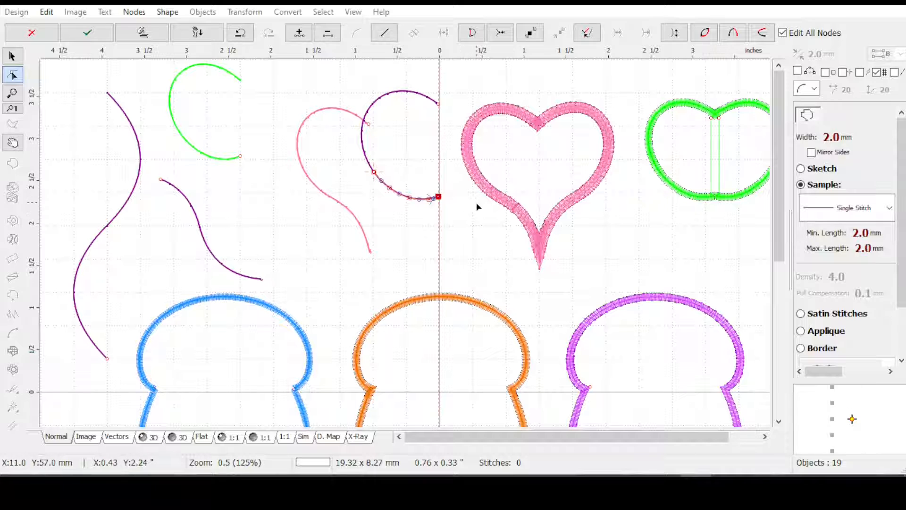
{"action": "key", "text": "Return"}
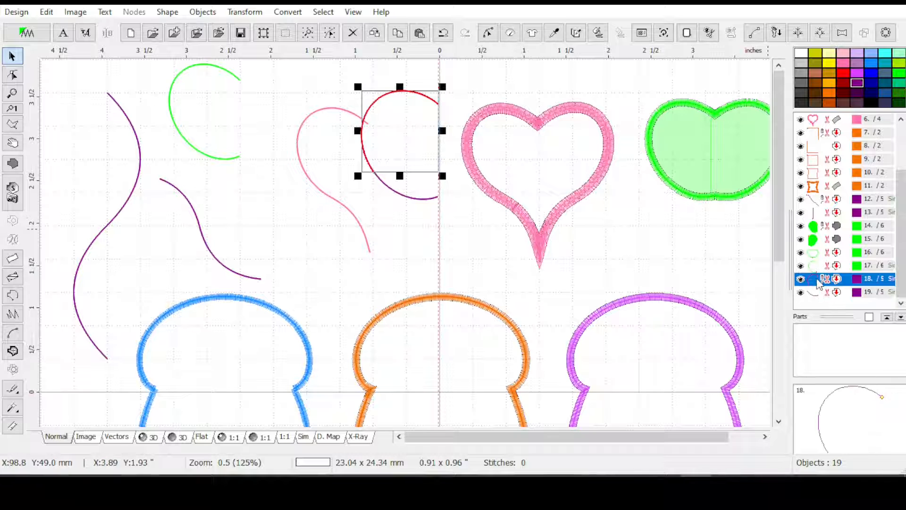
Reverse the direction of the upper ellipse arc so it starts where it meets the lower arc, and apply the edit
{"action": "left_click", "coordinate": [486, 33]}
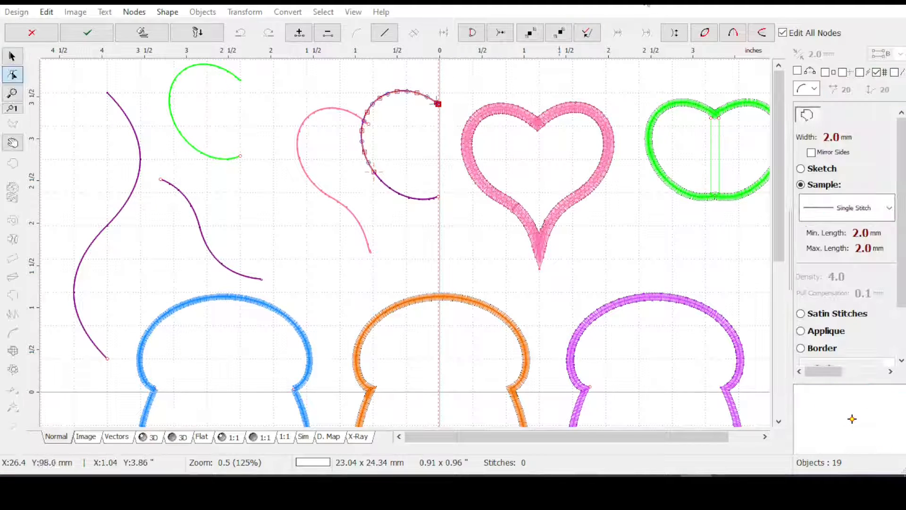
{"action": "left_click", "coordinate": [675, 33]}
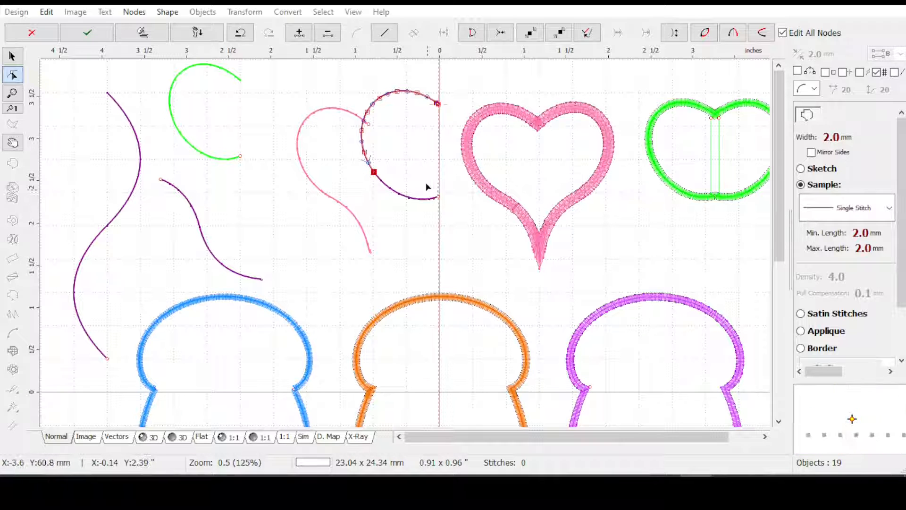
{"action": "key", "text": "Return"}
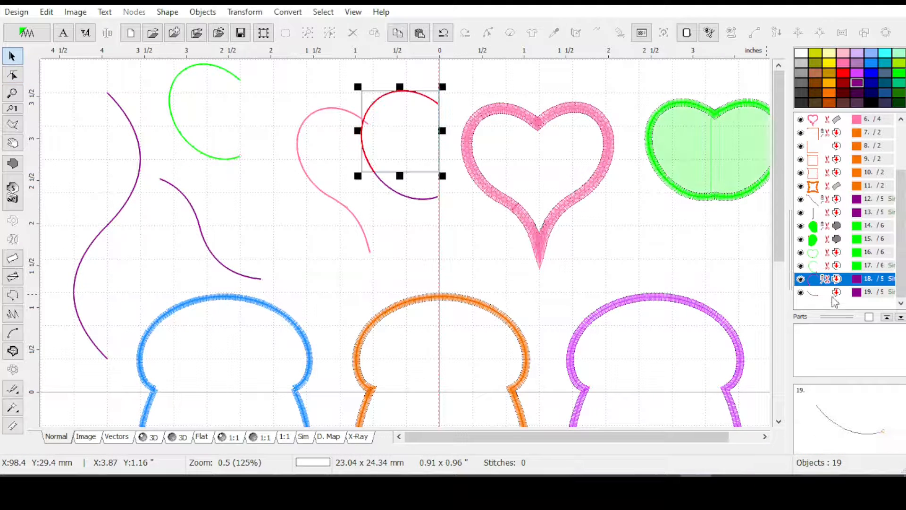
Try to join the upper and lower ellipse arcs with Combine Outlines
{"action": "left_click", "coordinate": [839, 292], "text": "ctrl"}
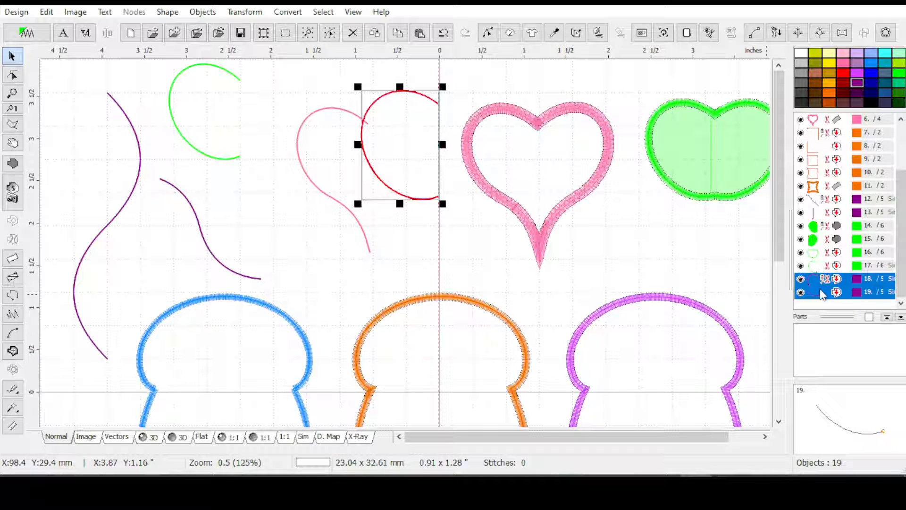
{"action": "left_click", "coordinate": [244, 12]}
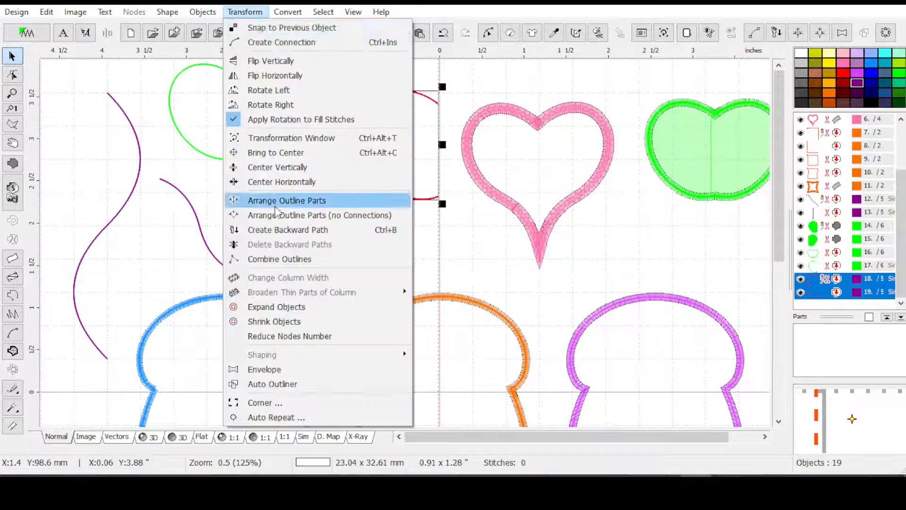
{"action": "left_click", "coordinate": [267, 260]}
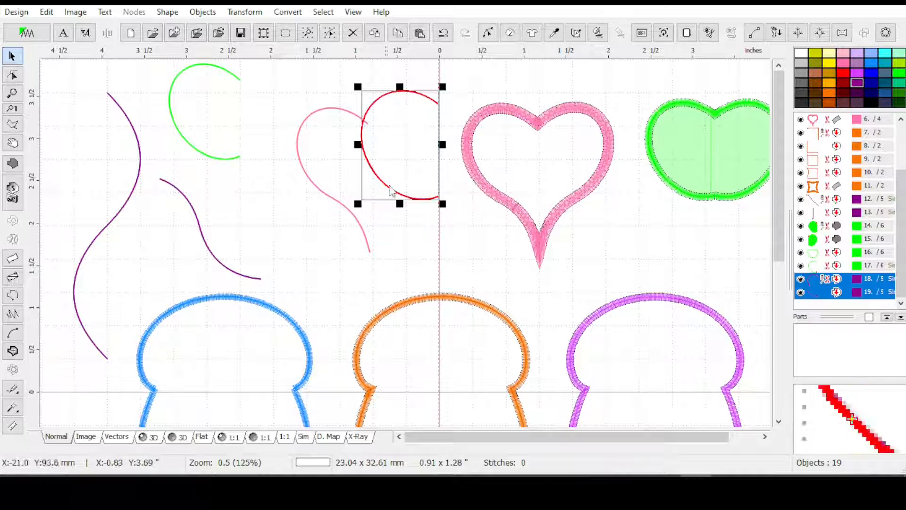
Align the start of the lower ellipse arc to the previous object, and apply the edit
{"action": "mouse_move", "coordinate": [830, 289]}
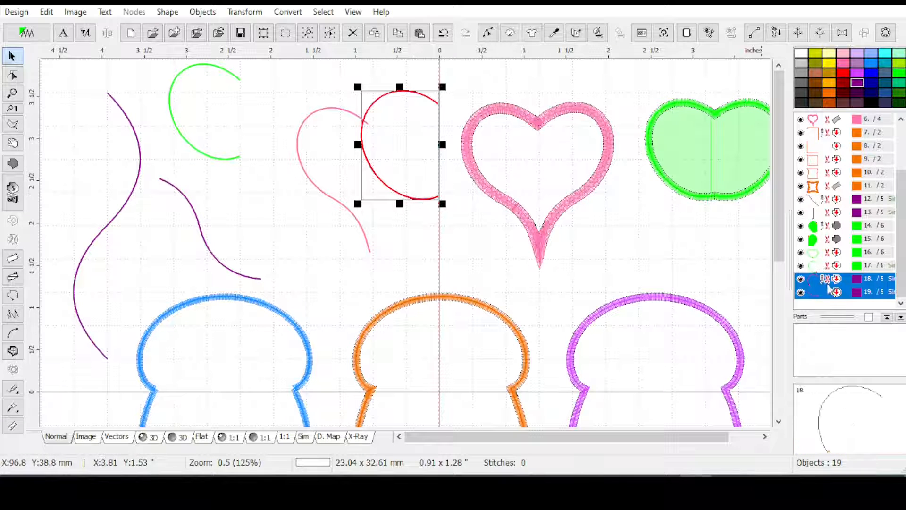
{"action": "left_click", "coordinate": [836, 291]}
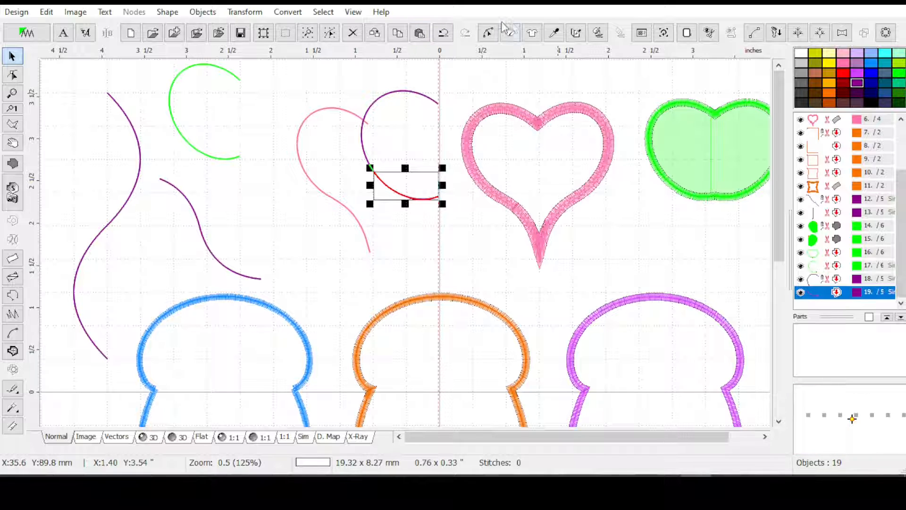
{"action": "left_click", "coordinate": [488, 33]}
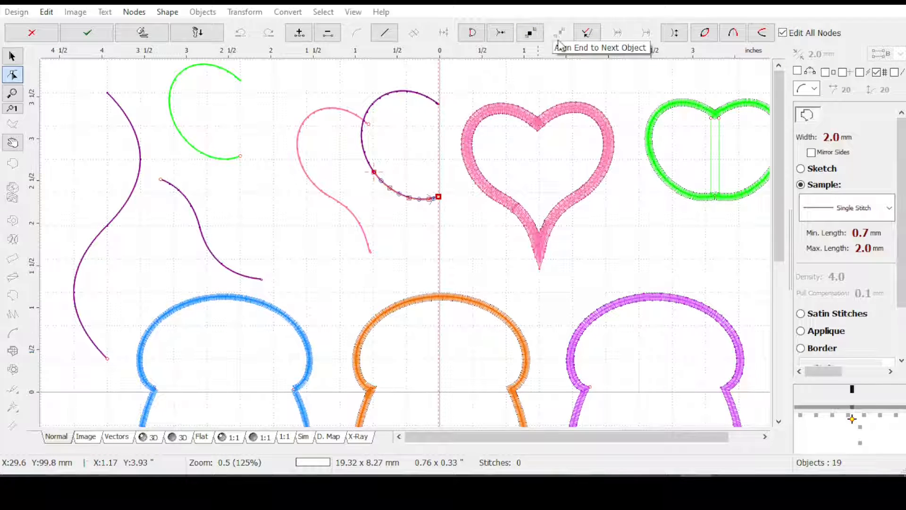
{"action": "left_click", "coordinate": [530, 35]}
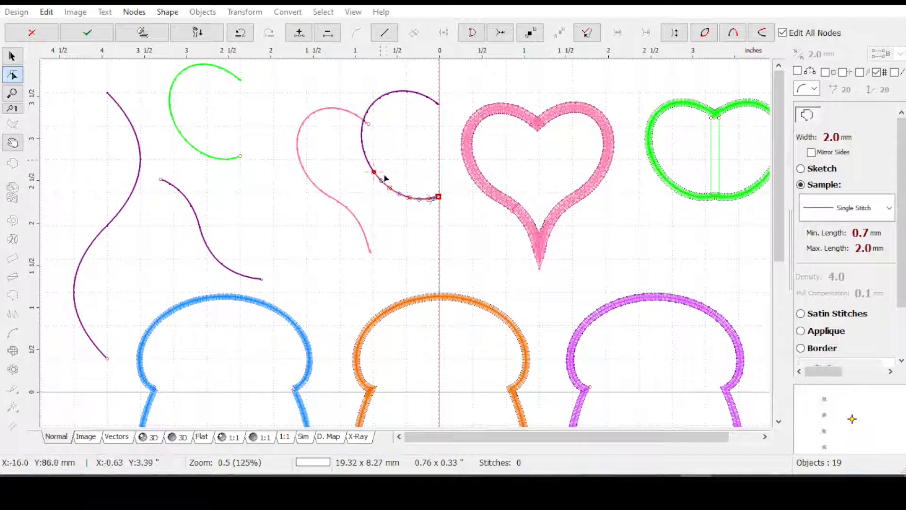
{"action": "key", "text": "Return"}
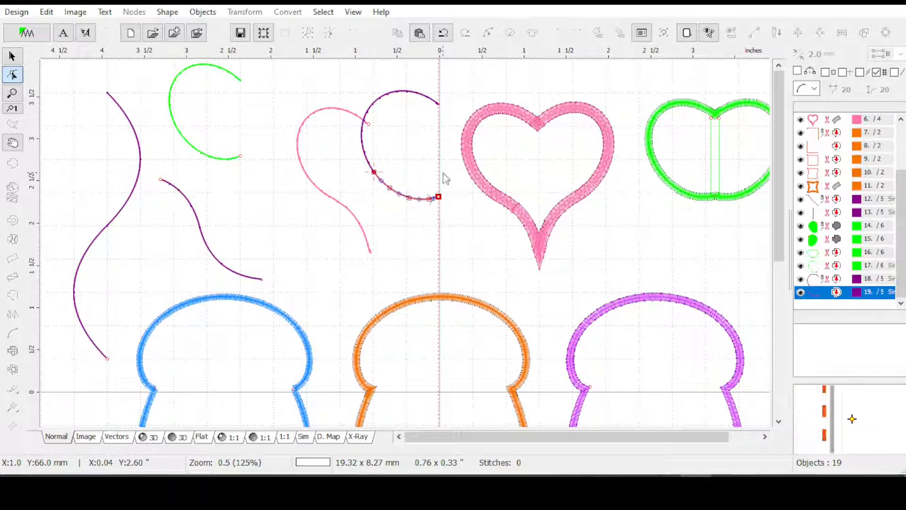
Join the upper and lower ellipse arcs into one outline with Combine Outlines
{"action": "left_click_drag", "start_coordinate": [813, 279], "coordinate": [812, 291]}
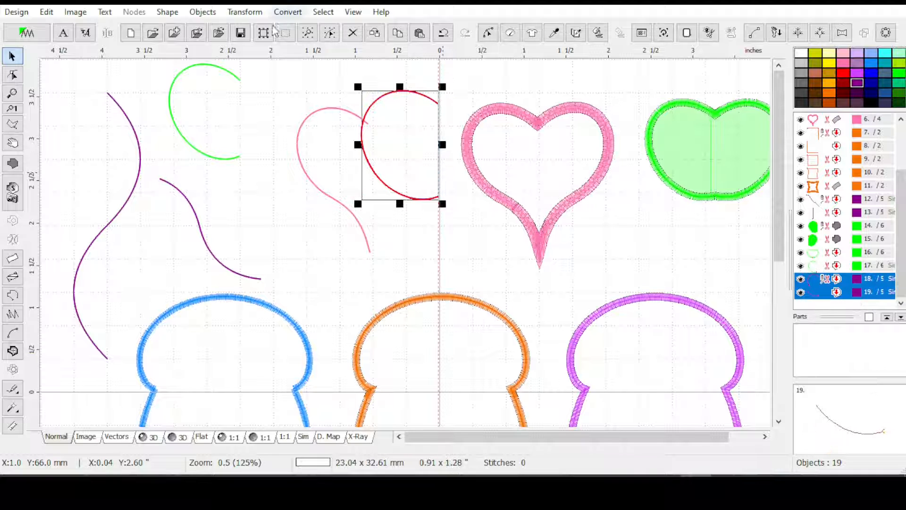
{"action": "left_click", "coordinate": [245, 12]}
{"action": "left_click", "coordinate": [280, 258]}
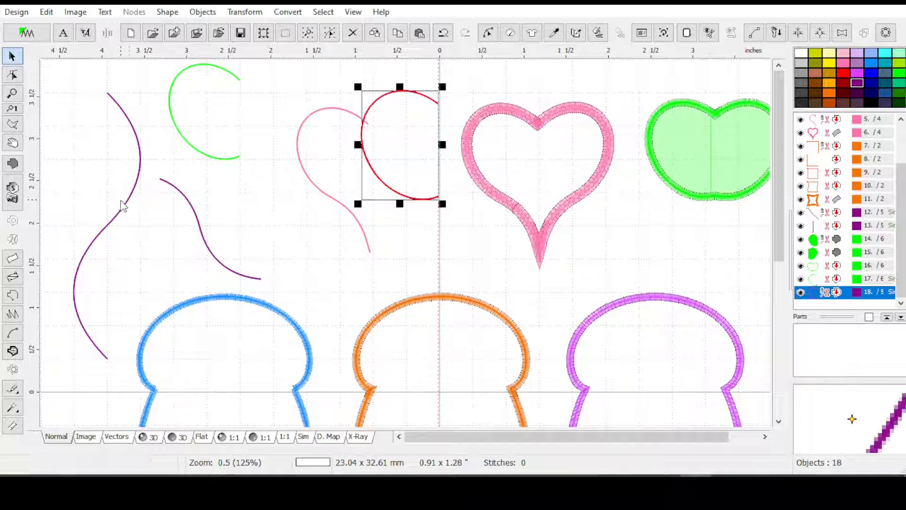
Try out a duplicate of the tall wavy purple outline, scaled to about 9 × 37 mm and rotated, and delete the copy
{"action": "left_click", "coordinate": [127, 208]}
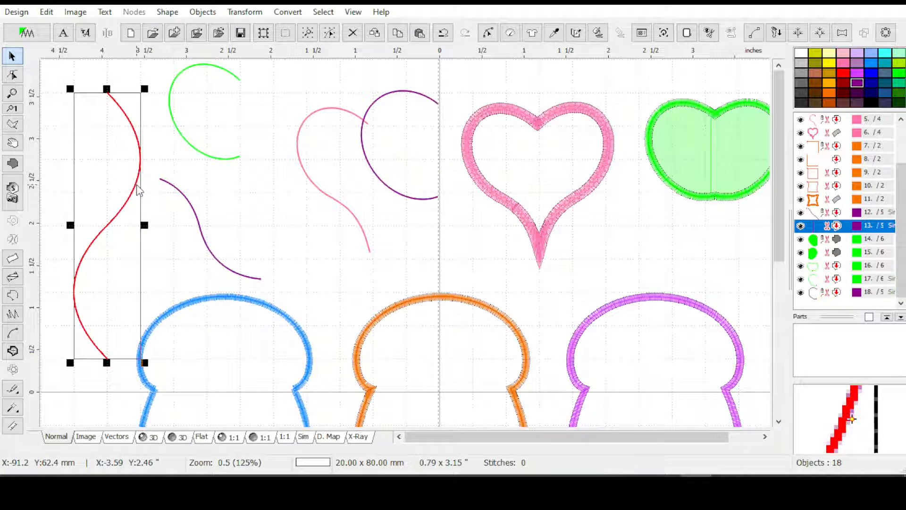
{"action": "key", "text": "ctrl+d"}
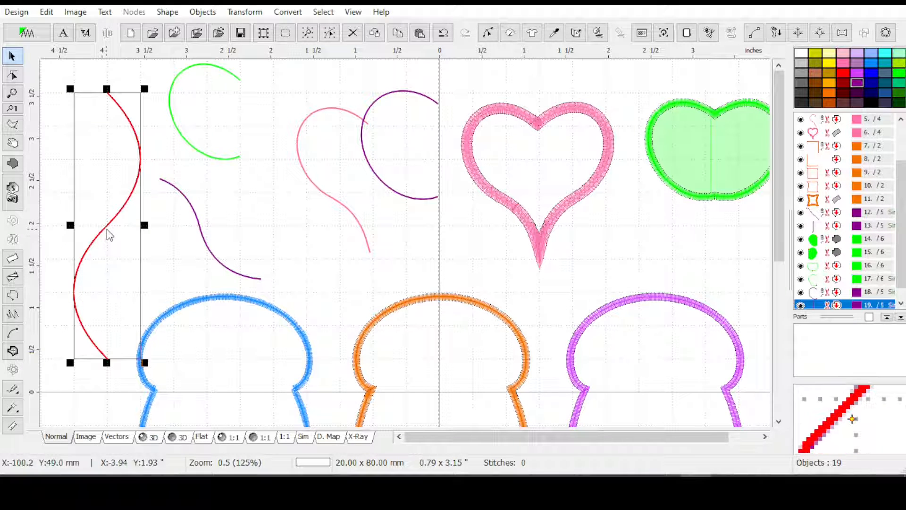
{"action": "left_click_drag", "start_coordinate": [107, 235], "coordinate": [262, 231]}
{"action": "left_click_drag", "start_coordinate": [278, 107], "coordinate": [278, 108]}
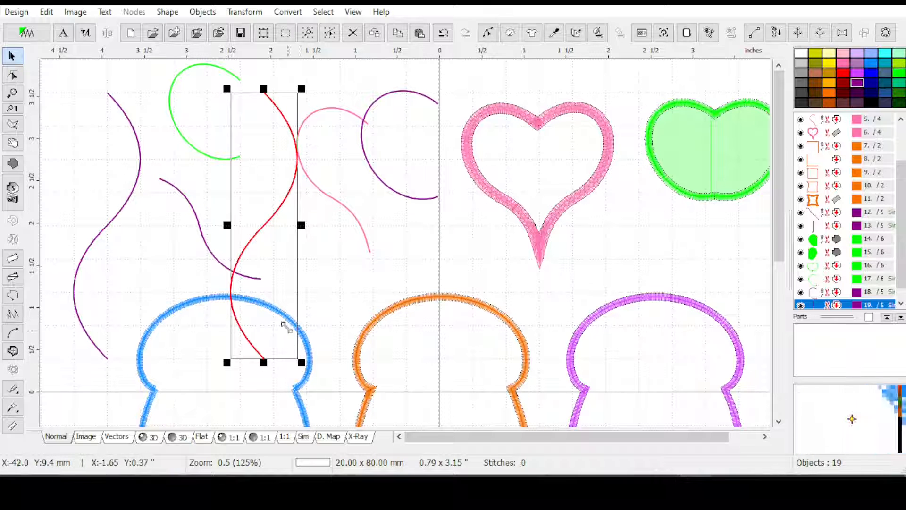
{"action": "left_click_drag", "start_coordinate": [270, 265], "coordinate": [267, 221]}
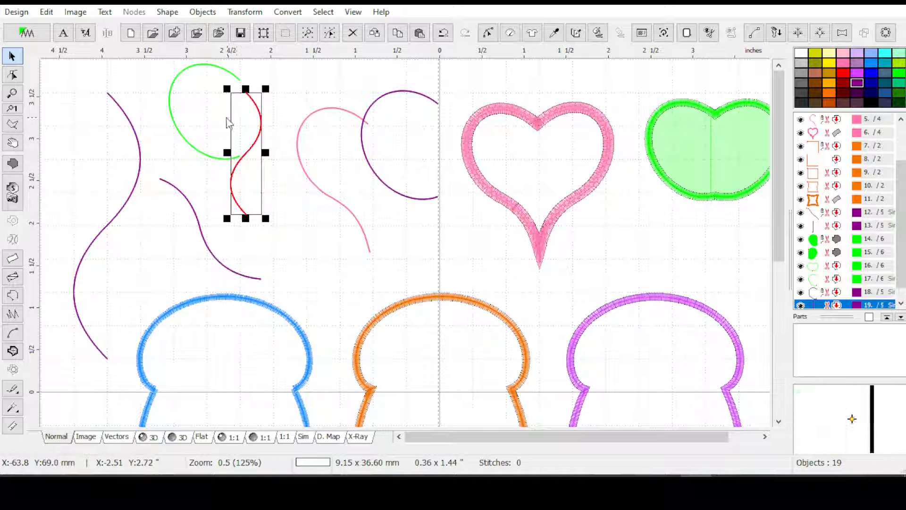
{"action": "left_click_drag", "start_coordinate": [268, 219], "coordinate": [307, 161], "text": "ctrl"}
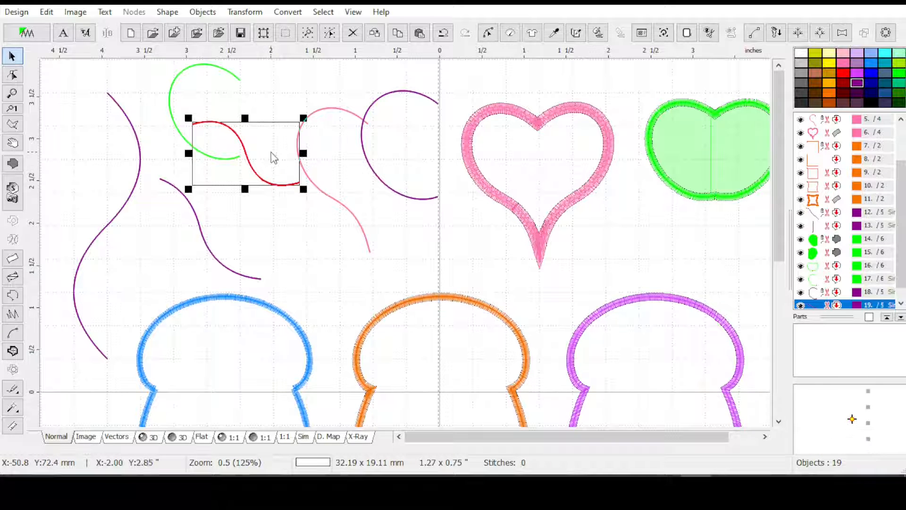
{"action": "key", "text": "Delete"}
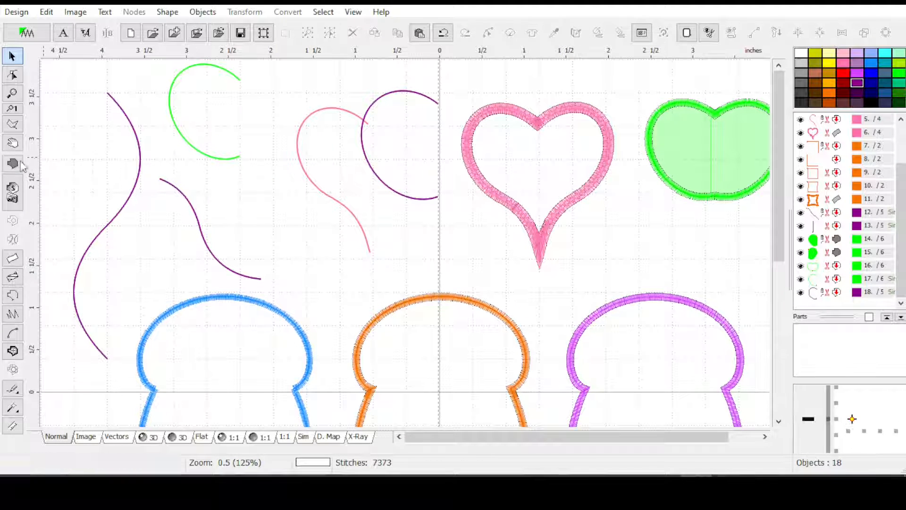
Start a new outline with a grid-snapped vertical segment about 40 mm long, and bow its middle about 10 mm to the left
{"action": "left_click", "coordinate": [12, 294]}
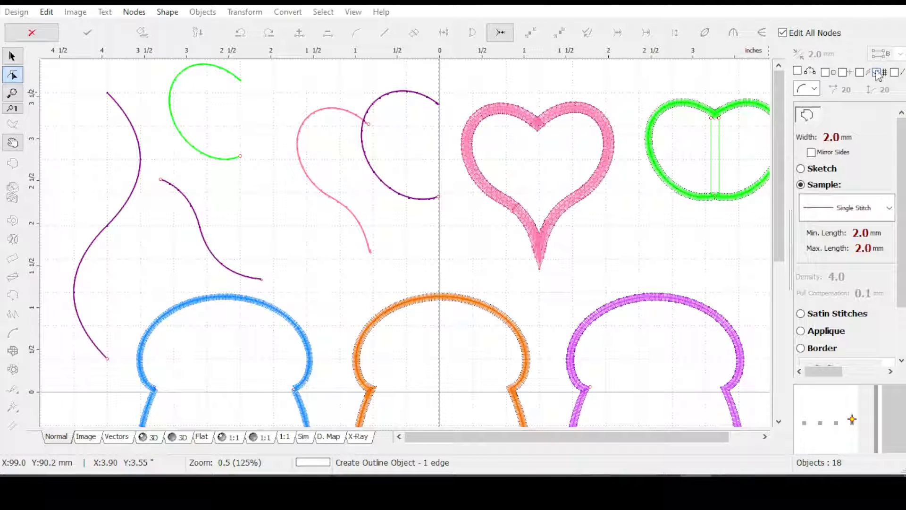
{"action": "left_click", "coordinate": [259, 81]}
{"action": "left_click_drag", "start_coordinate": [258, 79], "coordinate": [274, 95]}
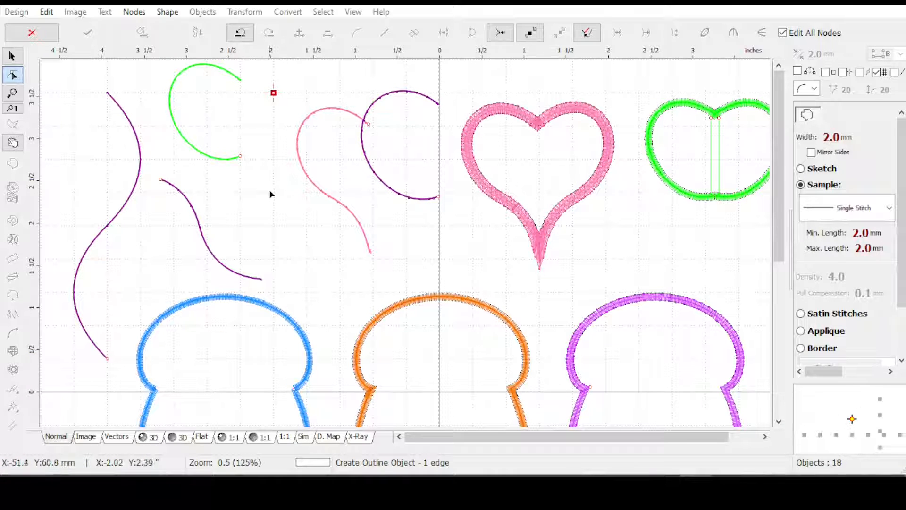
{"action": "left_click", "coordinate": [273, 223]}
{"action": "left_click_drag", "start_coordinate": [274, 226], "coordinate": [272, 222]}
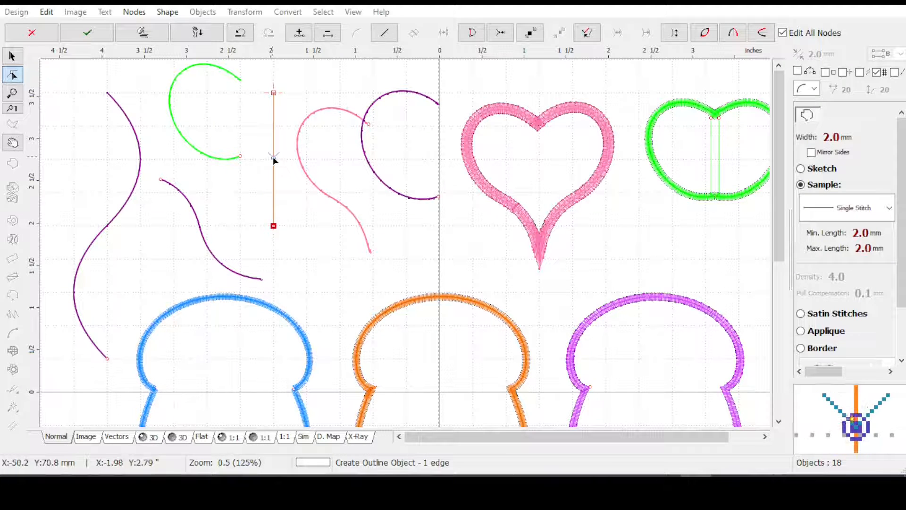
{"action": "left_click_drag", "start_coordinate": [271, 158], "coordinate": [241, 160]}
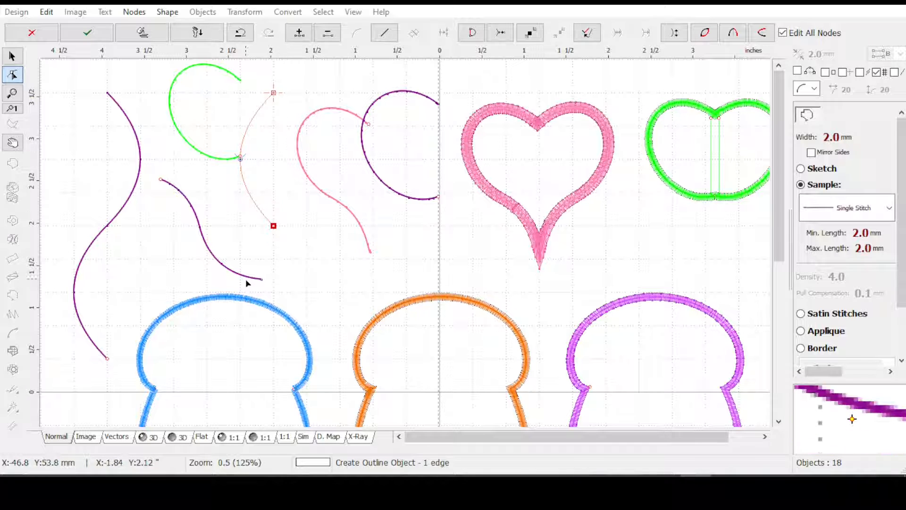
Extend the new outline downward with a second segment bowed to the right, finishing an S-shaped curve about 20 × 80 mm
{"action": "left_click_drag", "start_coordinate": [776, 198], "coordinate": [777, 240]}
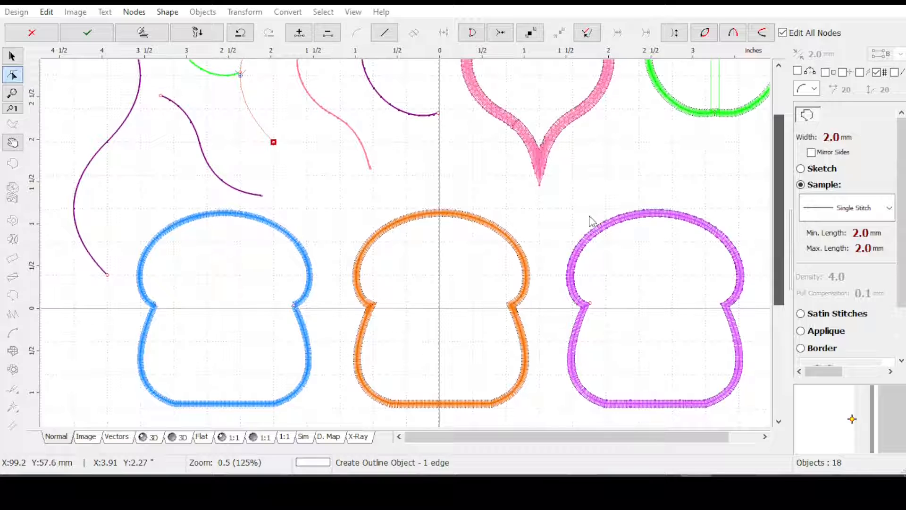
{"action": "left_click", "coordinate": [280, 267]}
{"action": "left_click_drag", "start_coordinate": [280, 266], "coordinate": [273, 274]}
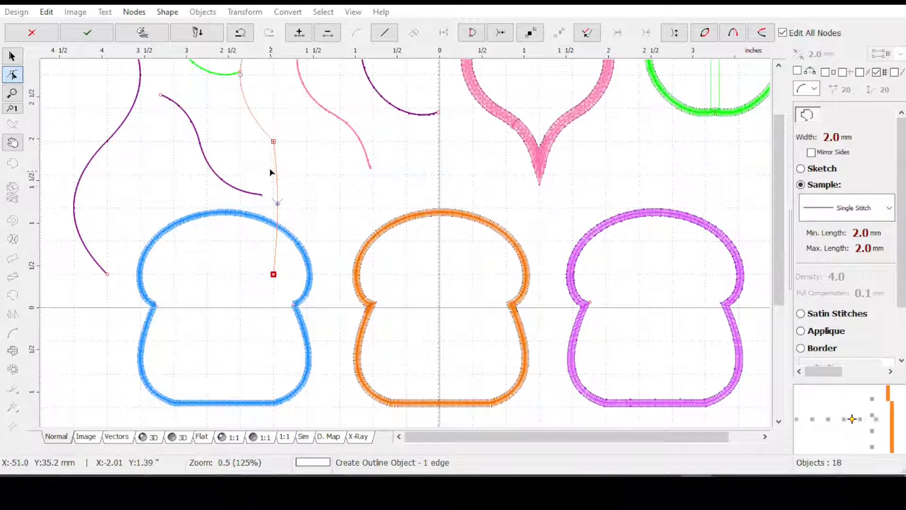
{"action": "left_click_drag", "start_coordinate": [278, 204], "coordinate": [307, 208]}
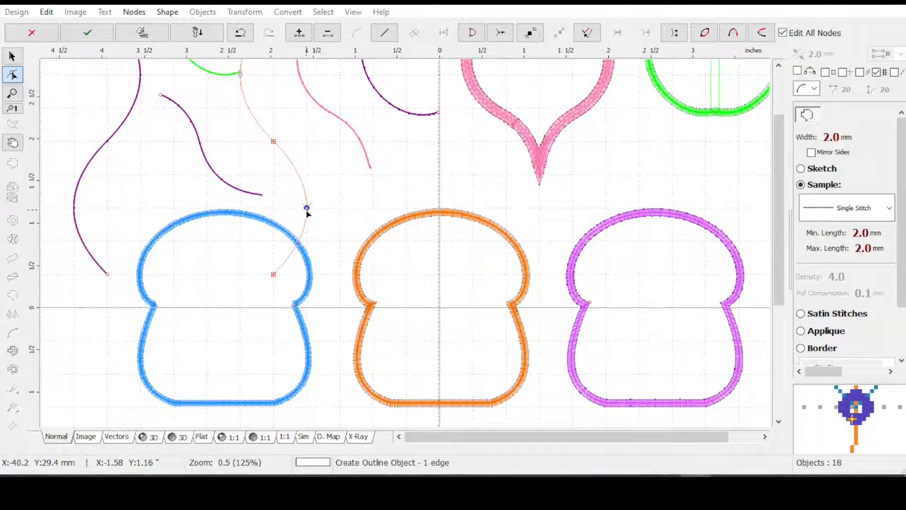
{"action": "left_click_drag", "start_coordinate": [778, 183], "coordinate": [782, 142]}
{"action": "key", "text": "Return"}
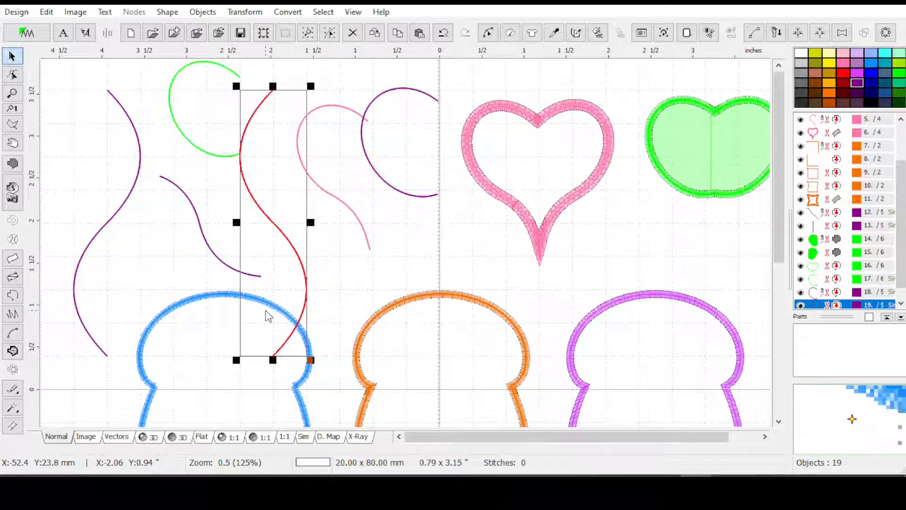
Scale the new S-shaped outline to about 10 × 41 mm and delete it
{"action": "left_click_drag", "start_coordinate": [311, 360], "coordinate": [293, 250]}
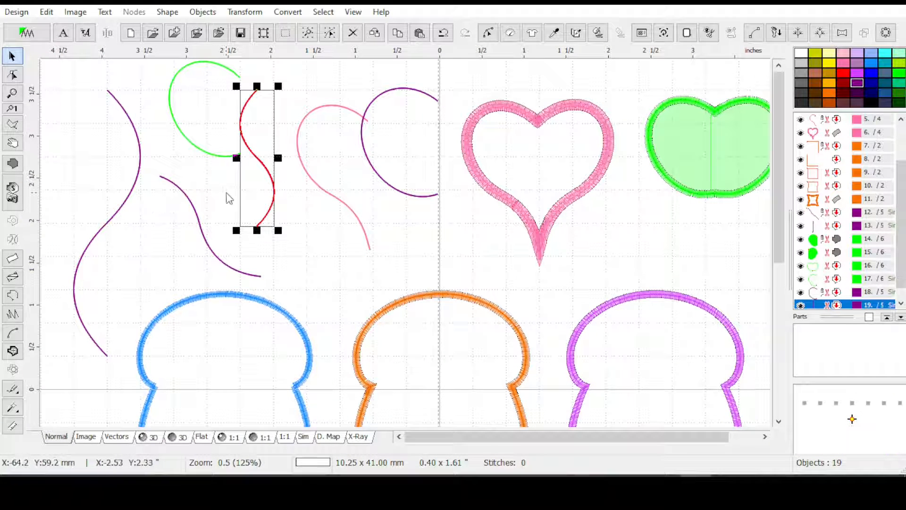
{"action": "key", "text": "Delete"}
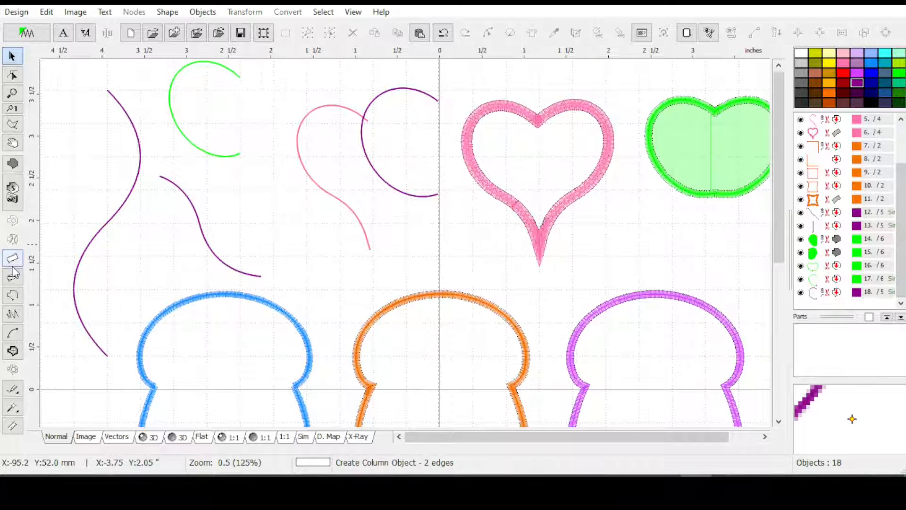
Start a new outline with snapping to outlines instead of the grid, and place its first node on the left side of the combined ellipse curve
{"action": "left_click", "coordinate": [12, 295]}
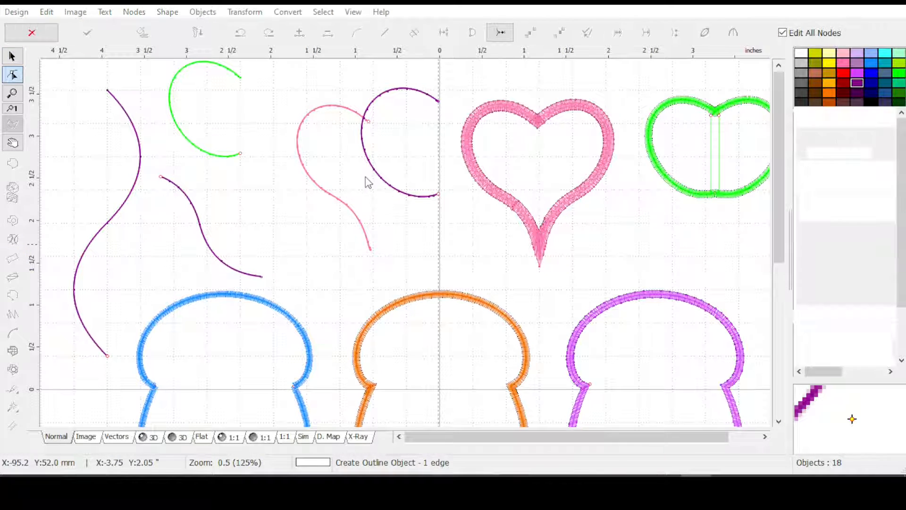
{"action": "scroll", "coordinate": [381, 148], "scroll_direction": "up", "scroll_amount": 1}
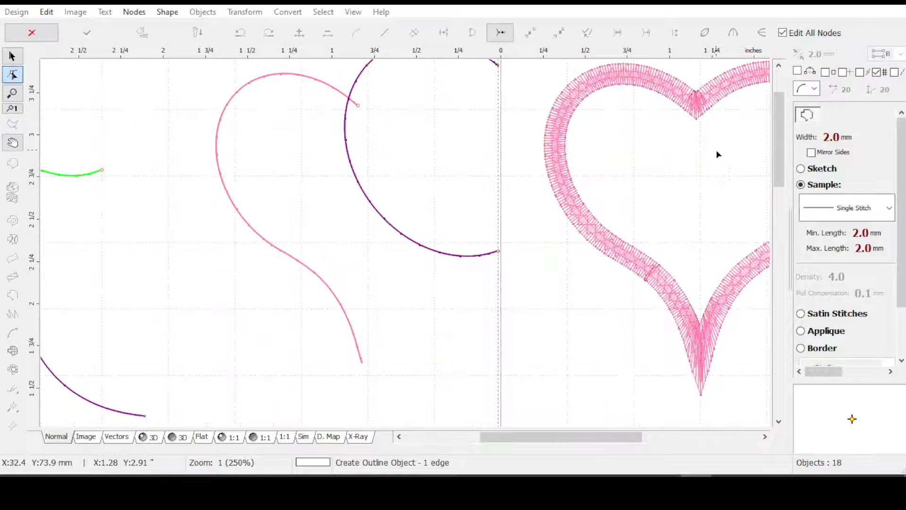
{"action": "left_click", "coordinate": [859, 72]}
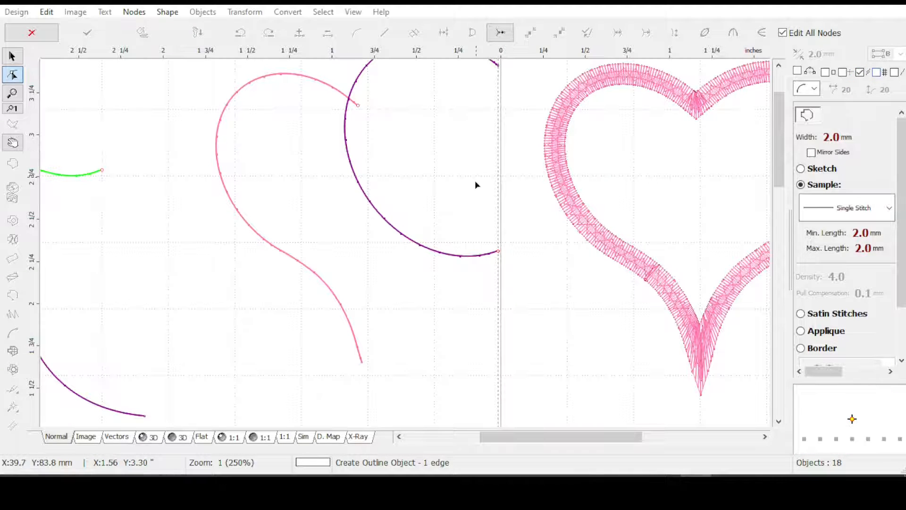
{"action": "left_click", "coordinate": [342, 194]}
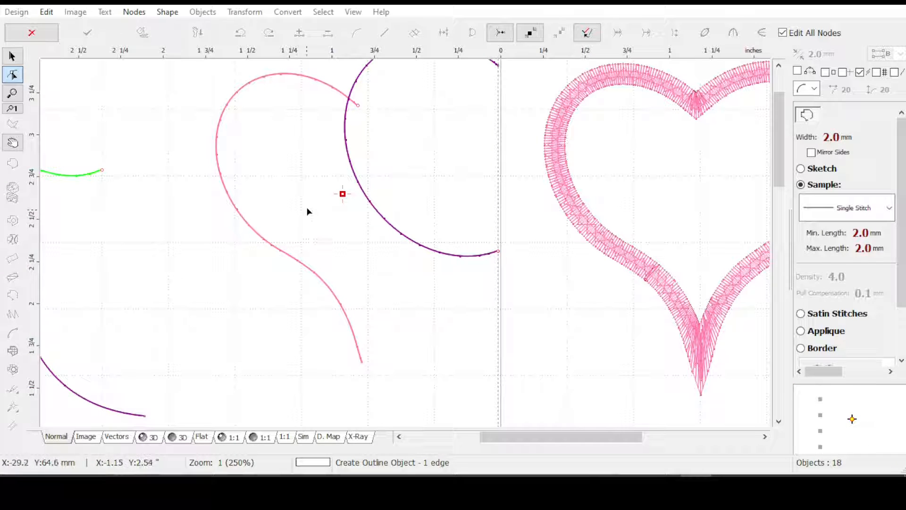
{"action": "left_click_drag", "start_coordinate": [342, 195], "coordinate": [371, 204]}
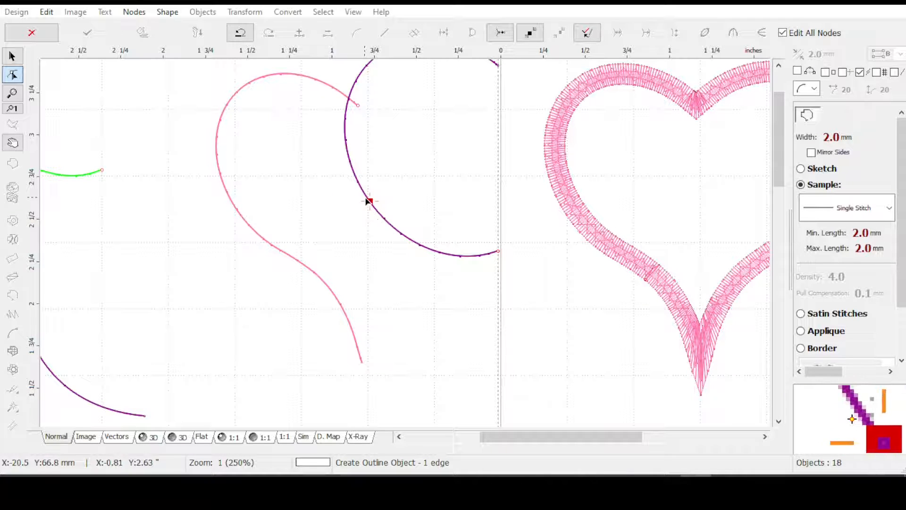
Add a second node below the combined ellipse curve and move it onto the vertical guide line with guide snapping enabled
{"action": "mouse_move", "coordinate": [486, 335]}
{"action": "left_mouse_down"}
{"action": "mouse_move", "coordinate": [496, 324]}
{"action": "mouse_move", "coordinate": [485, 325]}
{"action": "left_mouse_up"}
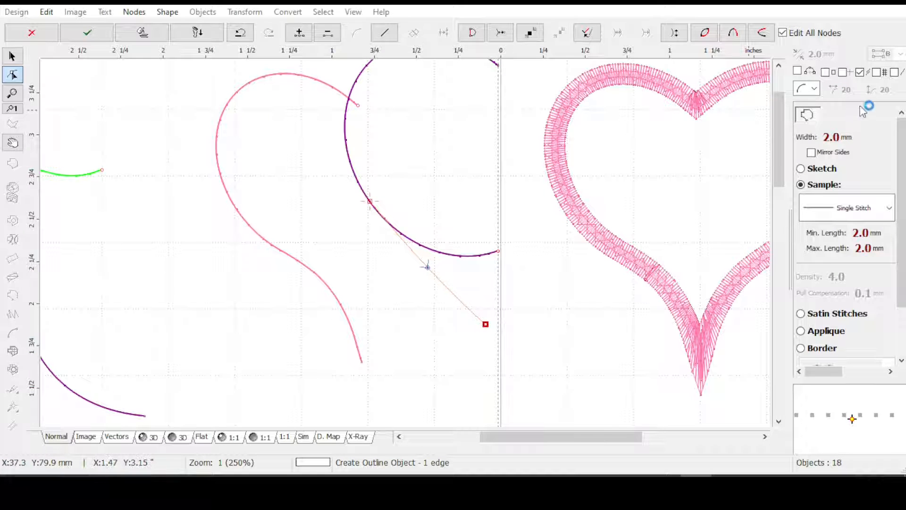
{"action": "left_click", "coordinate": [843, 73]}
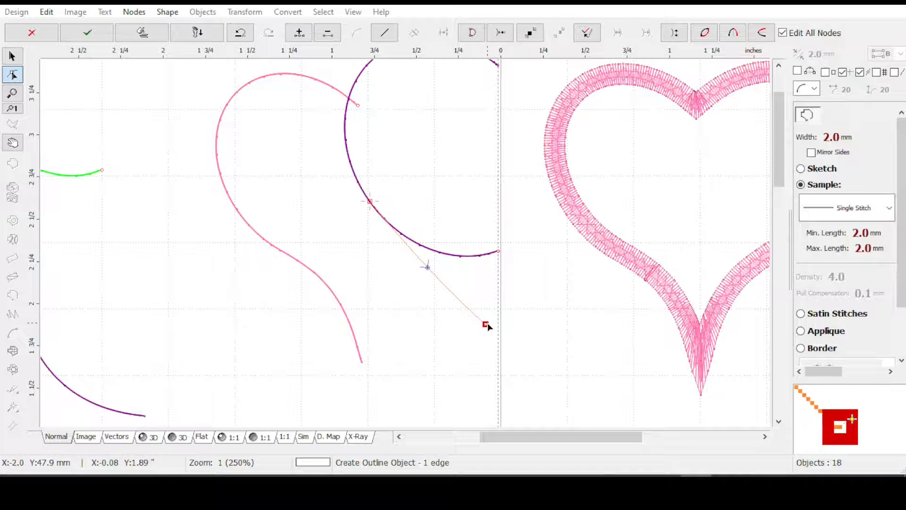
{"action": "left_click_drag", "start_coordinate": [487, 326], "coordinate": [501, 313]}
{"action": "scroll", "coordinate": [501, 313], "scroll_direction": "up", "scroll_amount": 3}
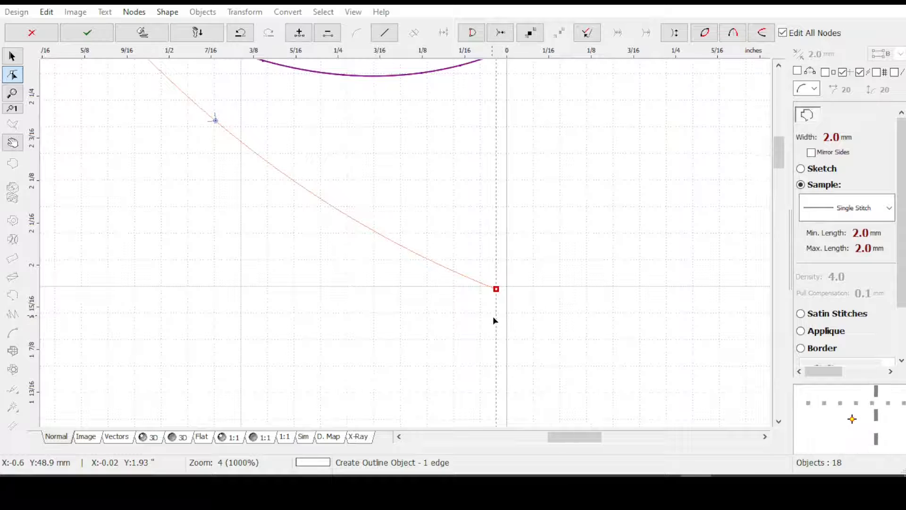
{"action": "scroll", "coordinate": [493, 316], "scroll_direction": "down", "scroll_amount": 2}
{"action": "scroll", "coordinate": [474, 318], "scroll_direction": "down", "scroll_amount": 1}
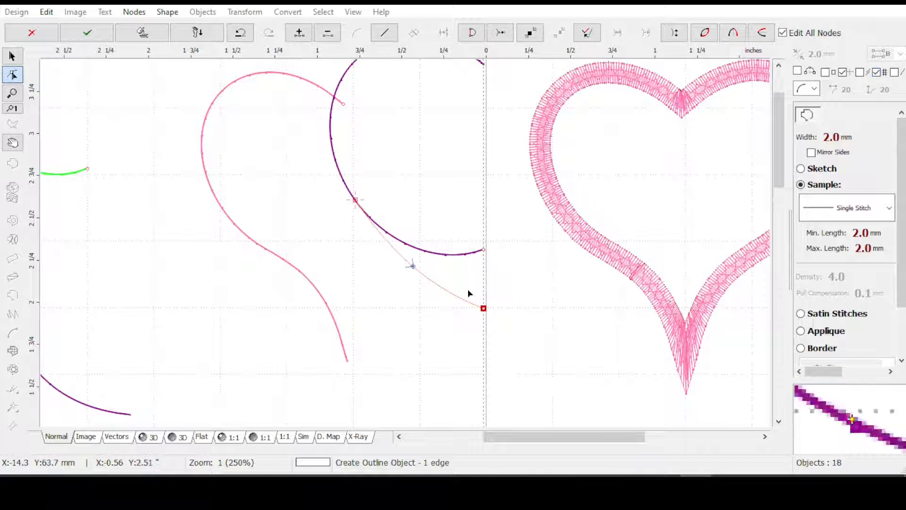
Enable grid snapping and move the outline's end node to where the guide line crosses the horizontal grid line
{"action": "scroll", "coordinate": [477, 306], "scroll_direction": "up", "scroll_amount": 2}
{"action": "scroll", "coordinate": [425, 276], "scroll_direction": "up", "scroll_amount": 3}
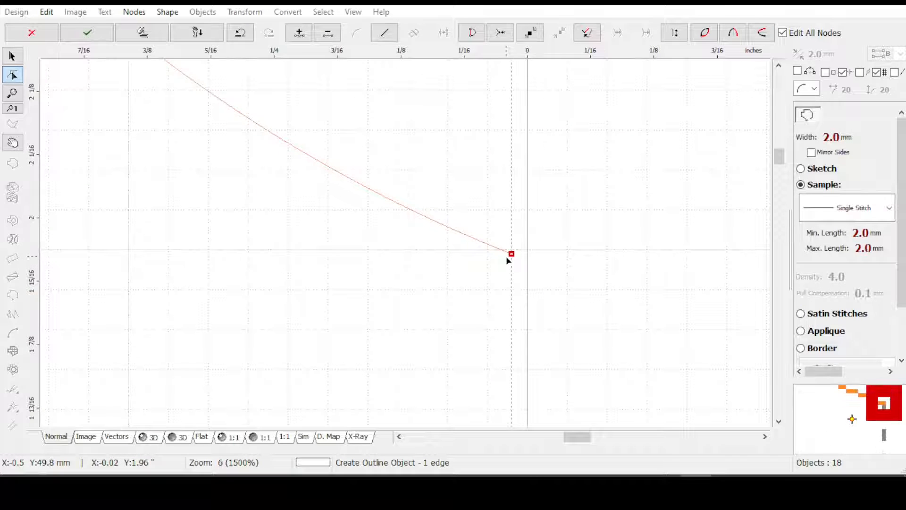
{"action": "left_click_drag", "start_coordinate": [507, 258], "coordinate": [511, 250]}
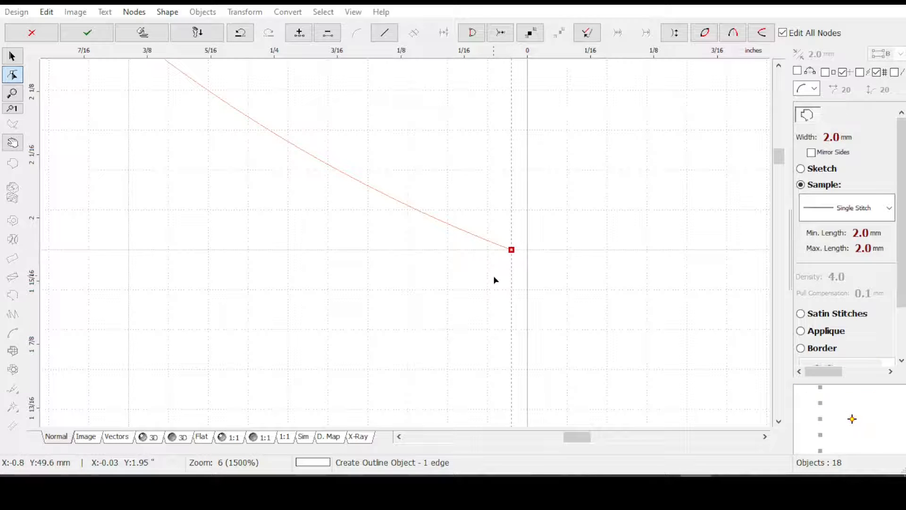
{"action": "scroll", "coordinate": [488, 265], "scroll_direction": "down", "scroll_amount": 1}
{"action": "scroll", "coordinate": [402, 228], "scroll_direction": "down", "scroll_amount": 6}
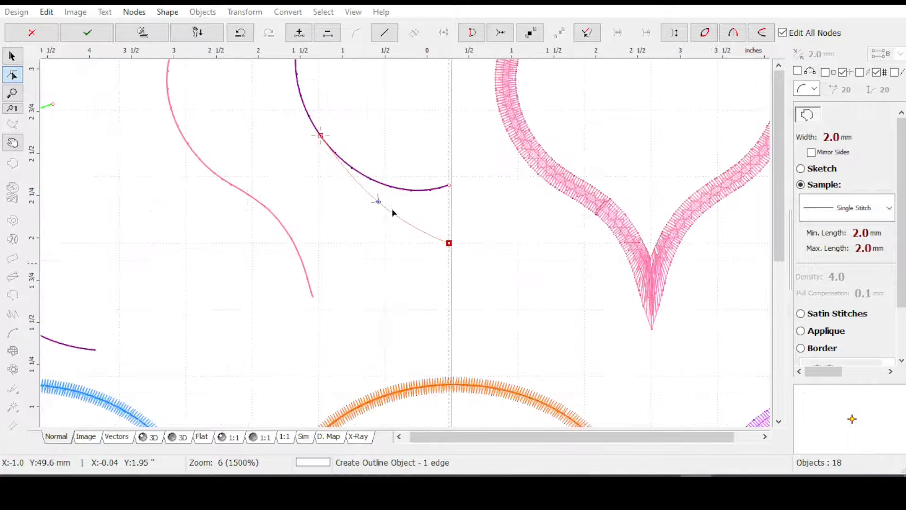
Move the new outline's middle node up onto the purple ellipse curve
{"action": "scroll", "coordinate": [362, 154], "scroll_direction": "up", "scroll_amount": 1}
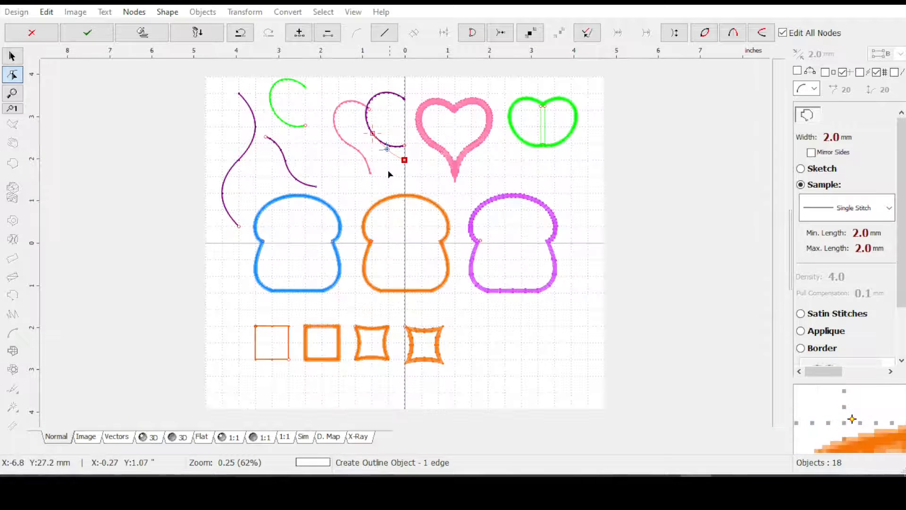
{"action": "scroll", "coordinate": [368, 97], "scroll_direction": "up", "scroll_amount": 1}
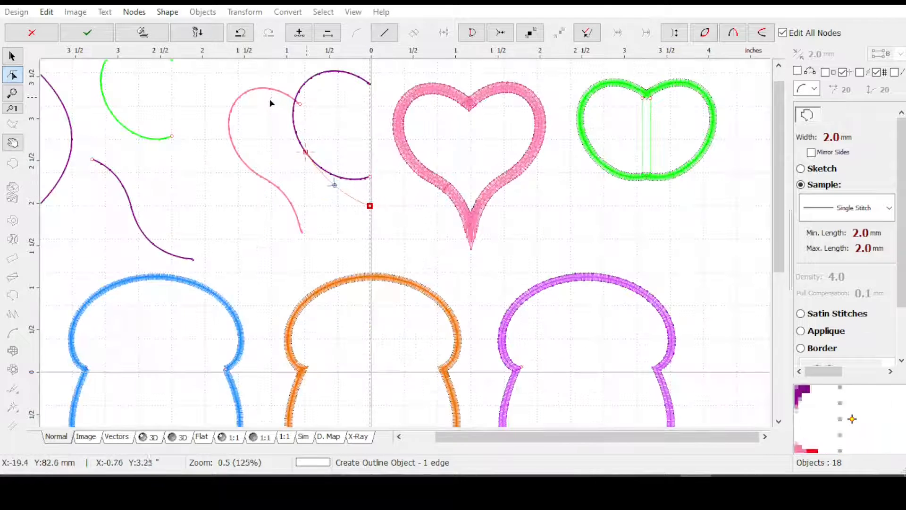
{"action": "scroll", "coordinate": [275, 141], "scroll_direction": "up", "scroll_amount": 1}
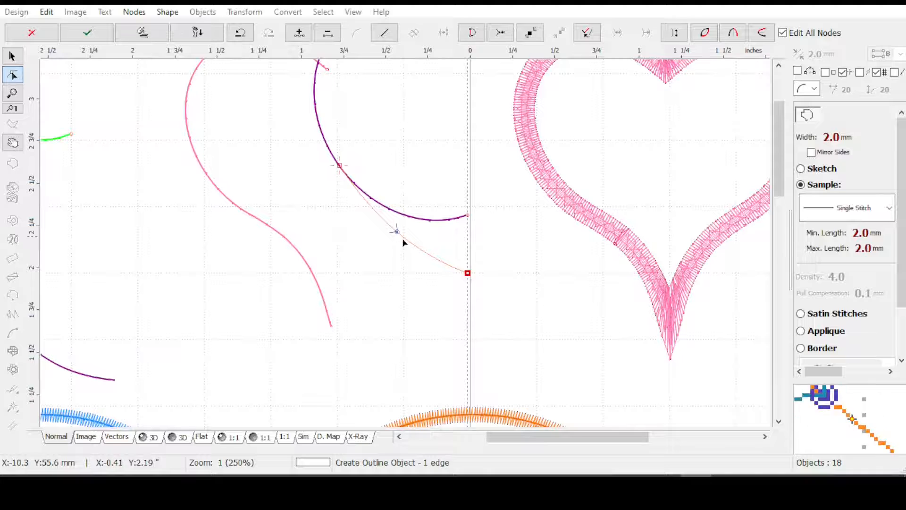
{"action": "left_click_drag", "start_coordinate": [395, 233], "coordinate": [417, 219]}
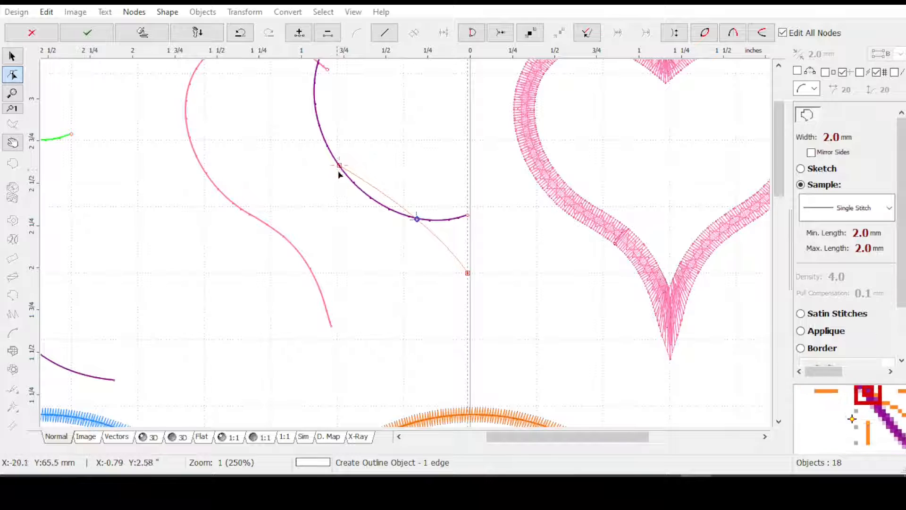
Snap only to outlines, slide the start node further down along the purple curve, and place the middle node just below that curve
{"action": "left_click_drag", "start_coordinate": [339, 165], "coordinate": [370, 195]}
{"action": "left_click", "coordinate": [860, 73]}
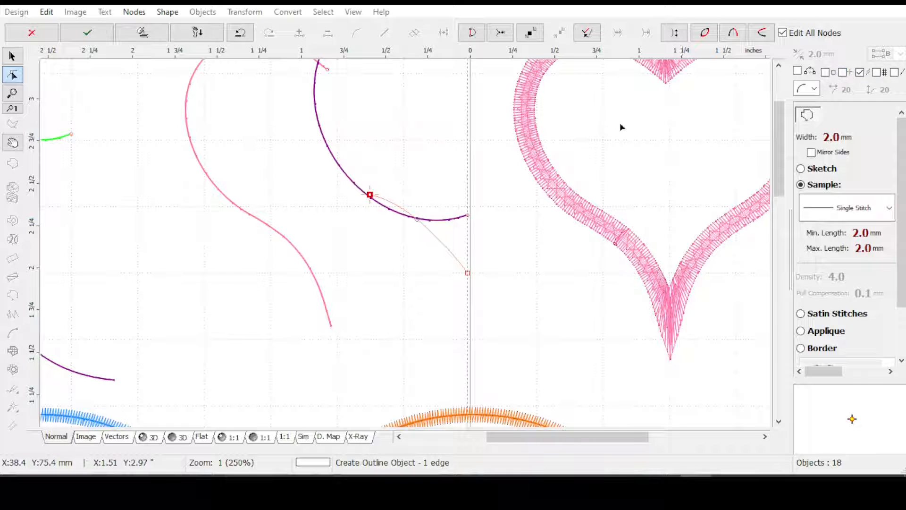
{"action": "left_click_drag", "start_coordinate": [373, 198], "coordinate": [392, 213]}
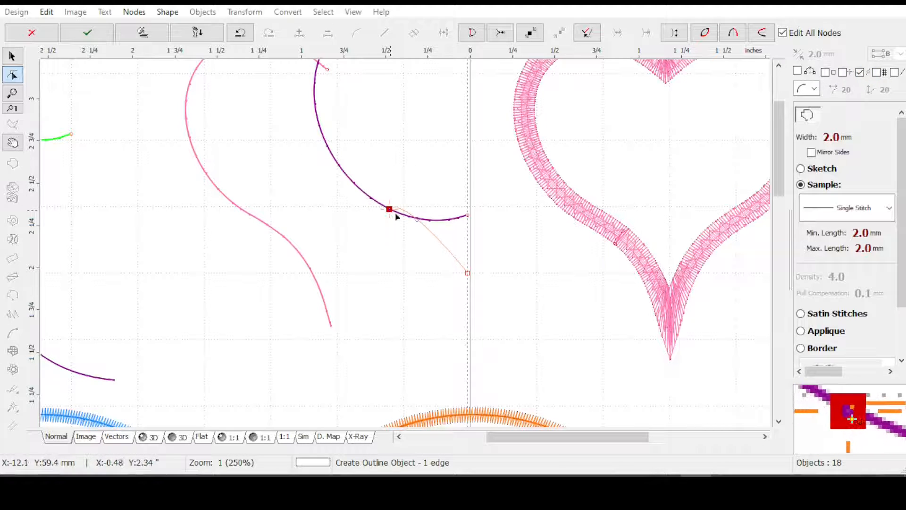
{"action": "left_click", "coordinate": [427, 232]}
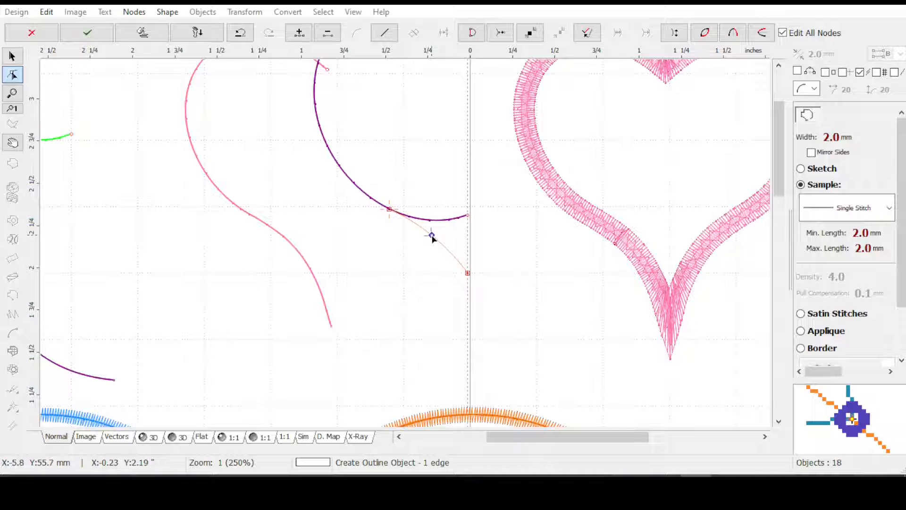
Examine how the new outline's start node meets the purple curve, and finish the outline
{"action": "scroll", "coordinate": [392, 197], "scroll_direction": "up", "scroll_amount": 3}
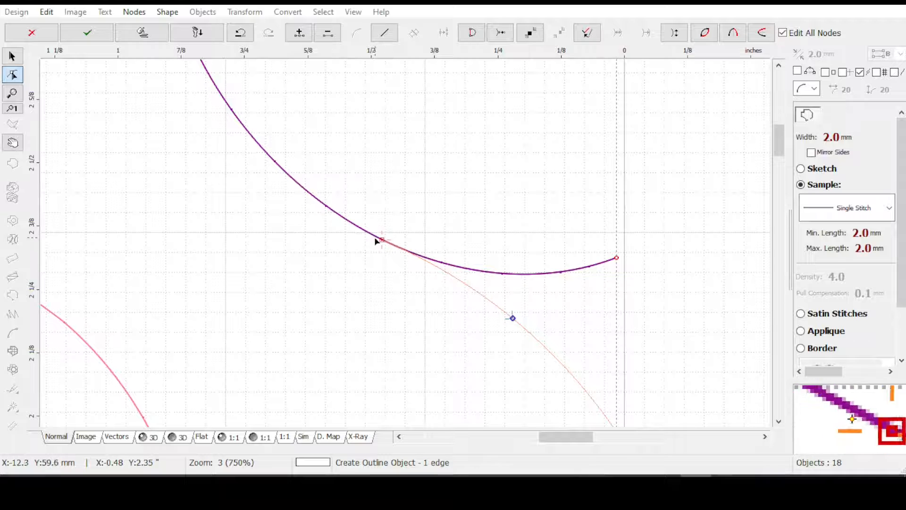
{"action": "scroll", "coordinate": [376, 241], "scroll_direction": "up", "scroll_amount": 3}
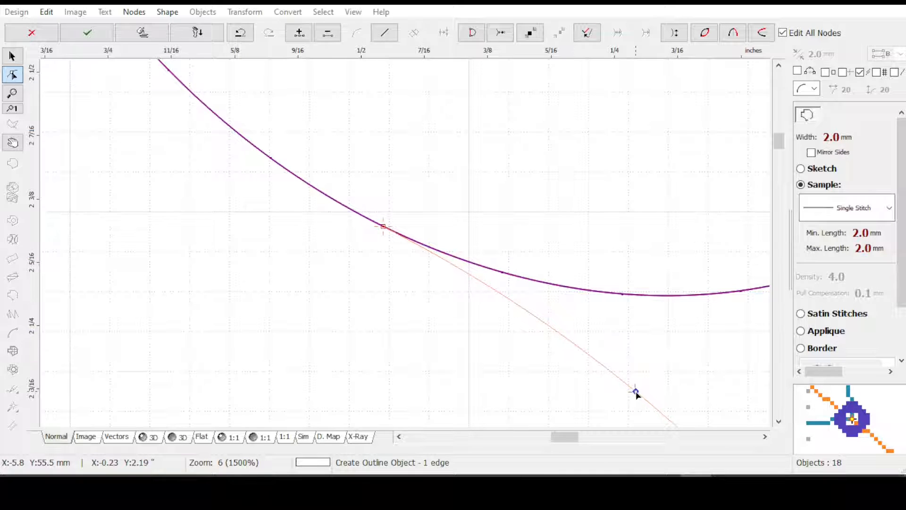
{"action": "scroll", "coordinate": [435, 261], "scroll_direction": "up", "scroll_amount": 1}
{"action": "scroll", "coordinate": [383, 249], "scroll_direction": "up", "scroll_amount": 1}
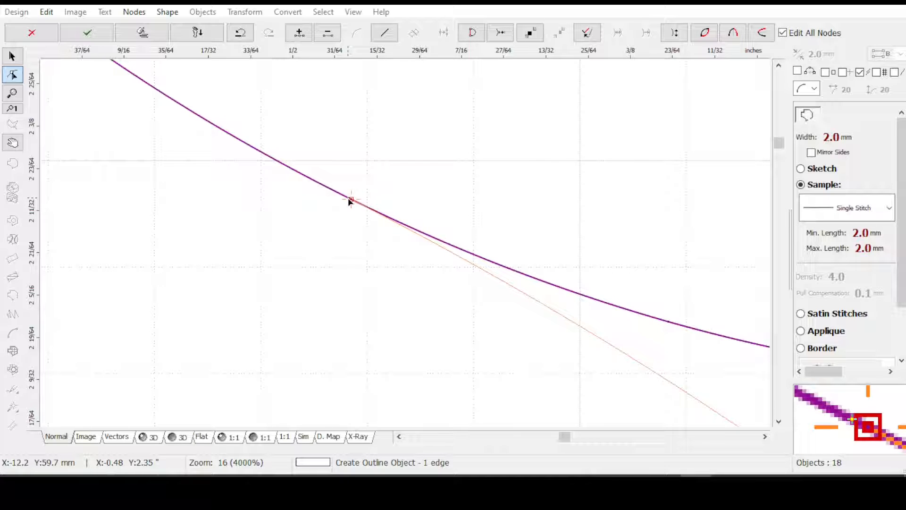
{"action": "scroll", "coordinate": [361, 219], "scroll_direction": "down", "scroll_amount": 2}
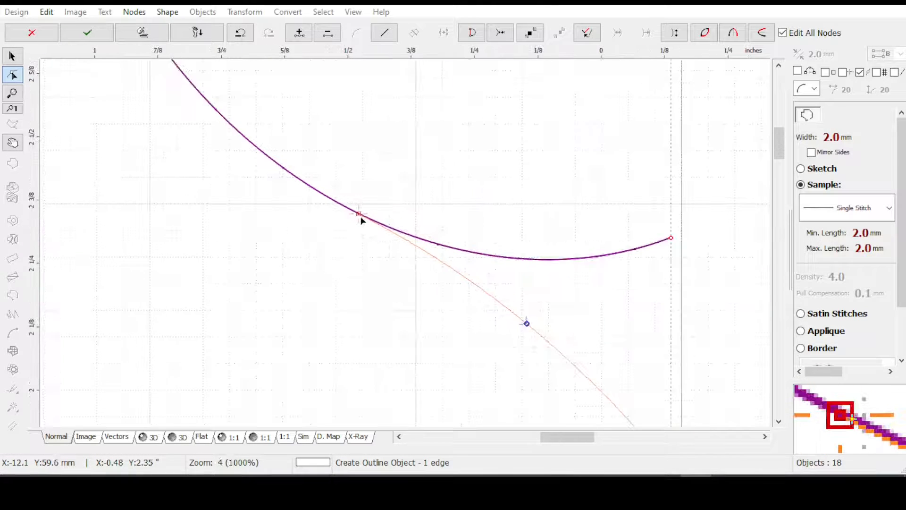
{"action": "scroll", "coordinate": [361, 219], "scroll_direction": "down", "scroll_amount": 1}
{"action": "scroll", "coordinate": [363, 222], "scroll_direction": "down", "scroll_amount": 1}
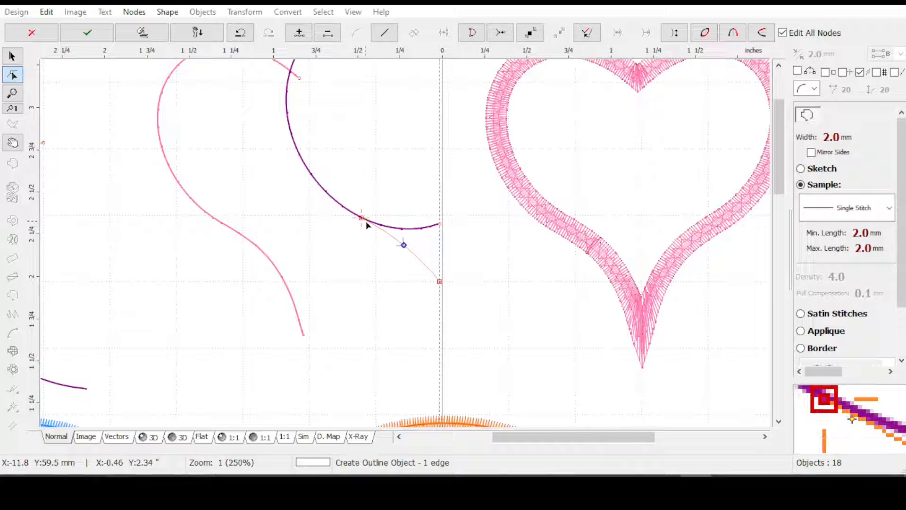
{"action": "scroll", "coordinate": [352, 146], "scroll_direction": "down", "scroll_amount": 1}
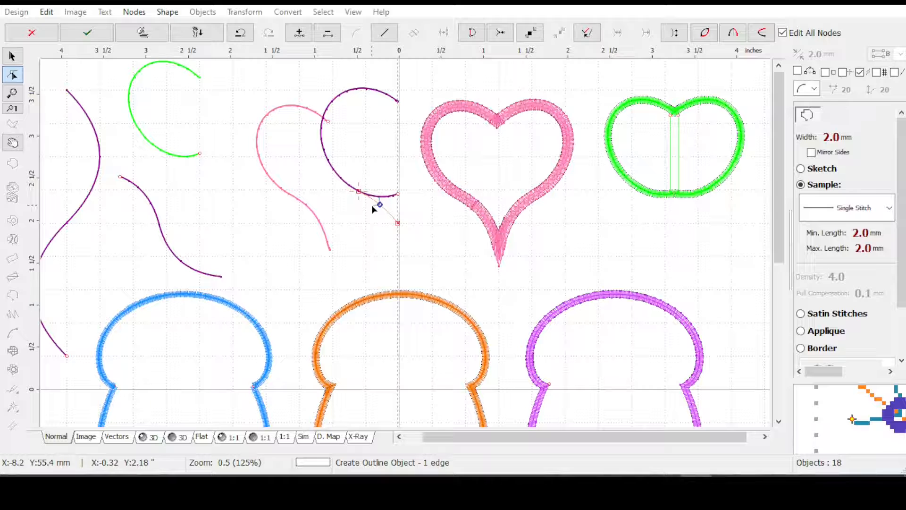
{"action": "key", "text": "Return"}
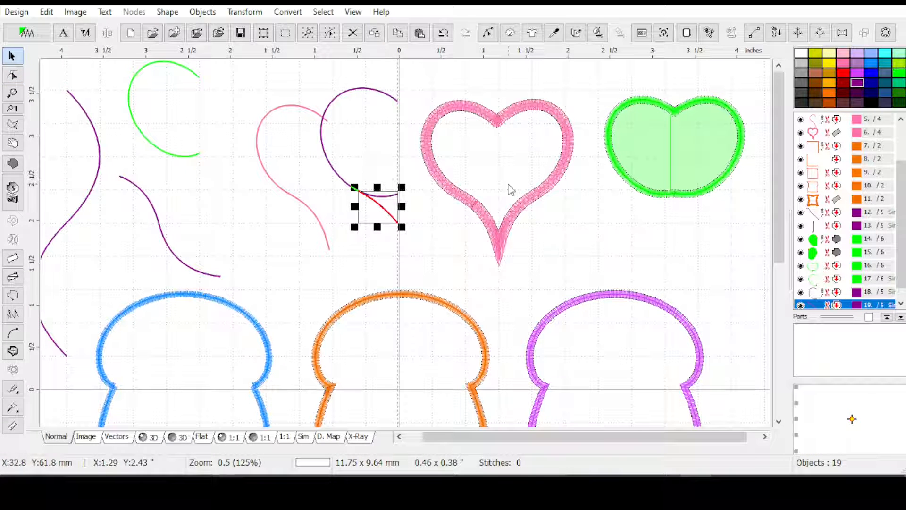
Try to trim the ellipse curve by deleting its lower end nodes back past the junction with the new outline
{"action": "left_click", "coordinate": [836, 293]}
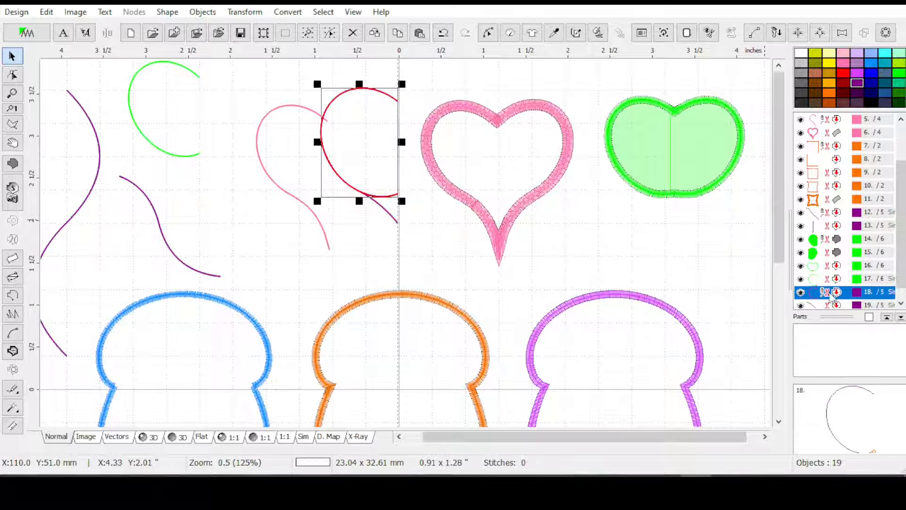
{"action": "left_click", "coordinate": [487, 32]}
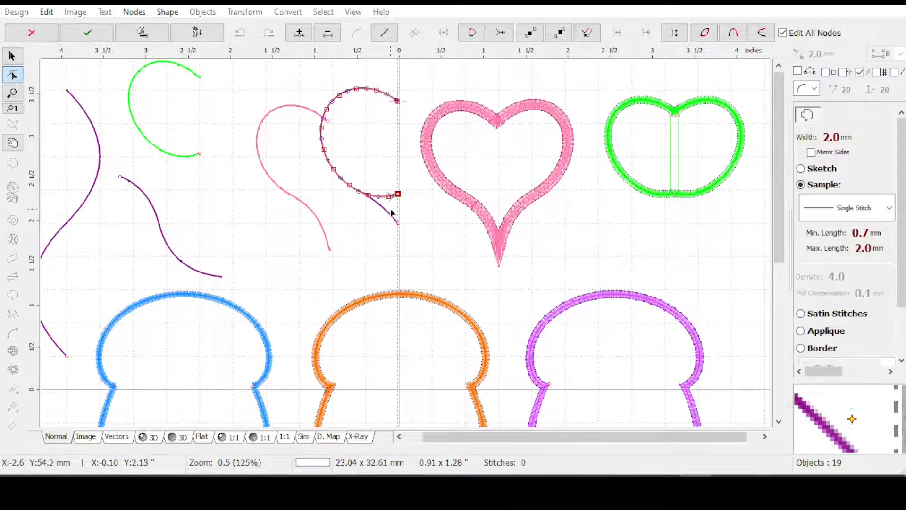
{"action": "scroll", "coordinate": [353, 159], "scroll_direction": "up", "scroll_amount": 2}
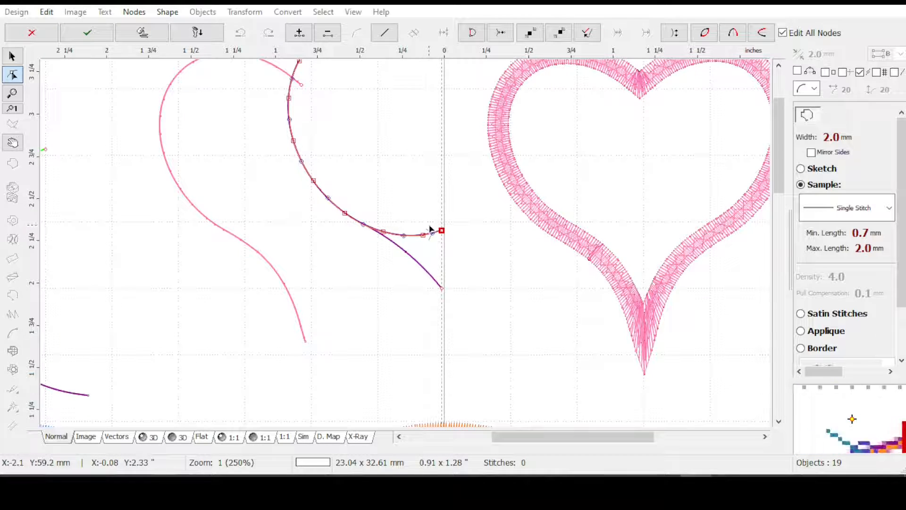
{"action": "key", "text": "Delete"}
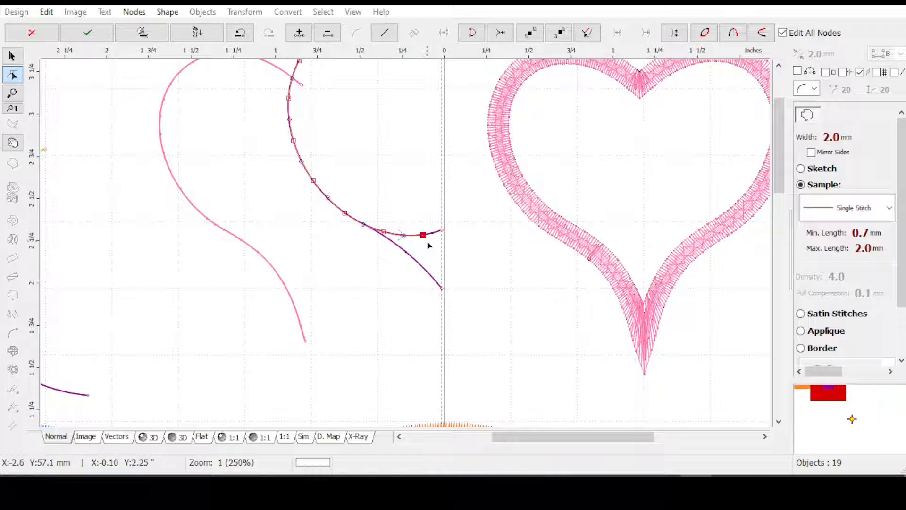
{"action": "key", "text": "Delete"}
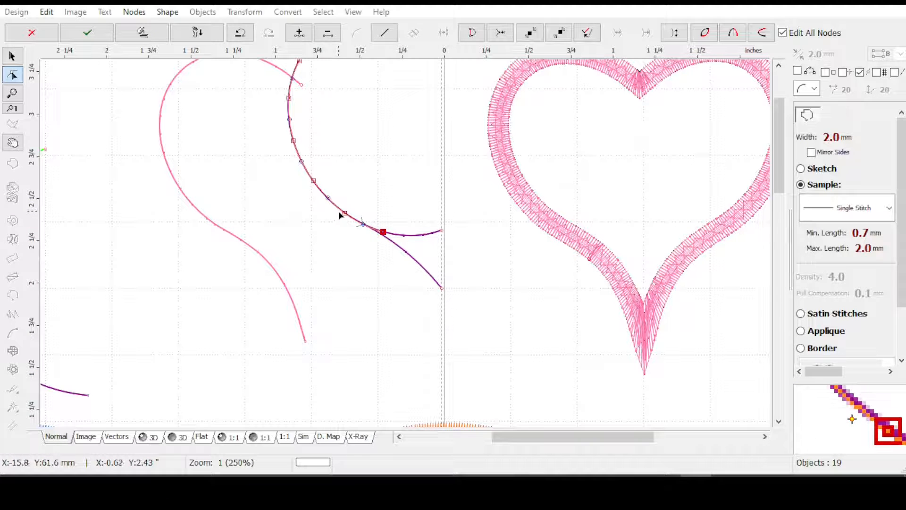
{"action": "key", "text": "Delete"}
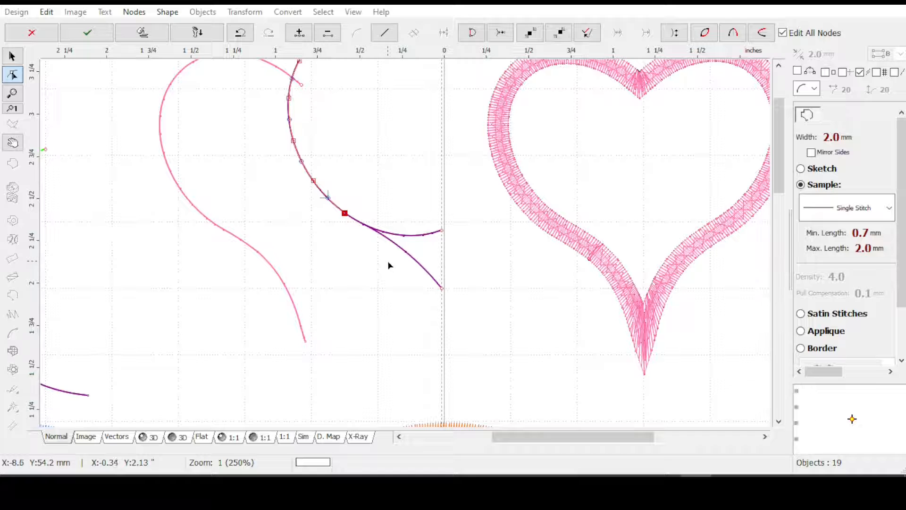
{"action": "key", "text": "Return"}
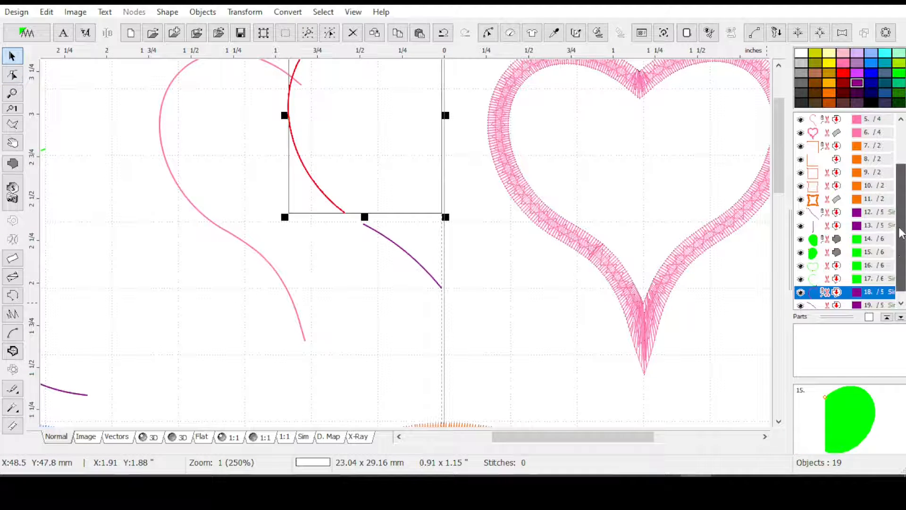
Undo the trimming of the ellipse curve
{"action": "scroll", "coordinate": [901, 227], "scroll_direction": "down", "scroll_amount": 1}
{"action": "left_click_drag", "start_coordinate": [780, 150], "coordinate": [780, 121]}
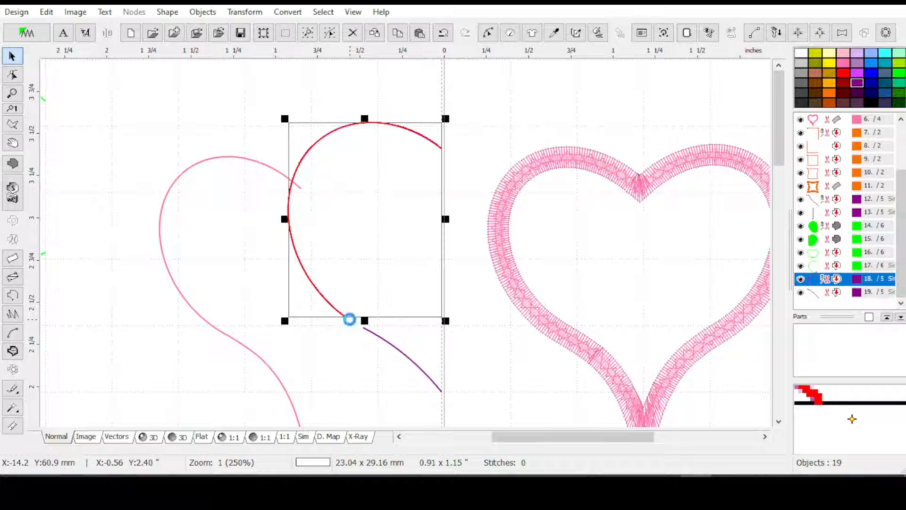
{"action": "key", "text": "ctrl+z"}
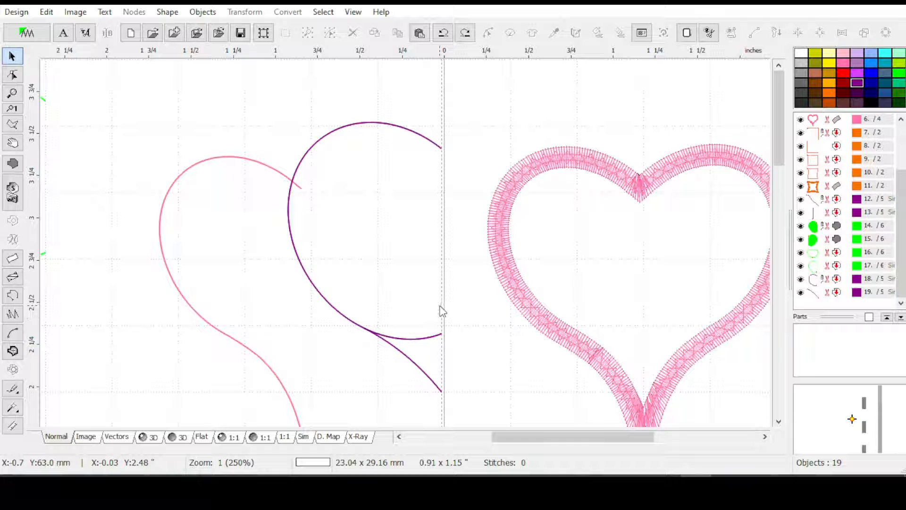
Edit the ellipse curve's nodes and add a node where the new lower outline branches off
{"action": "left_click", "coordinate": [826, 293]}
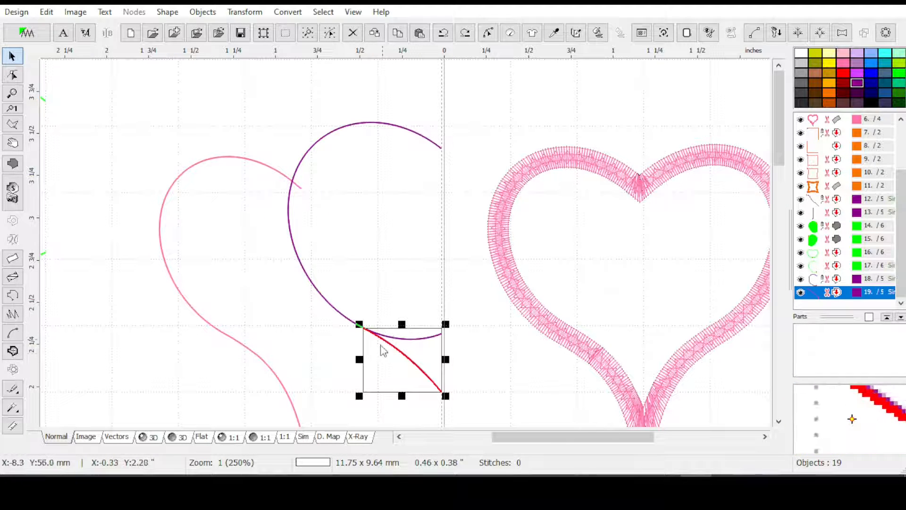
{"action": "scroll", "coordinate": [367, 354], "scroll_direction": "up", "scroll_amount": 1}
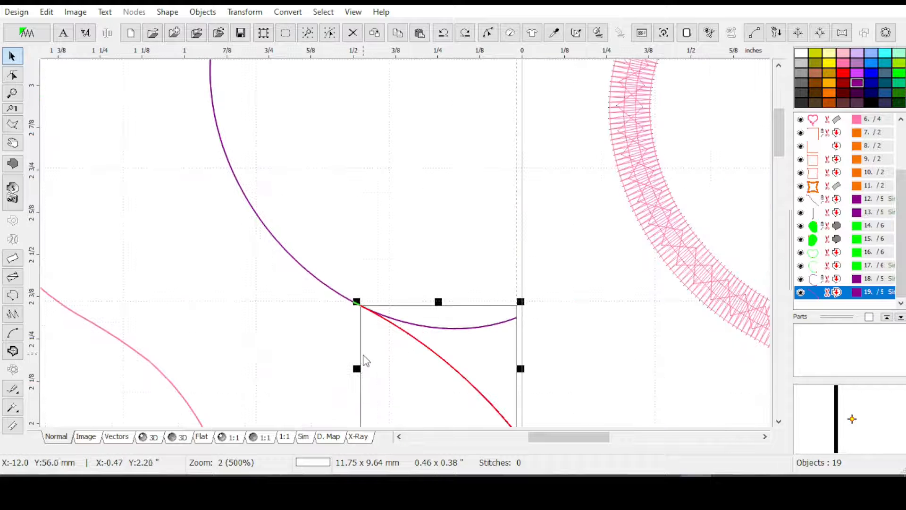
{"action": "scroll", "coordinate": [367, 347], "scroll_direction": "up", "scroll_amount": 1}
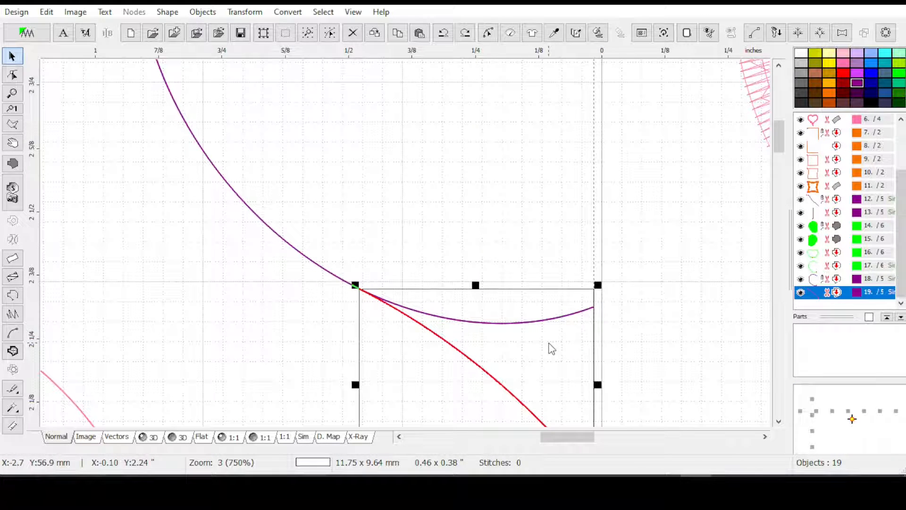
{"action": "left_click", "coordinate": [833, 281]}
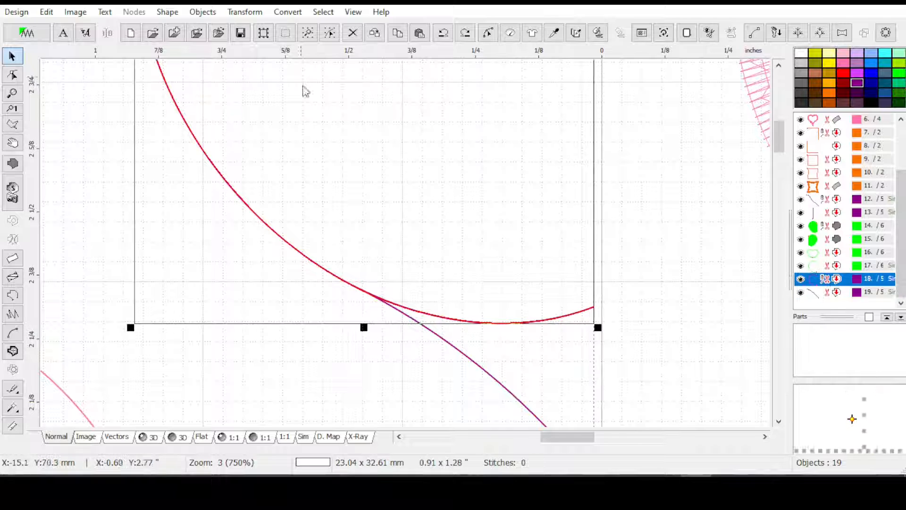
{"action": "left_click", "coordinate": [488, 33]}
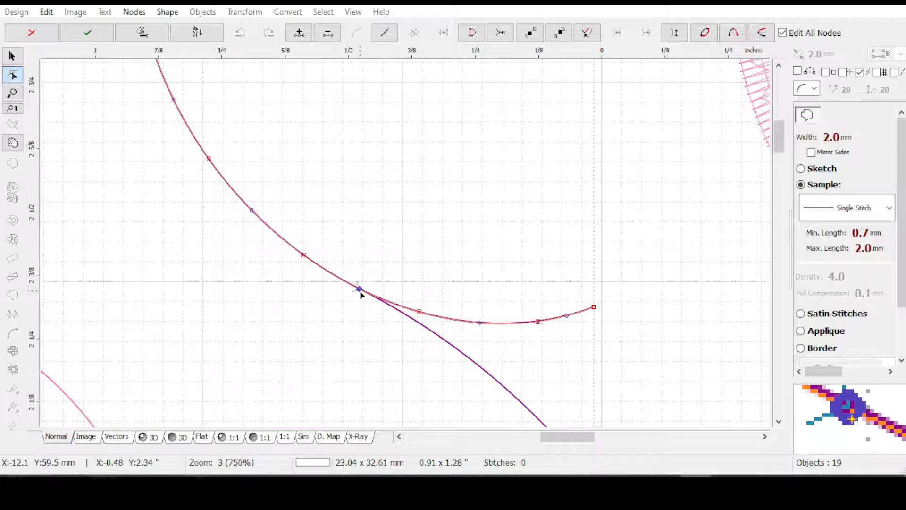
{"action": "left_click", "coordinate": [297, 34]}
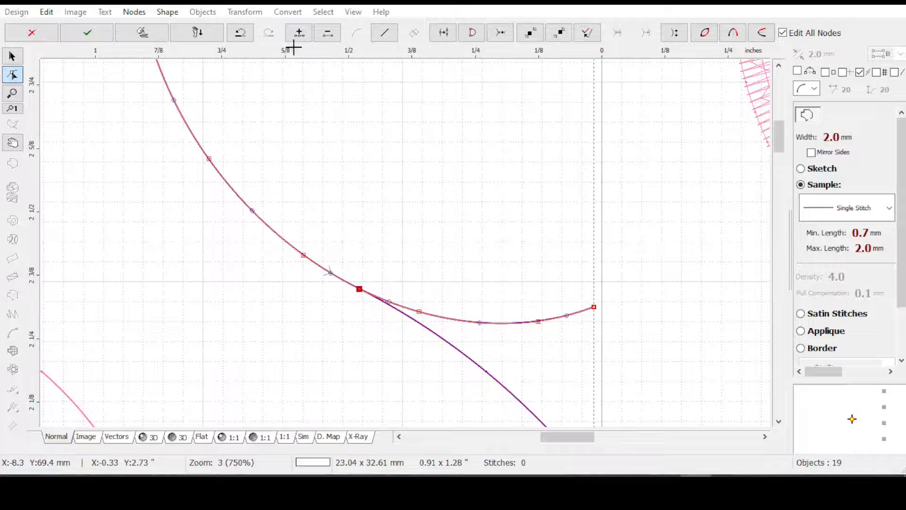
Delete the ellipse curve's end nodes beyond the added junction node and apply the edit
{"action": "left_click", "coordinate": [589, 312]}
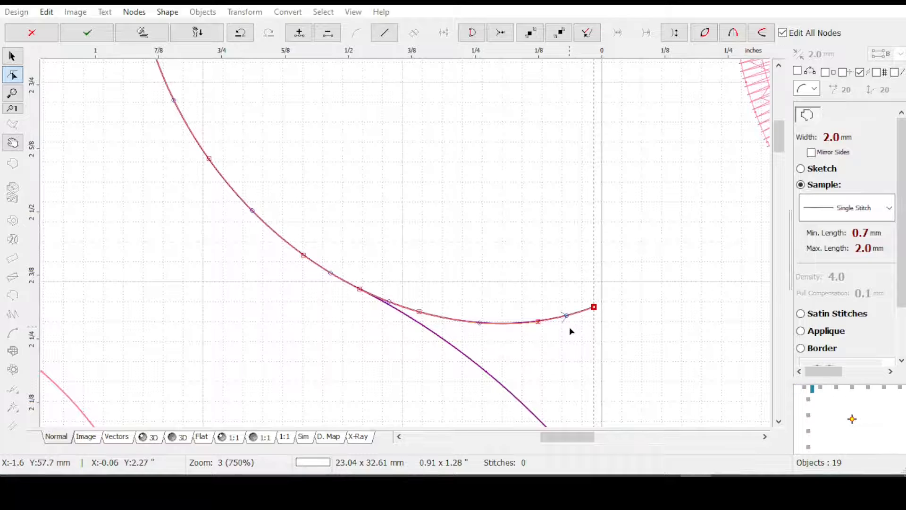
{"action": "key", "text": "Delete"}
{"action": "key", "text": "Delete"}
{"action": "key", "text": "Delete"}
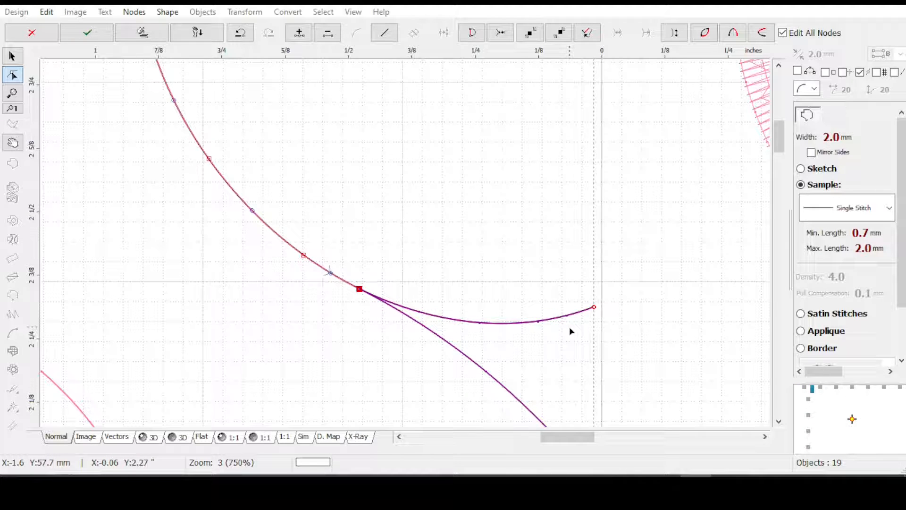
{"action": "key", "text": "Return"}
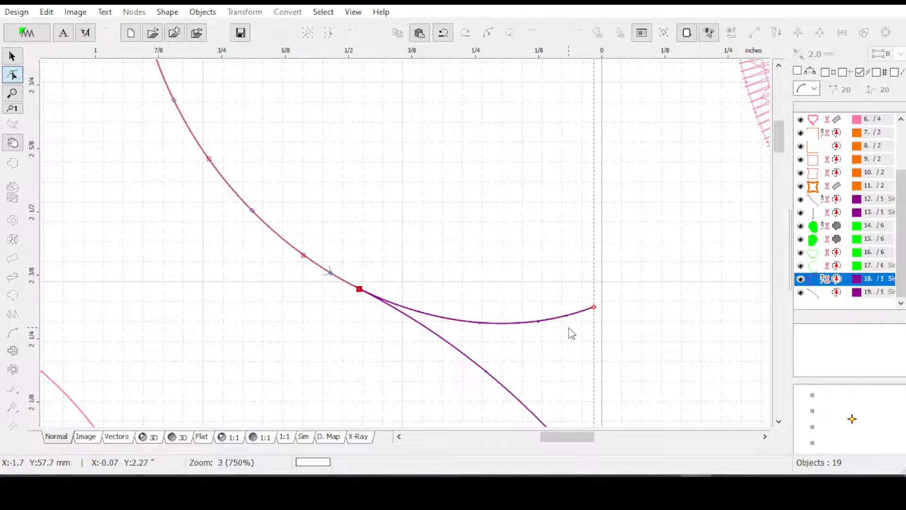
Select the trimmed ellipse curve and the lower outline, and join them into one half heart with Combine Outlines
{"action": "scroll", "coordinate": [579, 330], "scroll_direction": "down", "scroll_amount": 2}
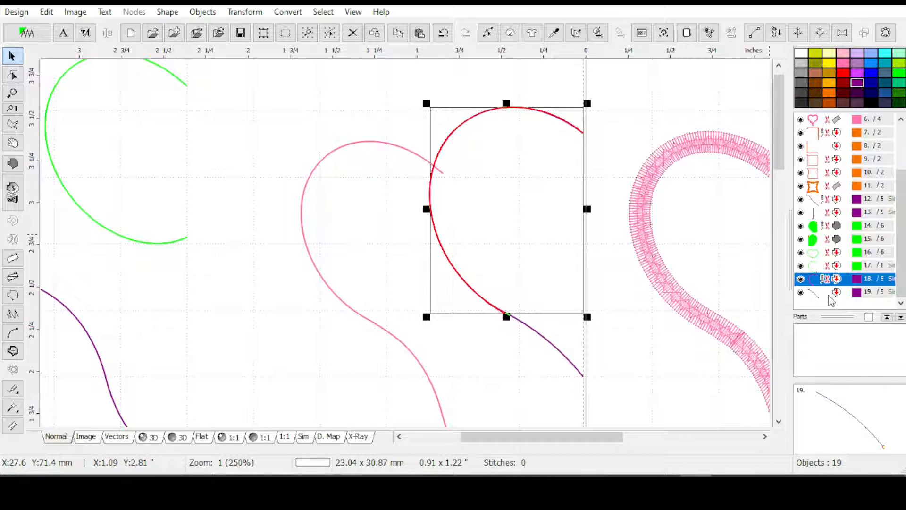
{"action": "left_click", "coordinate": [823, 256]}
{"action": "left_click", "coordinate": [814, 279]}
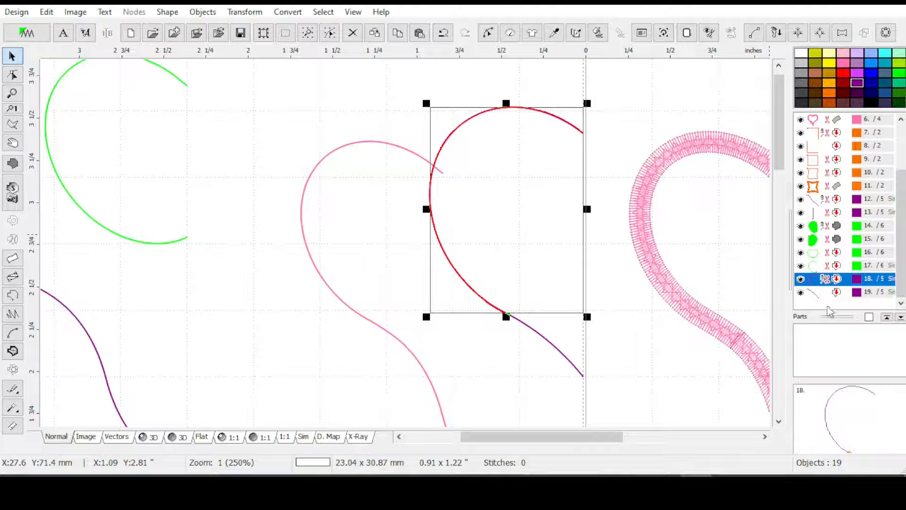
{"action": "left_click", "coordinate": [824, 291], "text": "shift"}
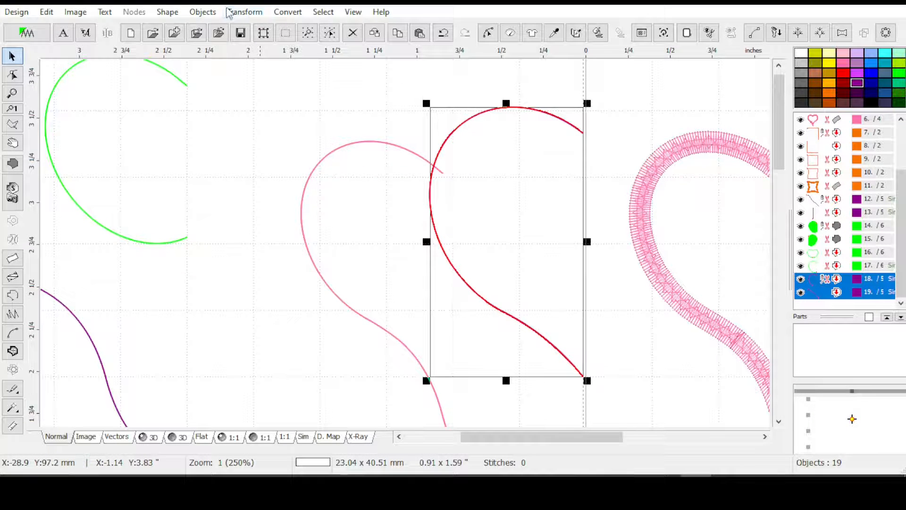
{"action": "left_click", "coordinate": [238, 13]}
{"action": "left_click", "coordinate": [265, 259]}
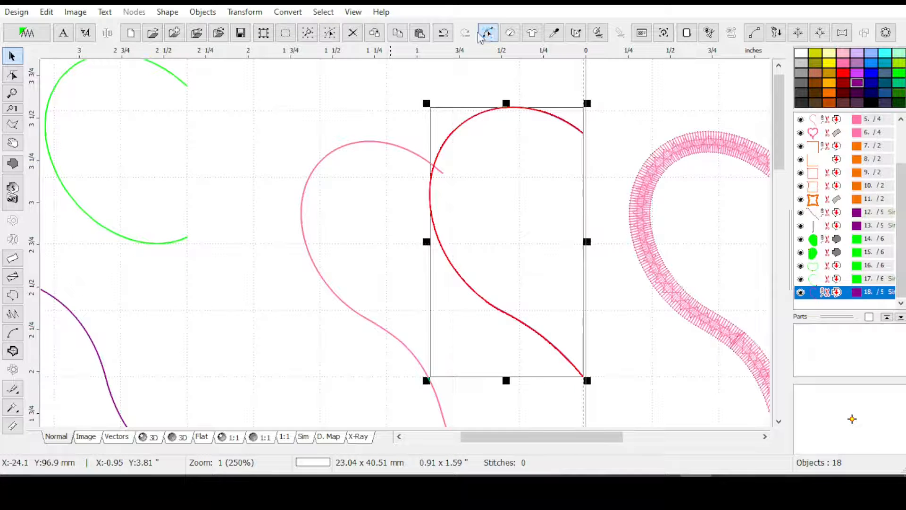
Edit the half heart's nodes, add the other half with Duplicate and Mirror, and apply the edit
{"action": "left_click", "coordinate": [488, 32]}
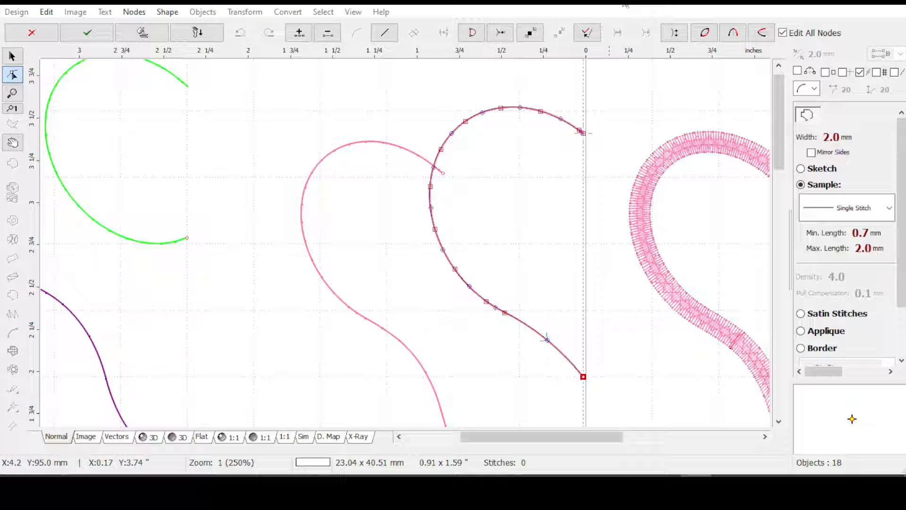
{"action": "left_click", "coordinate": [704, 34]}
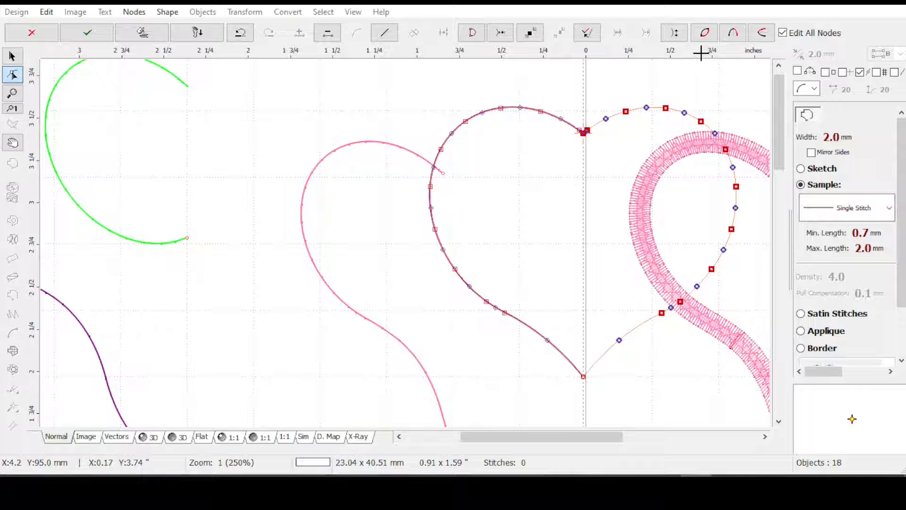
{"action": "key", "text": "Return"}
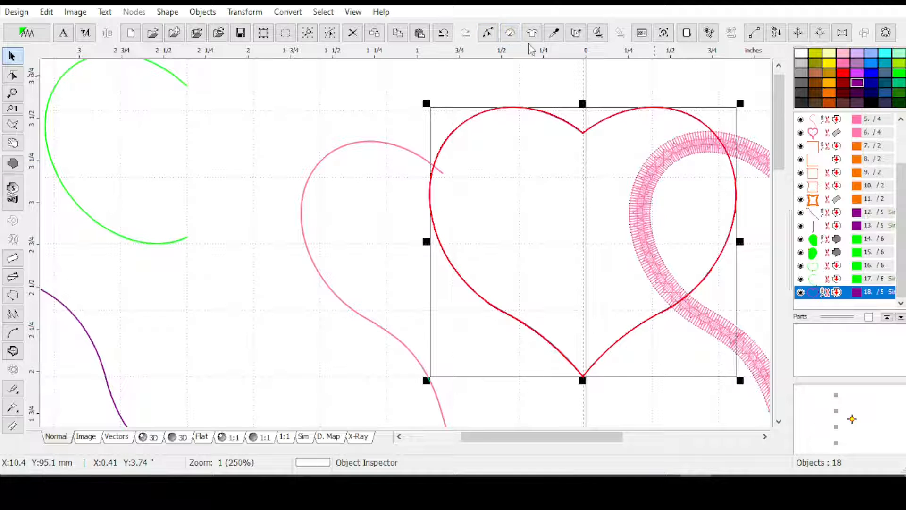
Give the purple heart outline Satin Stitches with a 3.0 mm width and generate its stitches
{"action": "left_click", "coordinate": [510, 33]}
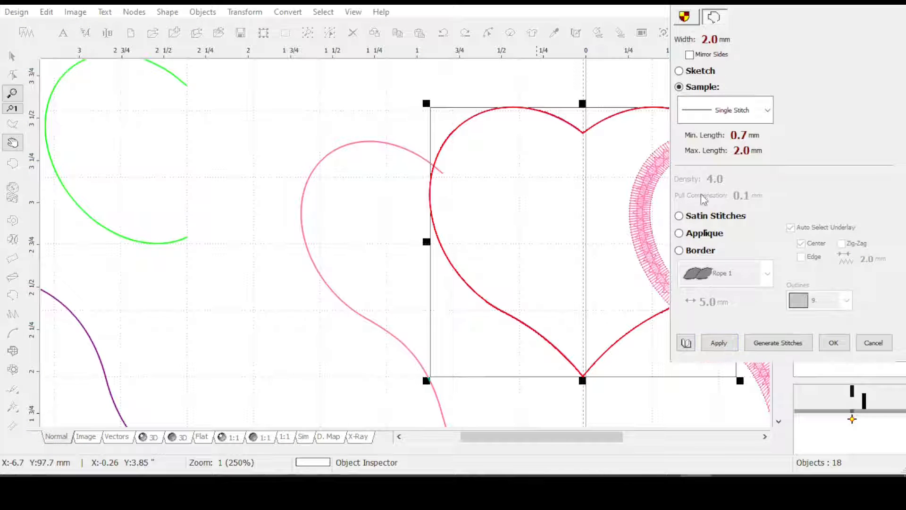
{"action": "left_click", "coordinate": [693, 41]}
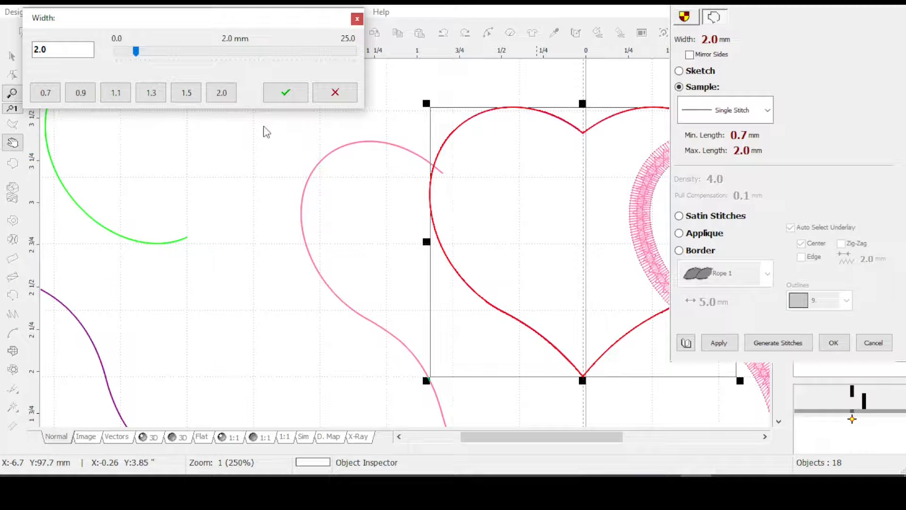
{"action": "type", "text": "3"}
{"action": "left_click", "coordinate": [285, 92]}
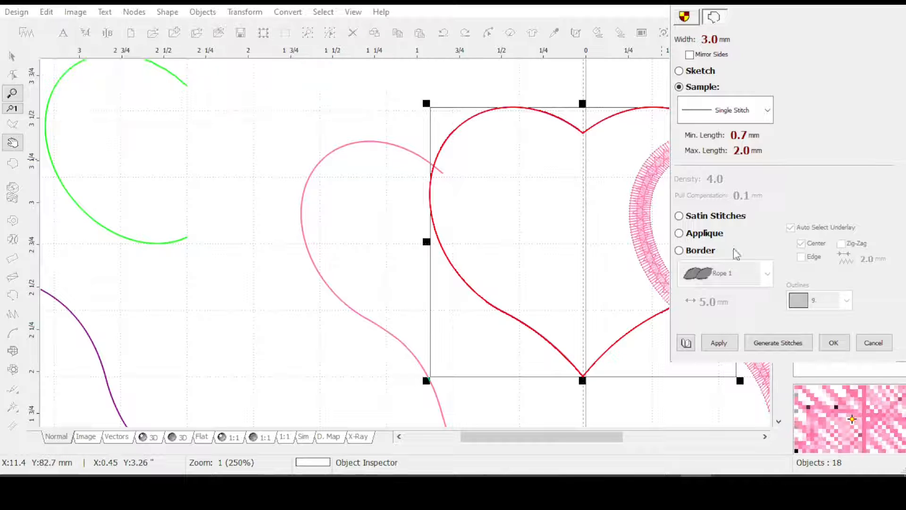
{"action": "left_click", "coordinate": [679, 216]}
{"action": "left_click", "coordinate": [691, 42]}
{"action": "left_click_drag", "start_coordinate": [80, 66], "coordinate": [29, 66]}
{"action": "type", "text": "3"}
{"action": "left_click", "coordinate": [303, 110]}
{"action": "left_click", "coordinate": [718, 343]}
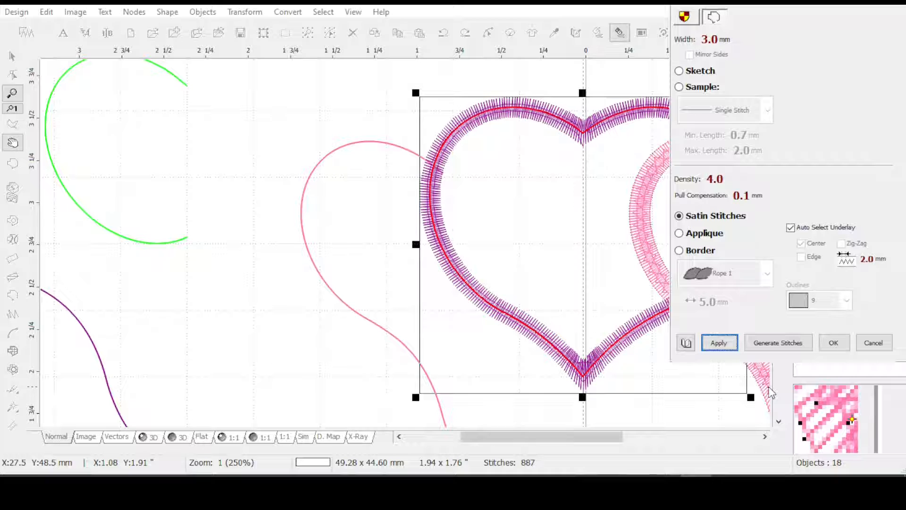
{"action": "left_click", "coordinate": [833, 343]}
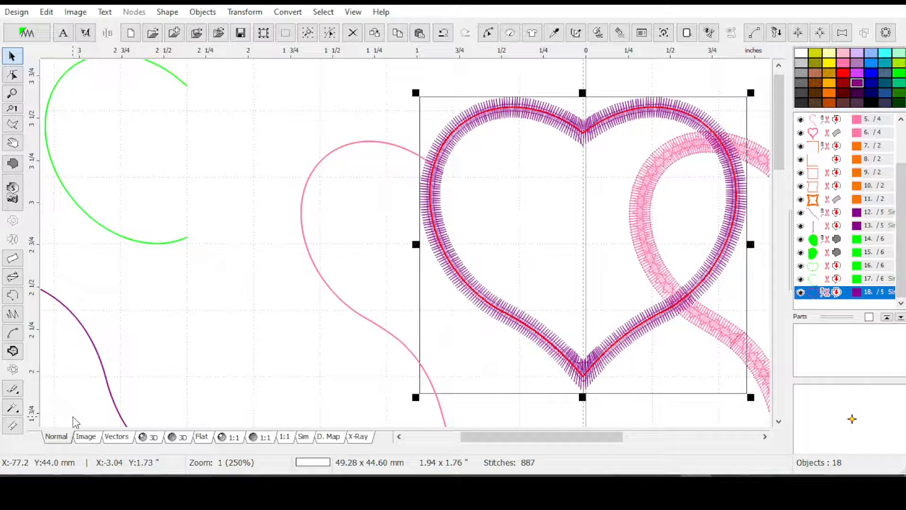
Preview the satin purple heart in 3D and compare it with the neighbouring pink heart
{"action": "left_click", "coordinate": [152, 438]}
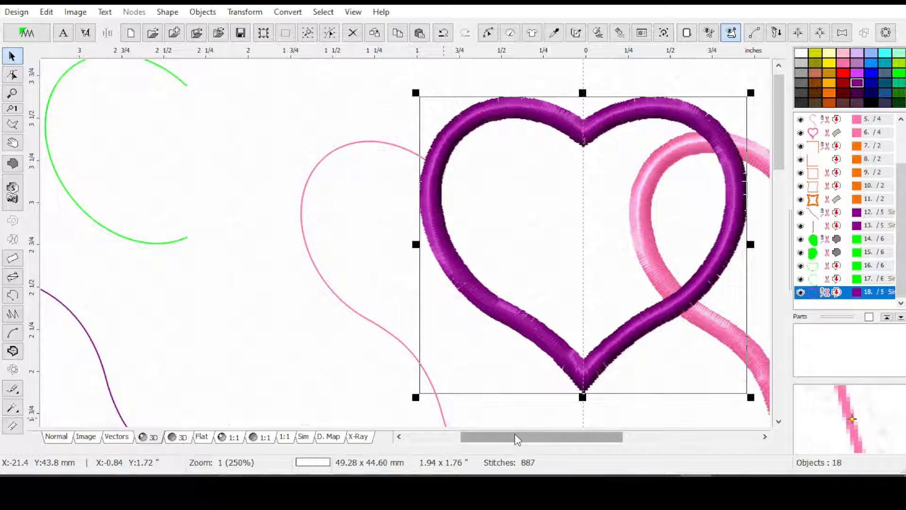
{"action": "left_click_drag", "start_coordinate": [528, 436], "coordinate": [557, 440]}
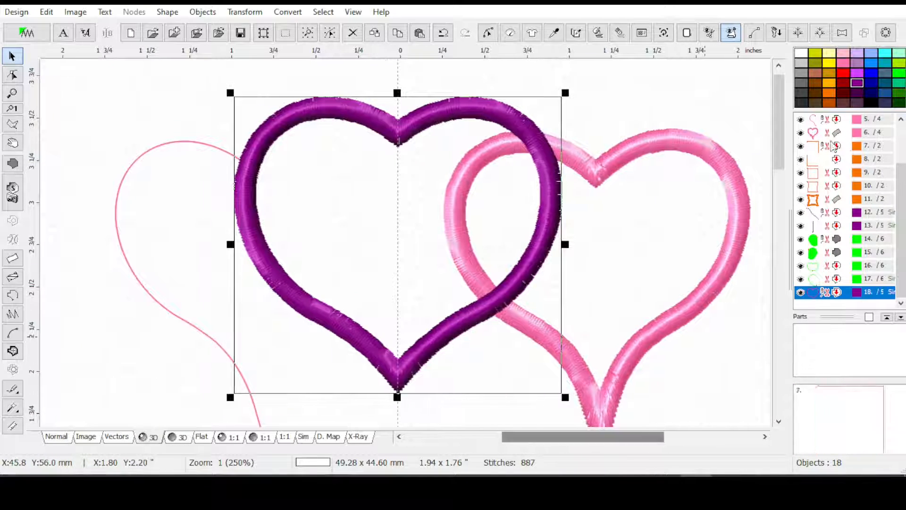
{"action": "left_click_drag", "start_coordinate": [779, 146], "coordinate": [777, 169]}
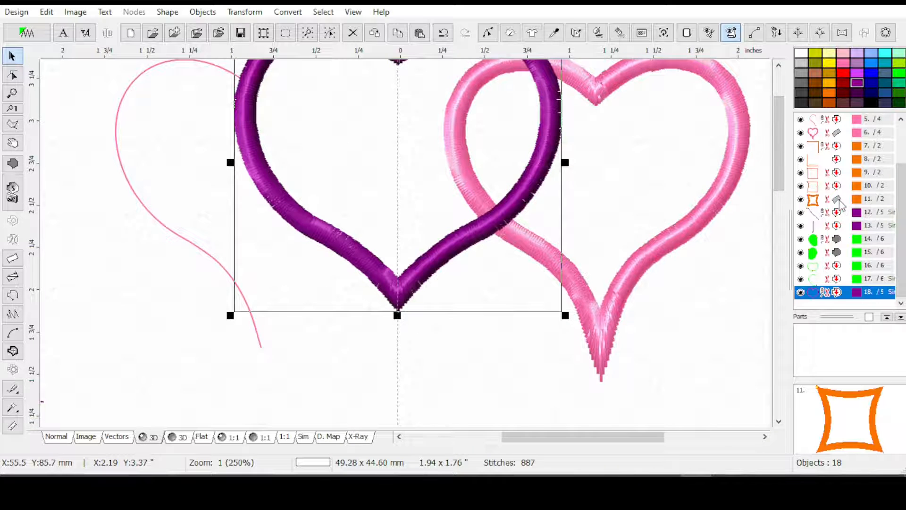
{"action": "scroll", "coordinate": [842, 204], "scroll_direction": "down", "scroll_amount": 1}
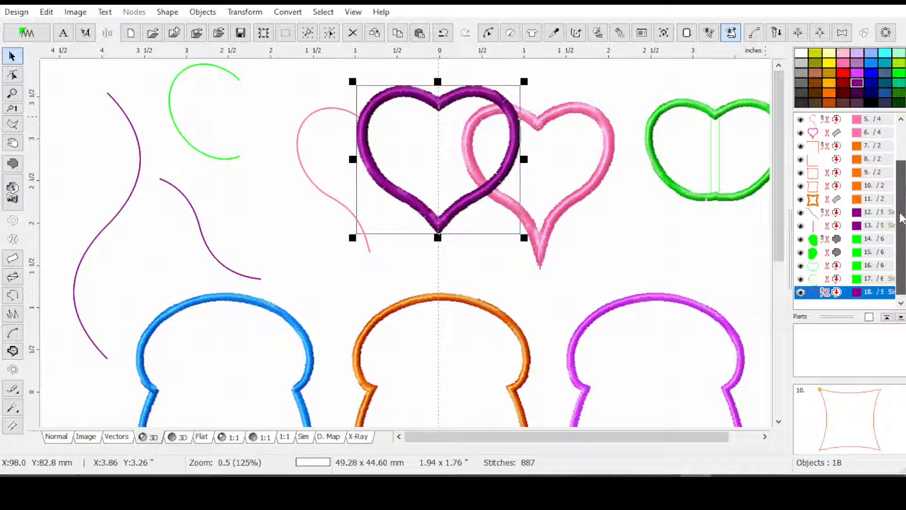
Select the pink half-heart outline and complete it with Duplicate and Mirror in node editing
{"action": "scroll", "coordinate": [811, 177], "scroll_direction": "up", "scroll_amount": 1}
{"action": "left_click_drag", "start_coordinate": [824, 148], "coordinate": [831, 159]}
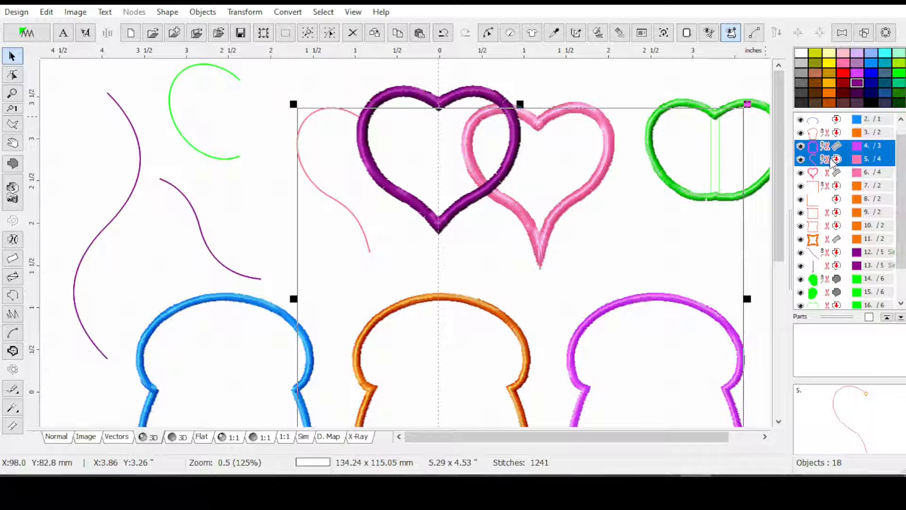
{"action": "left_click", "coordinate": [829, 159]}
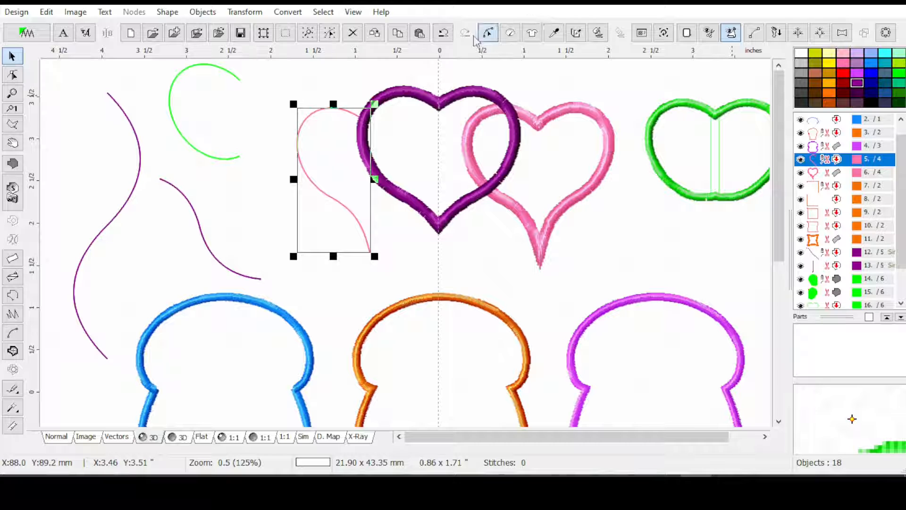
{"action": "left_click", "coordinate": [488, 33]}
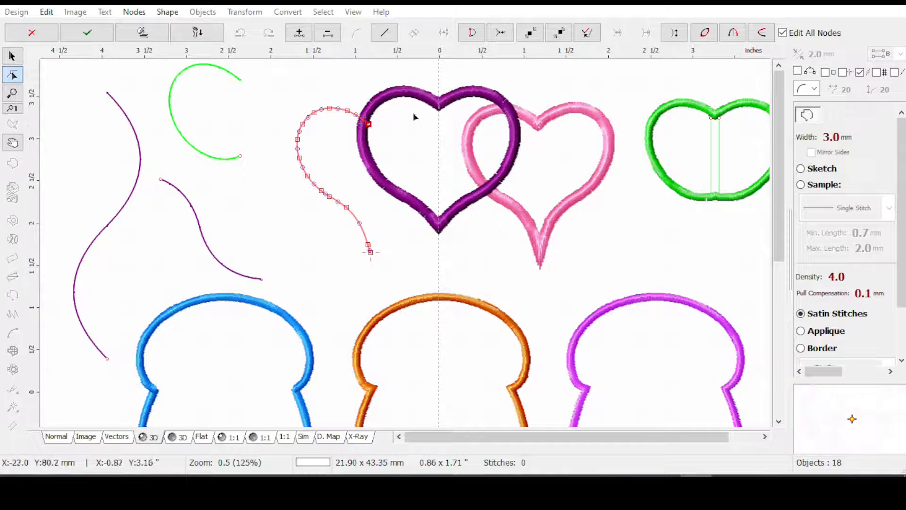
{"action": "left_click", "coordinate": [704, 34]}
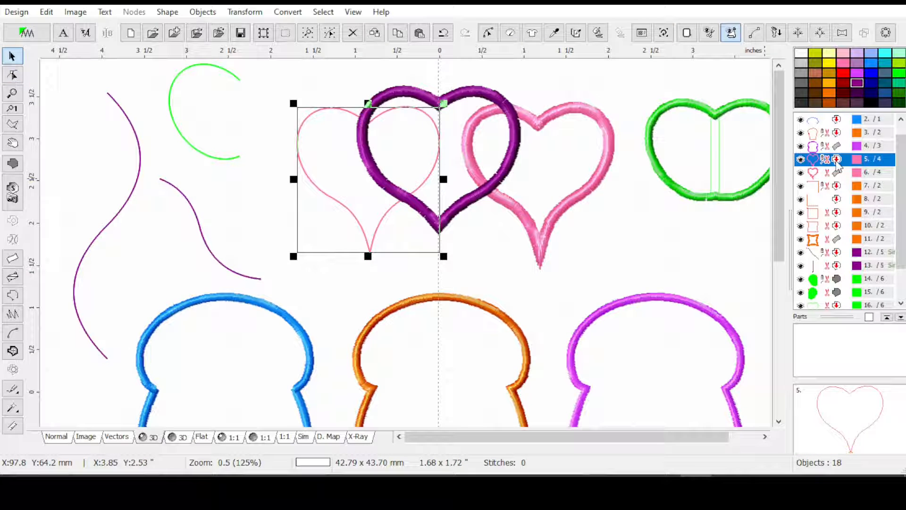
Apply the 3.0 mm Satin Stitches settings to the completed pink heart outline
{"action": "left_click", "coordinate": [510, 33]}
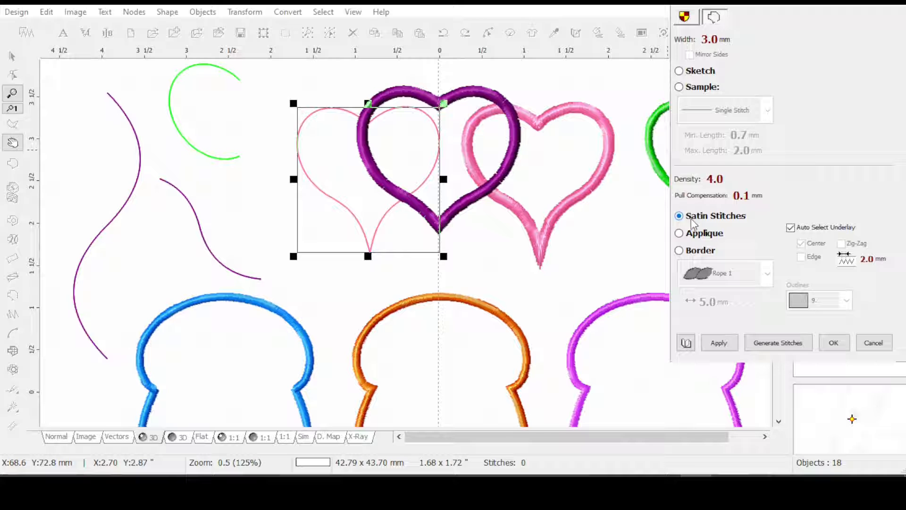
{"action": "left_click", "coordinate": [718, 343]}
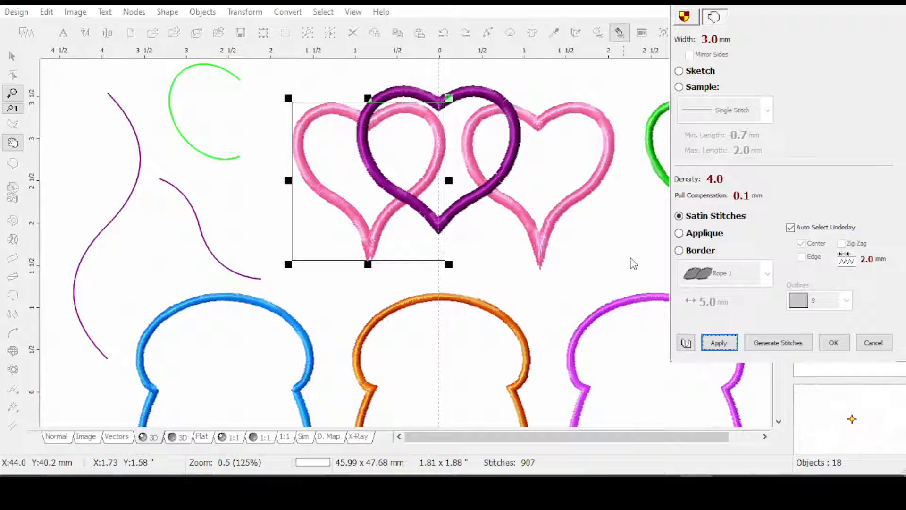
{"action": "left_click", "coordinate": [833, 343]}
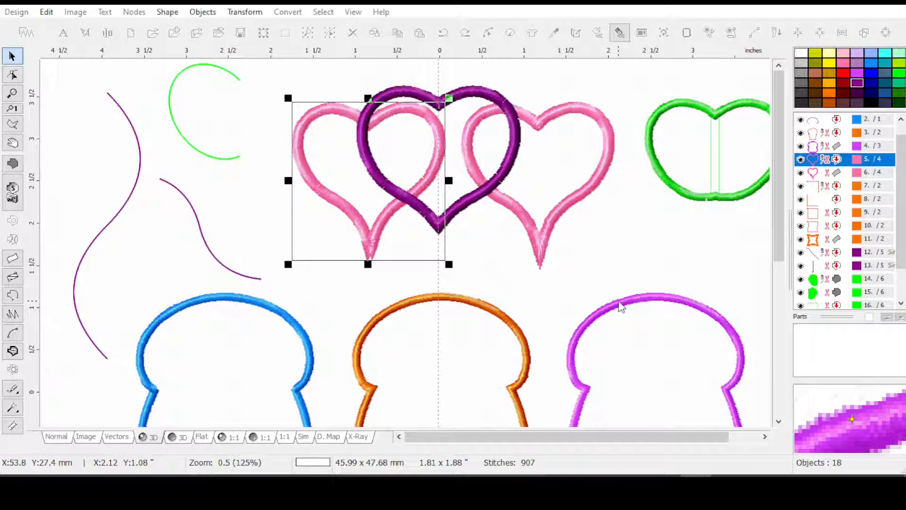
Move the purple heart clear of the two pink hearts and examine the stitching at the pink hearts' lower tips
{"action": "left_click", "coordinate": [484, 188]}
{"action": "left_click_drag", "start_coordinate": [468, 203], "coordinate": [704, 315]}
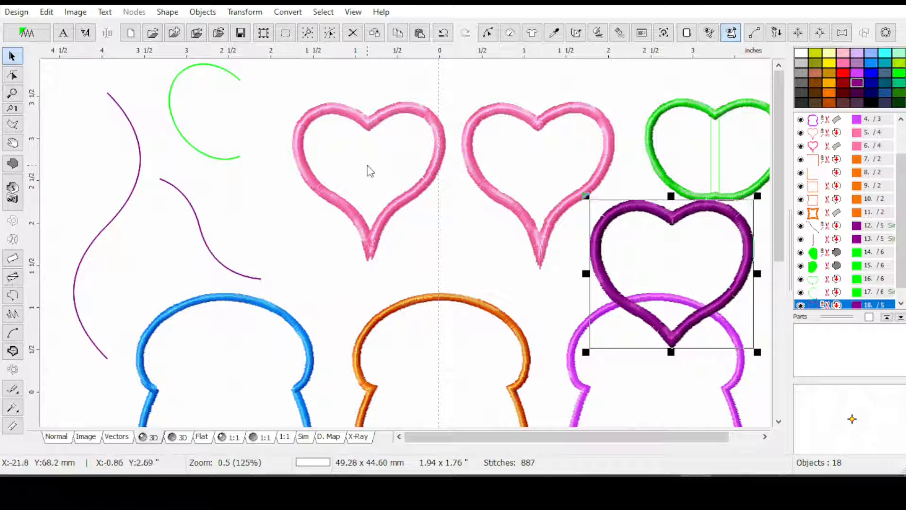
{"action": "scroll", "coordinate": [372, 265], "scroll_direction": "up", "scroll_amount": 1}
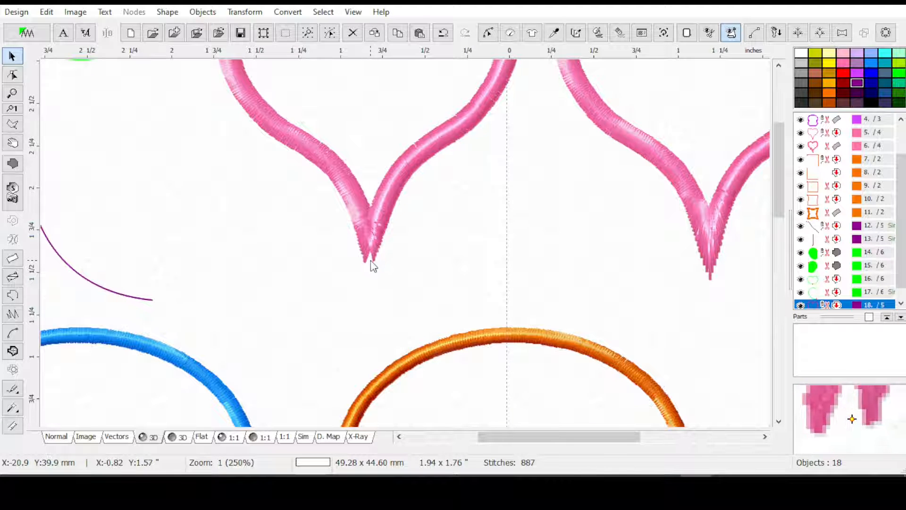
{"action": "scroll", "coordinate": [886, 263], "scroll_direction": "down", "scroll_amount": 1}
{"action": "scroll", "coordinate": [844, 207], "scroll_direction": "up", "scroll_amount": 3}
{"action": "left_click", "coordinate": [811, 158]}
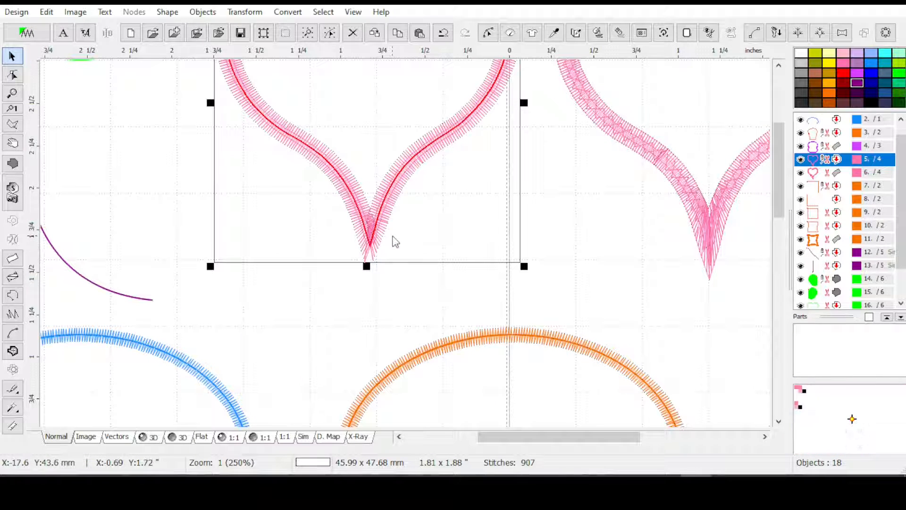
{"action": "scroll", "coordinate": [572, 231], "scroll_direction": "down", "scroll_amount": 1}
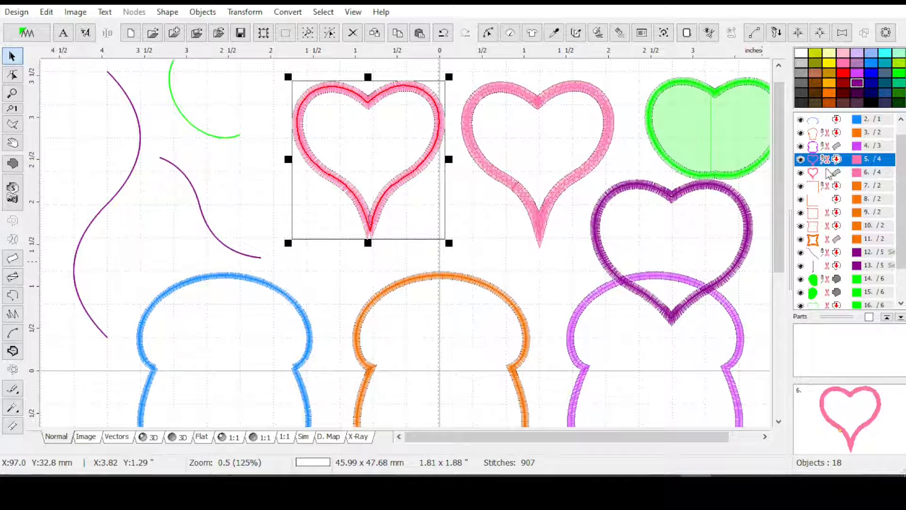
Move the purple heart so it overlaps the second pink heart, and compare the stitching at their lower tips
{"action": "left_click", "coordinate": [834, 265]}
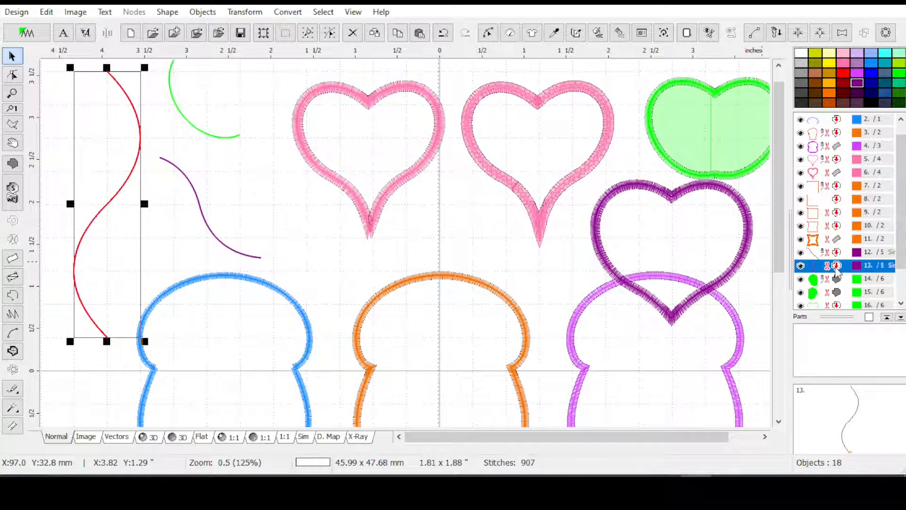
{"action": "left_click", "coordinate": [746, 243]}
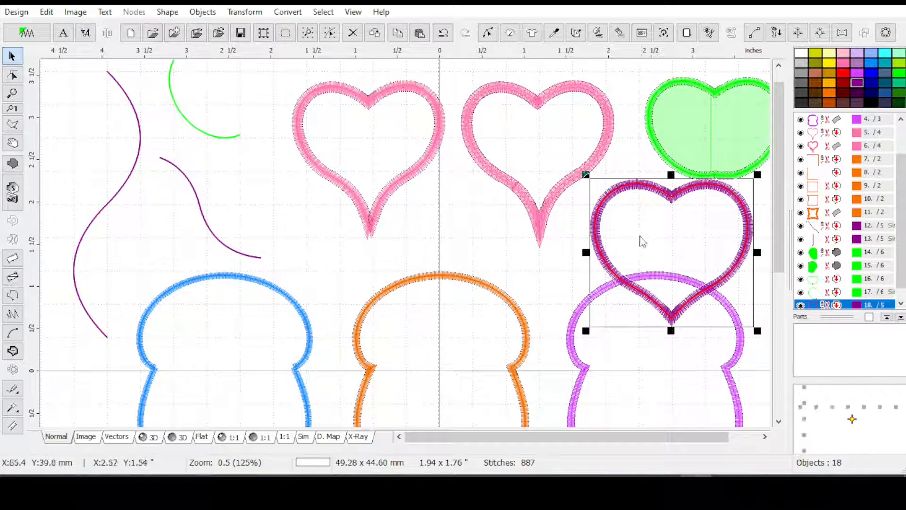
{"action": "left_click_drag", "start_coordinate": [653, 250], "coordinate": [502, 217]}
{"action": "left_click_drag", "start_coordinate": [403, 243], "coordinate": [405, 246]}
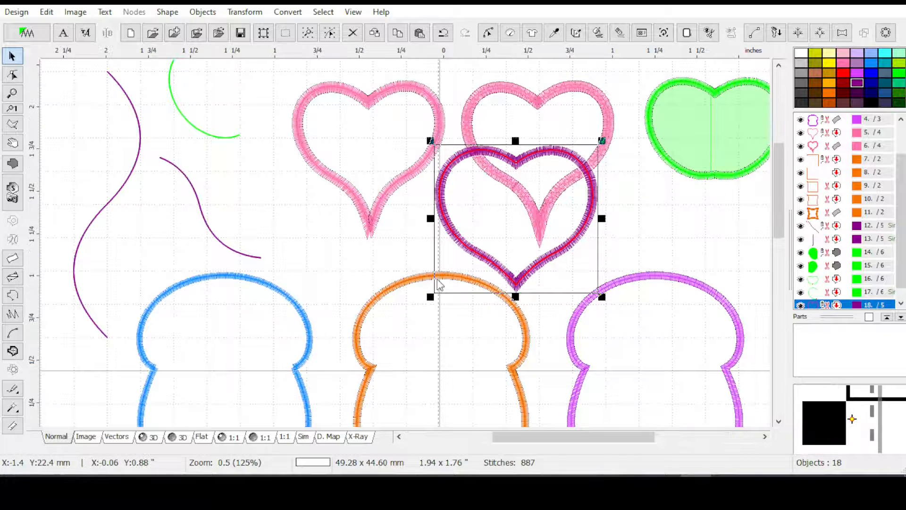
{"action": "scroll", "coordinate": [439, 283], "scroll_direction": "up", "scroll_amount": 1}
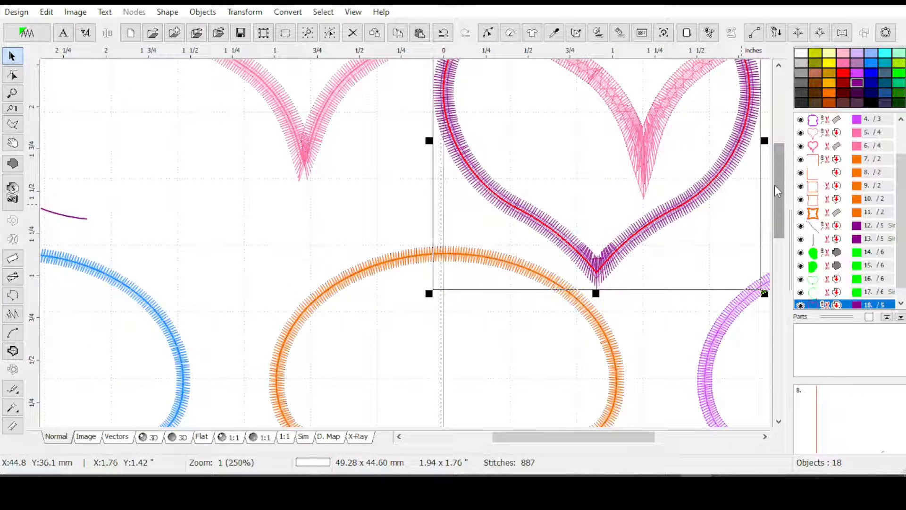
{"action": "left_click_drag", "start_coordinate": [776, 177], "coordinate": [777, 163]}
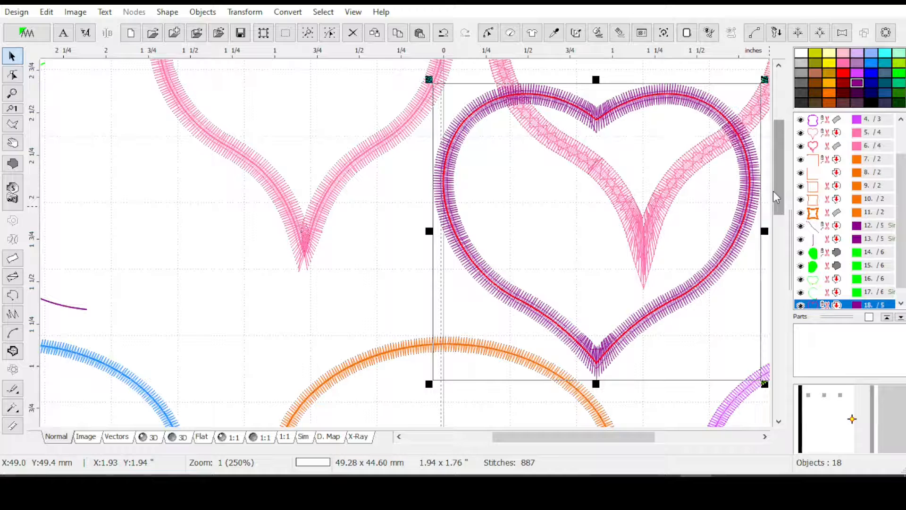
{"action": "scroll", "coordinate": [766, 199], "scroll_direction": "down", "scroll_amount": 1}
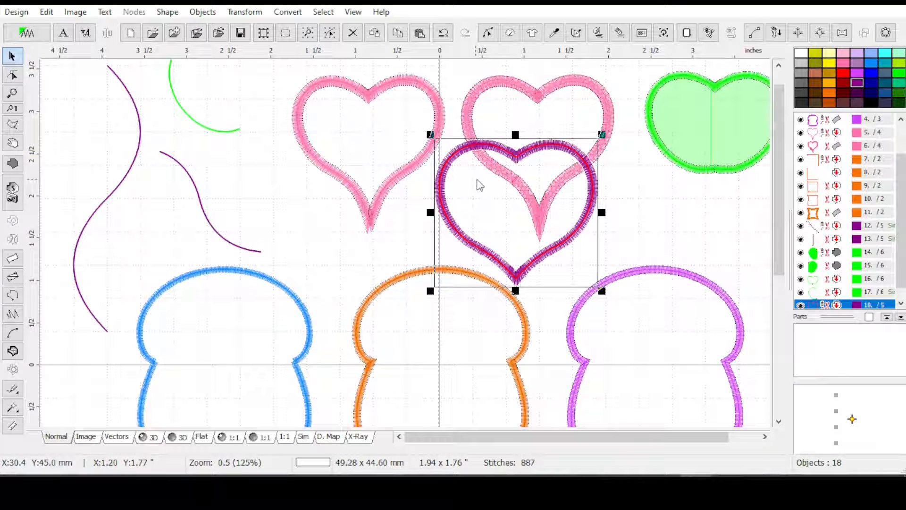
Hide the second pink heart and move the purple heart into its place beside the first pink heart
{"action": "left_click", "coordinate": [607, 120]}
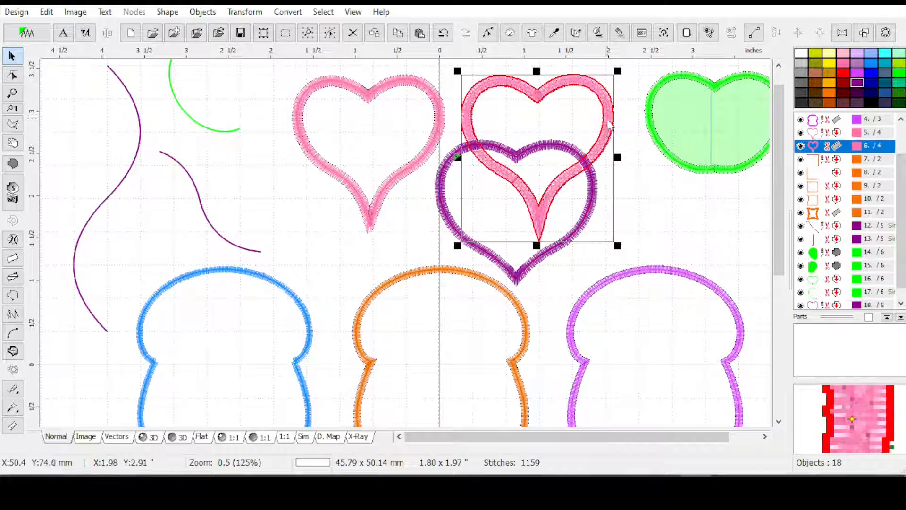
{"action": "left_click", "coordinate": [635, 142]}
{"action": "left_click", "coordinate": [516, 157]}
{"action": "left_click_drag", "start_coordinate": [513, 200], "coordinate": [537, 131]}
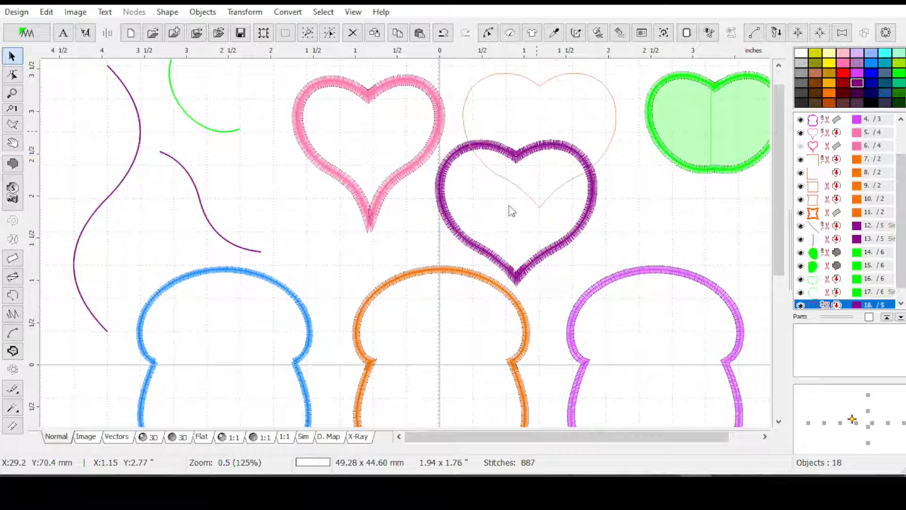
Start an Envelope on the purple heart with 2 Curves for the horizontal and vertical edges and both symmetries enabled
{"action": "left_click", "coordinate": [245, 16]}
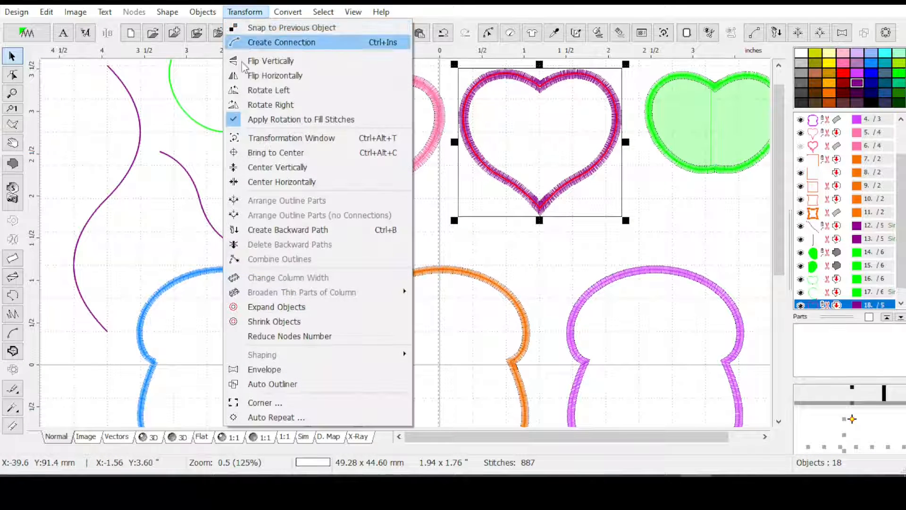
{"action": "left_click", "coordinate": [264, 369]}
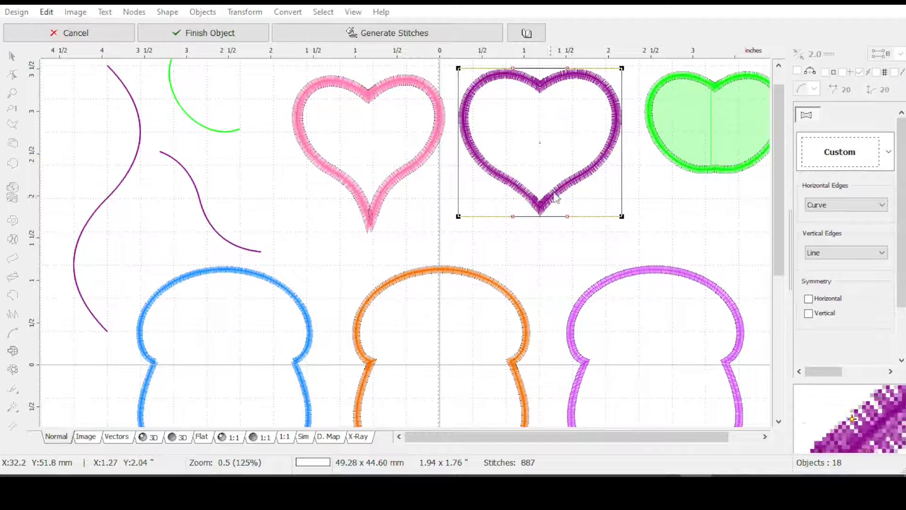
{"action": "scroll", "coordinate": [777, 211], "scroll_direction": "up", "scroll_amount": 1}
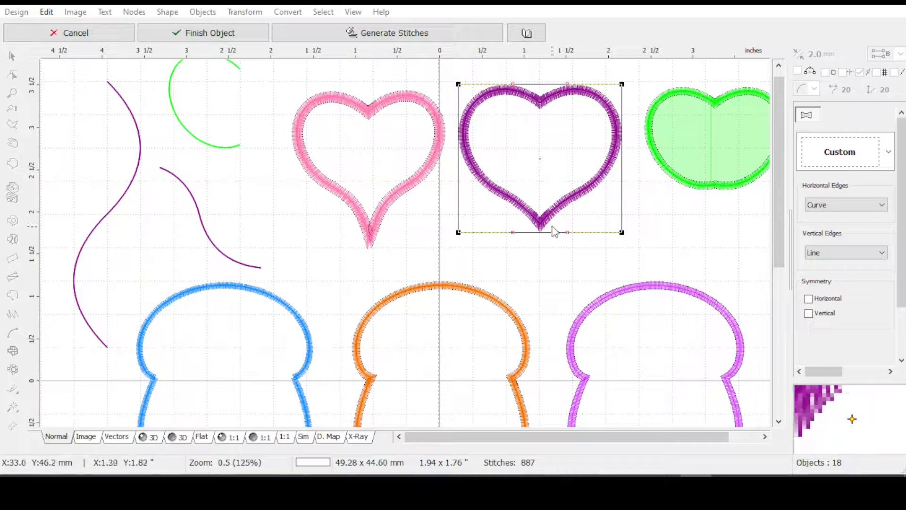
{"action": "left_click", "coordinate": [825, 205]}
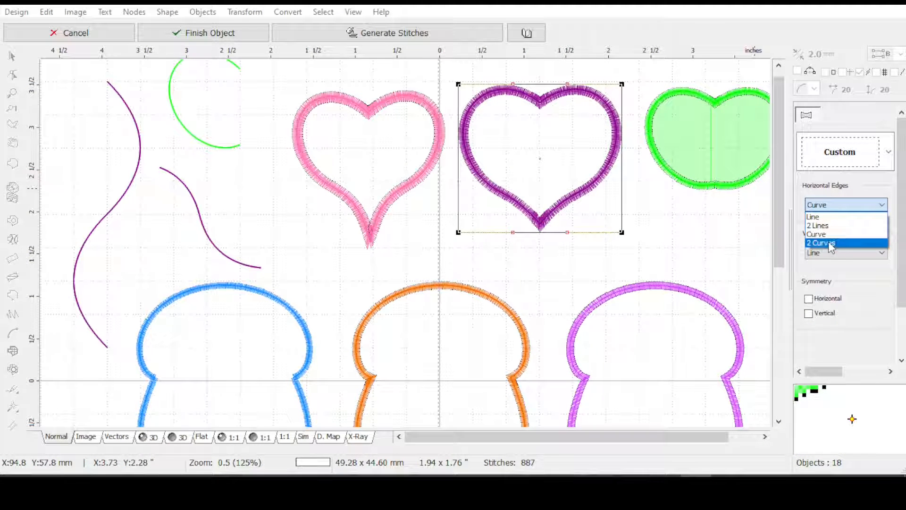
{"action": "left_click", "coordinate": [831, 242]}
{"action": "left_click", "coordinate": [825, 253]}
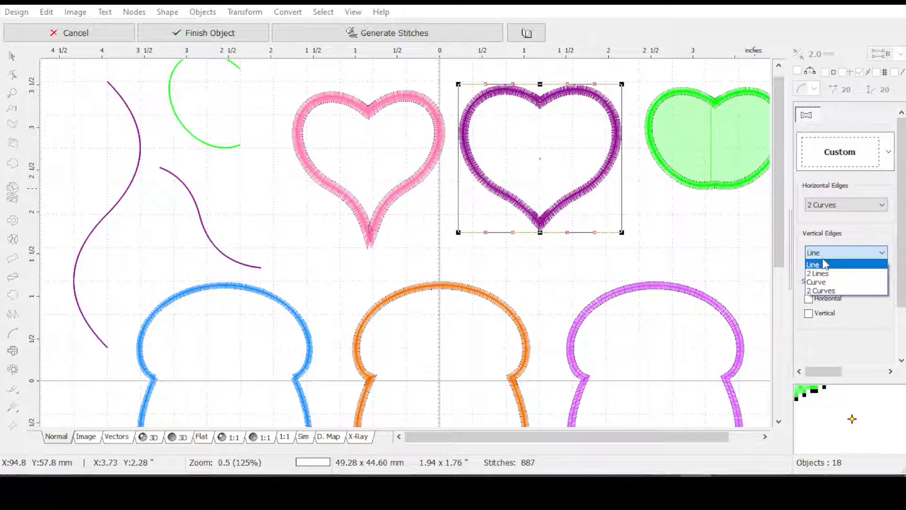
{"action": "left_click", "coordinate": [829, 290]}
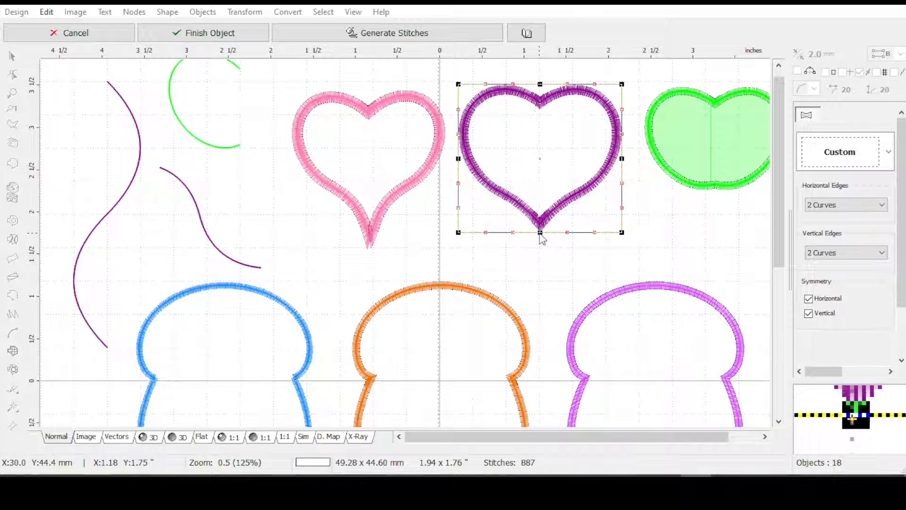
Try stretching the envelope's lower middle node downward with both symmetries enabled and again with only horizontal symmetry, undoing each attempt
{"action": "left_click_drag", "start_coordinate": [539, 233], "coordinate": [536, 255]}
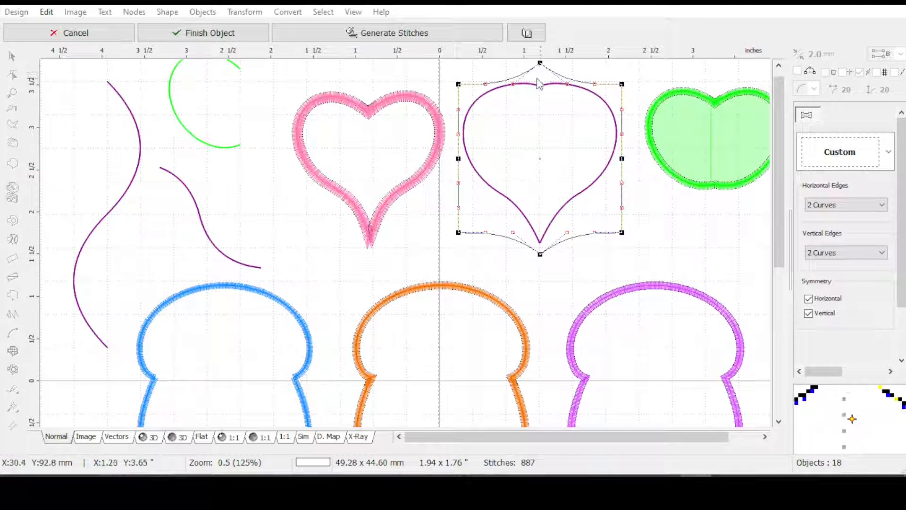
{"action": "key", "text": "ctrl+z"}
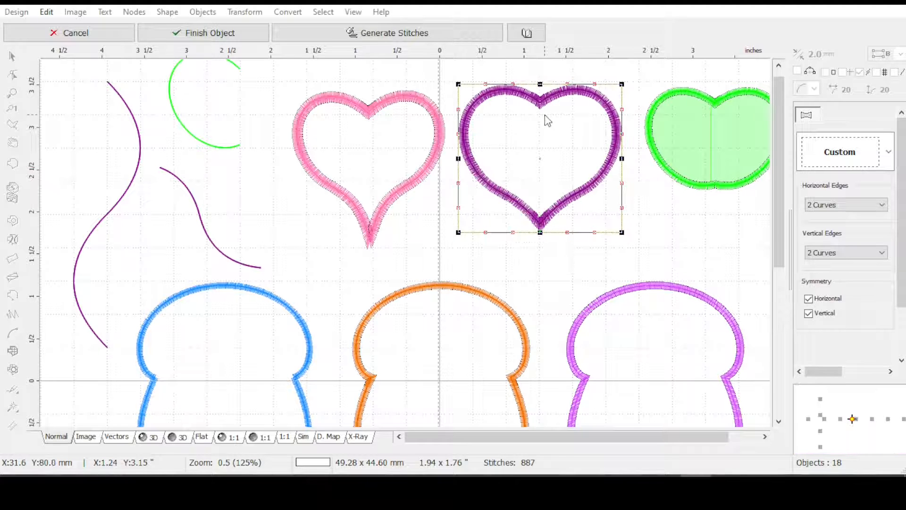
{"action": "left_click", "coordinate": [809, 313]}
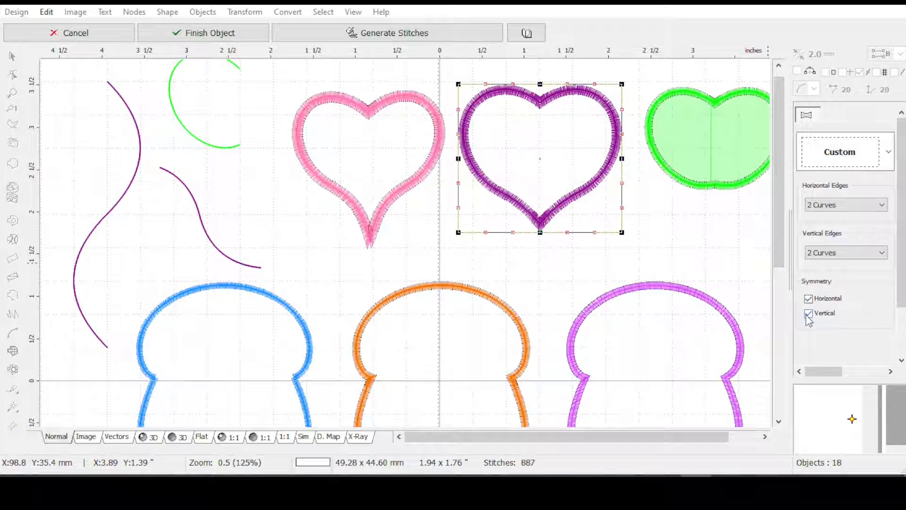
{"action": "left_click", "coordinate": [808, 298]}
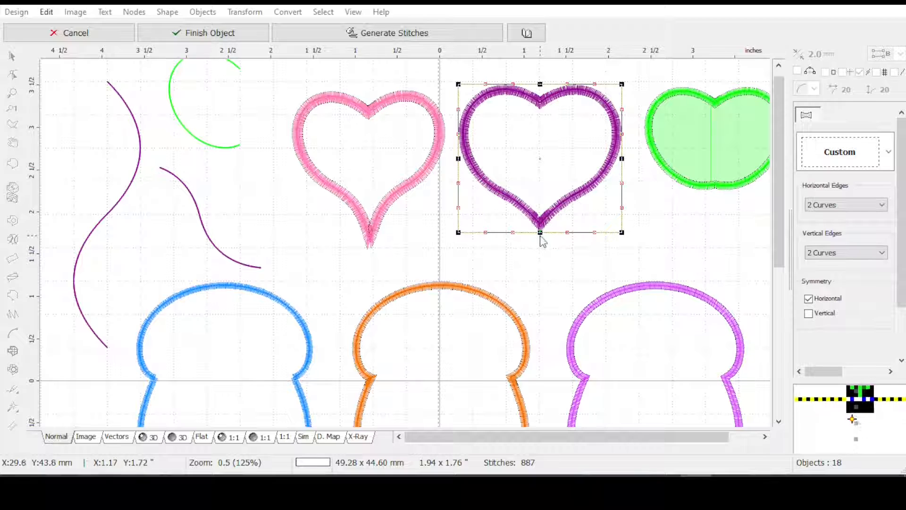
{"action": "left_click_drag", "start_coordinate": [541, 242], "coordinate": [536, 253]}
{"action": "key", "text": "ctrl+z"}
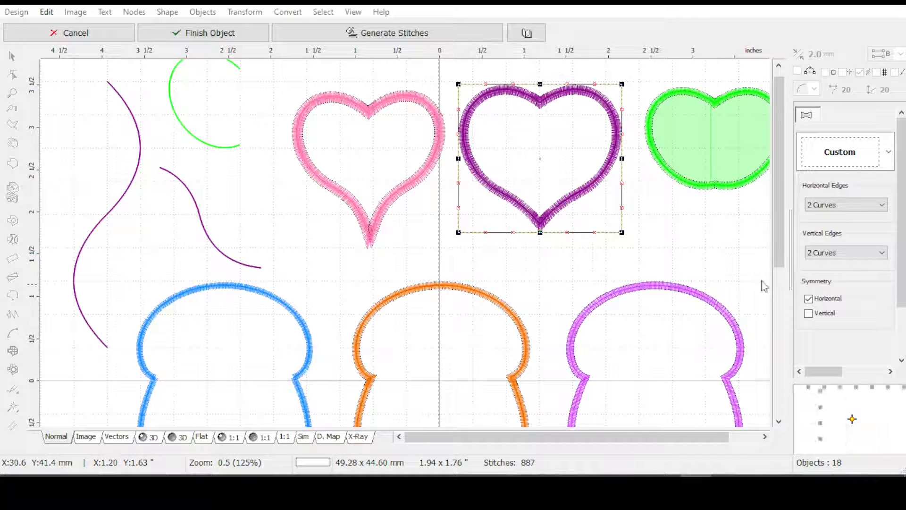
Use only vertical symmetry, stretch the purple heart's lower point downward with the envelope, and generate its stitches
{"action": "left_click", "coordinate": [808, 299]}
{"action": "left_click", "coordinate": [808, 313]}
{"action": "left_click_drag", "start_coordinate": [540, 234], "coordinate": [540, 271]}
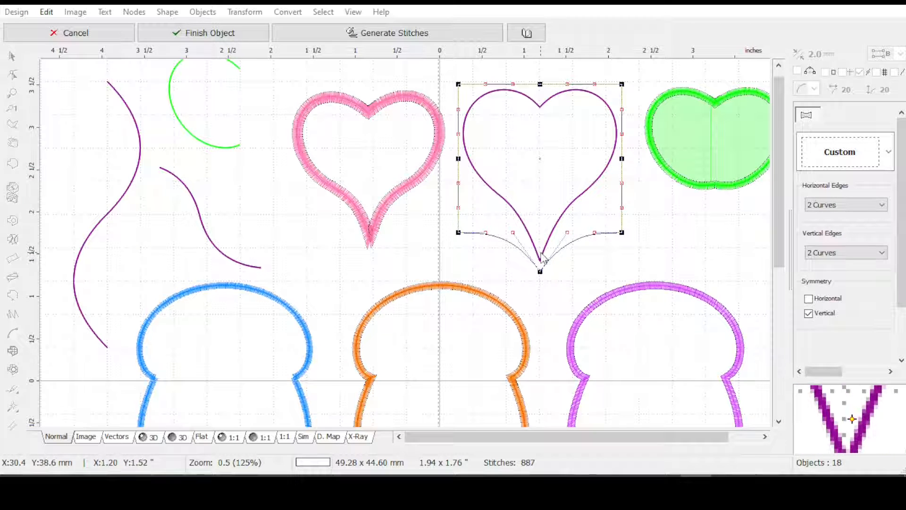
{"action": "left_click", "coordinate": [390, 37]}
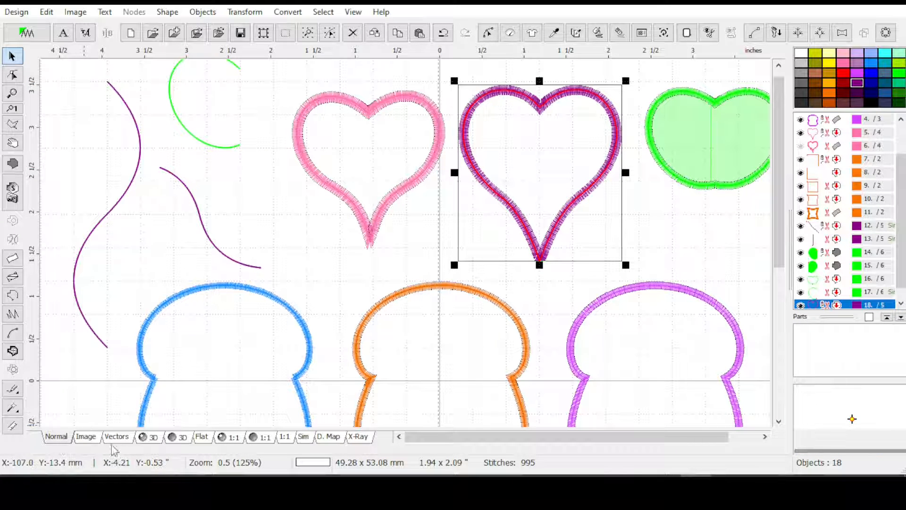
Switch to the 3D view and examine the stitching at the purple heart's lengthened lower tip against the pink heart's tip
{"action": "left_click", "coordinate": [147, 437]}
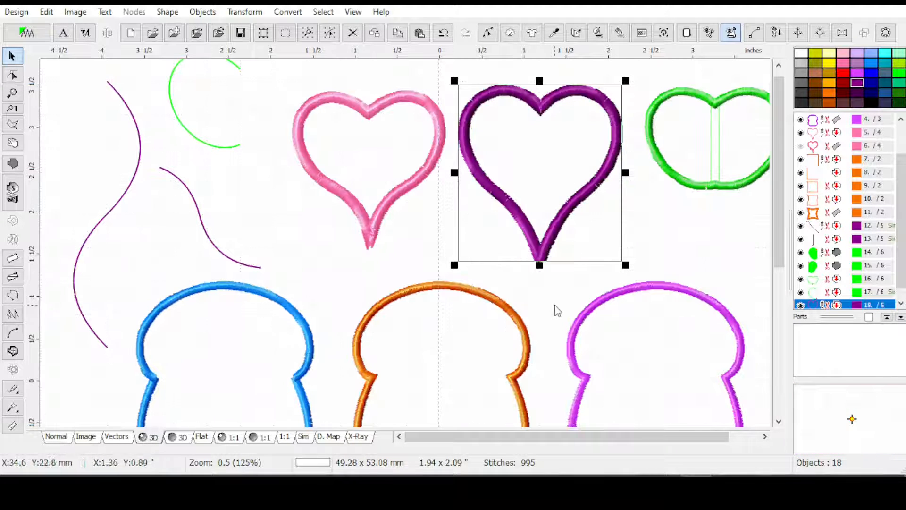
{"action": "scroll", "coordinate": [554, 305], "scroll_direction": "up", "scroll_amount": 1}
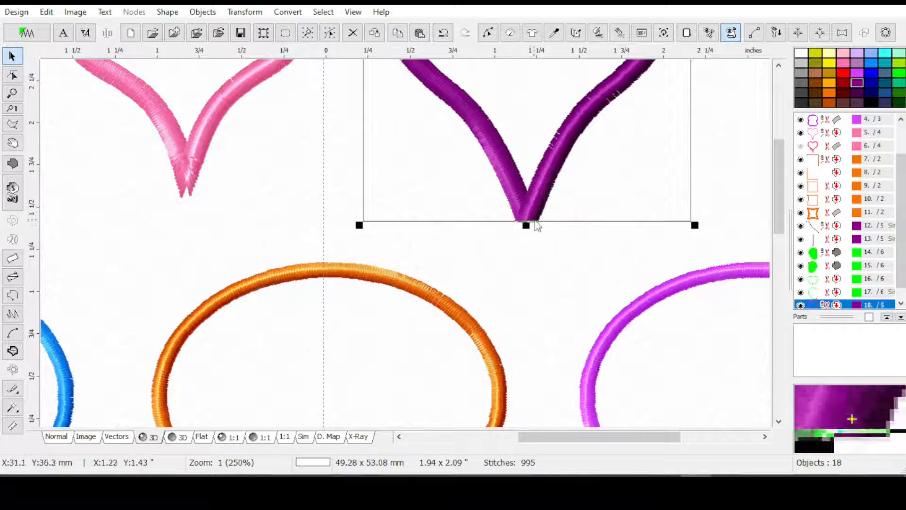
{"action": "scroll", "coordinate": [542, 220], "scroll_direction": "down", "scroll_amount": 1}
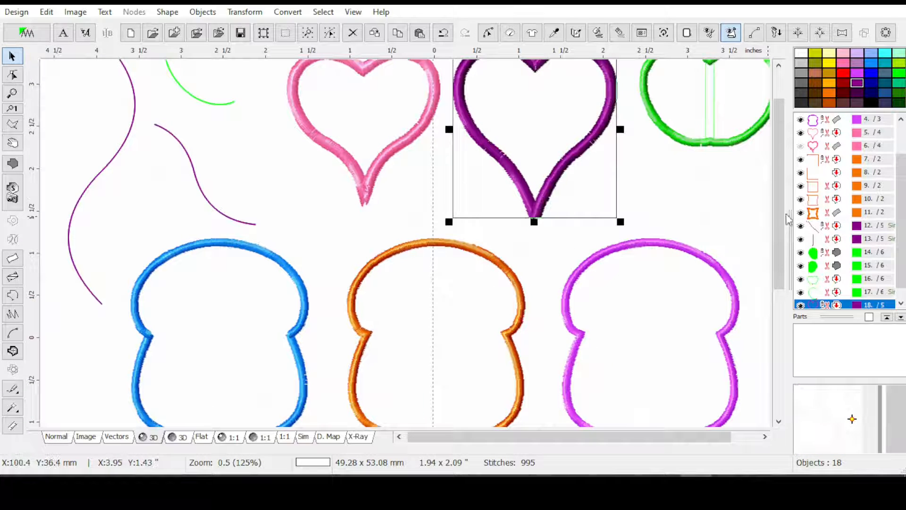
{"action": "left_click_drag", "start_coordinate": [779, 221], "coordinate": [779, 194]}
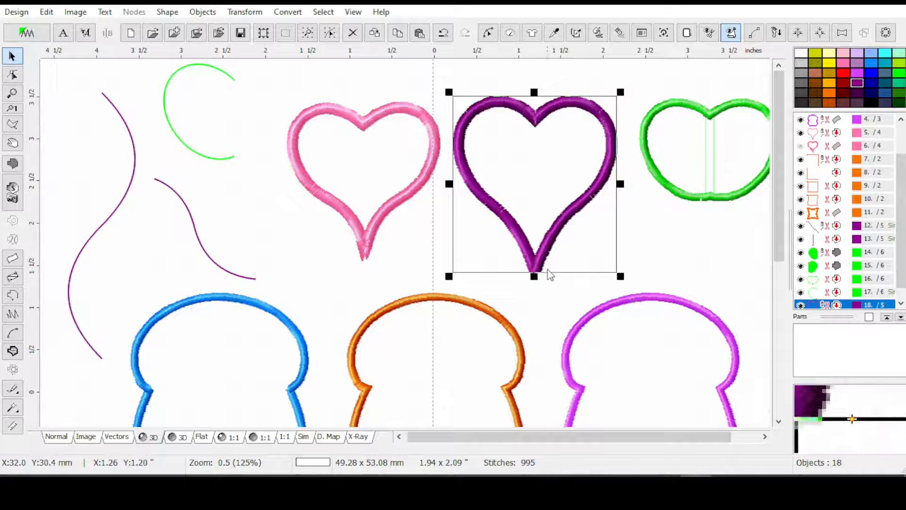
{"action": "scroll", "coordinate": [549, 275], "scroll_direction": "up", "scroll_amount": 2}
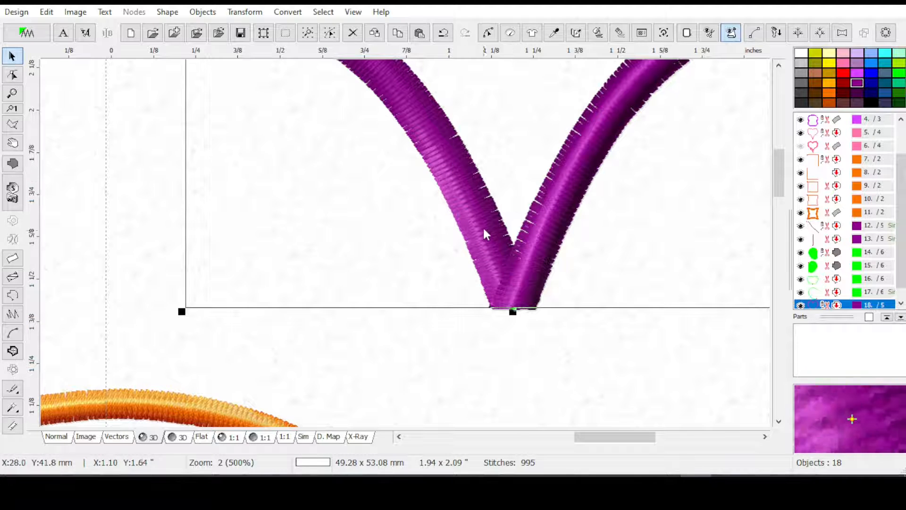
{"action": "scroll", "coordinate": [486, 221], "scroll_direction": "down", "scroll_amount": 1}
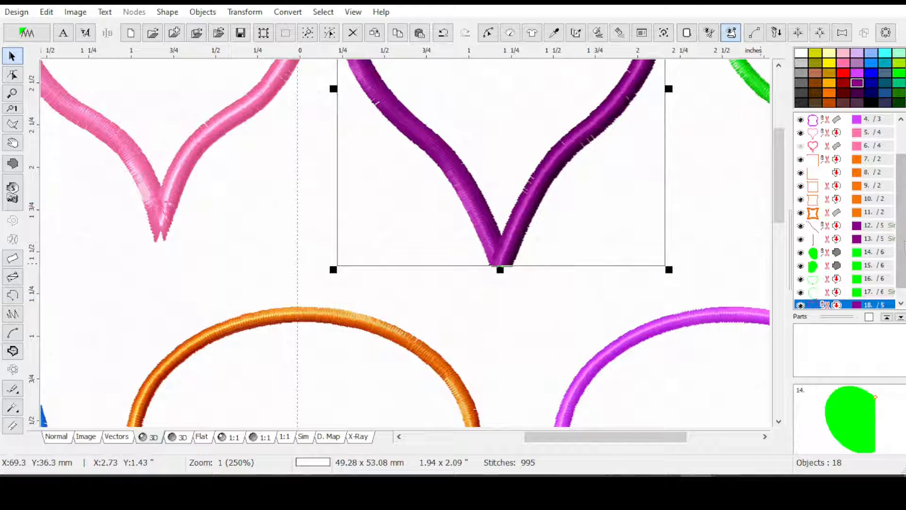
Unhide the second pink heart and compare its lower tip with the purple heart's overlapping tip
{"action": "scroll", "coordinate": [901, 249], "scroll_direction": "down", "scroll_amount": 1}
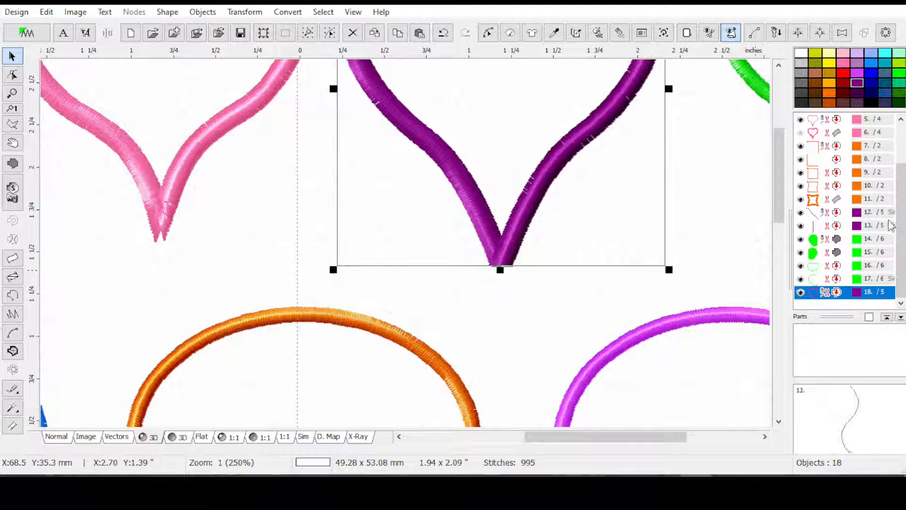
{"action": "left_click_drag", "start_coordinate": [900, 245], "coordinate": [902, 224]}
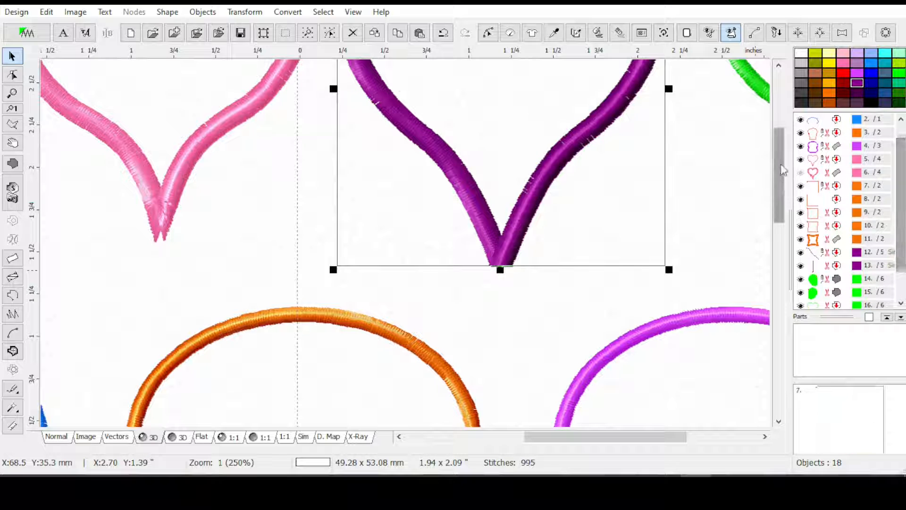
{"action": "left_click", "coordinate": [803, 177]}
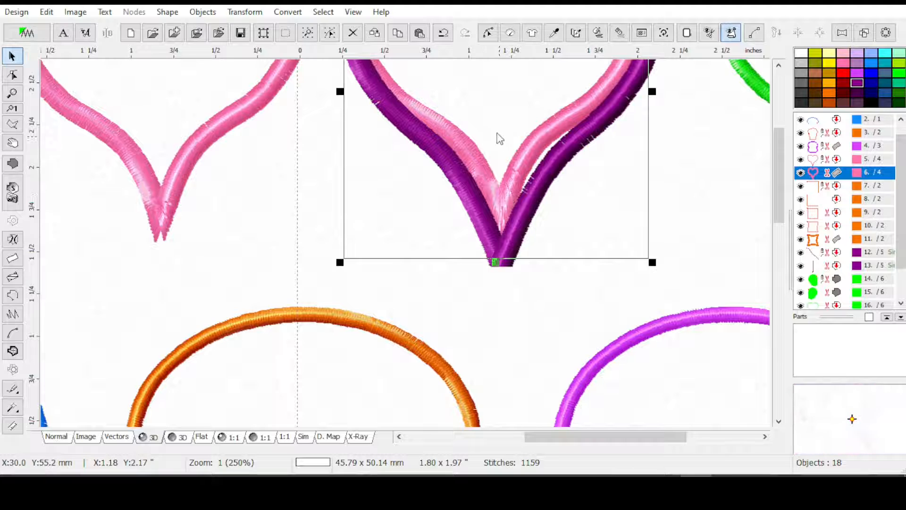
{"action": "scroll", "coordinate": [500, 138], "scroll_direction": "up", "scroll_amount": 1}
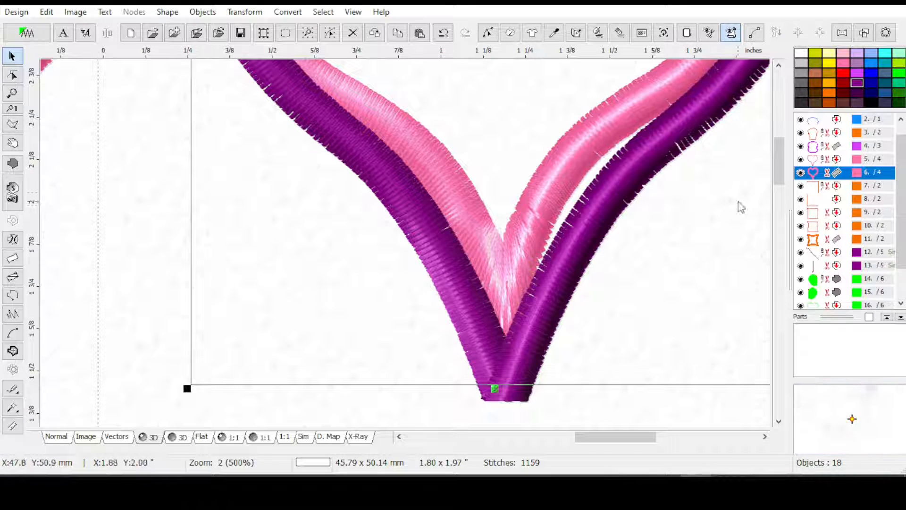
Open the second pink heart for node editing and examine the node pairs around its lower tip
{"action": "left_click", "coordinate": [488, 33]}
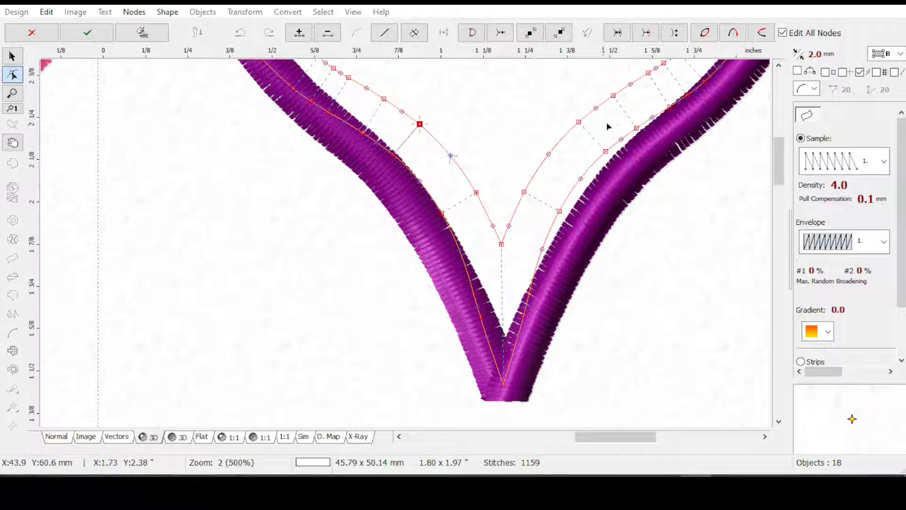
{"action": "scroll", "coordinate": [455, 312], "scroll_direction": "up", "scroll_amount": 4}
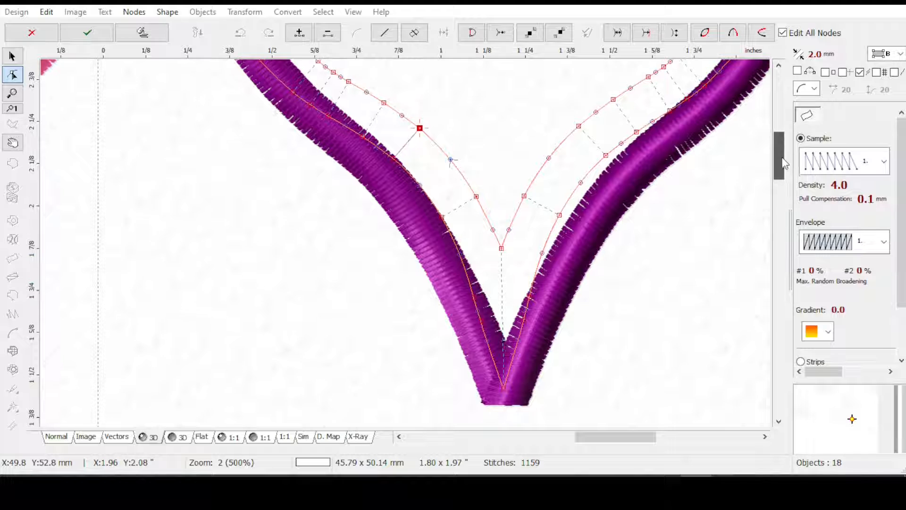
{"action": "scroll", "coordinate": [455, 312], "scroll_direction": "down", "scroll_amount": 1}
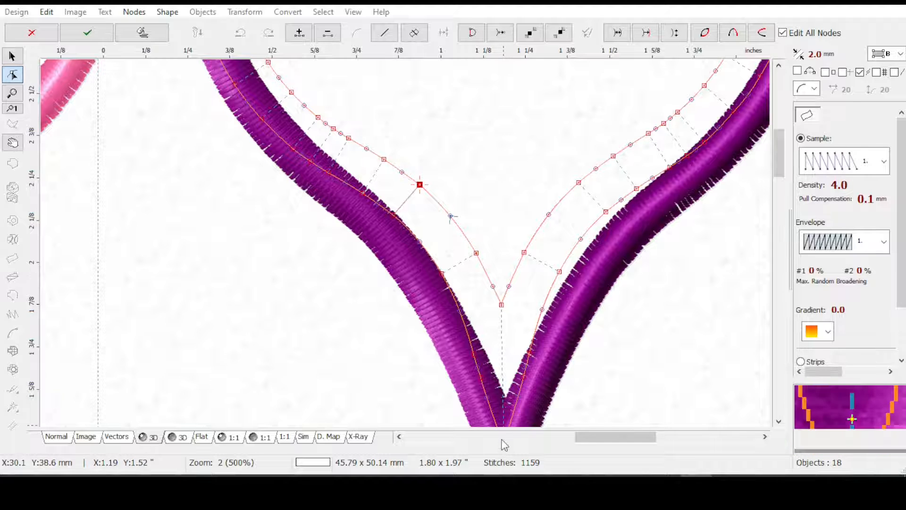
{"action": "left_click_drag", "start_coordinate": [783, 164], "coordinate": [783, 169]}
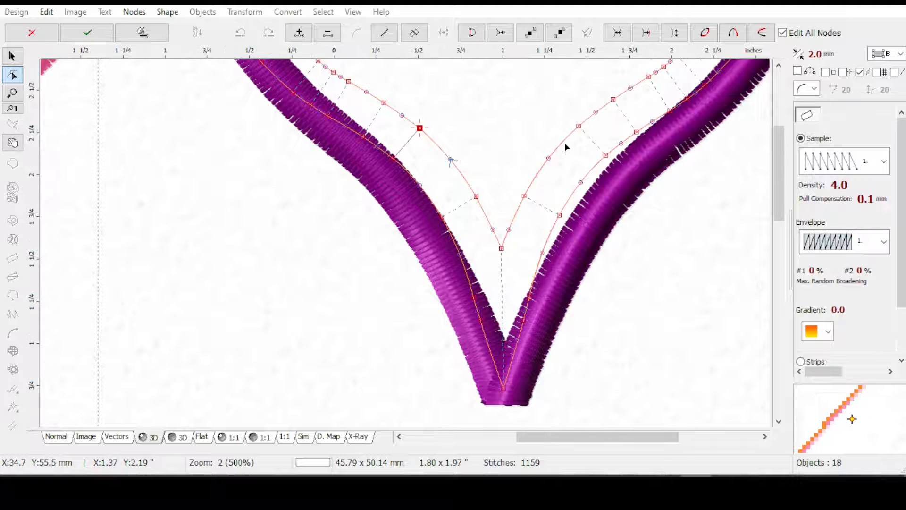
{"action": "scroll", "coordinate": [565, 142], "scroll_direction": "down", "scroll_amount": 1}
{"action": "left_click_drag", "start_coordinate": [775, 186], "coordinate": [774, 171]}
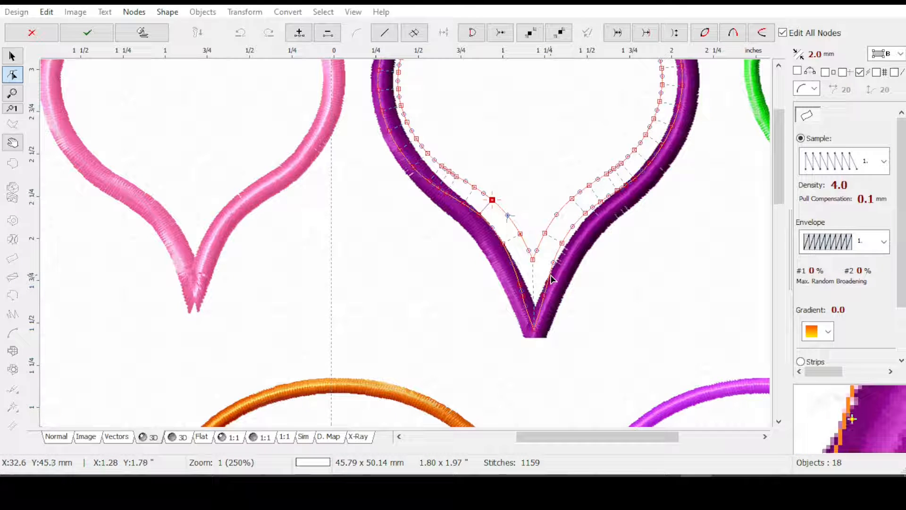
Leave node editing, duplicate the second pink heart in place, and color the copy yellow
{"action": "key", "text": "Escape"}
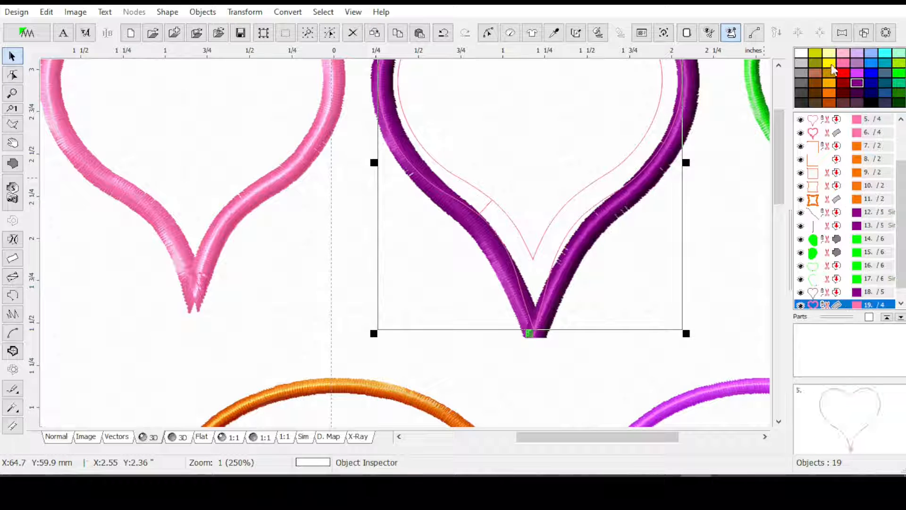
{"action": "left_click_drag", "start_coordinate": [857, 303], "coordinate": [858, 304]}
{"action": "left_click_drag", "start_coordinate": [901, 248], "coordinate": [902, 219]}
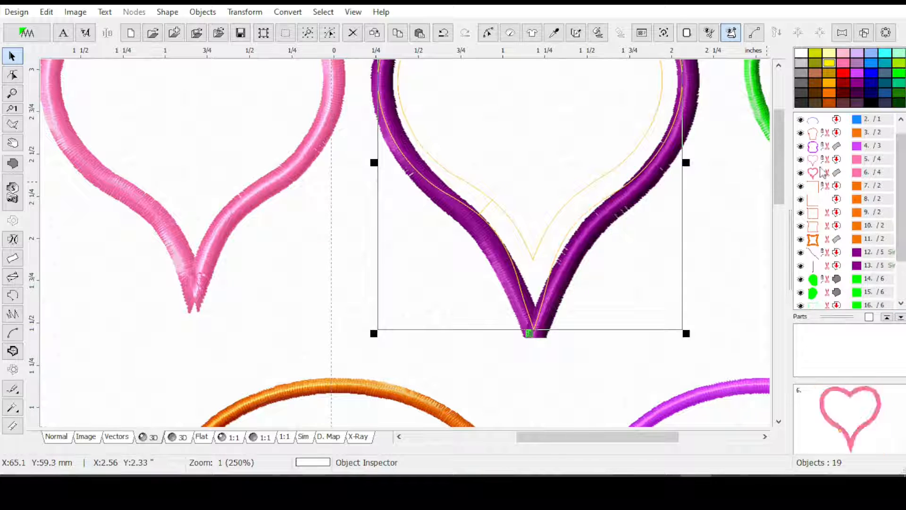
Open the second pink heart for node editing and move the inner-edge nodes on both sides of its lower notch upward and outward
{"action": "left_click", "coordinate": [831, 173]}
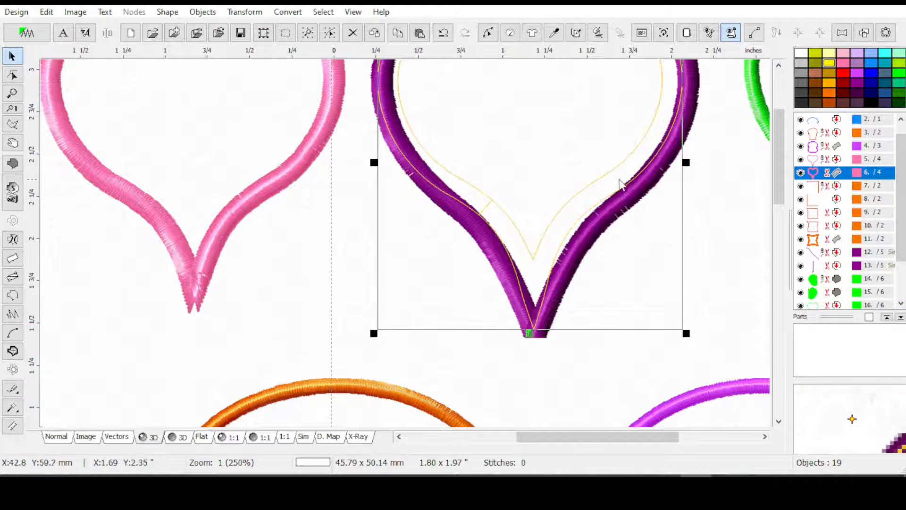
{"action": "left_click", "coordinate": [488, 33]}
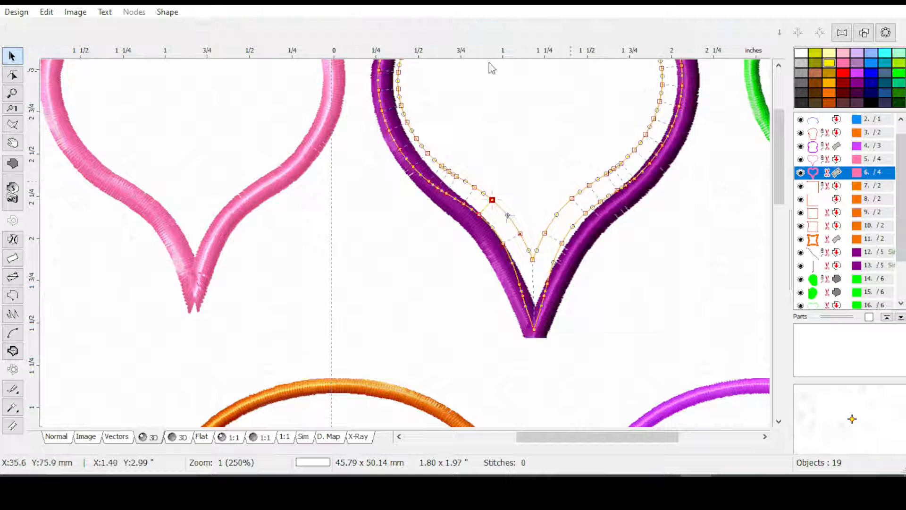
{"action": "scroll", "coordinate": [552, 276], "scroll_direction": "up", "scroll_amount": 2}
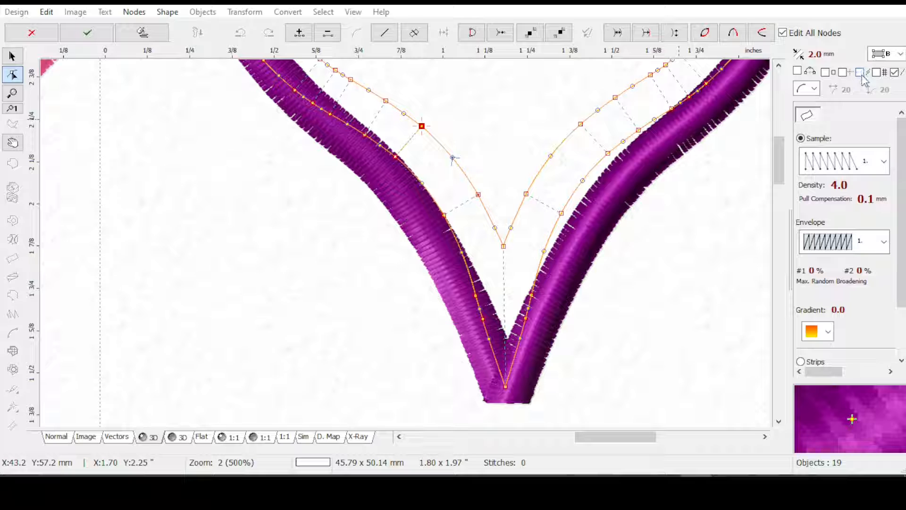
{"action": "left_click", "coordinate": [526, 194]}
{"action": "left_click_drag", "start_coordinate": [527, 194], "coordinate": [539, 180]}
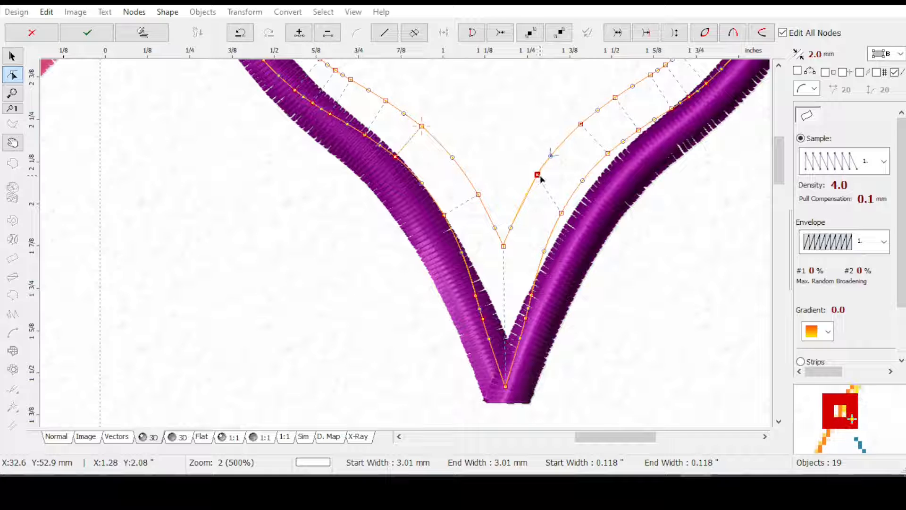
{"action": "left_click", "coordinate": [478, 194]}
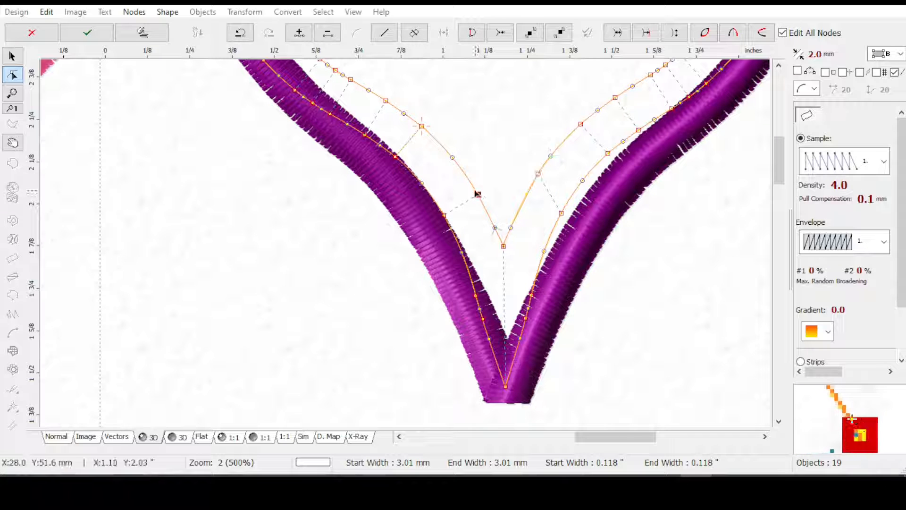
{"action": "left_click_drag", "start_coordinate": [470, 183], "coordinate": [469, 182]}
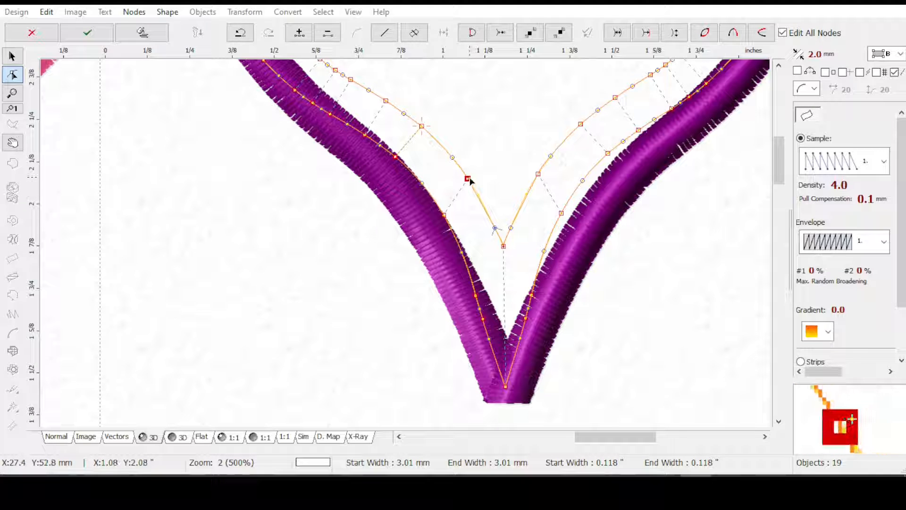
{"action": "left_click_drag", "start_coordinate": [476, 189], "coordinate": [469, 180]}
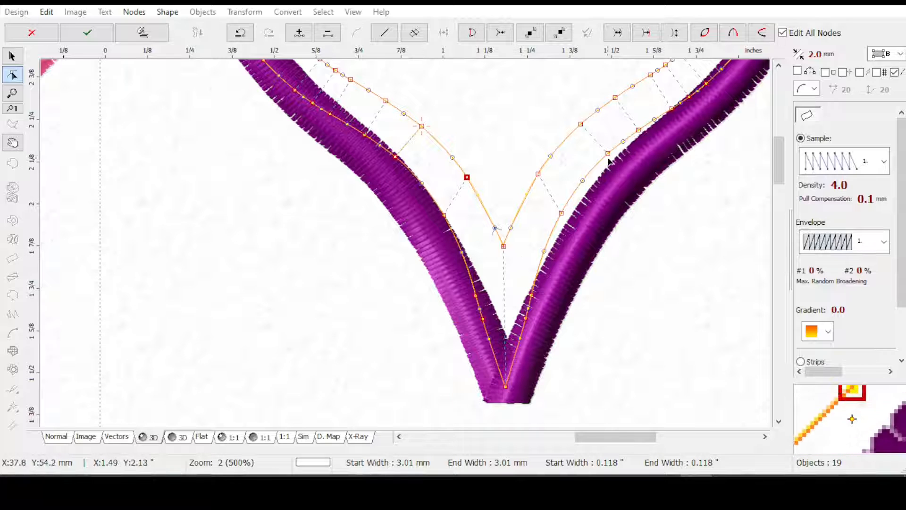
Shift the outer-edge nodes on both sides above the pink heart's lower tip downward to straighten the stitch direction
{"action": "left_click_drag", "start_coordinate": [608, 154], "coordinate": [604, 157]}
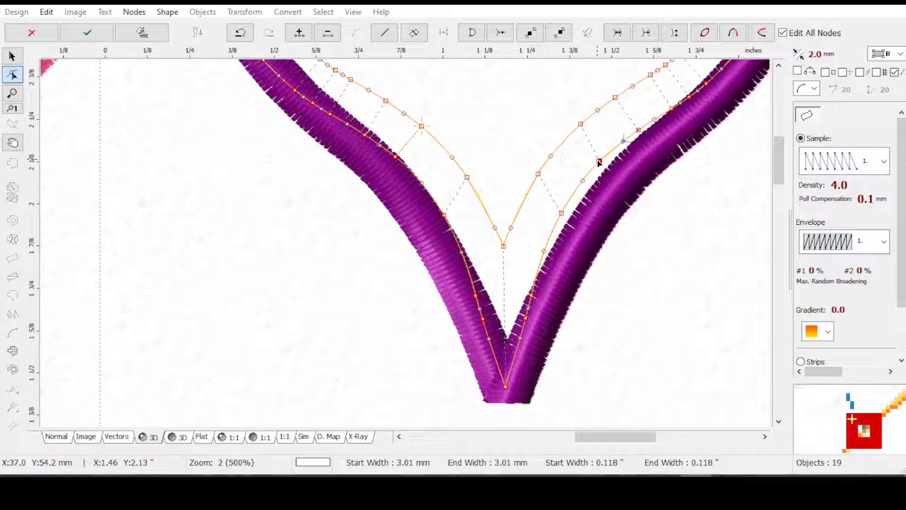
{"action": "left_click_drag", "start_coordinate": [396, 162], "coordinate": [405, 173]}
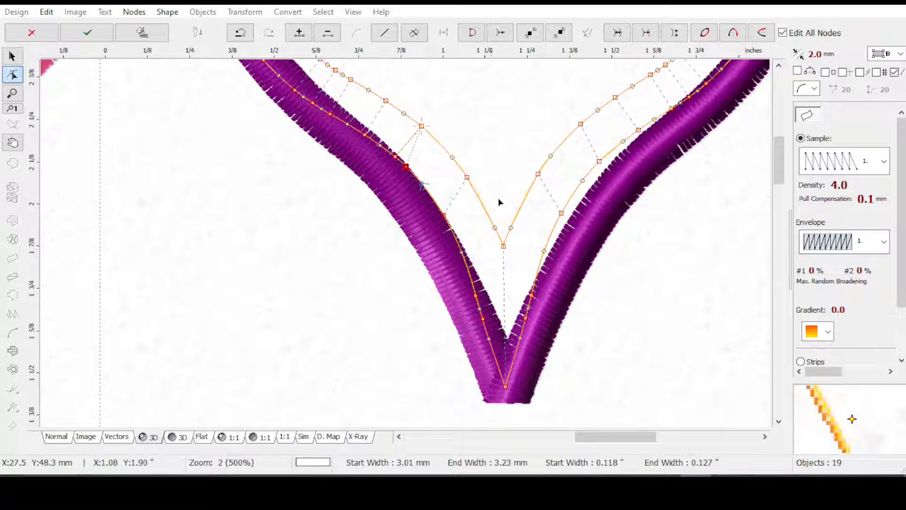
{"action": "left_click_drag", "start_coordinate": [638, 130], "coordinate": [633, 135]}
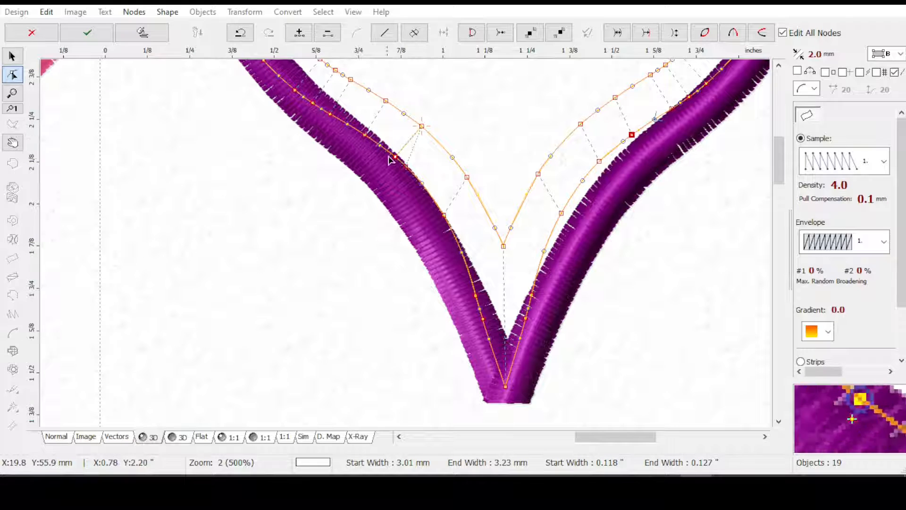
{"action": "left_click", "coordinate": [373, 140]}
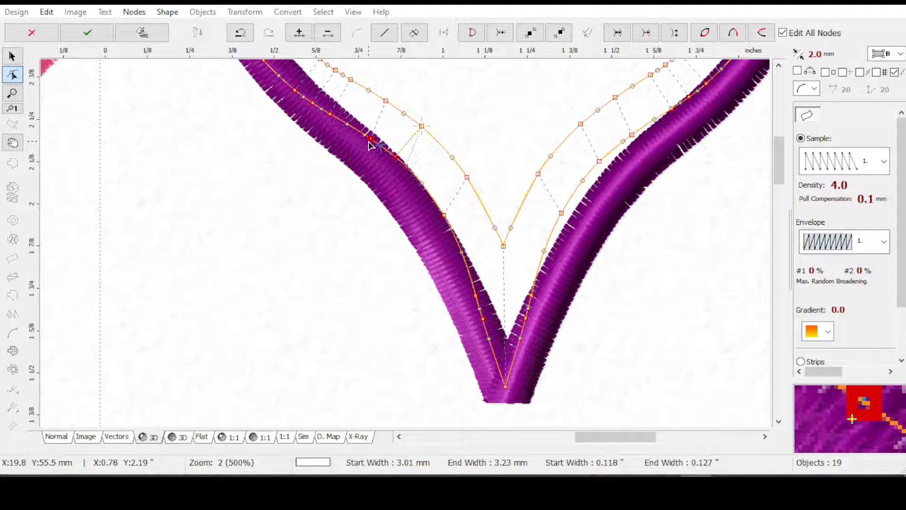
{"action": "left_click", "coordinate": [405, 168]}
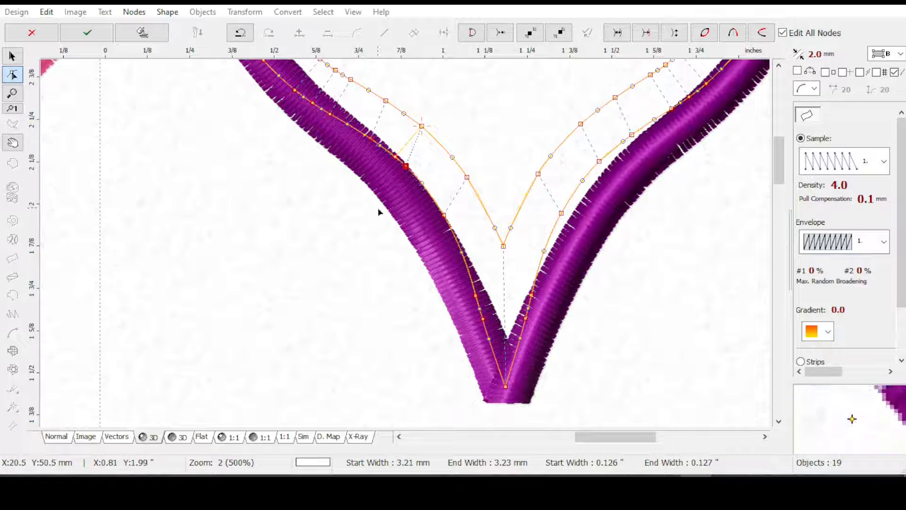
Apply the node edits and generate the pink heart's stitches to examine its reworked lower tip
{"action": "key", "text": "Return"}
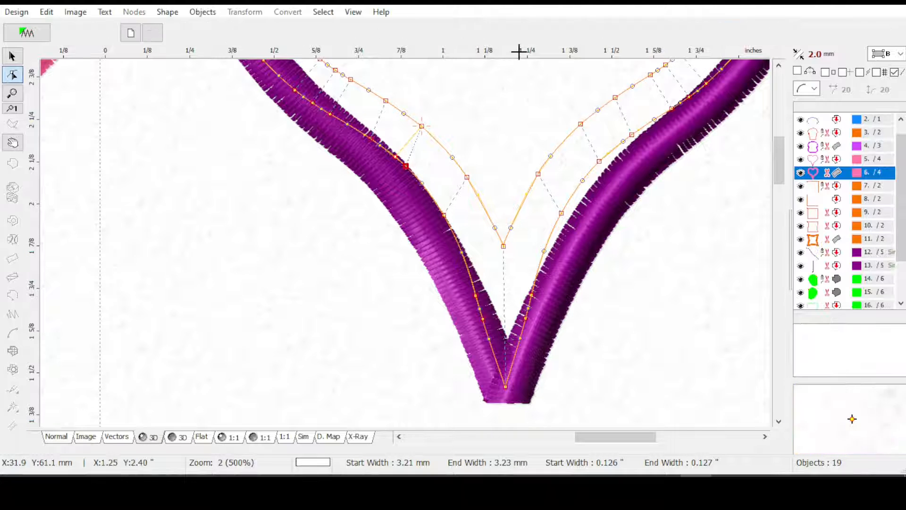
{"action": "left_click", "coordinate": [598, 33]}
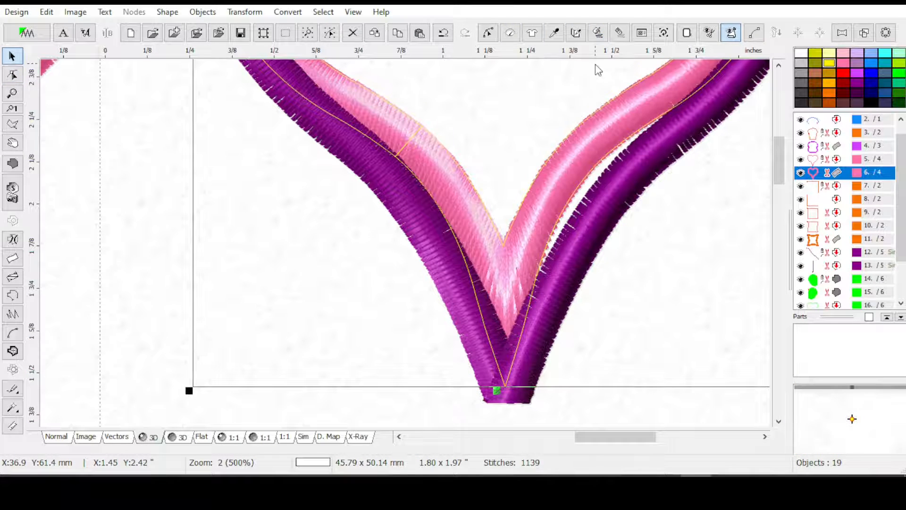
{"action": "scroll", "coordinate": [514, 285], "scroll_direction": "down", "scroll_amount": 1}
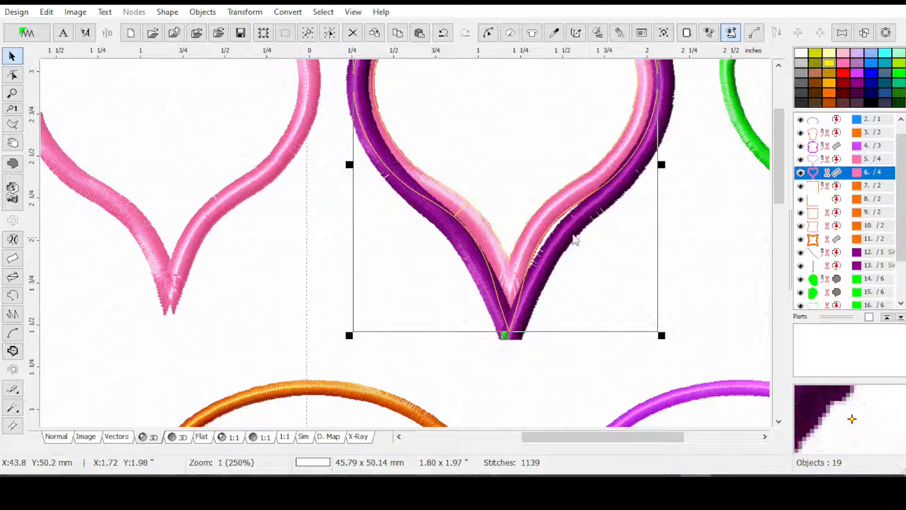
{"action": "scroll", "coordinate": [529, 283], "scroll_direction": "up", "scroll_amount": 1}
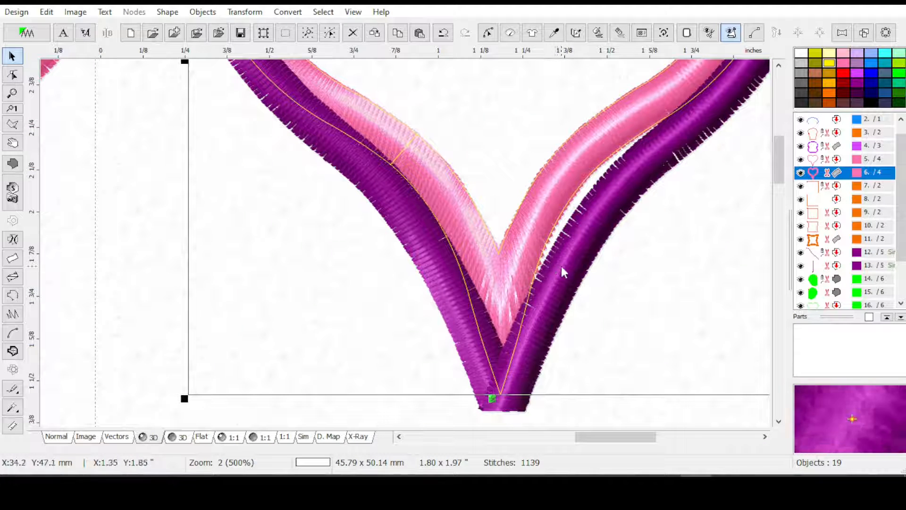
{"action": "left_click_drag", "start_coordinate": [777, 157], "coordinate": [775, 161]}
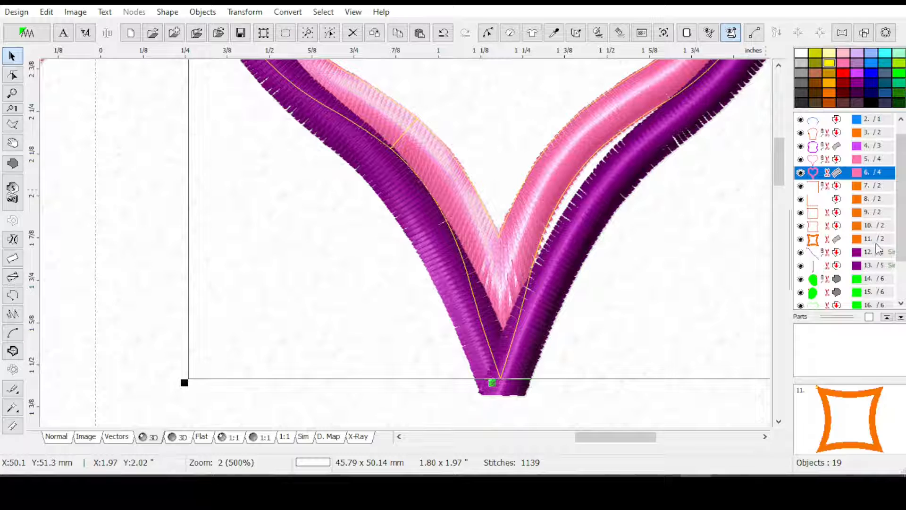
Create a 3.0 mm wide column from the purple heart's outline
{"action": "left_click_drag", "start_coordinate": [901, 250], "coordinate": [901, 300]}
{"action": "left_click", "coordinate": [856, 282]}
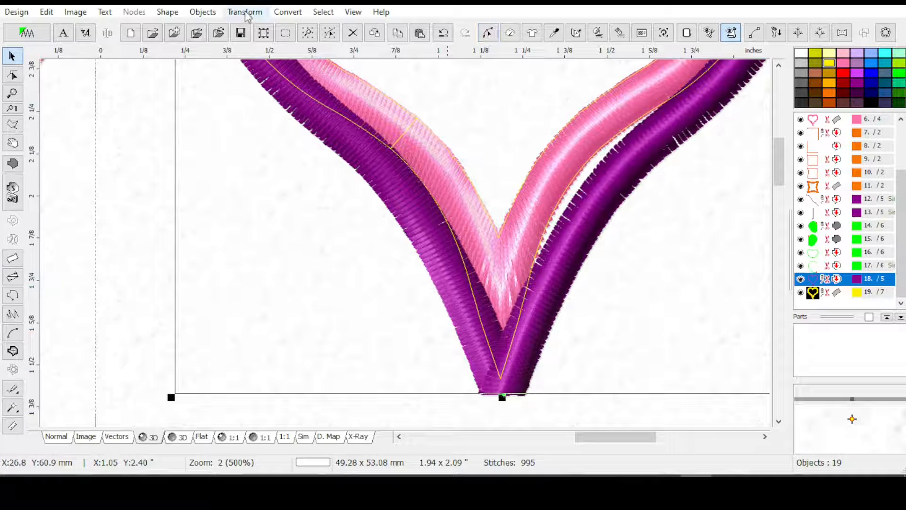
{"action": "left_click", "coordinate": [284, 13]}
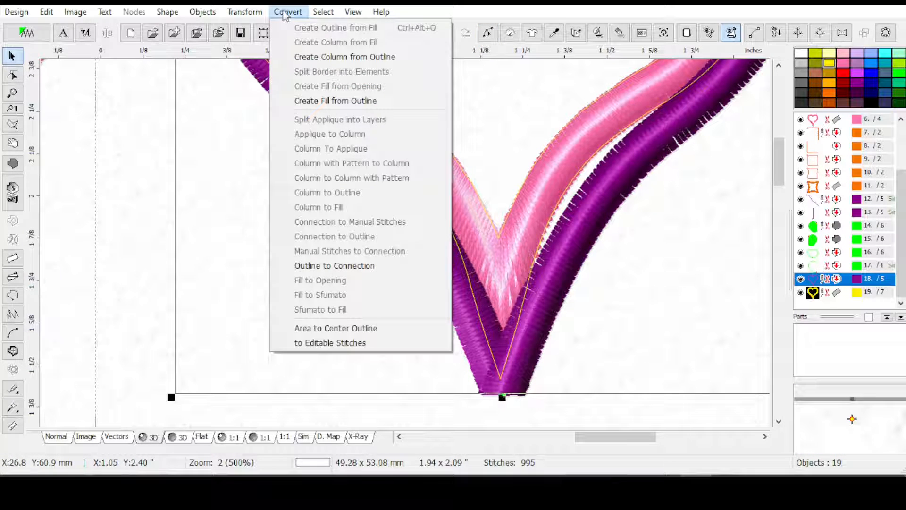
{"action": "left_click", "coordinate": [309, 57]}
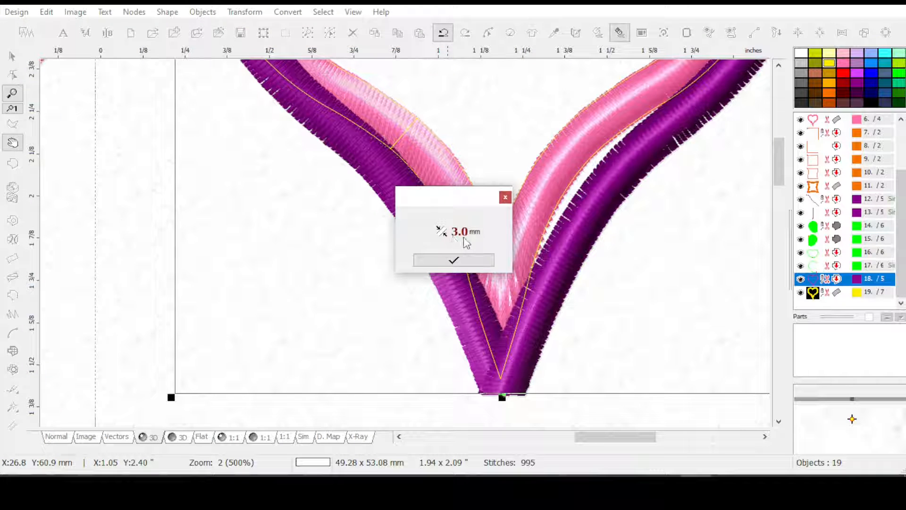
{"action": "left_click", "coordinate": [453, 260]}
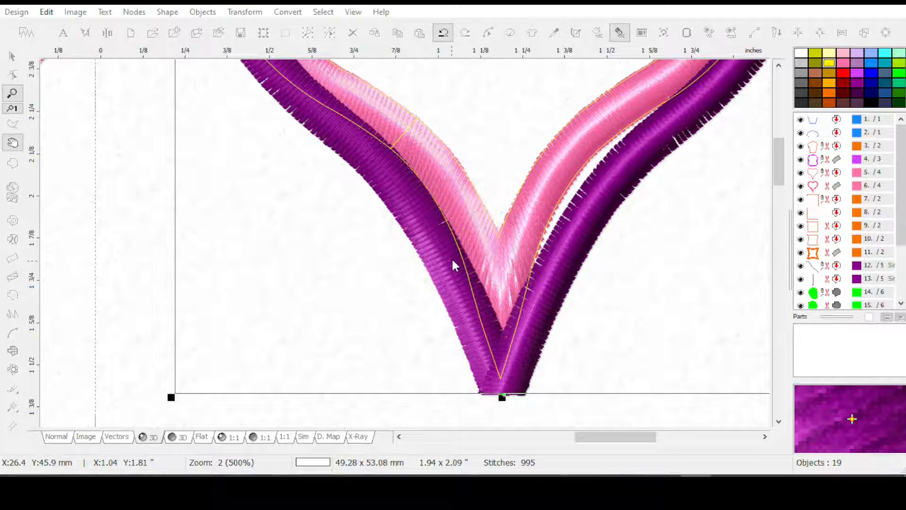
{"action": "left_click_drag", "start_coordinate": [902, 227], "coordinate": [901, 282]}
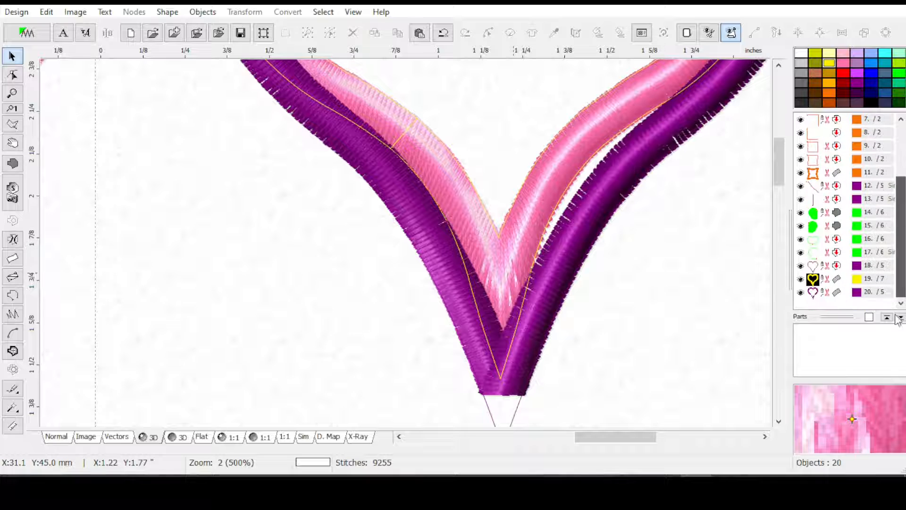
Select the purple heart's outline again in the object list and open the available conversions for it
{"action": "left_click_drag", "start_coordinate": [901, 236], "coordinate": [905, 206]}
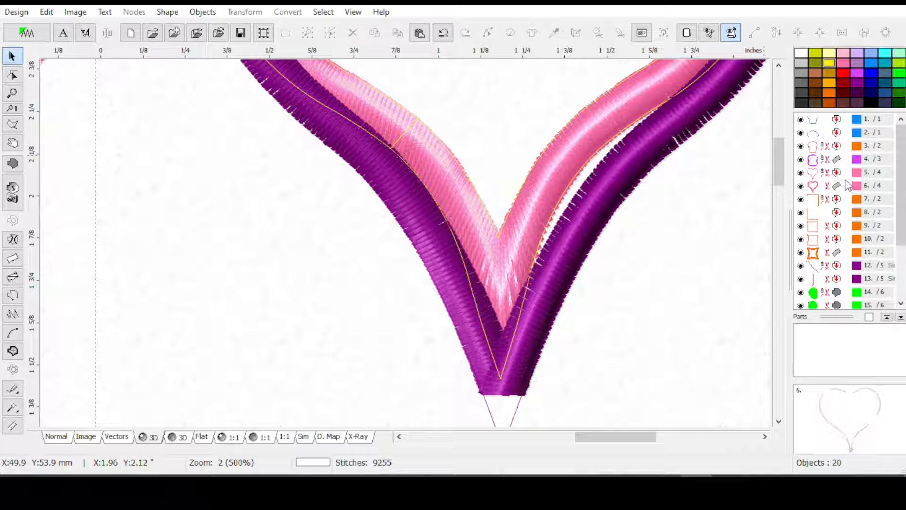
{"action": "left_click_drag", "start_coordinate": [900, 178], "coordinate": [899, 242]}
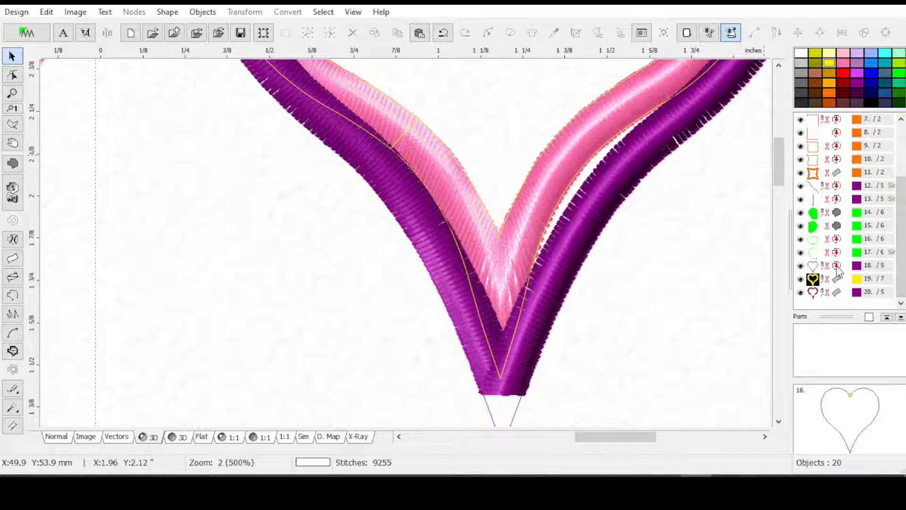
{"action": "left_click", "coordinate": [836, 267]}
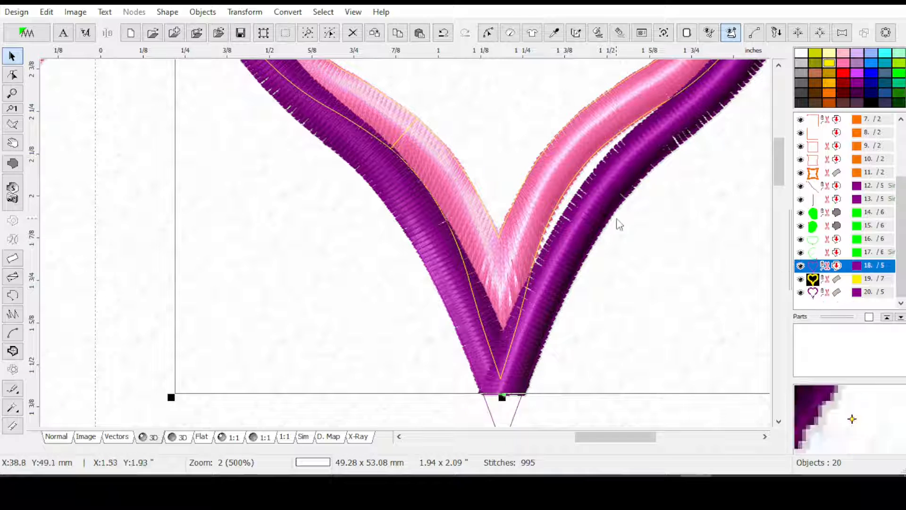
{"action": "left_click", "coordinate": [288, 13]}
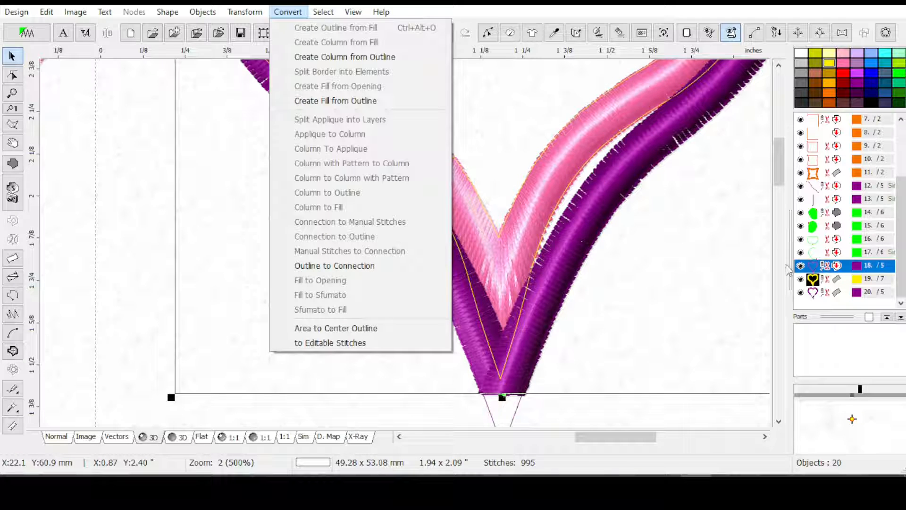
Hide the purple heart's original outline and generate the stitches of the column created from it
{"action": "left_click", "coordinate": [837, 266]}
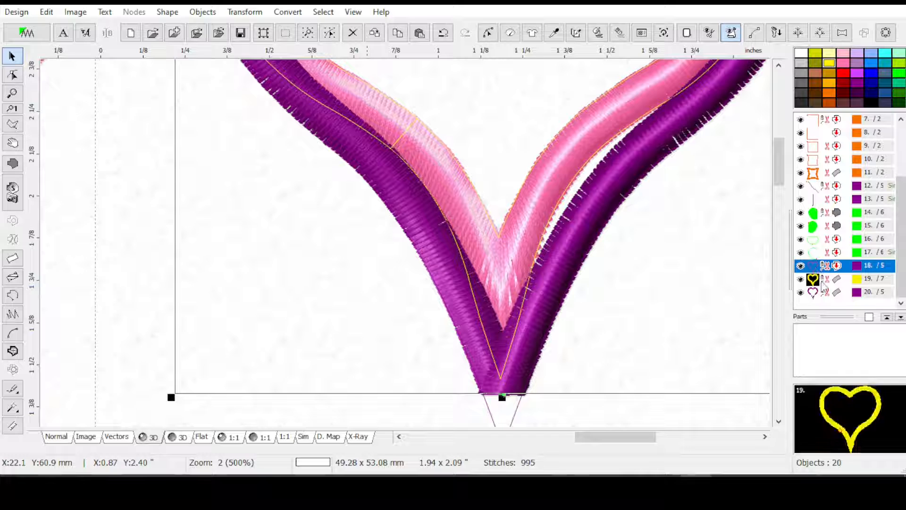
{"action": "left_click", "coordinate": [800, 266]}
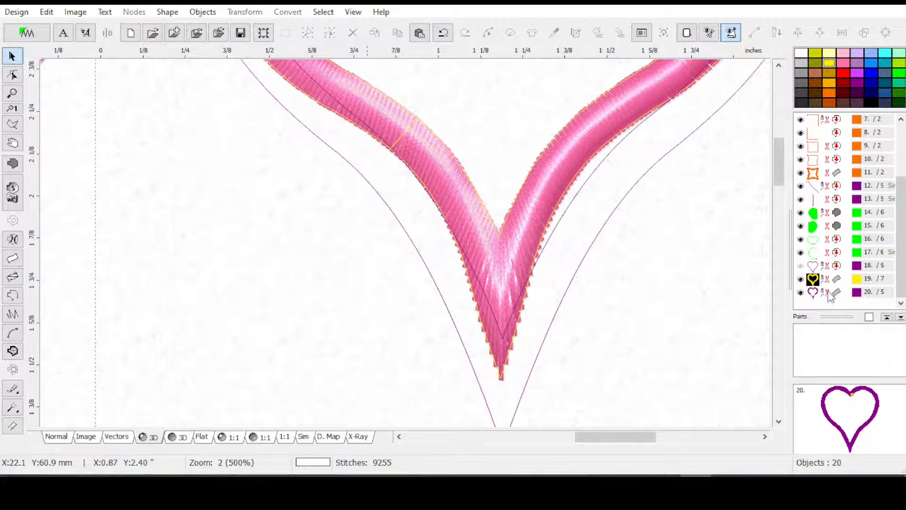
{"action": "left_click", "coordinate": [825, 292]}
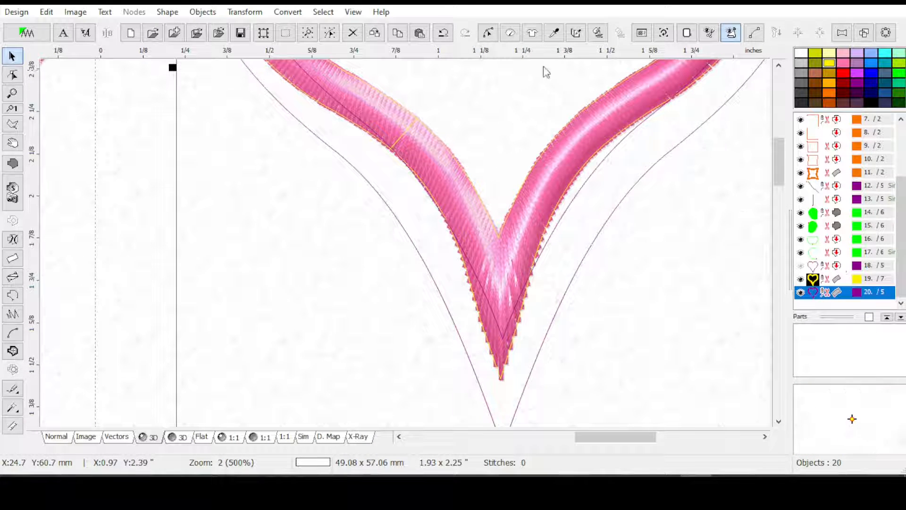
{"action": "left_click", "coordinate": [598, 33]}
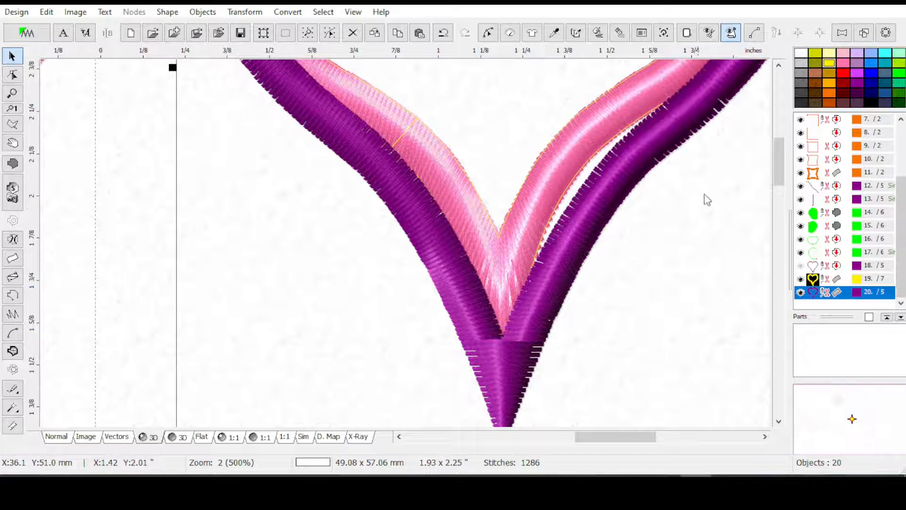
Turn off Auto Corners in the purple heart column's parameters and apply it to regenerate the stitches at the lower tip
{"action": "left_click_drag", "start_coordinate": [778, 165], "coordinate": [775, 175]}
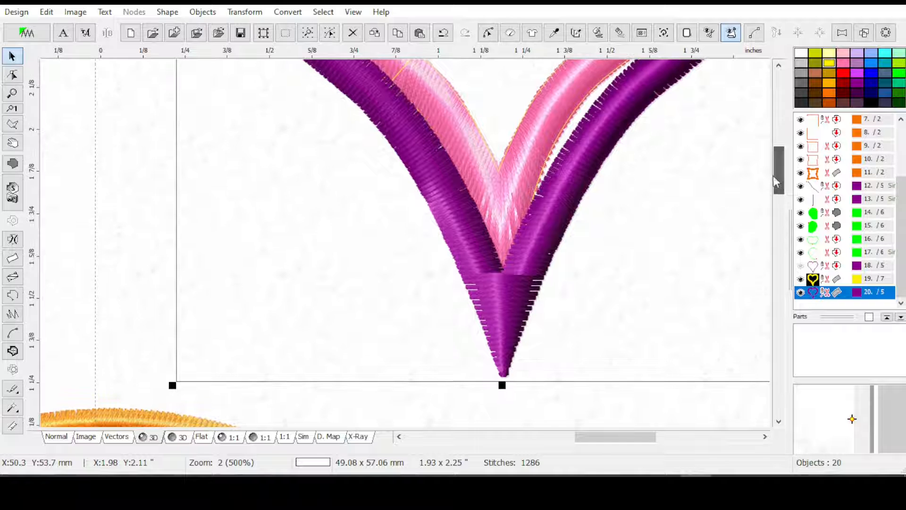
{"action": "scroll", "coordinate": [772, 174], "scroll_direction": "down", "scroll_amount": 1}
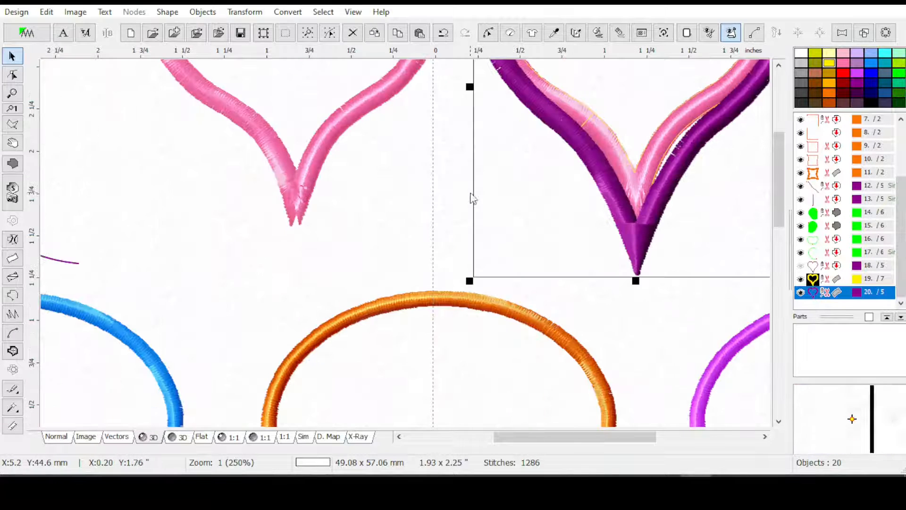
{"action": "left_click_drag", "start_coordinate": [556, 439], "coordinate": [594, 439]}
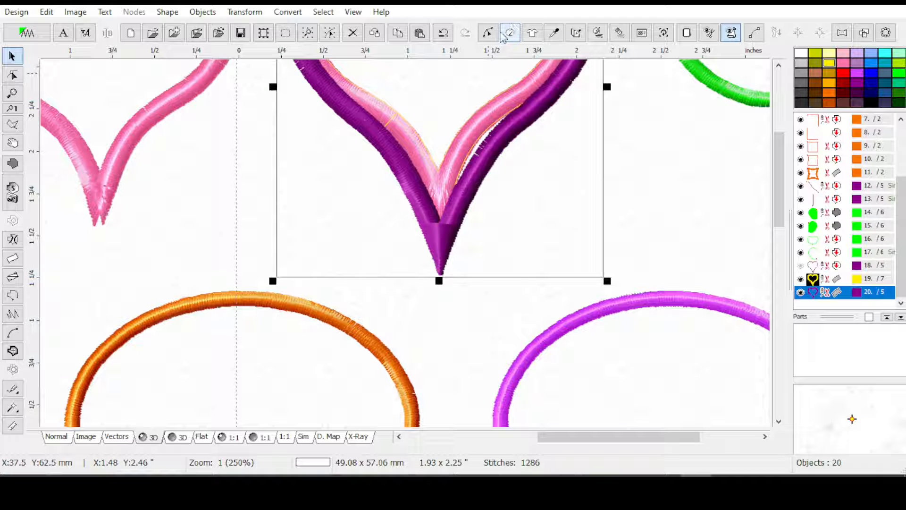
{"action": "left_click", "coordinate": [509, 36]}
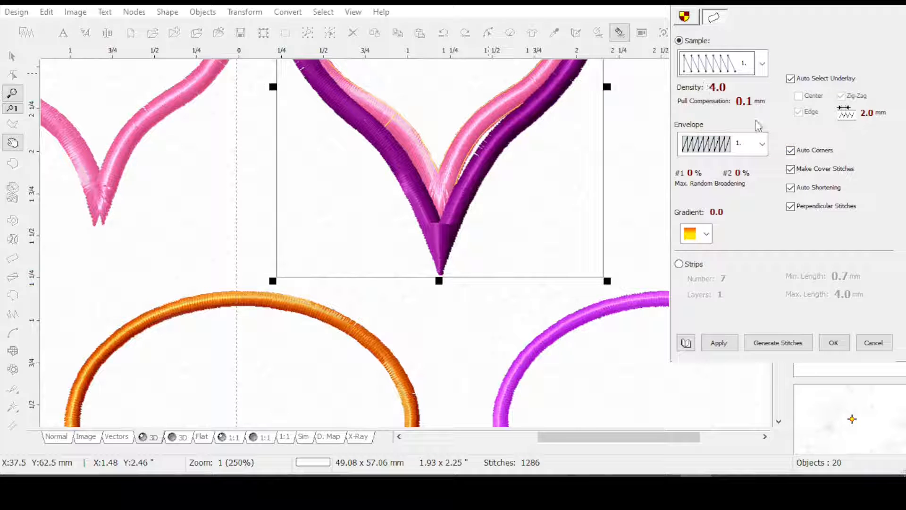
{"action": "left_click", "coordinate": [791, 151]}
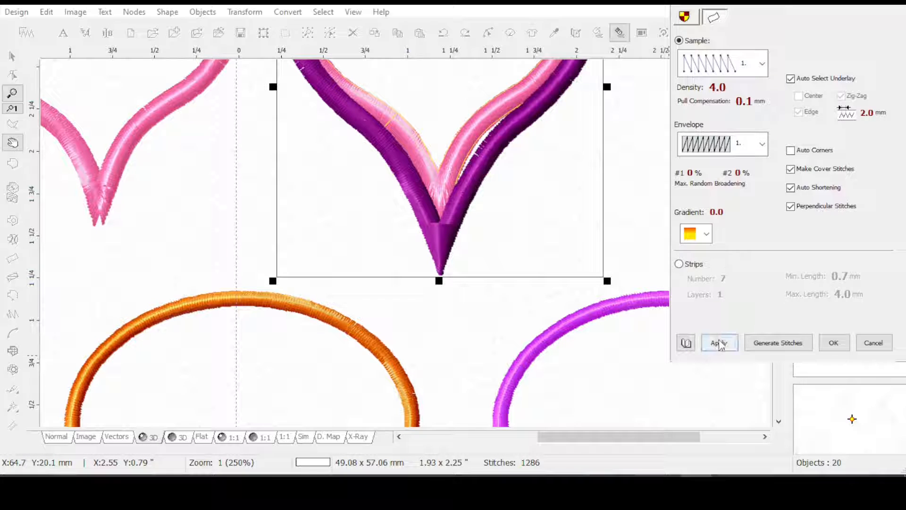
{"action": "left_click", "coordinate": [718, 345]}
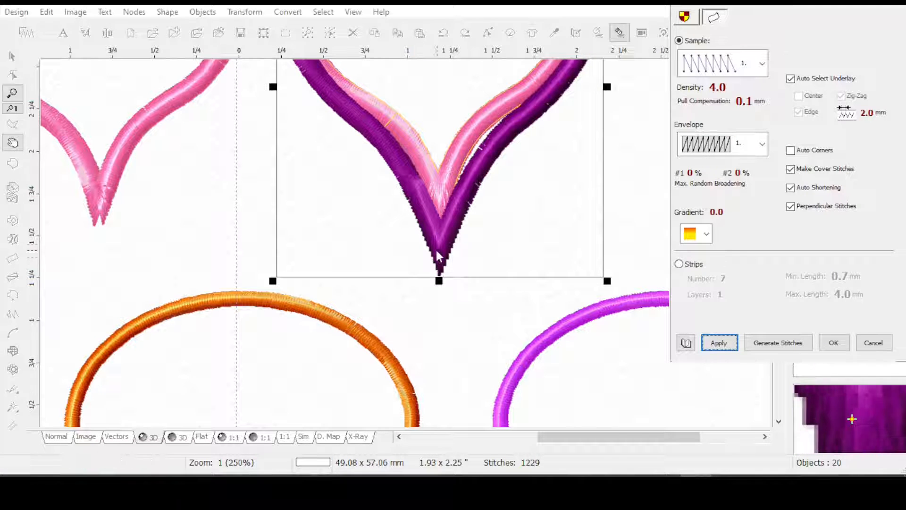
{"action": "left_click", "coordinate": [436, 236]}
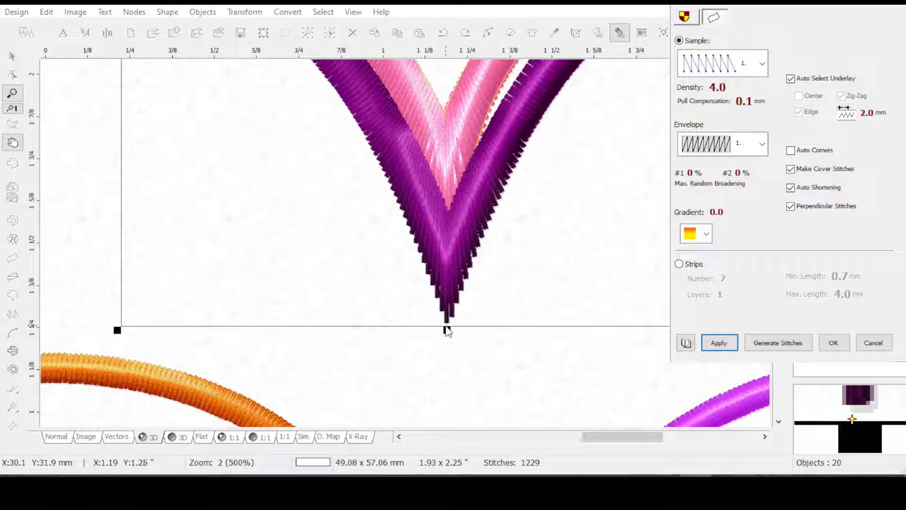
{"action": "left_click", "coordinate": [834, 345]}
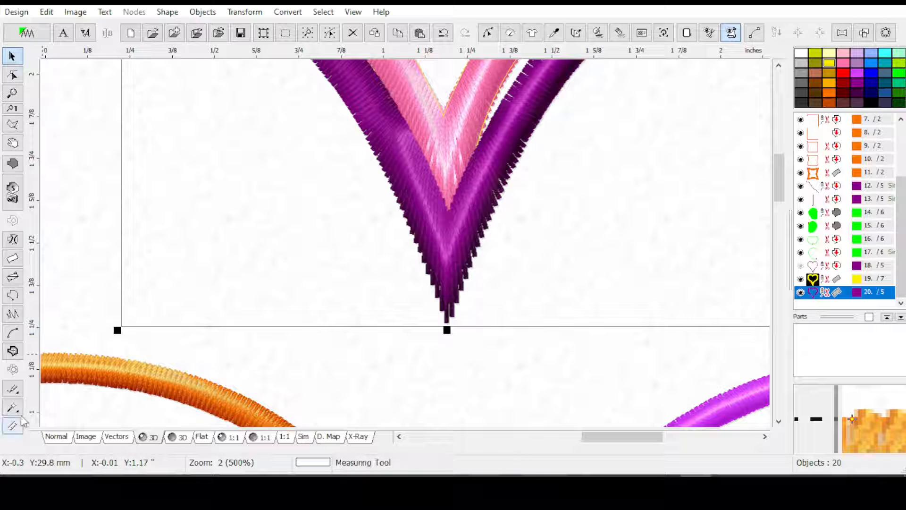
Measure the stitch length at the purple heart's lower point, from its inner corner to its outer tip
{"action": "left_click", "coordinate": [11, 431]}
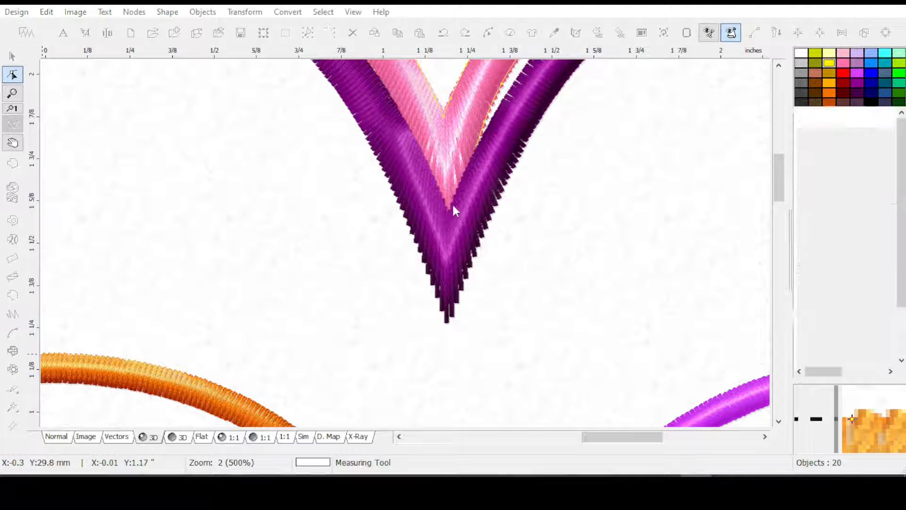
{"action": "left_click_drag", "start_coordinate": [448, 211], "coordinate": [447, 324]}
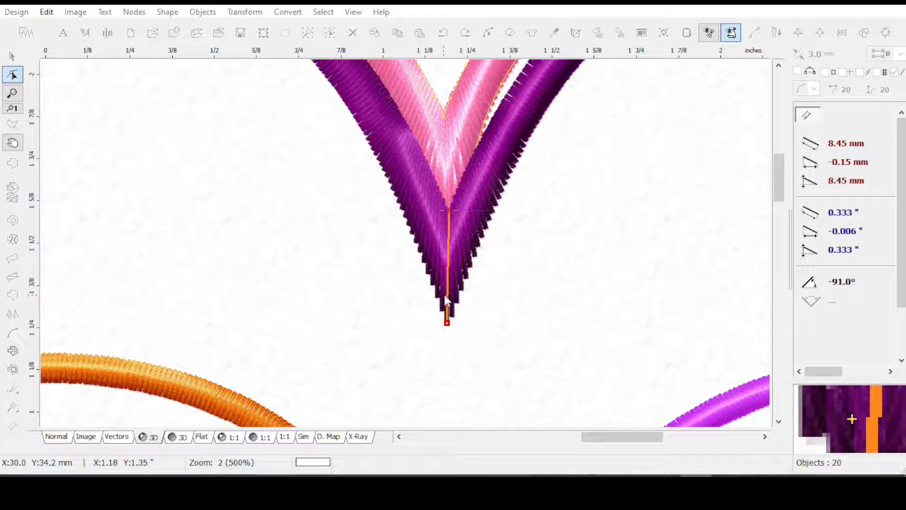
{"action": "key", "text": "Escape"}
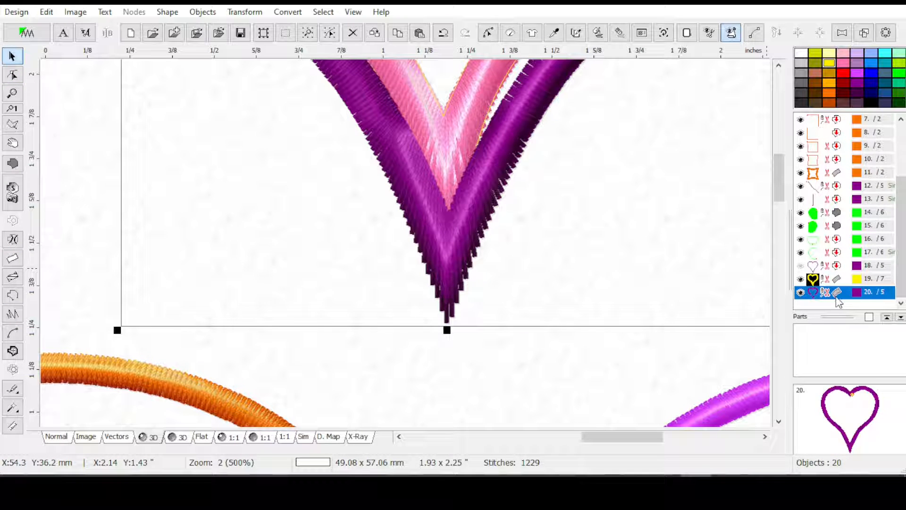
Clear the purple heart column's stitches through node editing and center the column horizontally in the design
{"action": "left_click", "coordinate": [488, 33]}
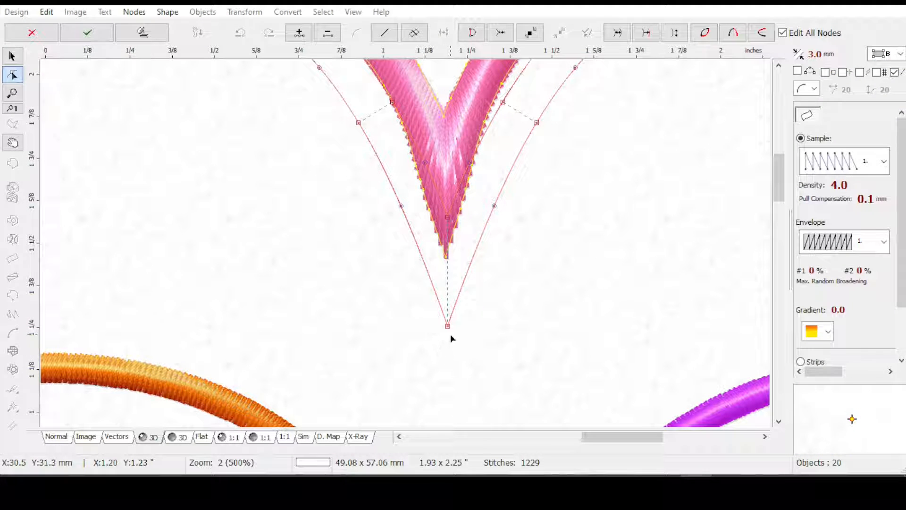
{"action": "key", "text": "Return"}
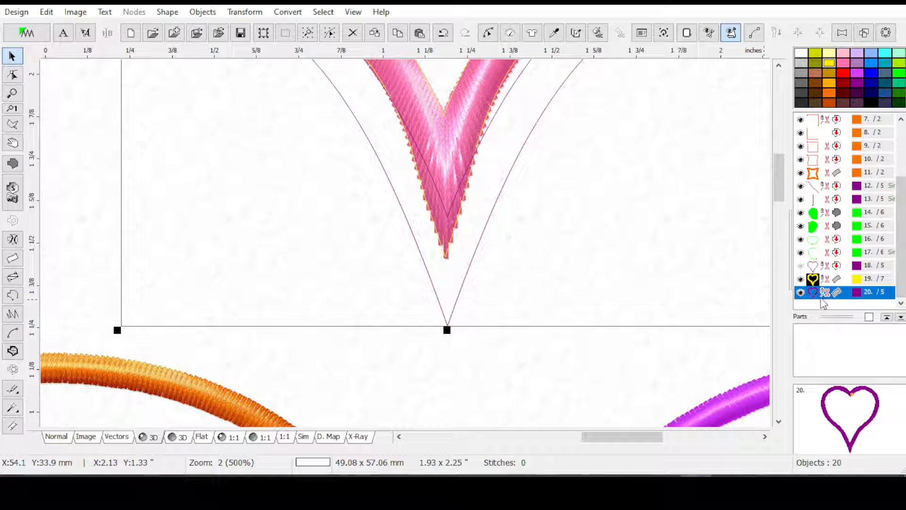
{"action": "left_click", "coordinate": [245, 12]}
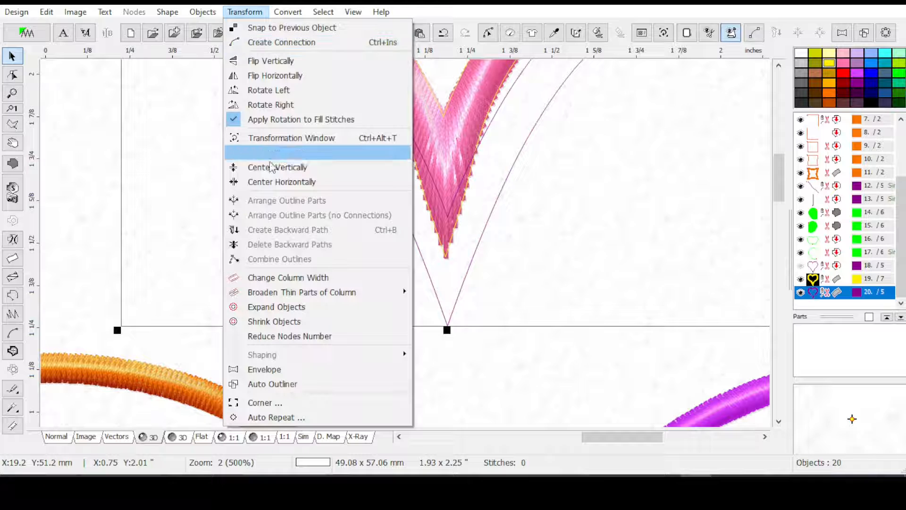
{"action": "left_click", "coordinate": [274, 182]}
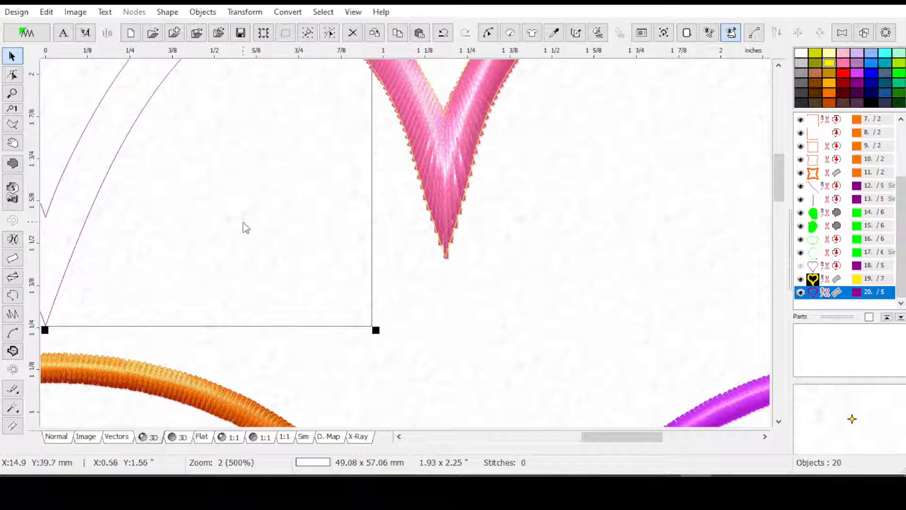
{"action": "scroll", "coordinate": [243, 222], "scroll_direction": "down", "scroll_amount": 2}
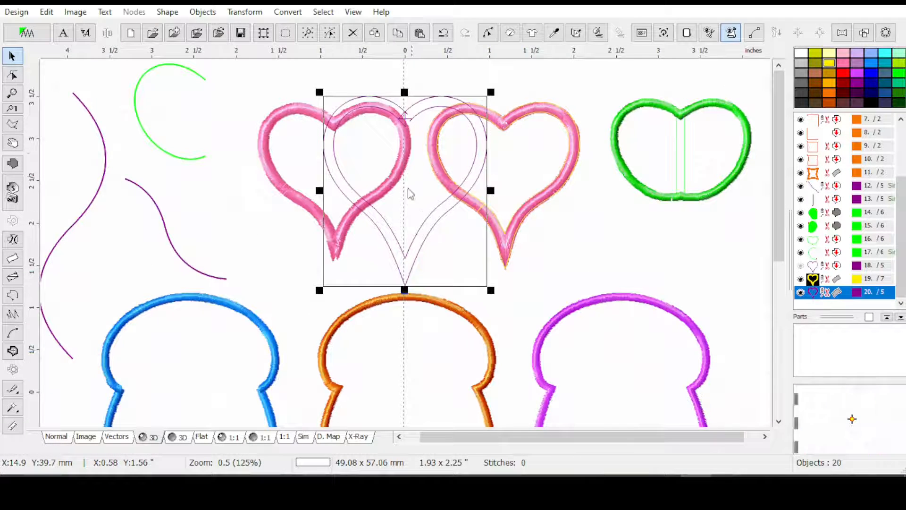
{"action": "scroll", "coordinate": [411, 208], "scroll_direction": "up", "scroll_amount": 1}
{"action": "scroll", "coordinate": [421, 409], "scroll_direction": "up", "scroll_amount": 1}
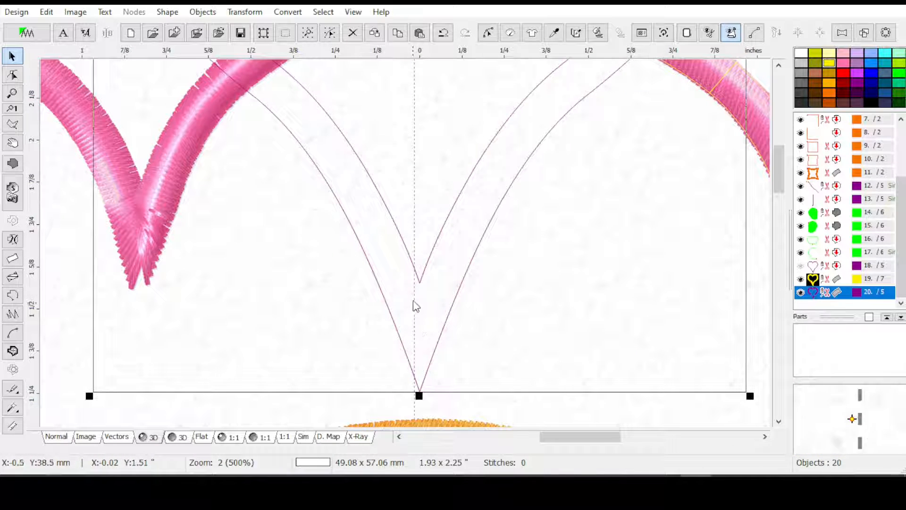
Remove the vertical guideline beside the purple heart and display the design in the Normal view with its grid
{"action": "left_click", "coordinate": [47, 12]}
{"action": "left_click", "coordinate": [66, 205]}
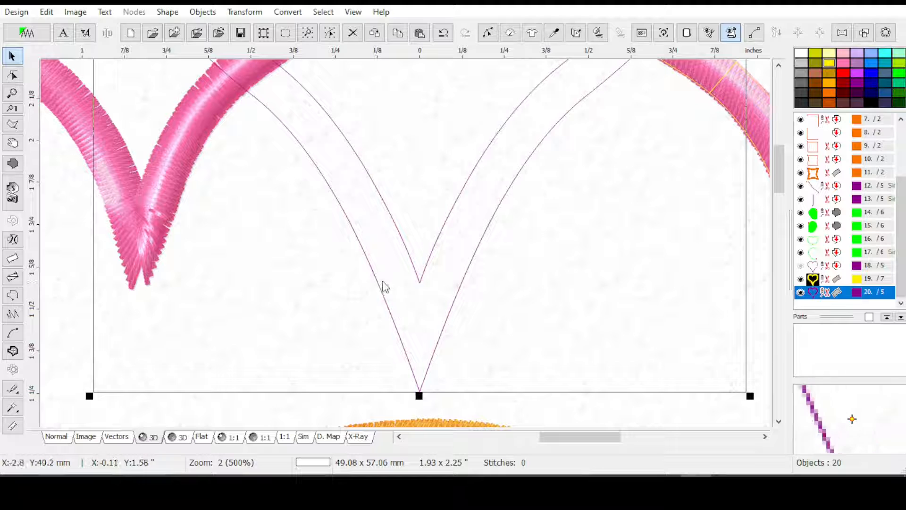
{"action": "left_click", "coordinate": [59, 442]}
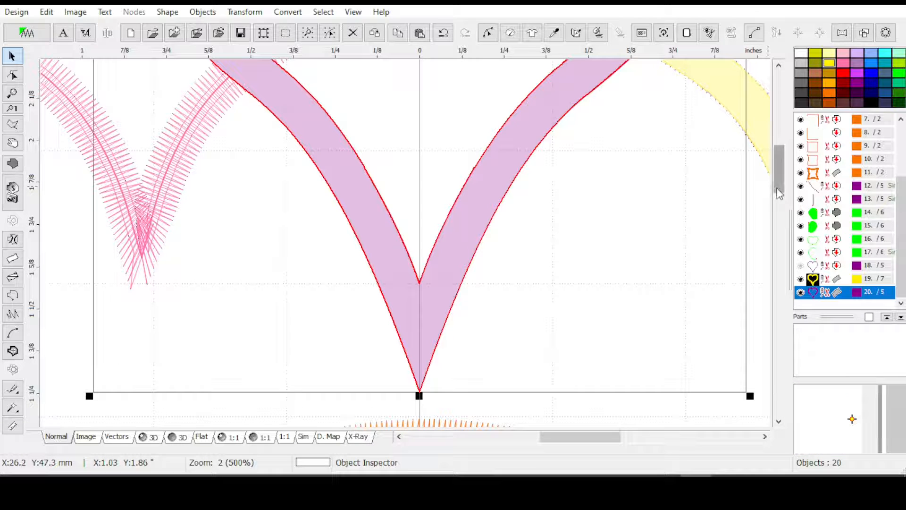
With grid snapping on, stretch the purple column's outer tip node down the center line to about 20 mm below the inner corner
{"action": "left_click_drag", "start_coordinate": [779, 191], "coordinate": [781, 207]}
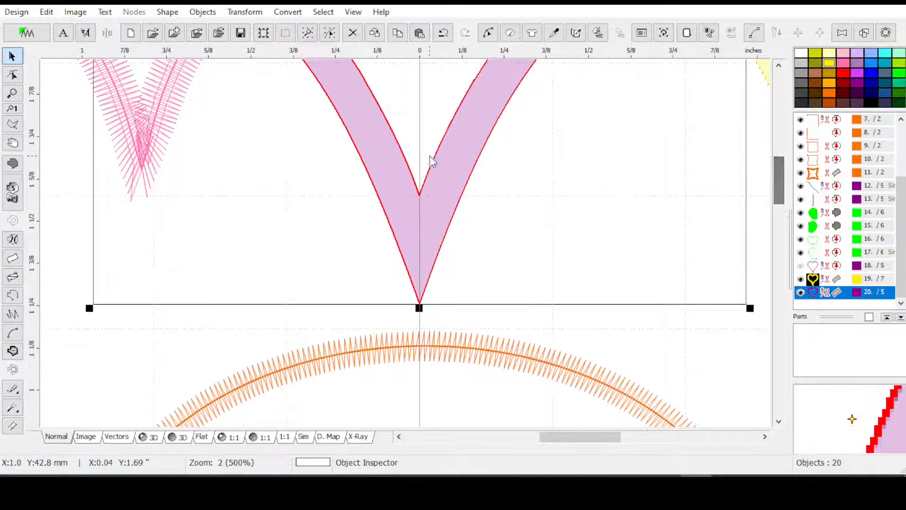
{"action": "left_click", "coordinate": [487, 33]}
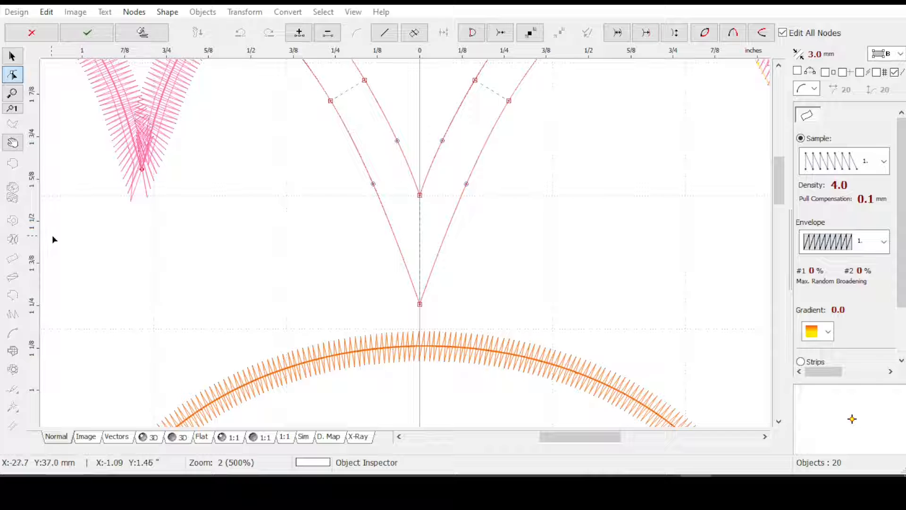
{"action": "left_click", "coordinate": [420, 306]}
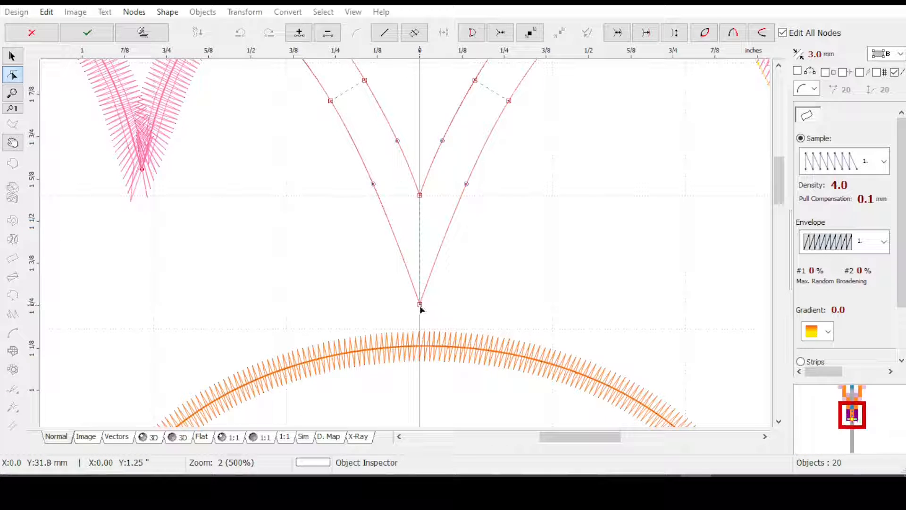
{"action": "left_click_drag", "start_coordinate": [420, 308], "coordinate": [453, 410]}
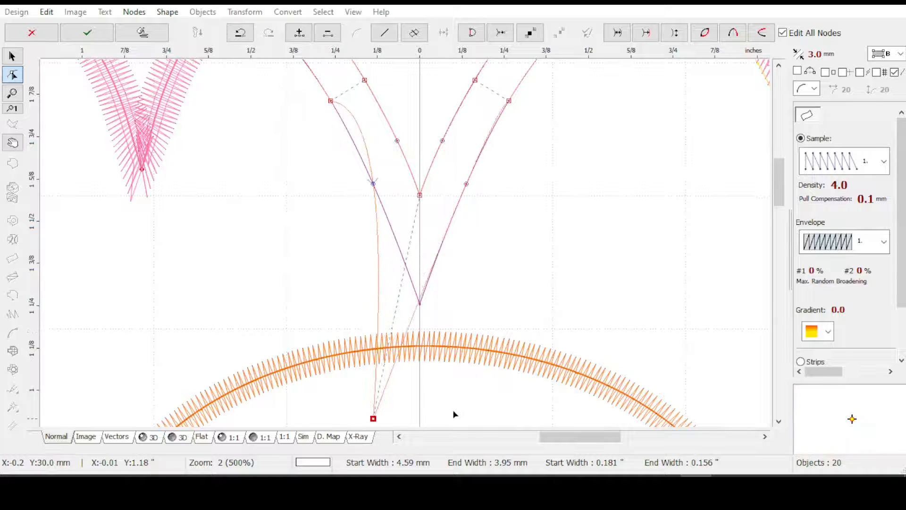
{"action": "left_click", "coordinate": [876, 73]}
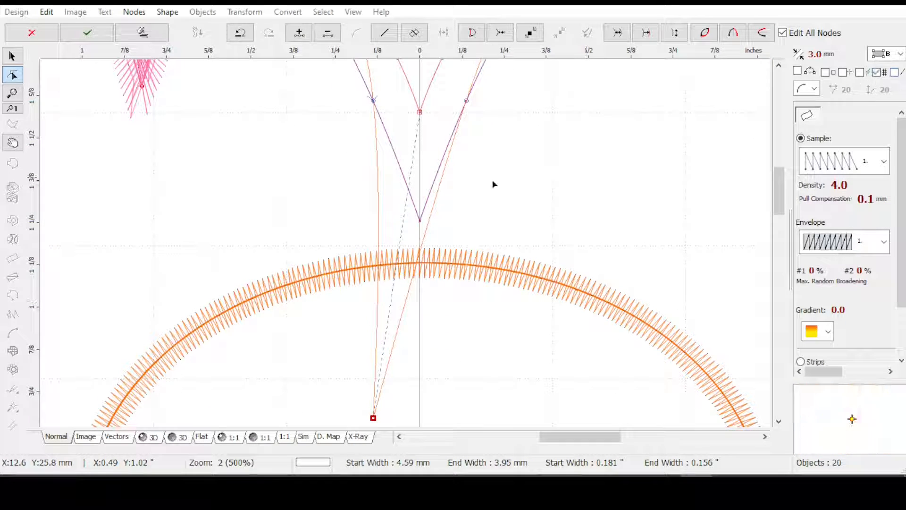
{"action": "left_click_drag", "start_coordinate": [373, 418], "coordinate": [420, 363]}
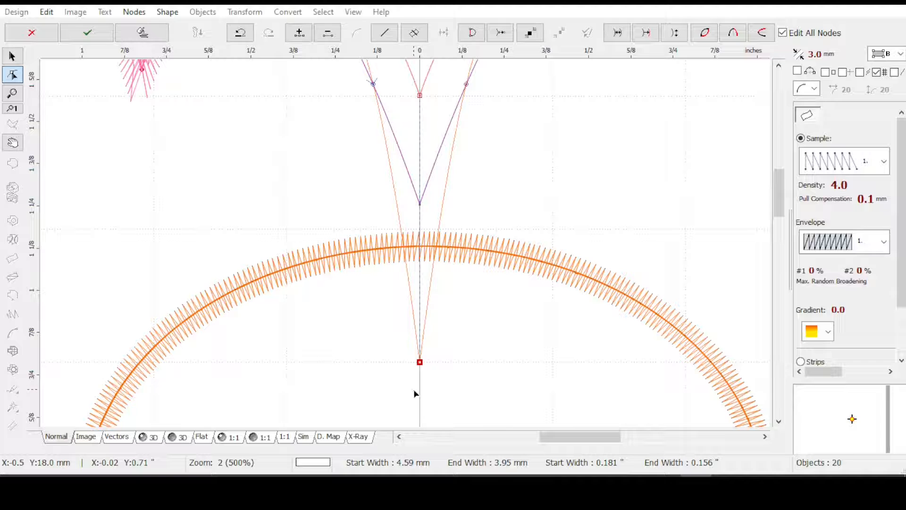
{"action": "key", "text": "Return"}
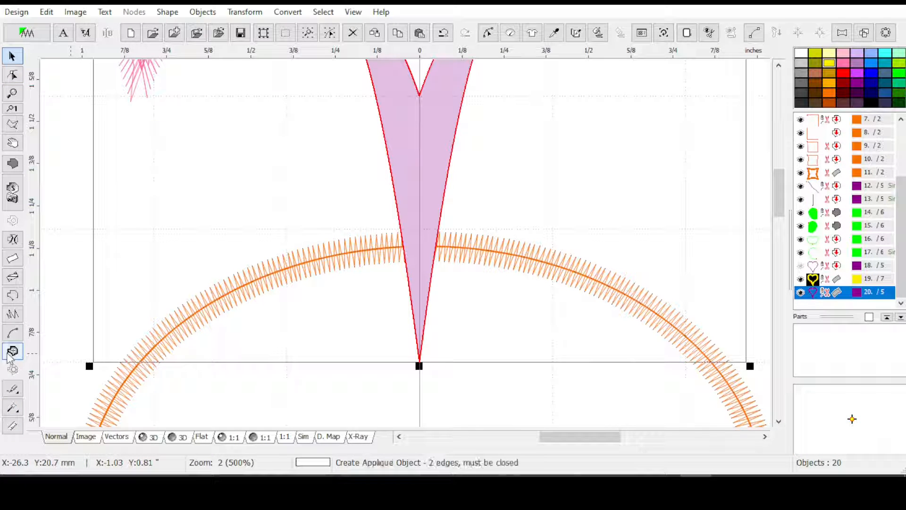
Measure the distance from the inner corner to the lengthened outer tip of the purple column
{"action": "left_click", "coordinate": [13, 427]}
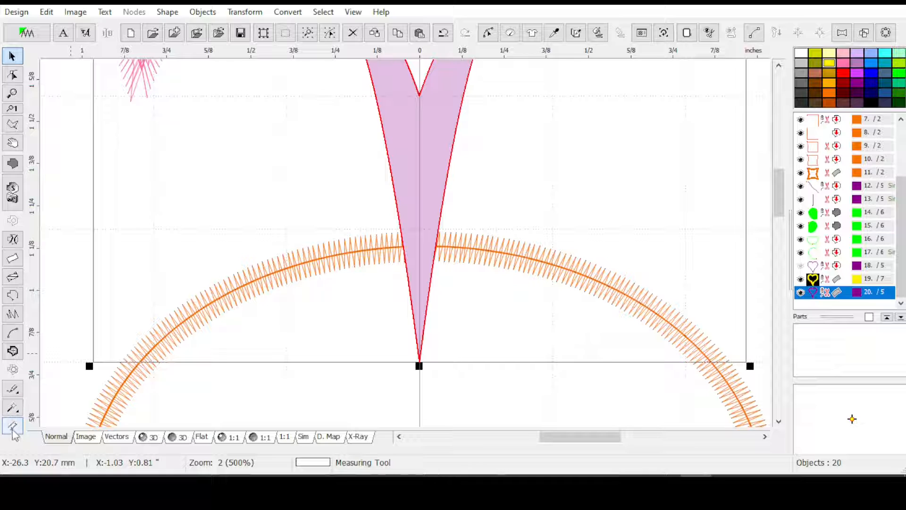
{"action": "left_click", "coordinate": [418, 95]}
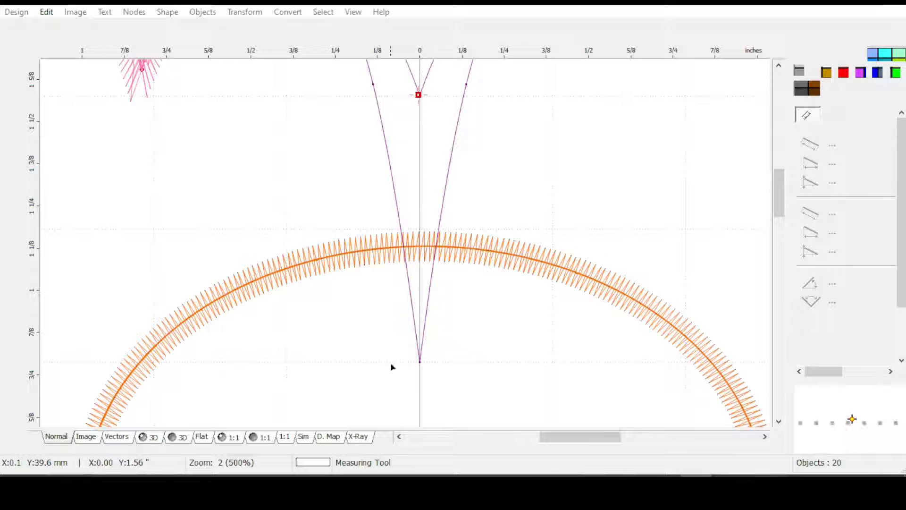
{"action": "left_click", "coordinate": [420, 365]}
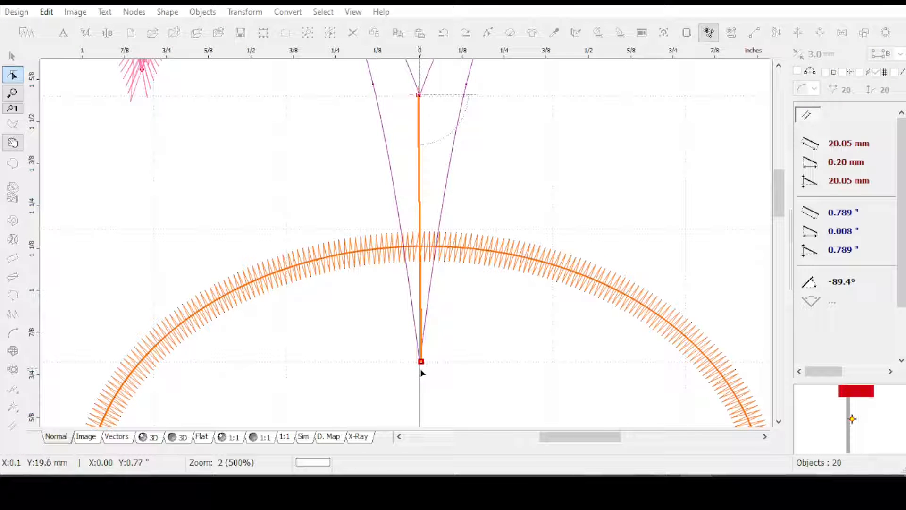
{"action": "key", "text": "Escape"}
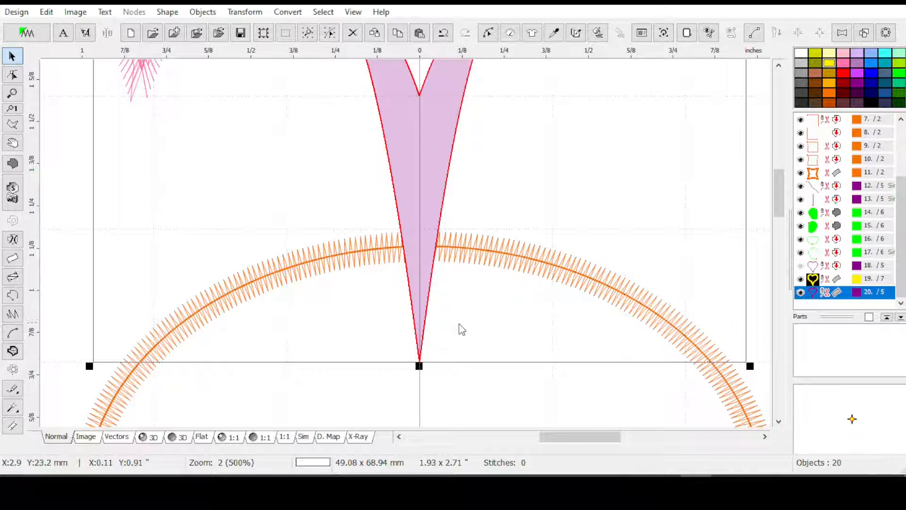
{"action": "scroll", "coordinate": [526, 303], "scroll_direction": "down", "scroll_amount": 1}
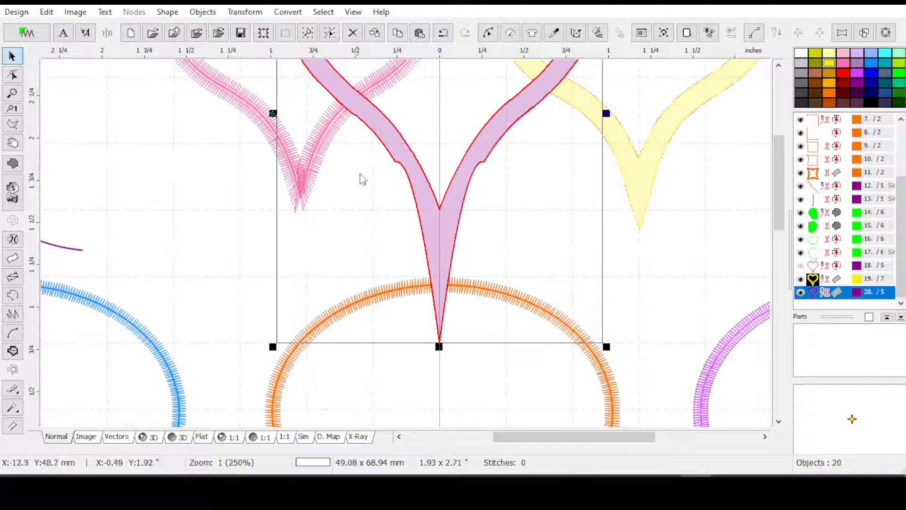
Display the design in the 3D view and regenerate the purple heart column's stitches with Auto Corners enabled, inspecting the lower tip
{"action": "left_click_drag", "start_coordinate": [778, 192], "coordinate": [780, 175]}
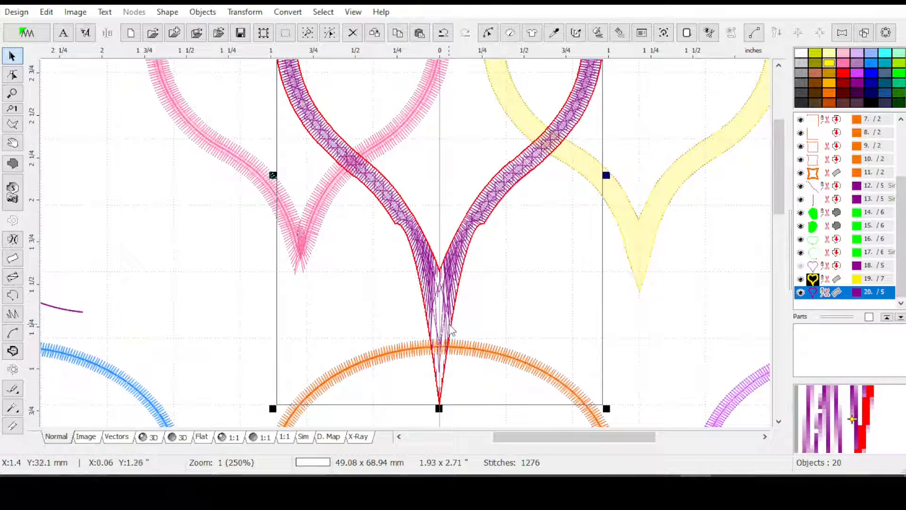
{"action": "left_click", "coordinate": [148, 438]}
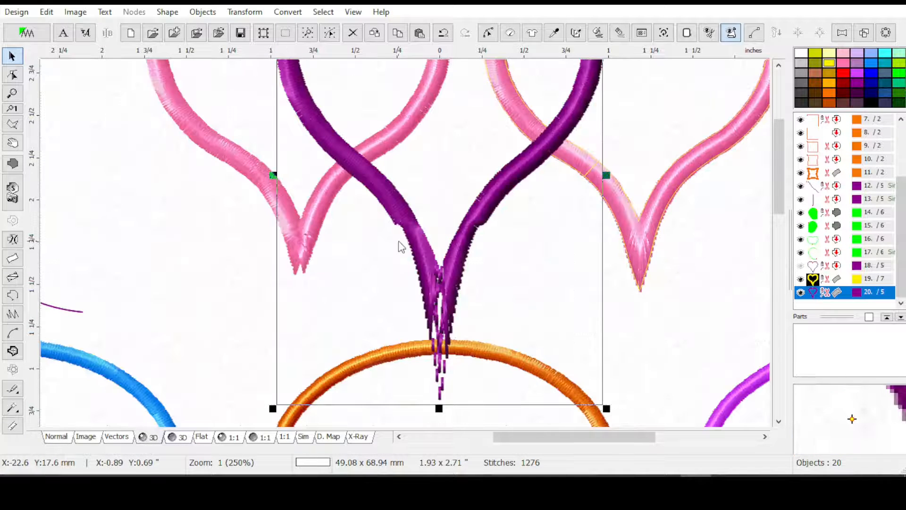
{"action": "left_click", "coordinate": [510, 33]}
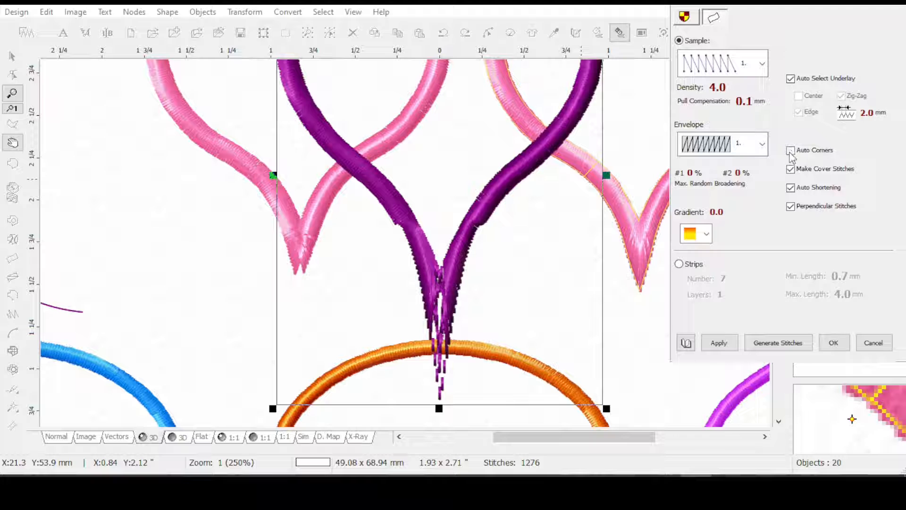
{"action": "left_click", "coordinate": [718, 348]}
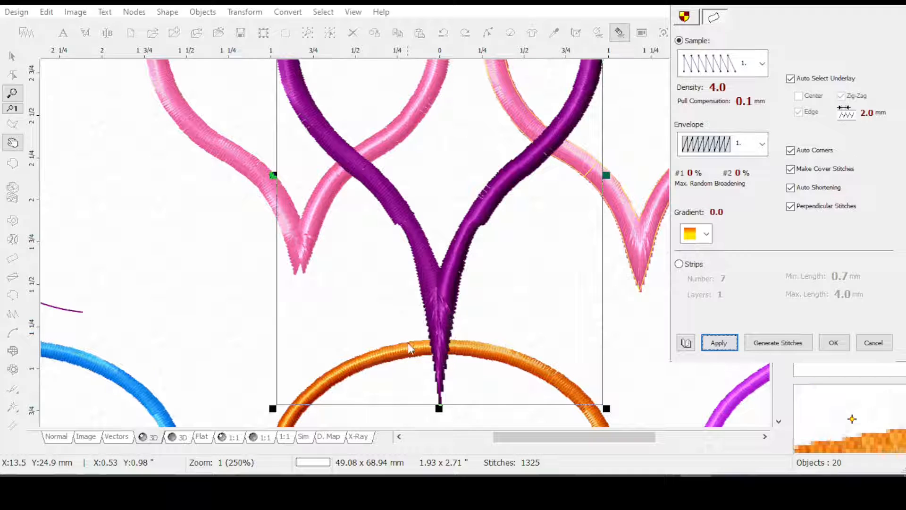
{"action": "left_click", "coordinate": [420, 323]}
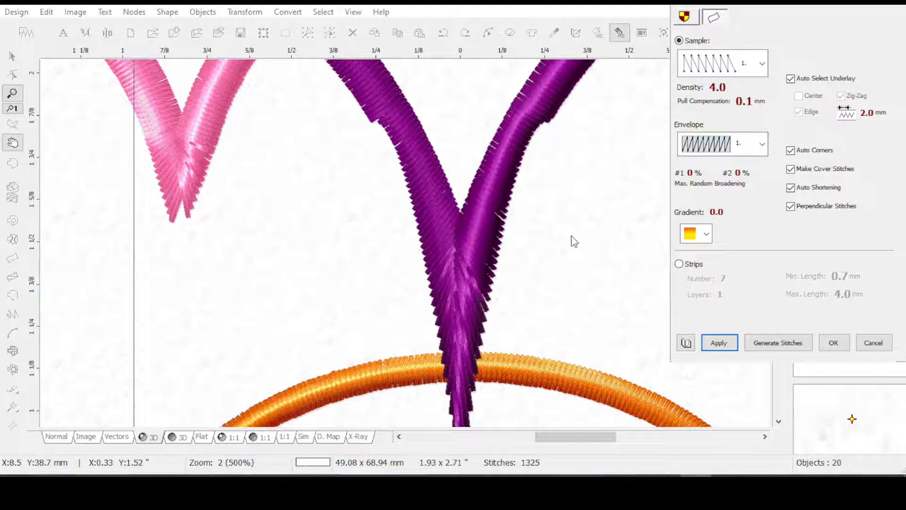
{"action": "scroll", "coordinate": [571, 243], "scroll_direction": "down", "scroll_amount": 1}
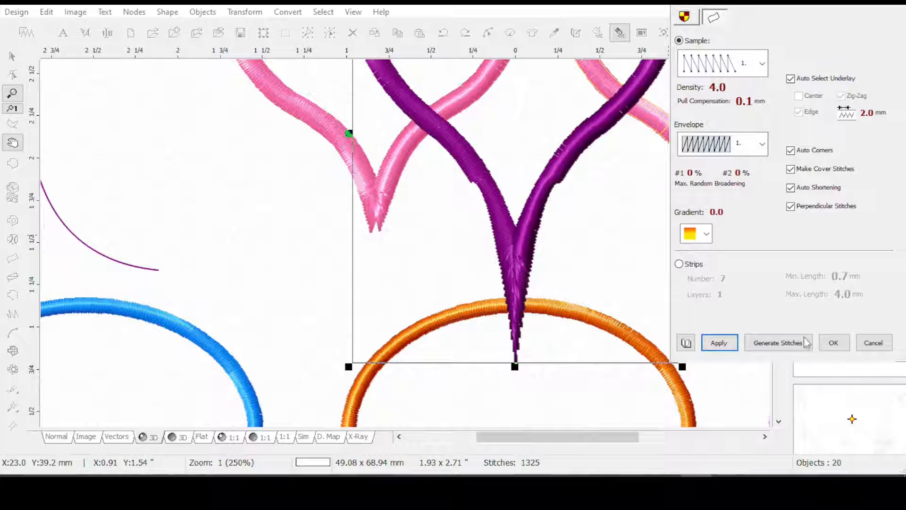
{"action": "left_click", "coordinate": [833, 343]}
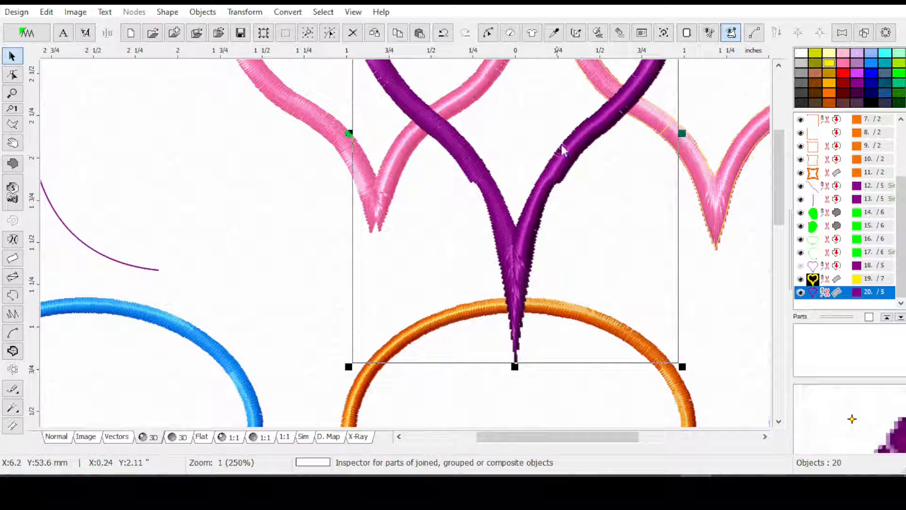
Group the two blue outline objects that form the bread-slice shape, objects 1 and 2, using Group 1
{"action": "scroll", "coordinate": [609, 206], "scroll_direction": "down", "scroll_amount": 1}
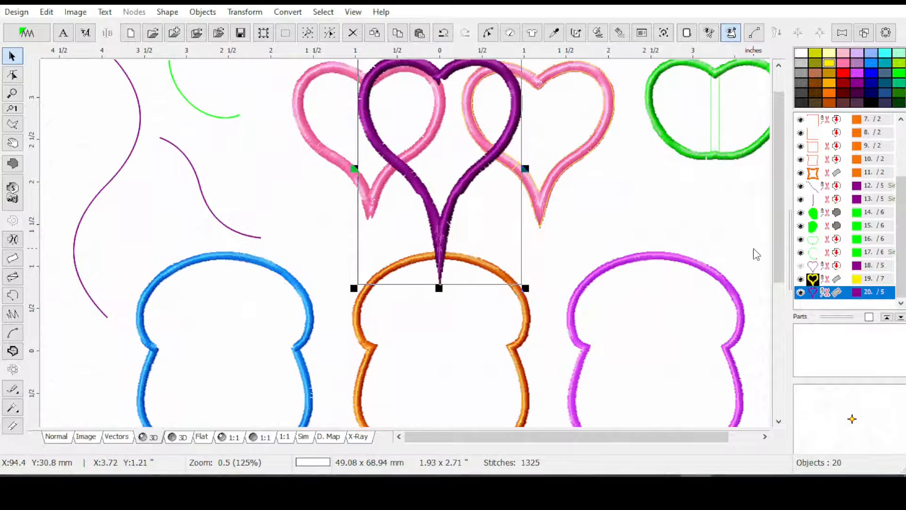
{"action": "left_click_drag", "start_coordinate": [777, 217], "coordinate": [774, 264]}
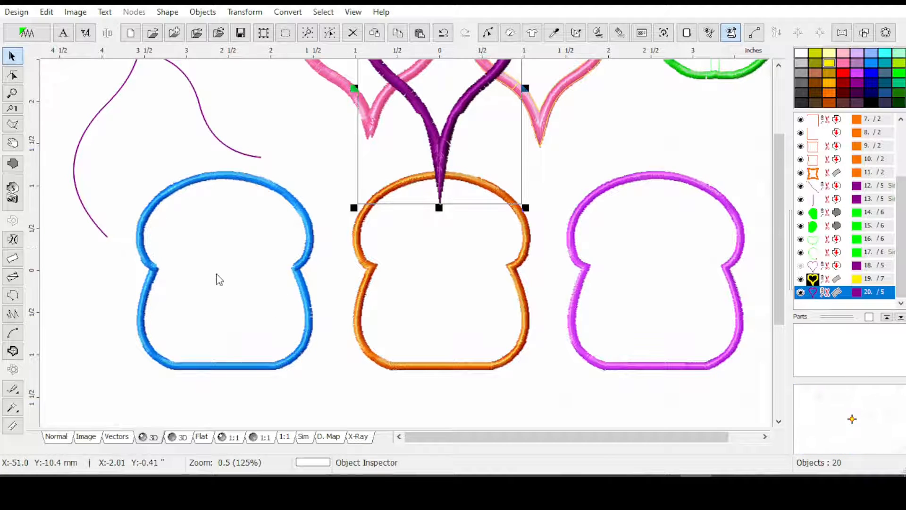
{"action": "scroll", "coordinate": [190, 259], "scroll_direction": "up", "scroll_amount": 1}
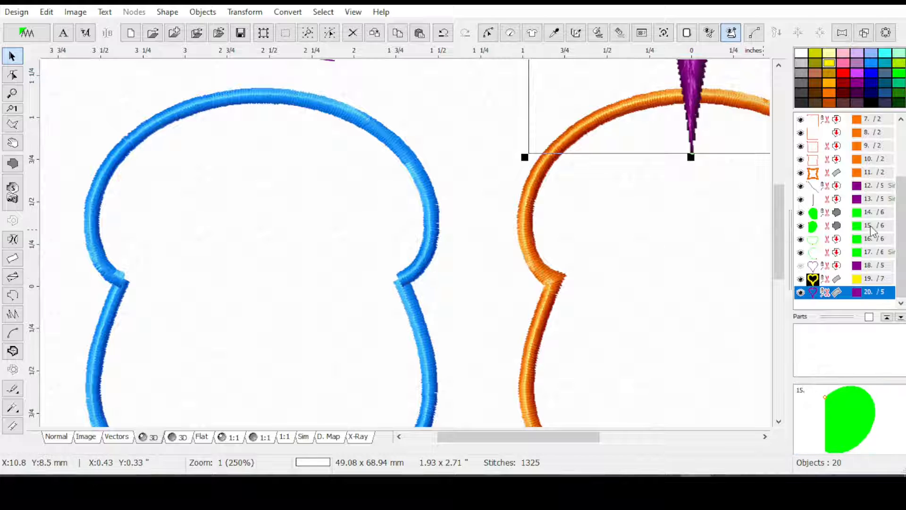
{"action": "left_click_drag", "start_coordinate": [900, 264], "coordinate": [900, 188]}
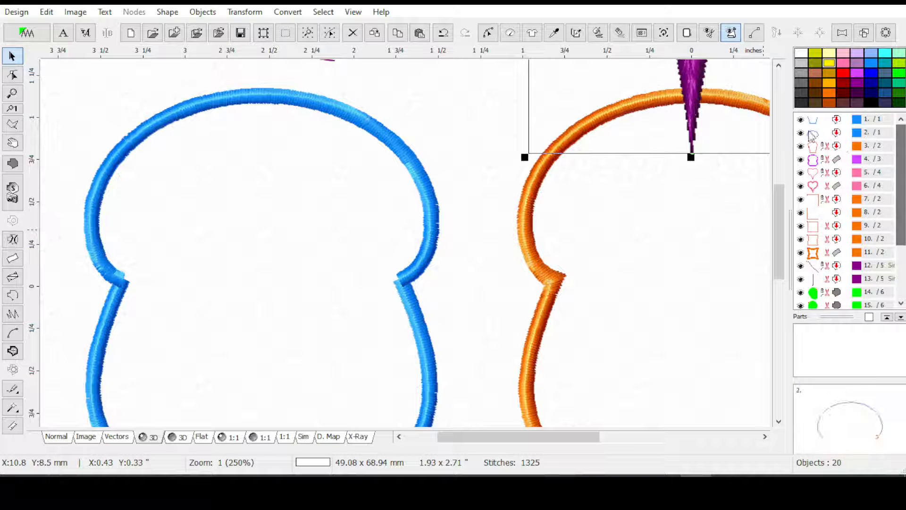
{"action": "left_click", "coordinate": [831, 121]}
{"action": "left_click", "coordinate": [831, 133], "text": "shift"}
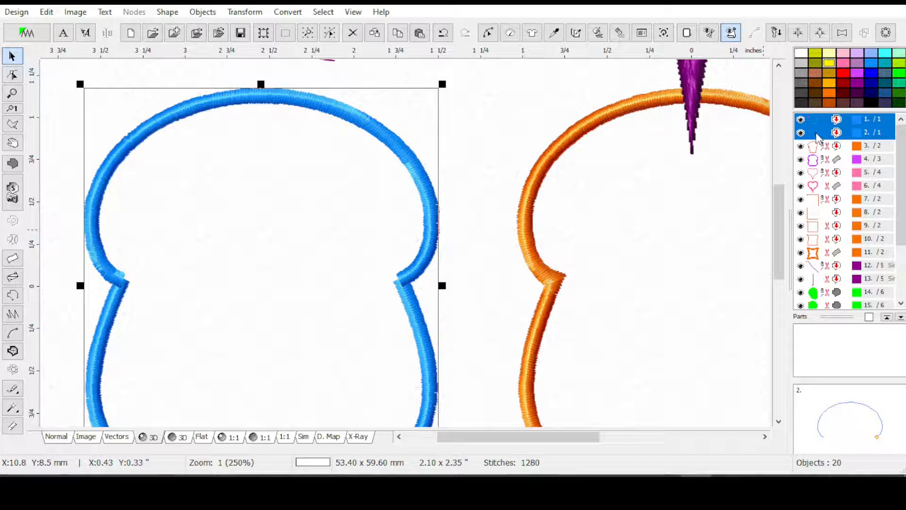
{"action": "right_click", "coordinate": [819, 138]}
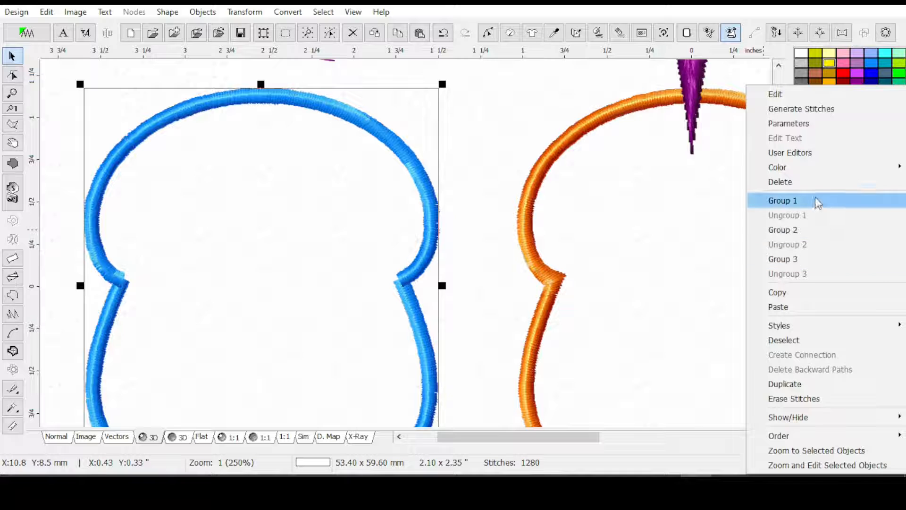
{"action": "left_click", "coordinate": [818, 203]}
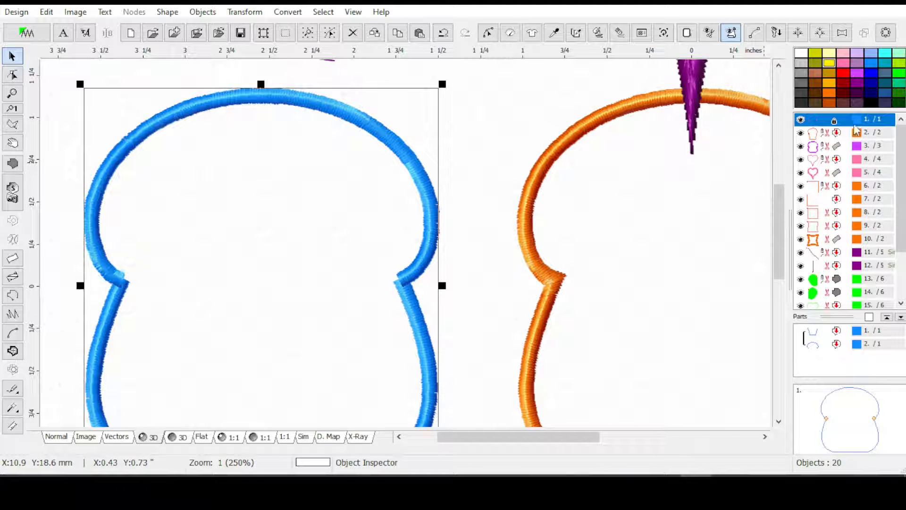
Combine the grouped blue outlines into a single outline and generate its stitches
{"action": "left_click", "coordinate": [287, 12]}
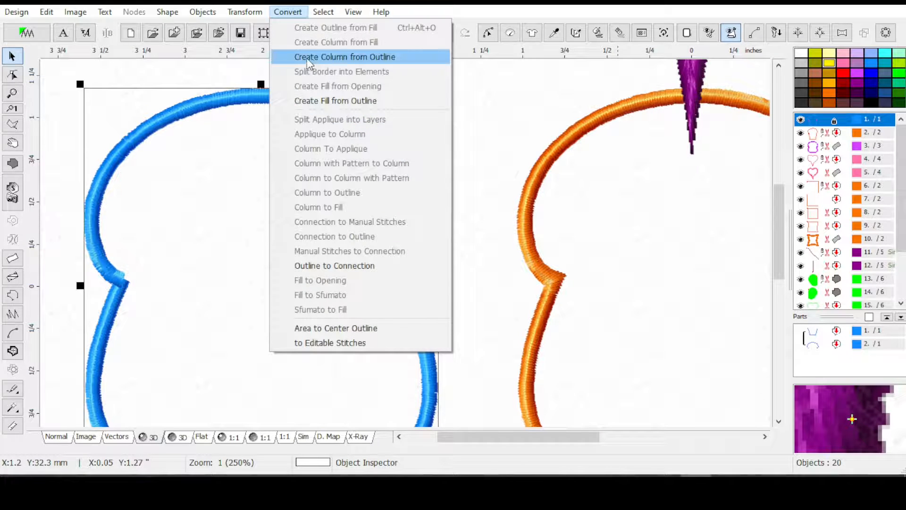
{"action": "mouse_move", "coordinate": [244, 14]}
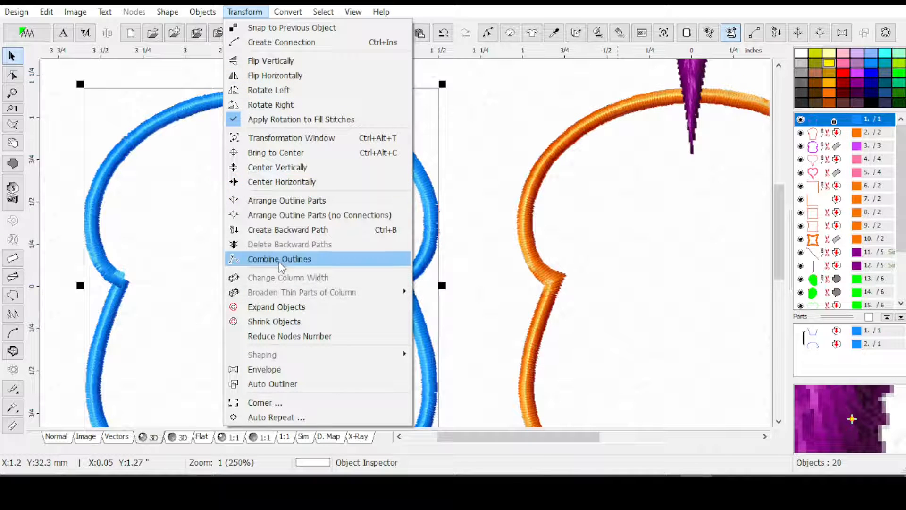
{"action": "left_click", "coordinate": [288, 259]}
{"action": "mouse_move", "coordinate": [825, 295]}
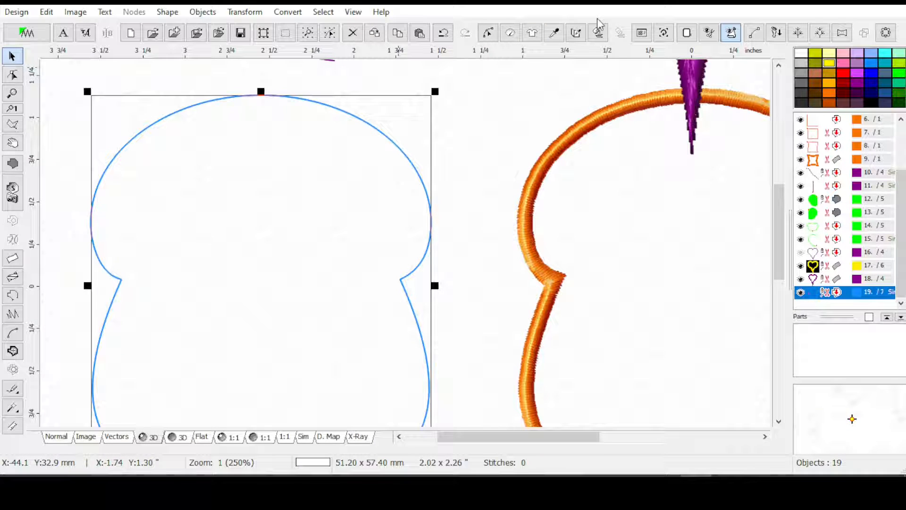
{"action": "left_click", "coordinate": [596, 32]}
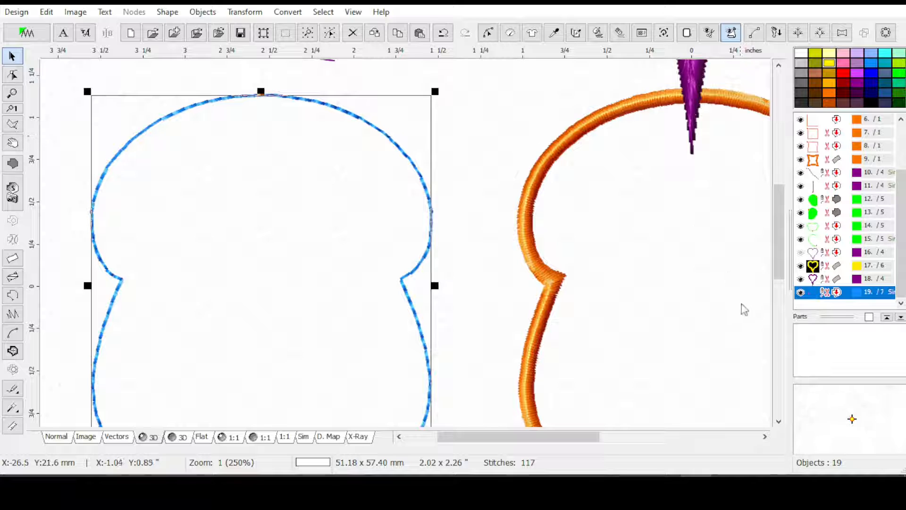
Apply Satin Stitches with a 3.0 mm width to the combined blue outline
{"action": "left_click", "coordinate": [509, 34]}
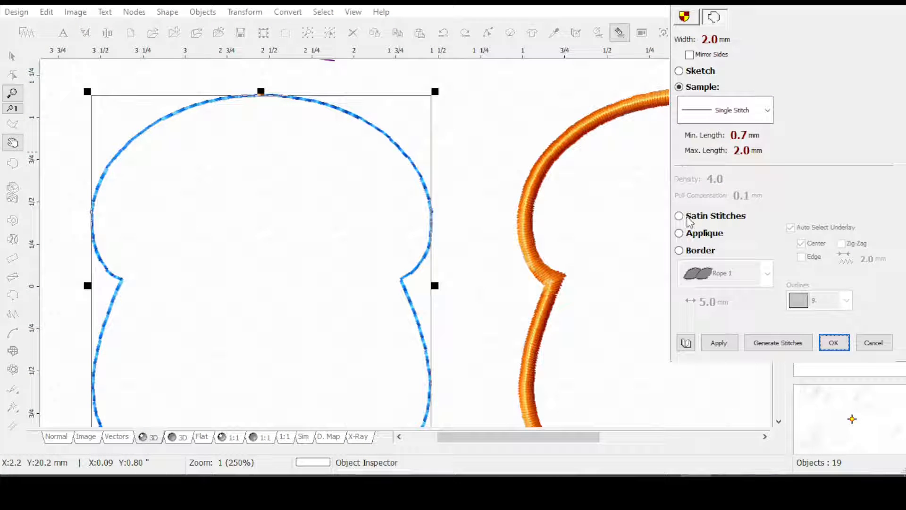
{"action": "left_click", "coordinate": [679, 216]}
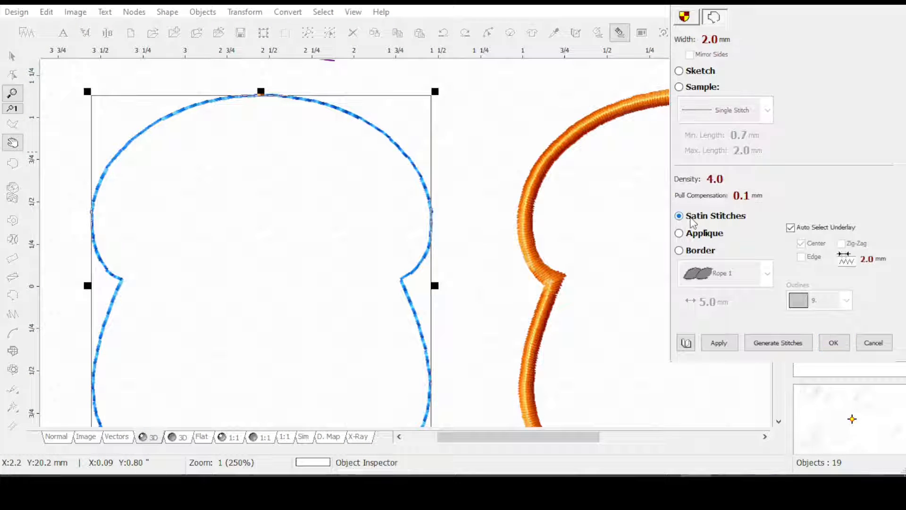
{"action": "left_click", "coordinate": [687, 42]}
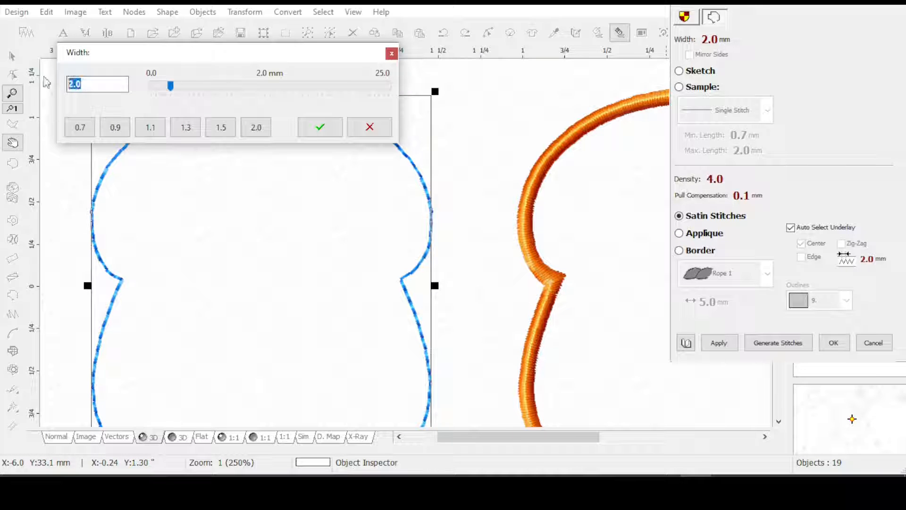
{"action": "left_click", "coordinate": [320, 127]}
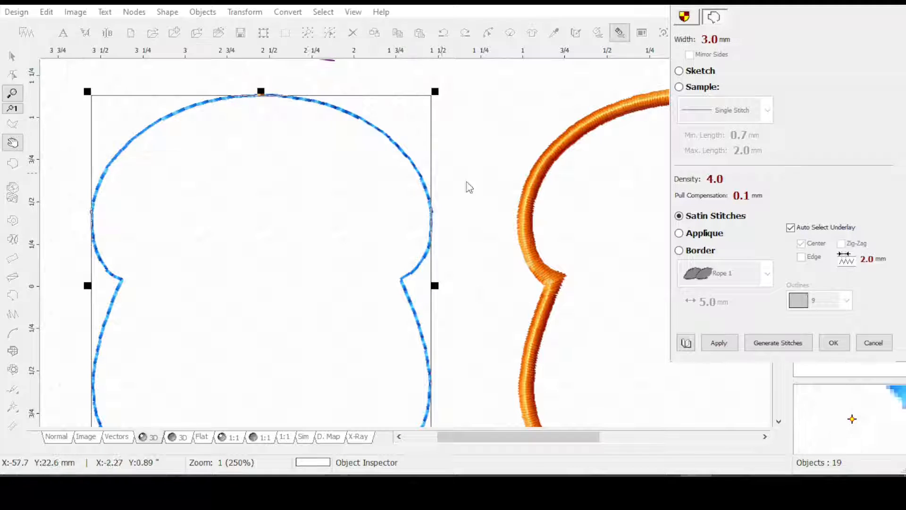
{"action": "left_click", "coordinate": [736, 353]}
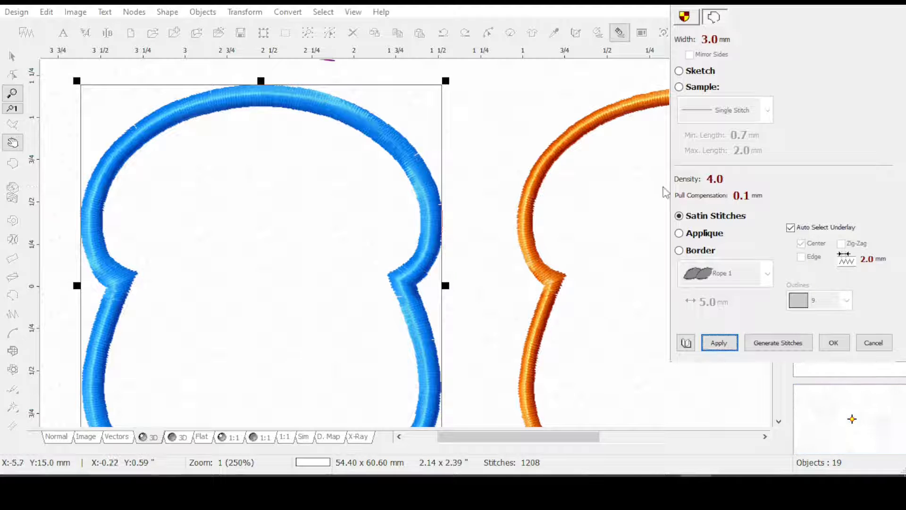
{"action": "left_click", "coordinate": [834, 342]}
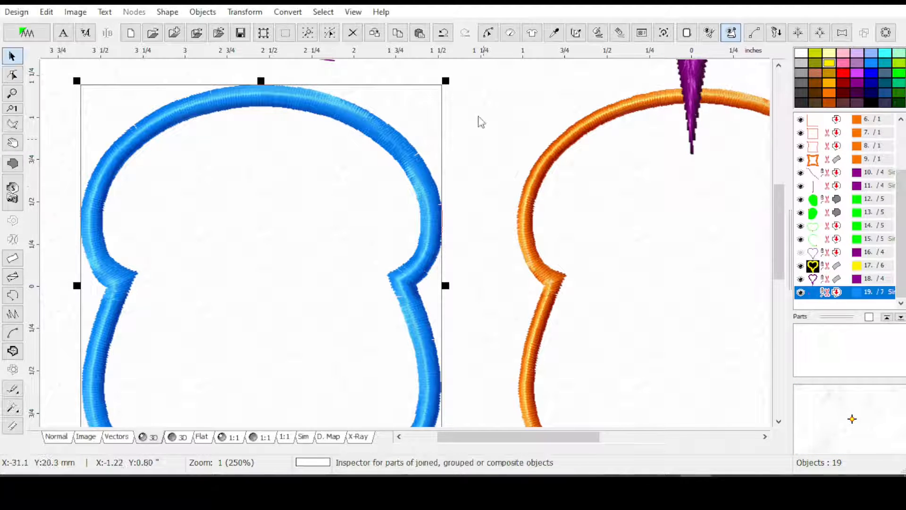
Start an Envelope on the blue outline in the Normal view, with horizontal and vertical edges both set to 2 Curves
{"action": "left_click", "coordinate": [244, 11]}
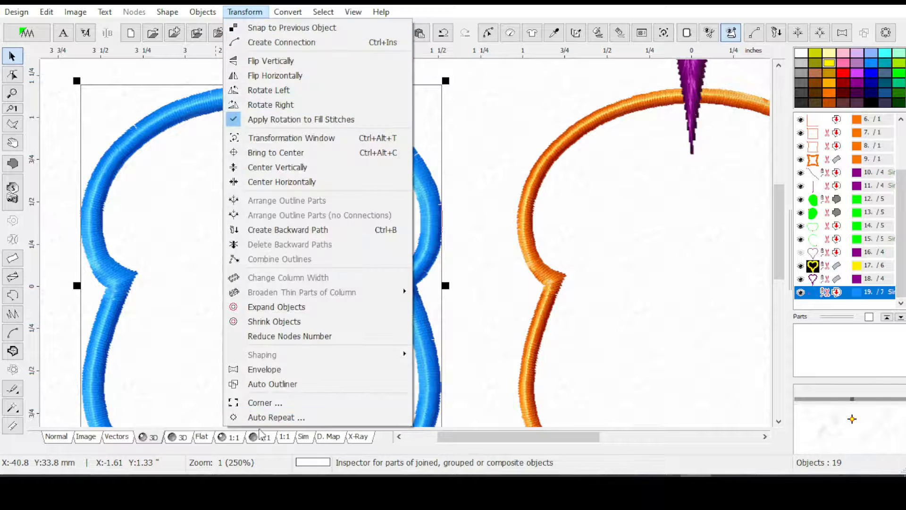
{"action": "left_click", "coordinate": [257, 369]}
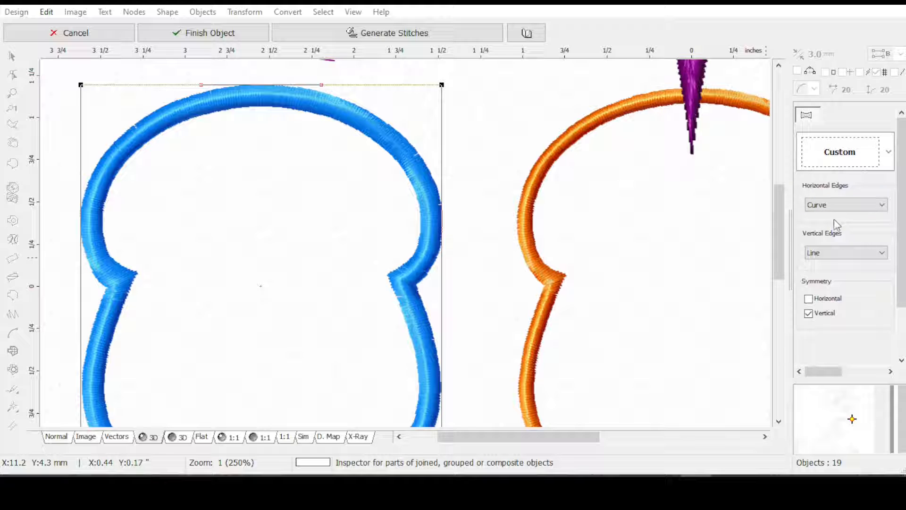
{"action": "left_click", "coordinate": [56, 437]}
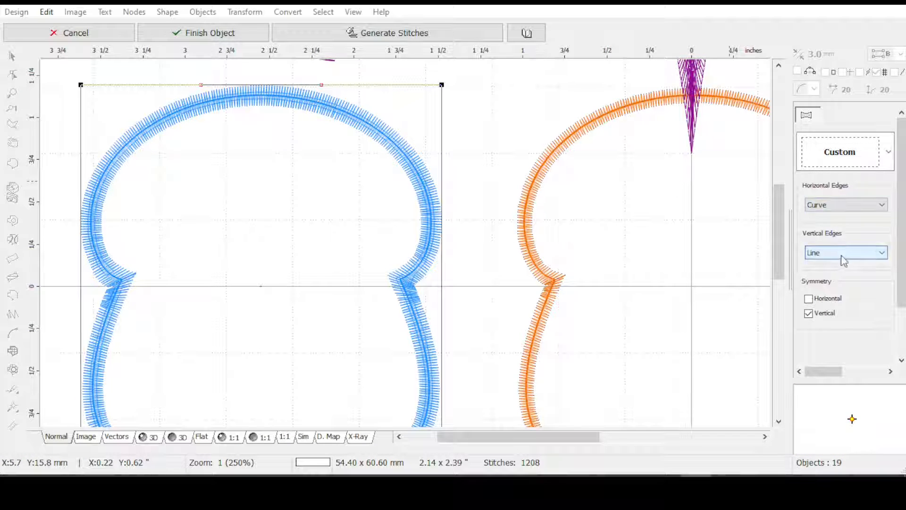
{"action": "left_click", "coordinate": [877, 252]}
{"action": "left_click", "coordinate": [820, 290]}
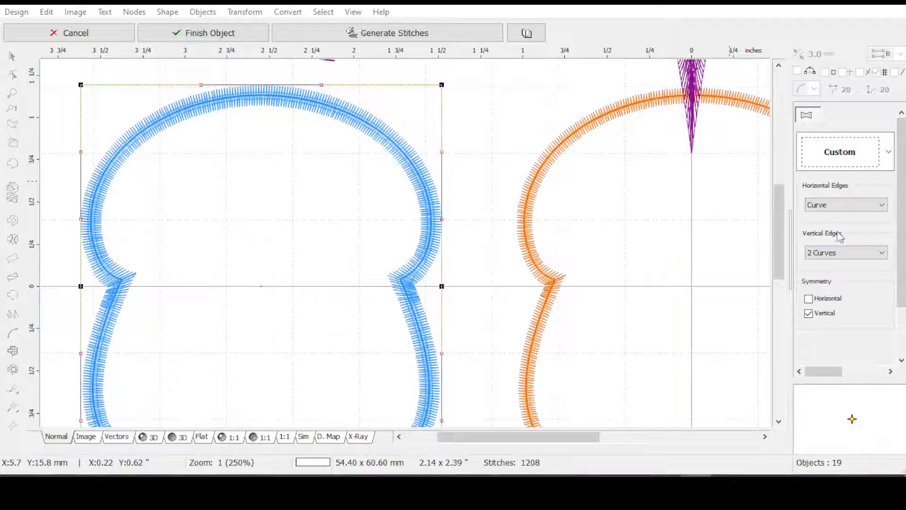
{"action": "left_click", "coordinate": [832, 205]}
{"action": "left_click", "coordinate": [823, 243]}
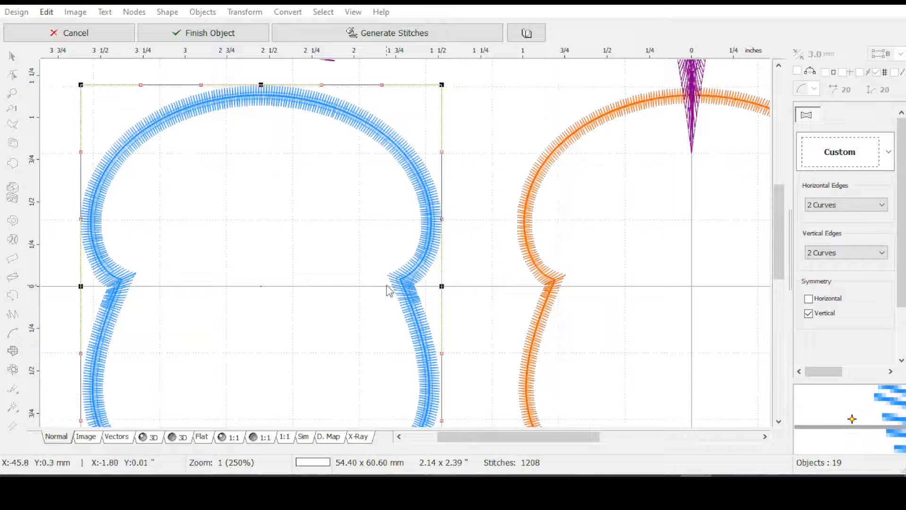
Pull the envelope's middle side node about 3/4 inch inward to pinch the blue shape's waist, generate stitches and show them in 3D
{"action": "left_click_drag", "start_coordinate": [443, 287], "coordinate": [318, 291]}
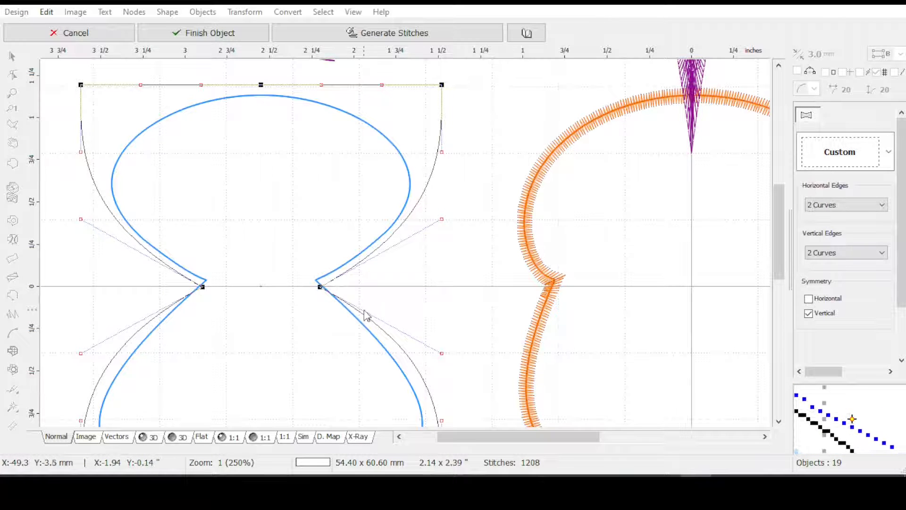
{"action": "left_click", "coordinate": [361, 34]}
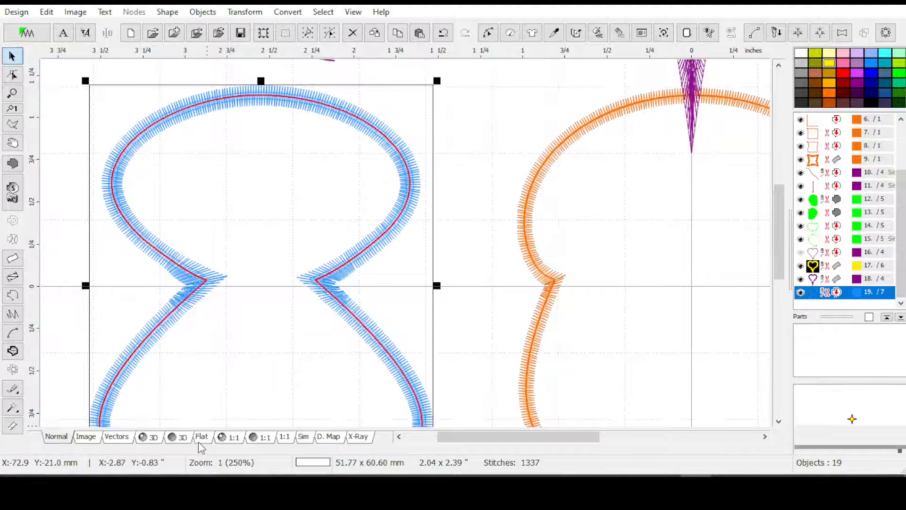
{"action": "left_click", "coordinate": [151, 438]}
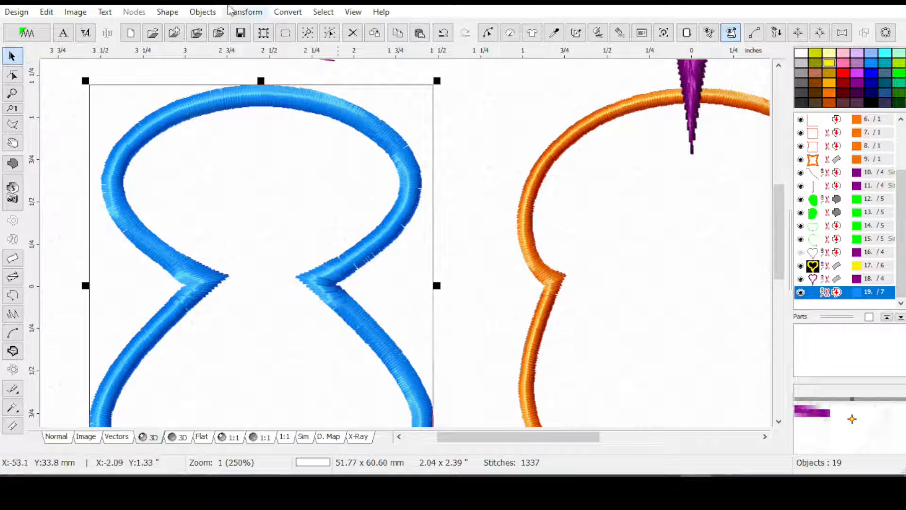
Start an Envelope on the pinched blue outline with horizontal and vertical edges both set to 2 Curves
{"action": "left_click", "coordinate": [243, 12]}
{"action": "left_click", "coordinate": [283, 375]}
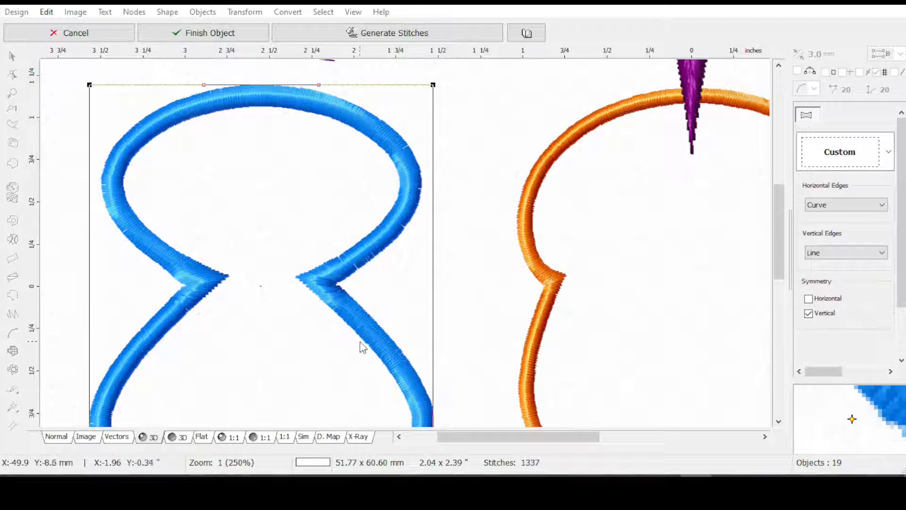
{"action": "left_click", "coordinate": [835, 205]}
{"action": "left_click", "coordinate": [830, 234]}
{"action": "left_click", "coordinate": [831, 254]}
{"action": "left_click", "coordinate": [836, 296]}
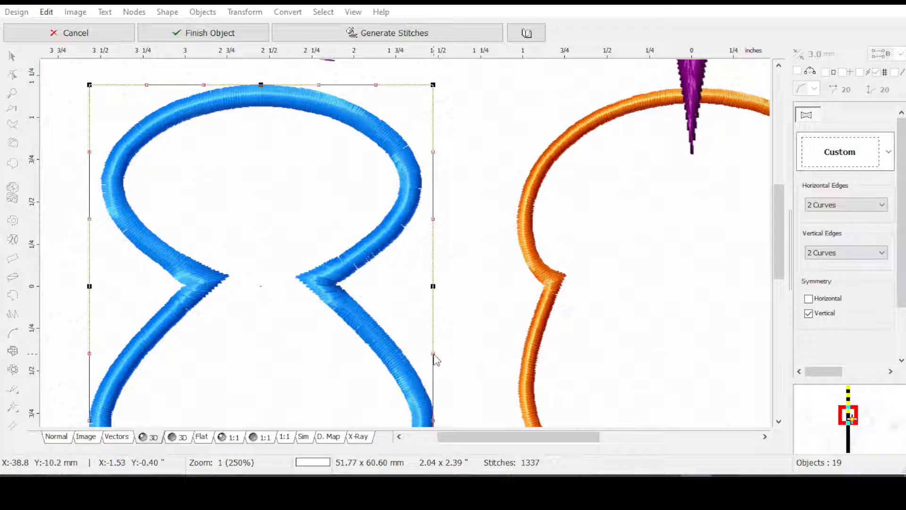
Pull both curve handles of the envelope's lower side edge up about 0.7 inch each, generate stitches and show them in 3D
{"action": "left_click_drag", "start_coordinate": [432, 353], "coordinate": [433, 241]}
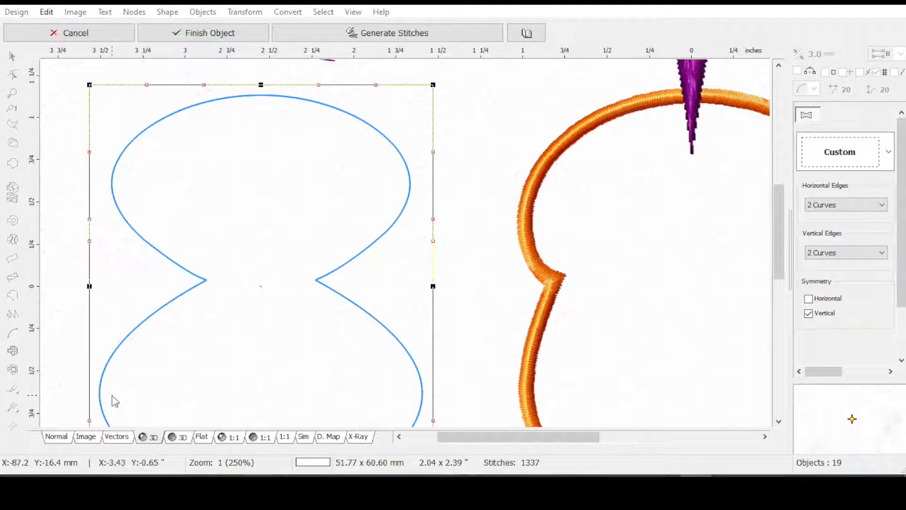
{"action": "left_click", "coordinate": [57, 438]}
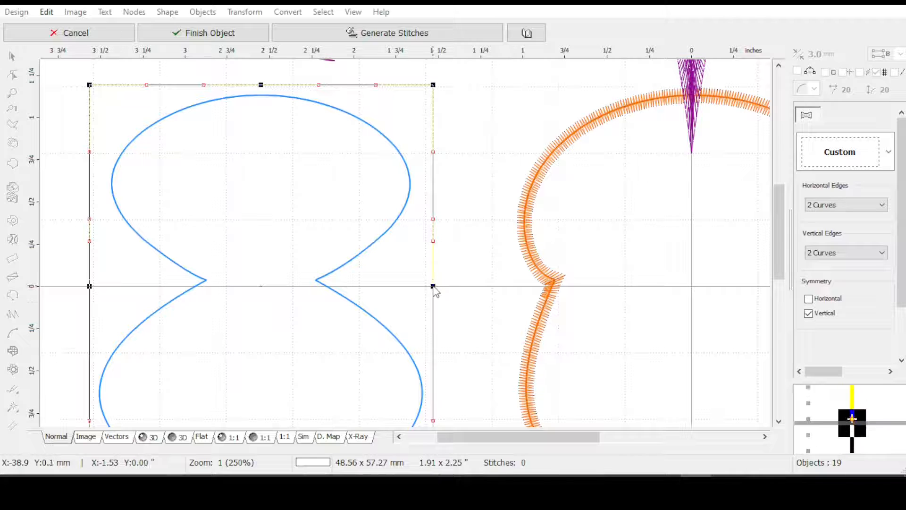
{"action": "left_click_drag", "start_coordinate": [779, 248], "coordinate": [779, 263]}
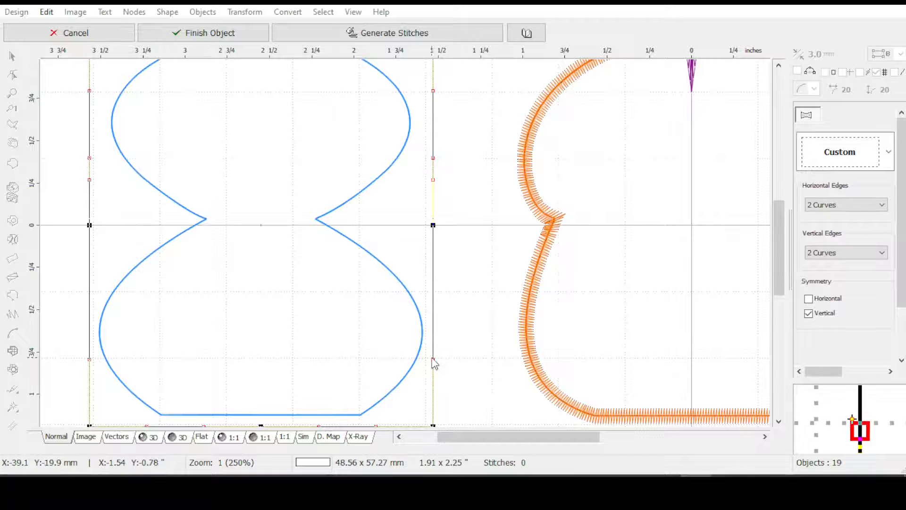
{"action": "left_click_drag", "start_coordinate": [433, 359], "coordinate": [436, 241]}
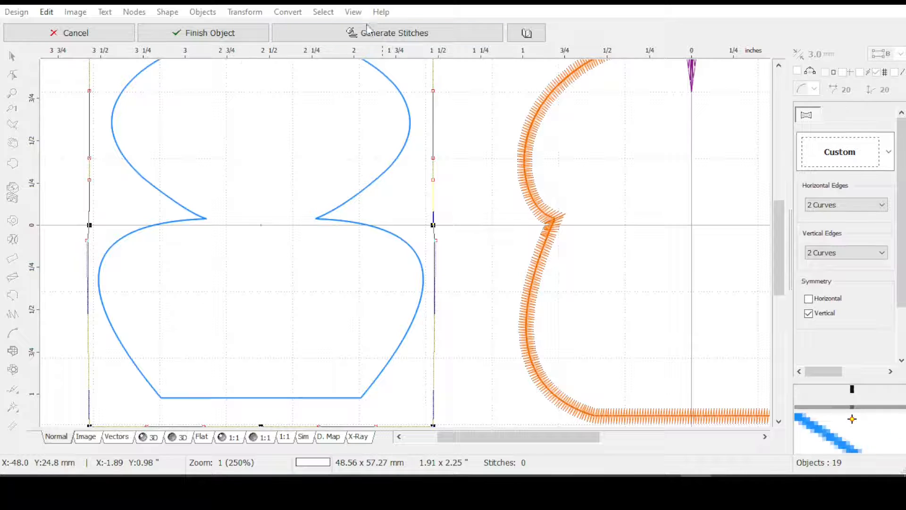
{"action": "left_click", "coordinate": [368, 32]}
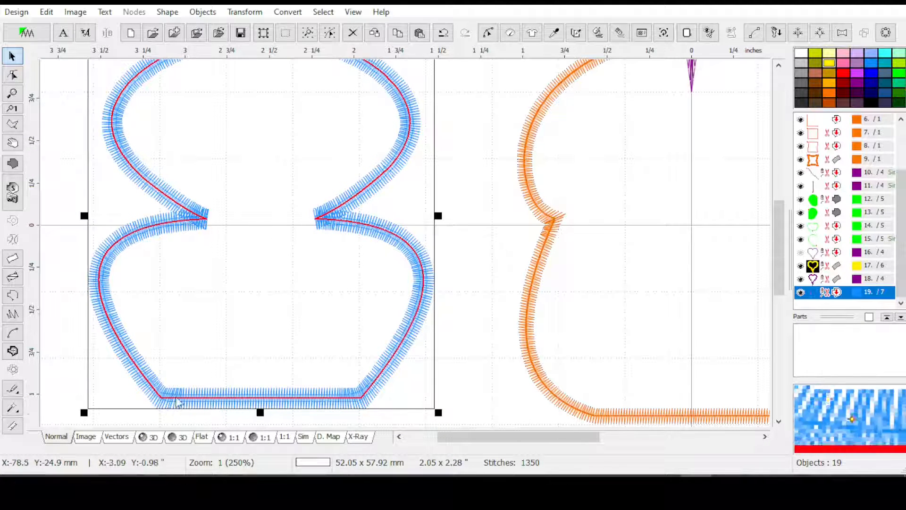
{"action": "left_click", "coordinate": [150, 442]}
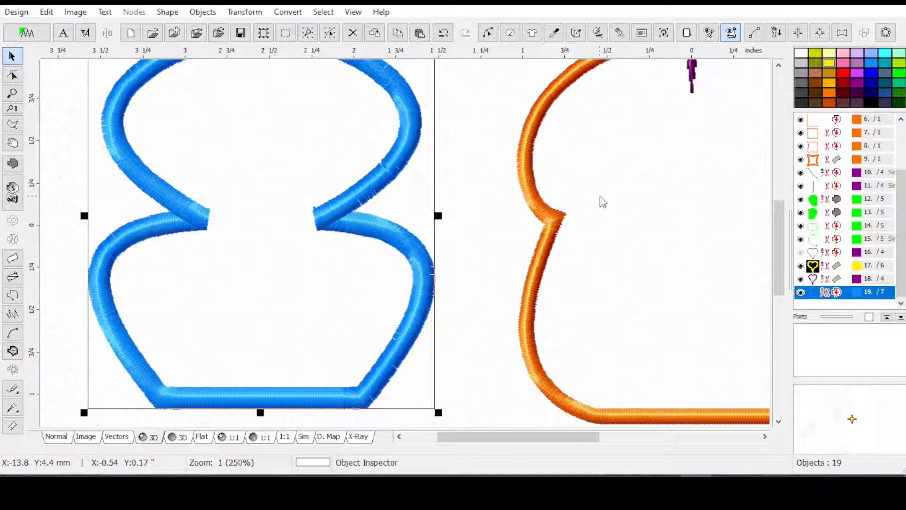
{"action": "left_click", "coordinate": [283, 12]}
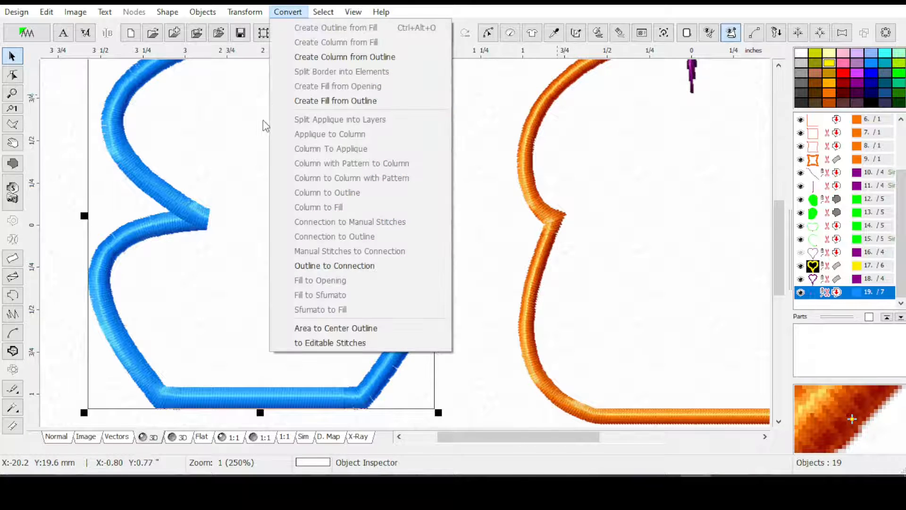
{"action": "left_click", "coordinate": [323, 102]}
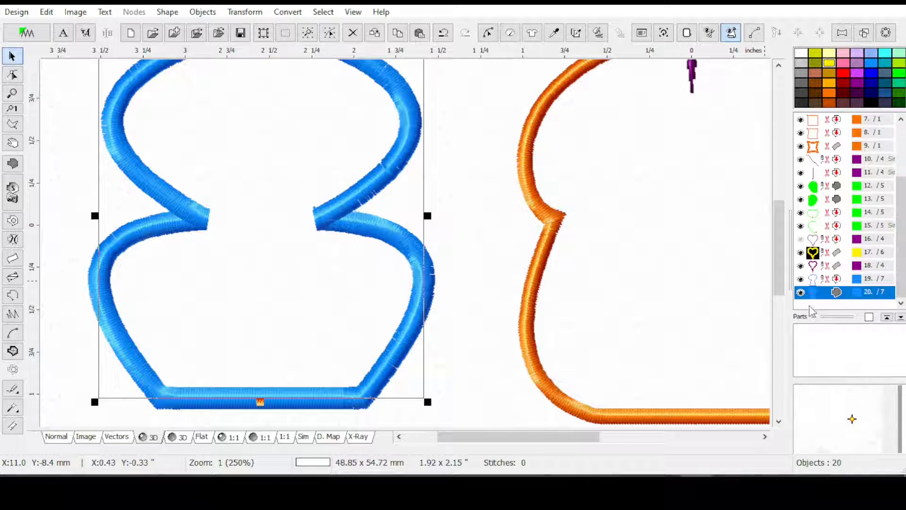
{"action": "key", "text": "ctrl+z"}
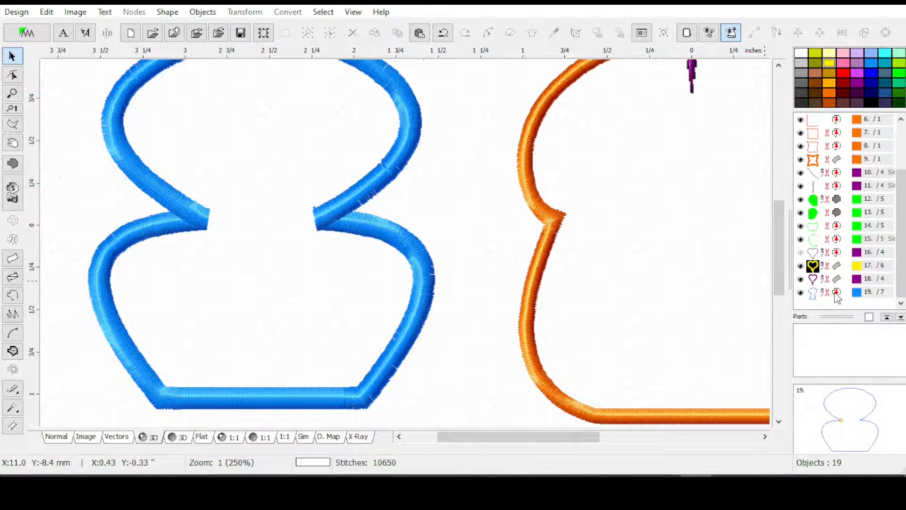
Create a column from the blue outline and clear the selection
{"action": "left_click", "coordinate": [293, 13]}
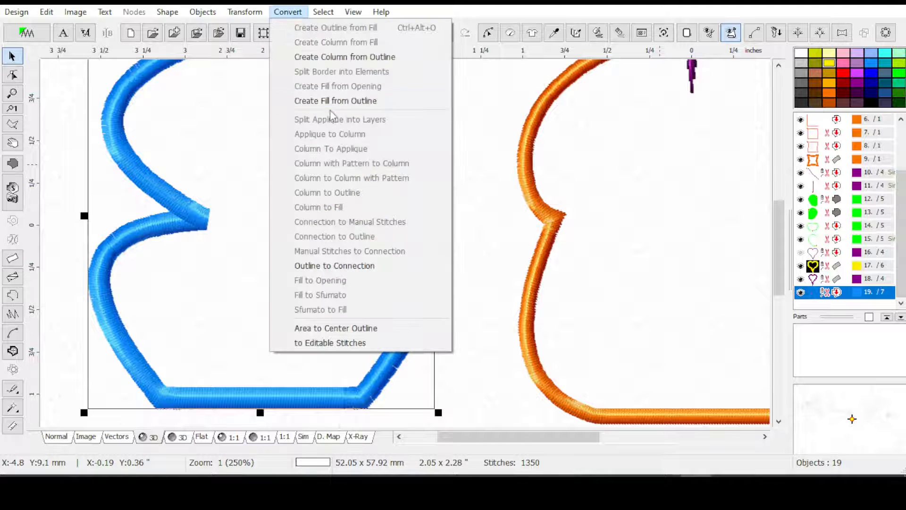
{"action": "left_click", "coordinate": [328, 56]}
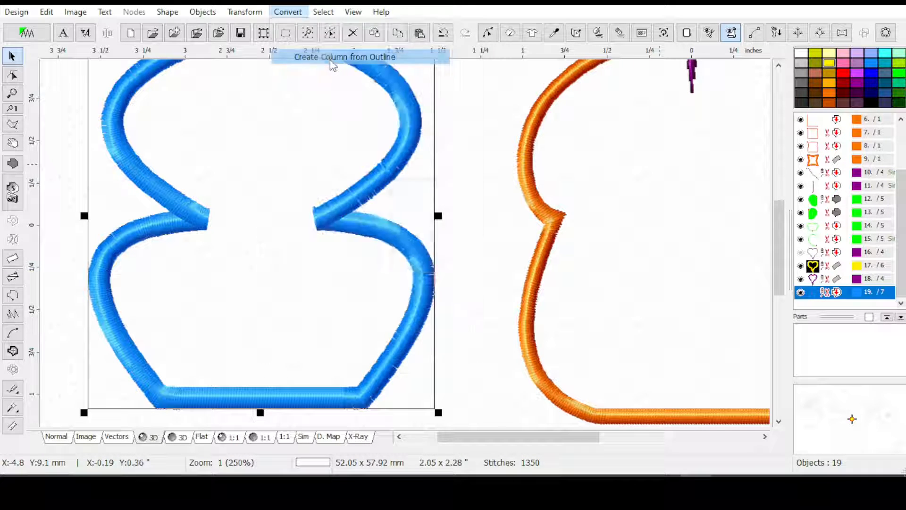
{"action": "left_click", "coordinate": [453, 260]}
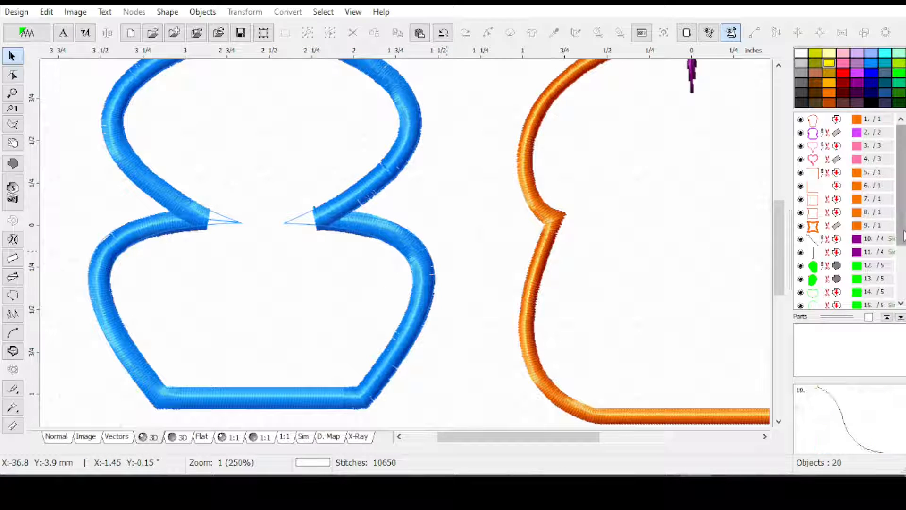
Hide the original blue outline and generate stitches for the new blue column
{"action": "scroll", "coordinate": [840, 264], "scroll_direction": "down", "scroll_amount": 2}
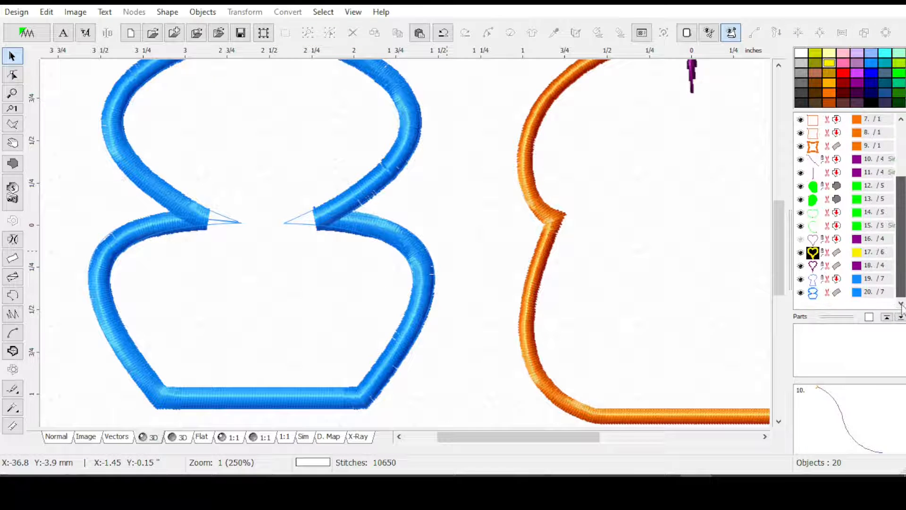
{"action": "left_click", "coordinate": [800, 278]}
{"action": "left_click", "coordinate": [813, 292]}
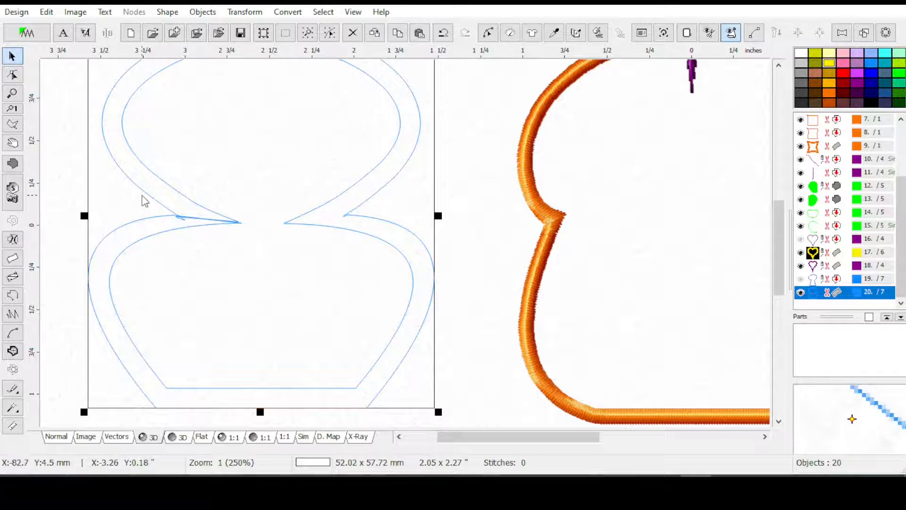
{"action": "left_click", "coordinate": [598, 33]}
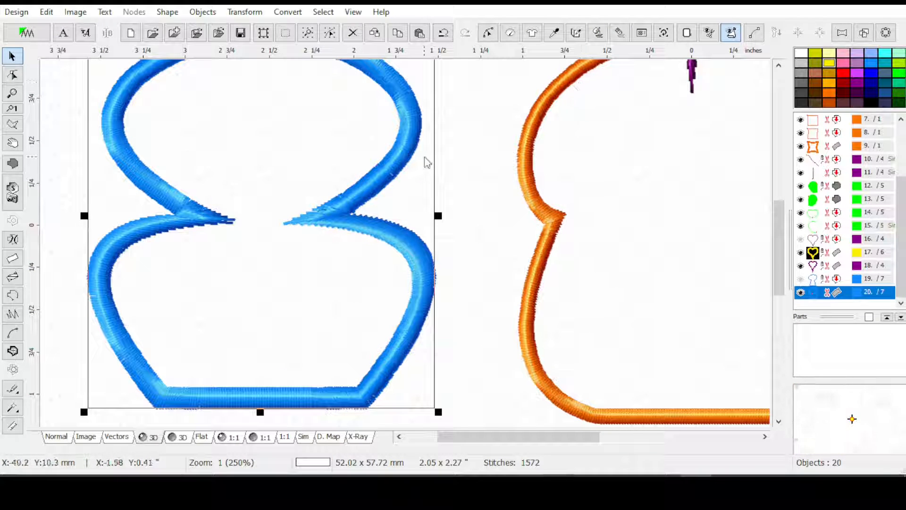
Try the blue column with Auto Corners off, switch Auto Corners back on and accept the parameters
{"action": "left_click", "coordinate": [513, 38]}
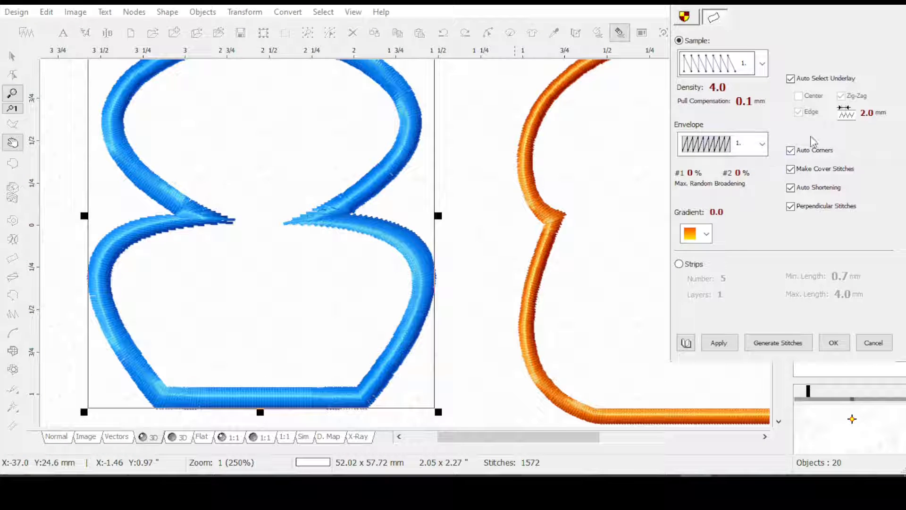
{"action": "left_click", "coordinate": [791, 151]}
{"action": "left_click", "coordinate": [719, 343]}
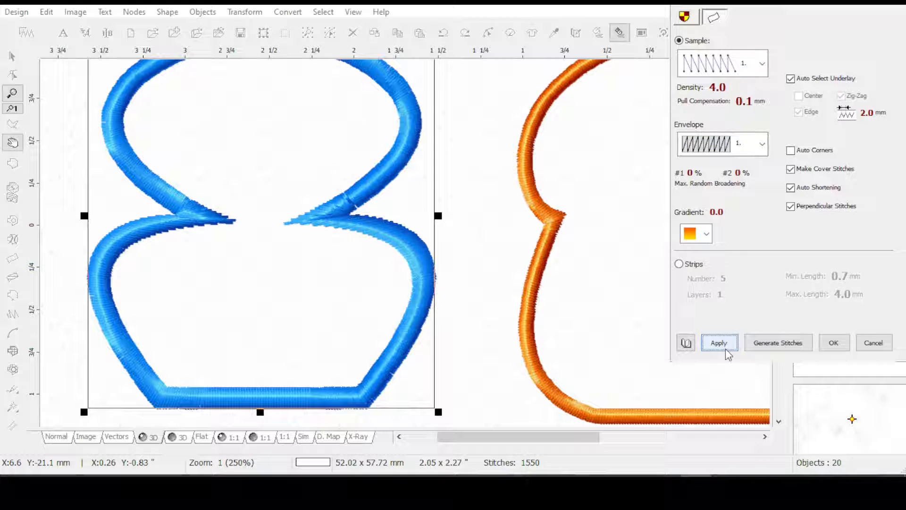
{"action": "left_click", "coordinate": [791, 151]}
{"action": "left_click", "coordinate": [719, 343]}
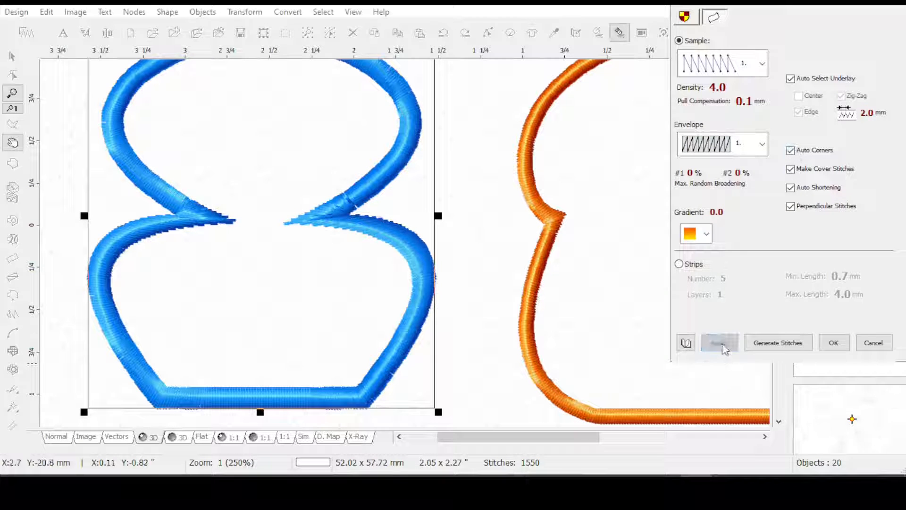
{"action": "left_click", "coordinate": [833, 343]}
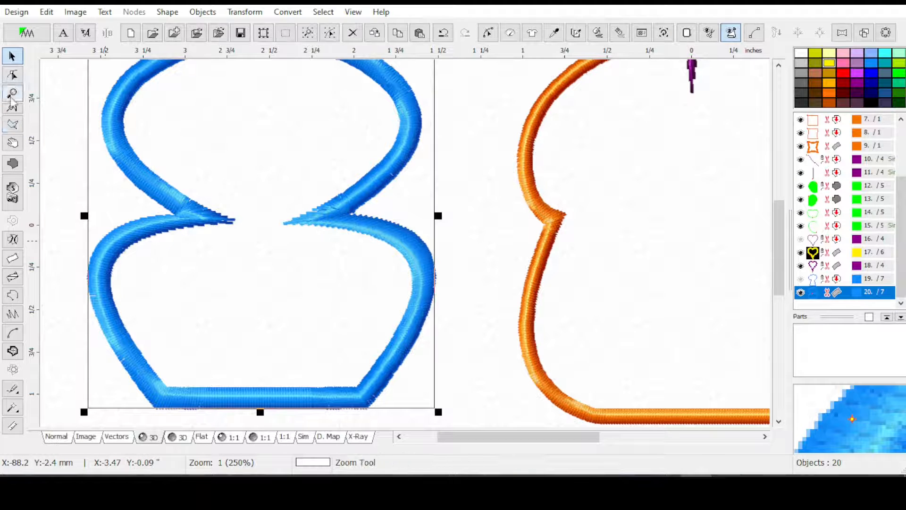
Examine the blue column's nodes up close around its left waist tip, and leave node editing without changes
{"action": "left_click", "coordinate": [12, 74]}
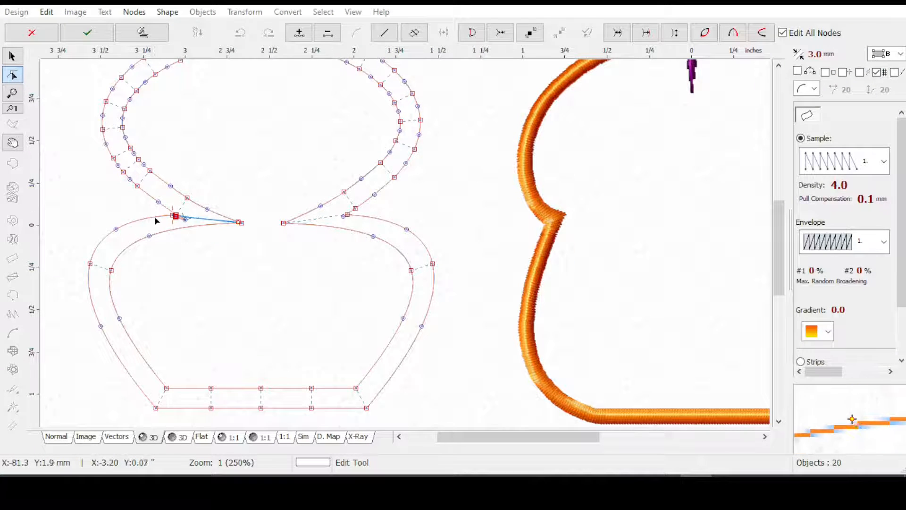
{"action": "scroll", "coordinate": [155, 210], "scroll_direction": "up", "scroll_amount": 2}
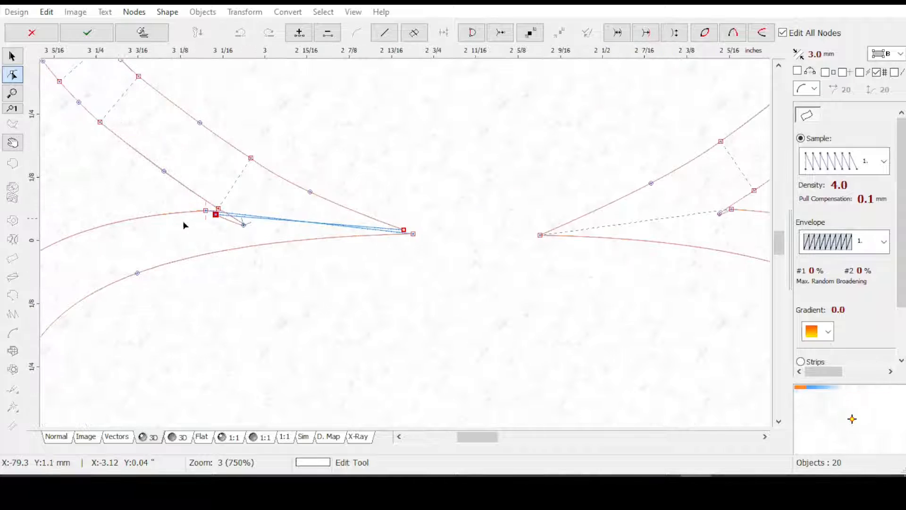
{"action": "scroll", "coordinate": [186, 230], "scroll_direction": "up", "scroll_amount": 1}
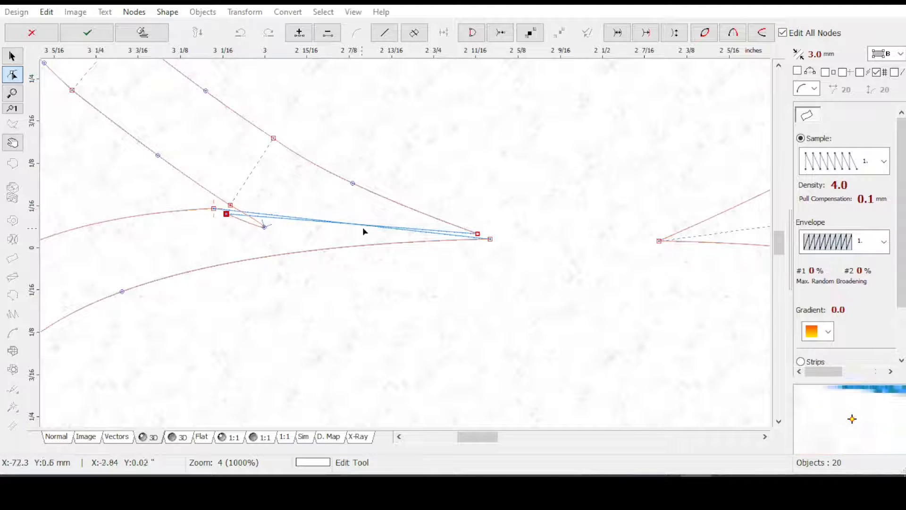
{"action": "key", "text": "Escape"}
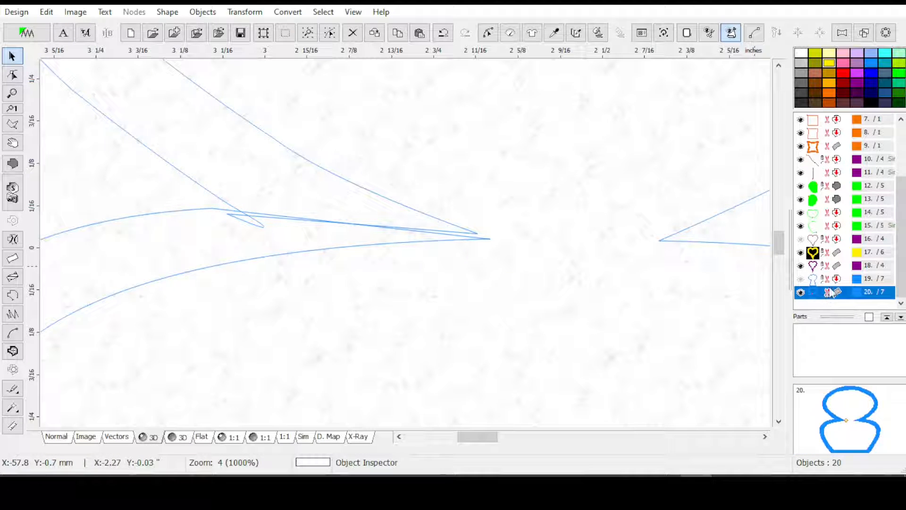
Duplicate the blue column, colour the copy yellow and select the blue original
{"action": "key", "text": "ctrl+d"}
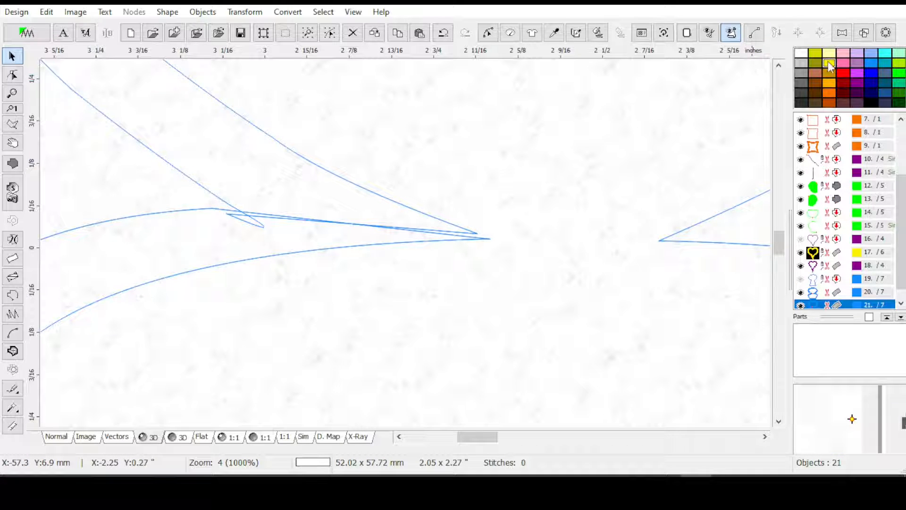
{"action": "left_click", "coordinate": [830, 291]}
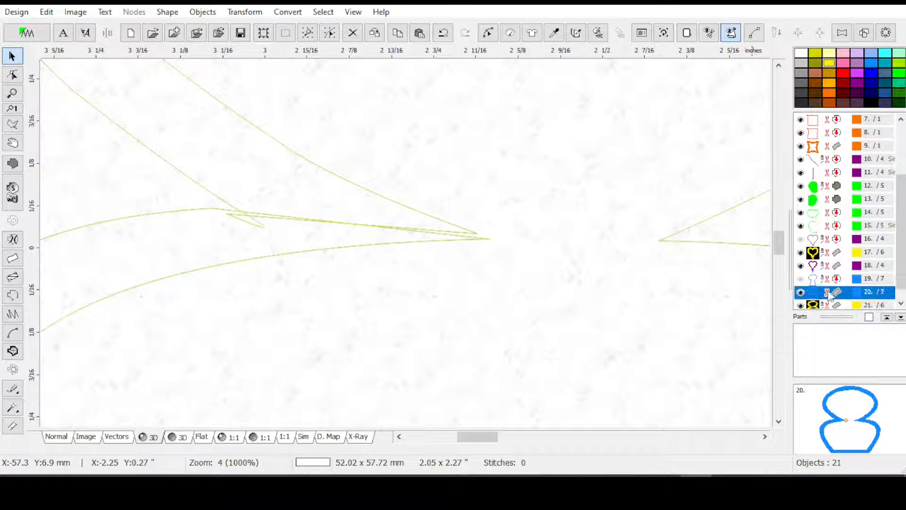
Edit the blue column's nodes with grid snapping off and delete the stray overlapping node beside the left waist tip
{"action": "left_click", "coordinate": [488, 32]}
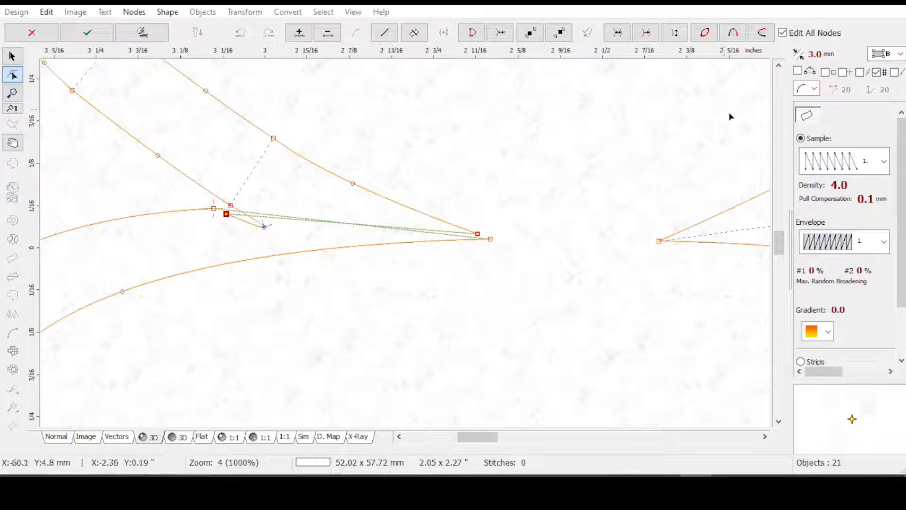
{"action": "left_click", "coordinate": [859, 73]}
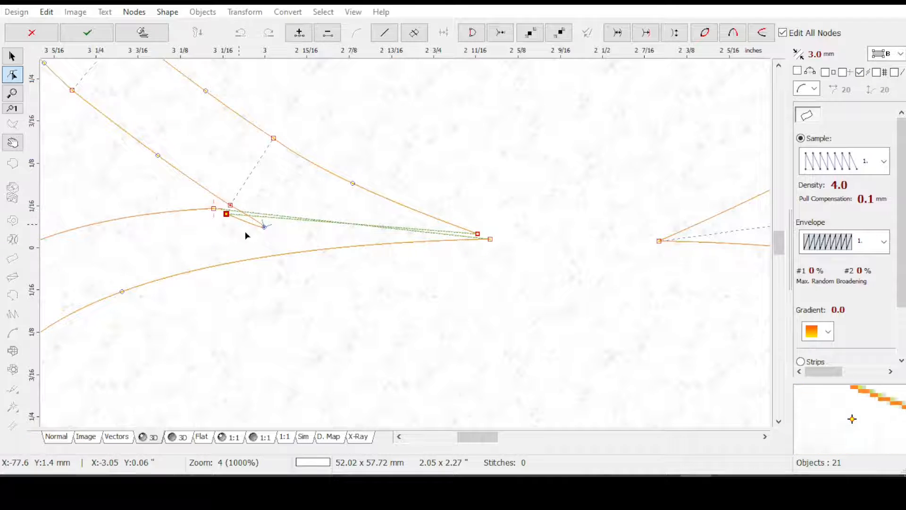
{"action": "left_click_drag", "start_coordinate": [227, 216], "coordinate": [327, 222]}
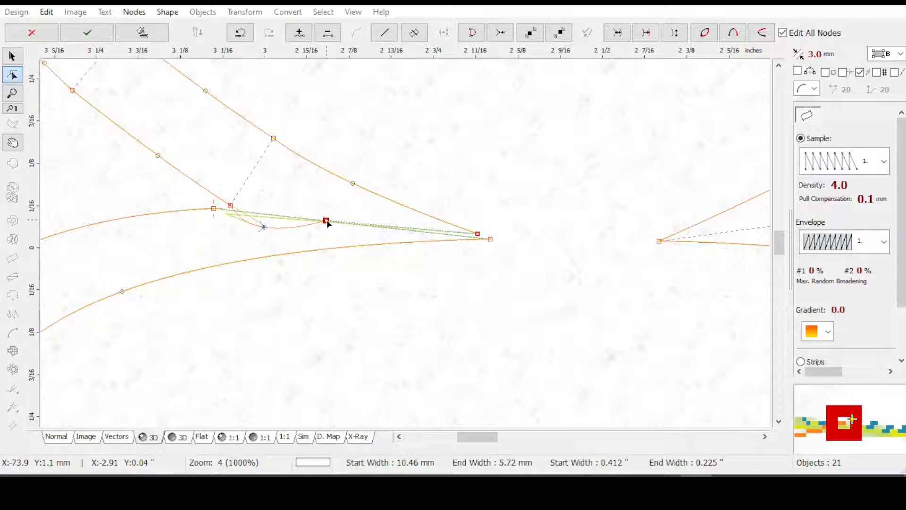
{"action": "key", "text": "Delete"}
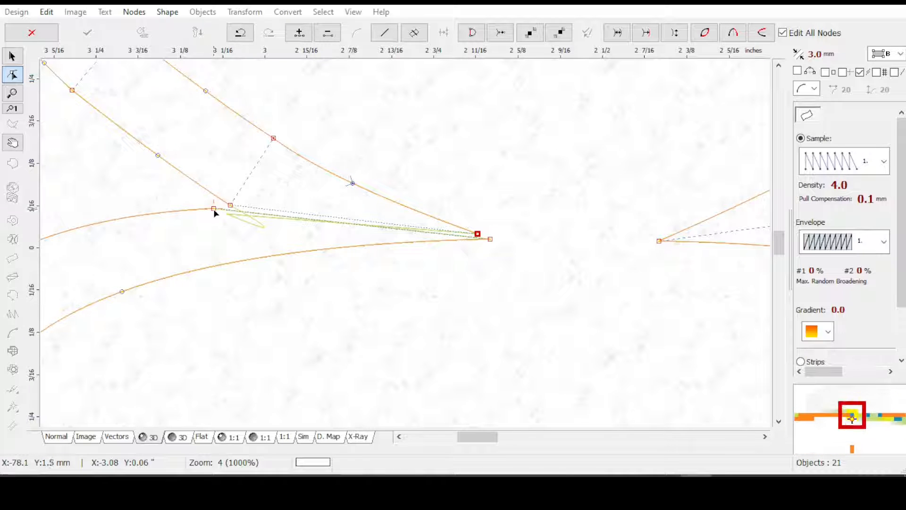
Delete the extra outer-edge node just above the blue column's right waist notch to remove the small overlapping loop
{"action": "left_click_drag", "start_coordinate": [481, 438], "coordinate": [504, 439]}
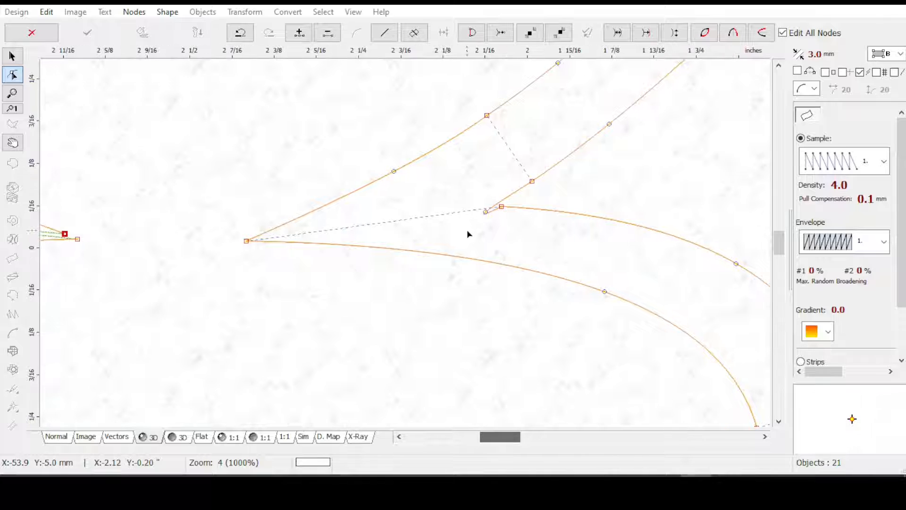
{"action": "left_click", "coordinate": [485, 212]}
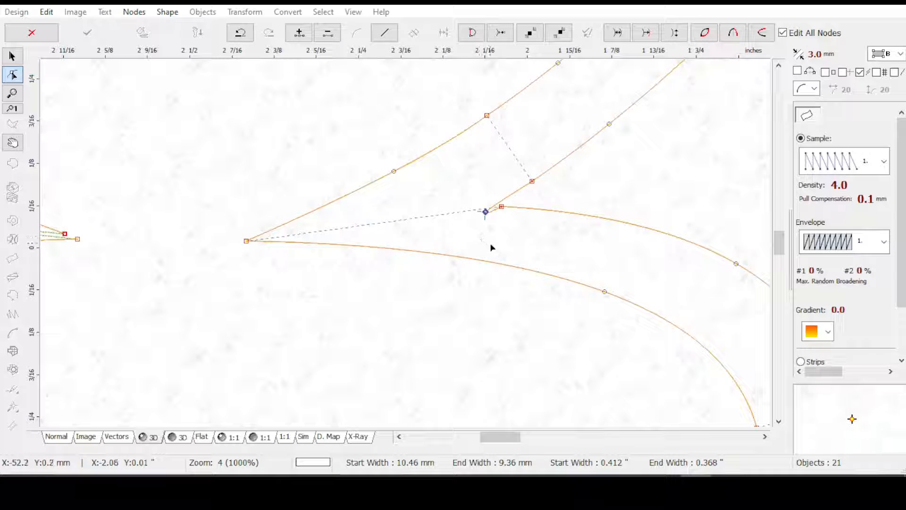
{"action": "left_click", "coordinate": [532, 181]}
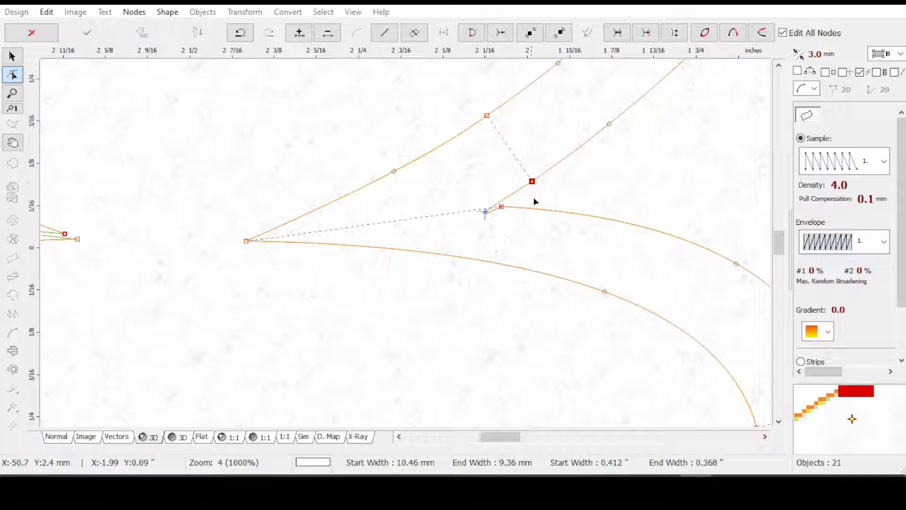
{"action": "left_click", "coordinate": [609, 124]}
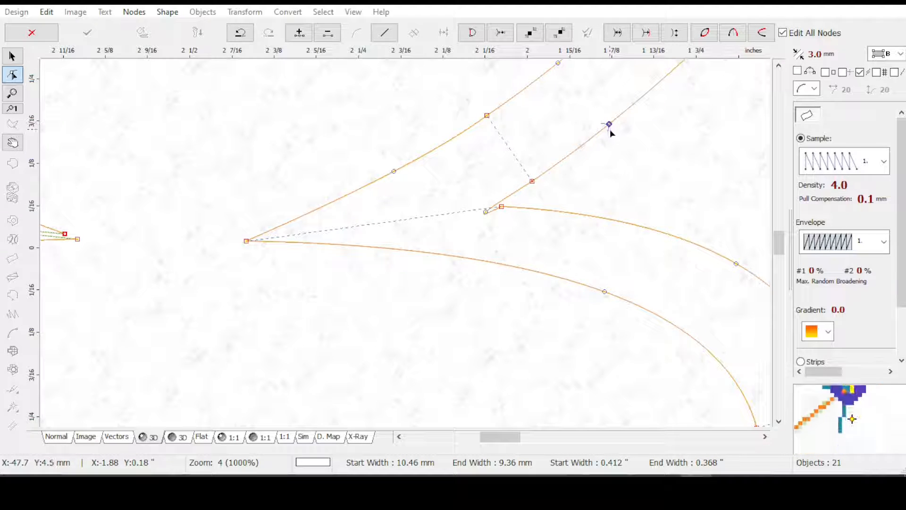
{"action": "left_click", "coordinate": [485, 212]}
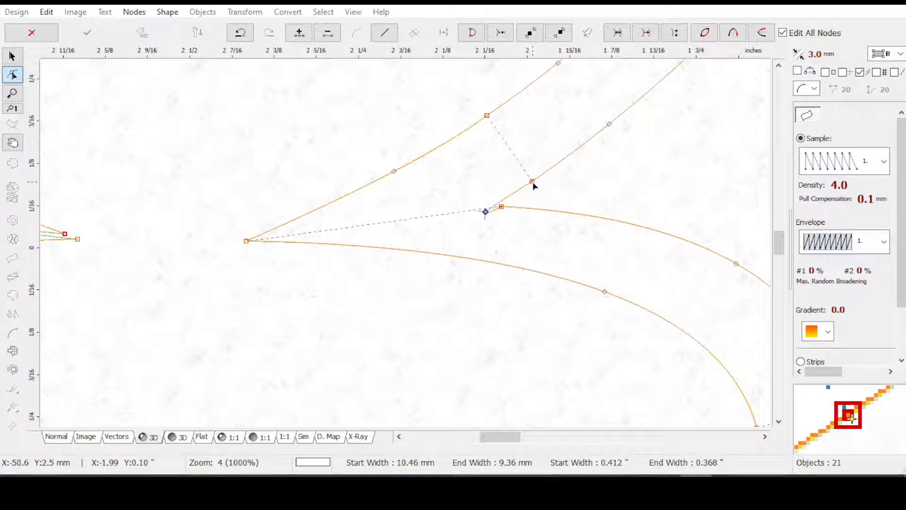
{"action": "key", "text": "Delete"}
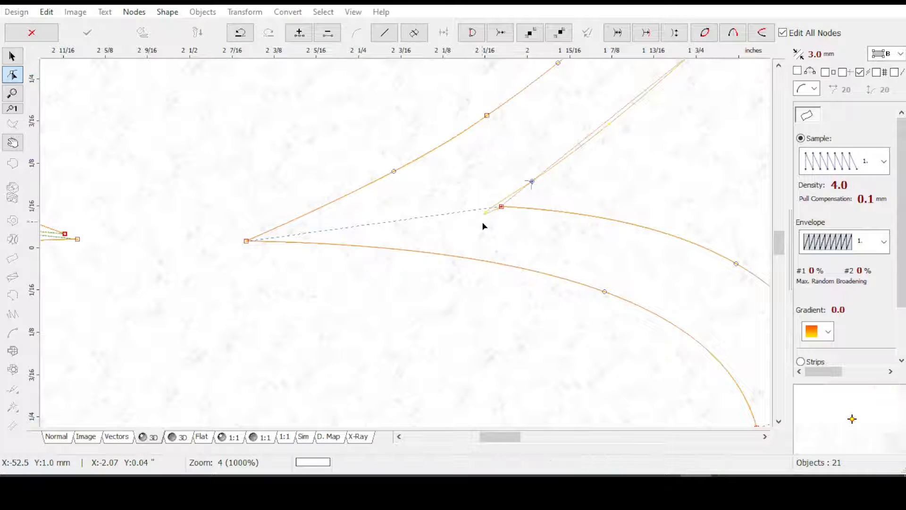
{"action": "mouse_move", "coordinate": [501, 207]}
{"action": "left_mouse_down"}
{"action": "mouse_move", "coordinate": [490, 206]}
{"action": "mouse_move", "coordinate": [495, 215]}
{"action": "mouse_move", "coordinate": [485, 208]}
{"action": "mouse_move", "coordinate": [501, 207]}
{"action": "left_mouse_up"}
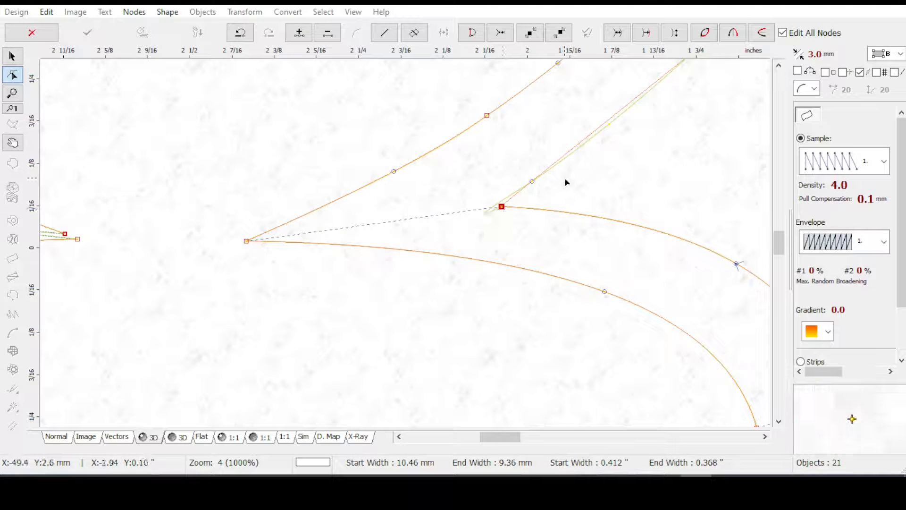
Move the curve point above the right waist notch up along the outer edge, so the edge follows its original curve
{"action": "left_click_drag", "start_coordinate": [534, 182], "coordinate": [584, 145]}
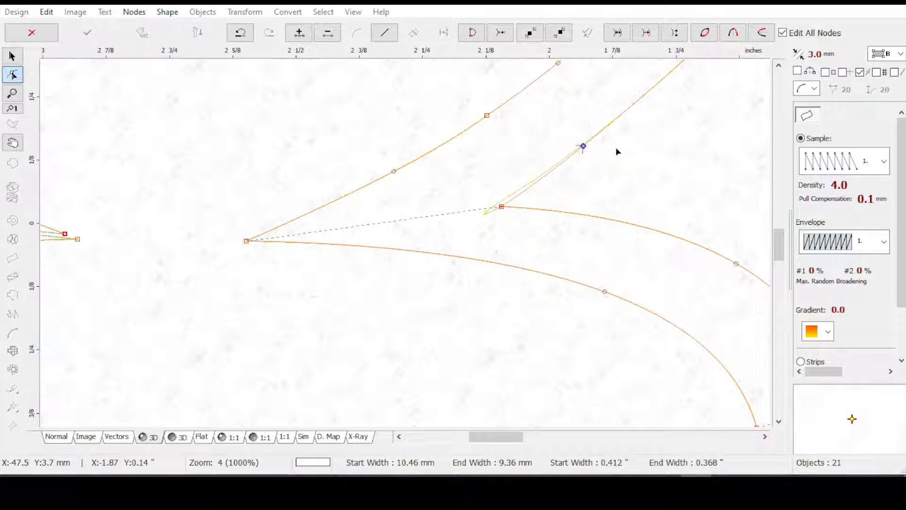
{"action": "scroll", "coordinate": [616, 154], "scroll_direction": "down", "scroll_amount": 1}
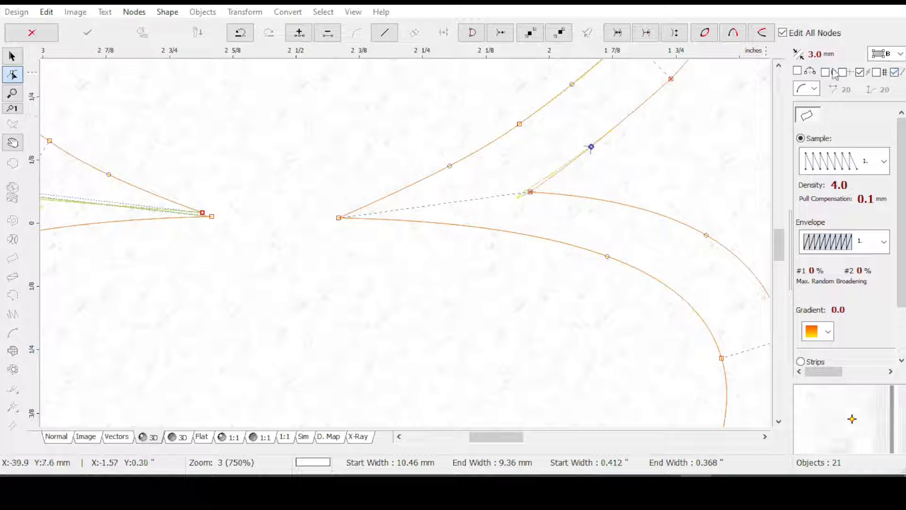
{"action": "mouse_move", "coordinate": [592, 148]}
{"action": "left_mouse_down"}
{"action": "mouse_move", "coordinate": [603, 142]}
{"action": "mouse_move", "coordinate": [591, 153]}
{"action": "left_mouse_up"}
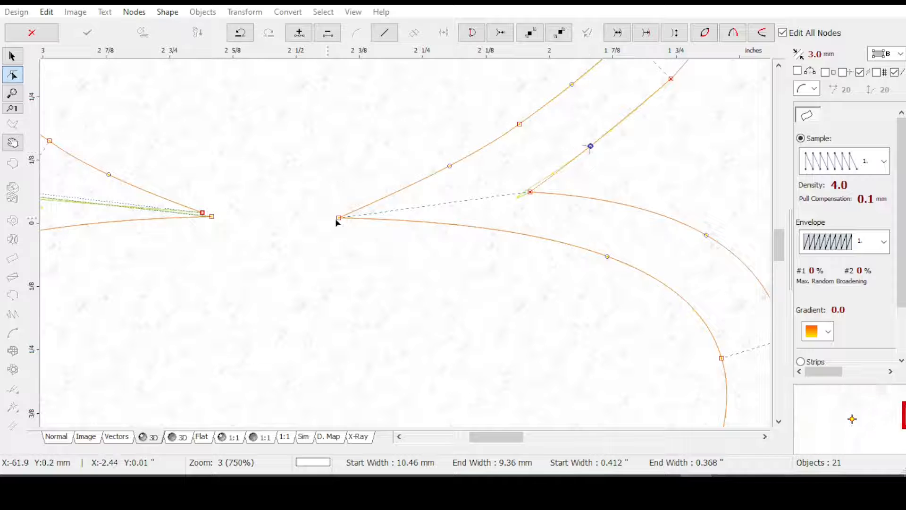
Close the blue column at the left waist tip and move its outer joint node onto the left waist notch
{"action": "mouse_move", "coordinate": [497, 436]}
{"action": "left_mouse_down"}
{"action": "mouse_move", "coordinate": [481, 441]}
{"action": "mouse_move", "coordinate": [497, 444]}
{"action": "left_mouse_up"}
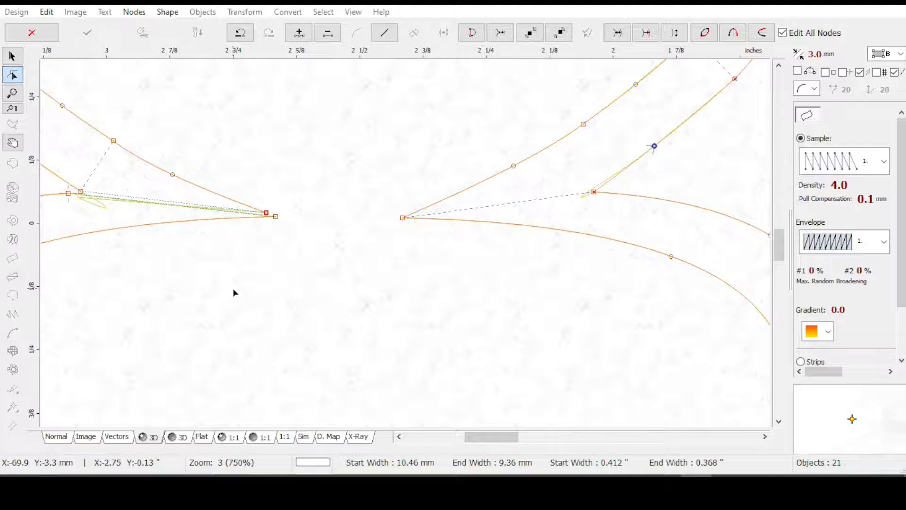
{"action": "scroll", "coordinate": [233, 289], "scroll_direction": "down", "scroll_amount": 1}
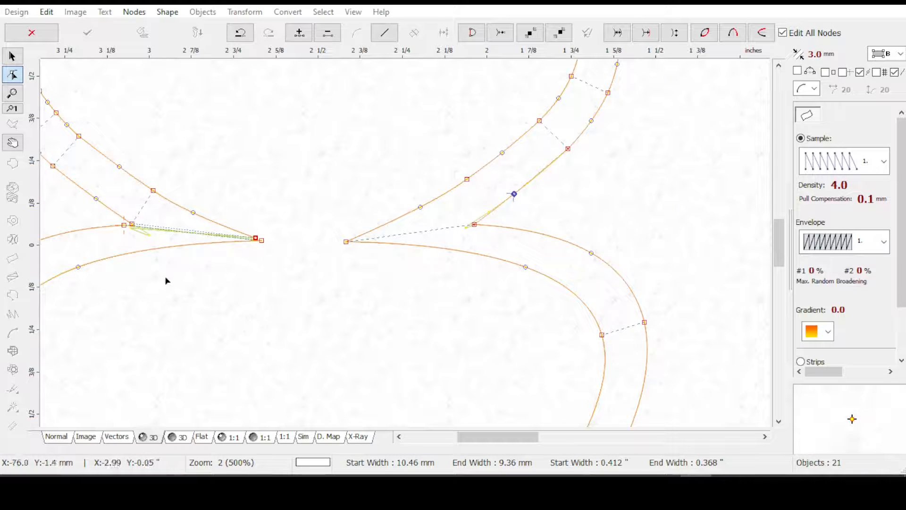
{"action": "left_click_drag", "start_coordinate": [229, 309], "coordinate": [377, 317]}
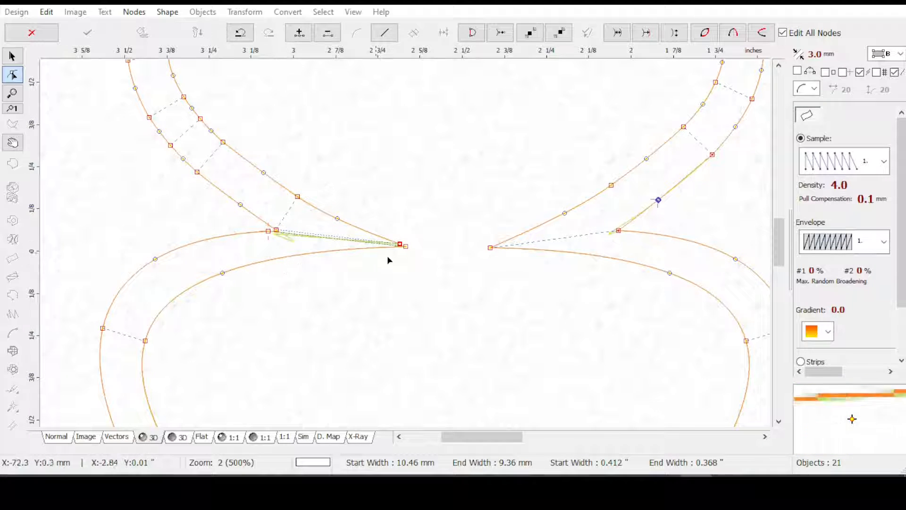
{"action": "left_click", "coordinate": [57, 439]}
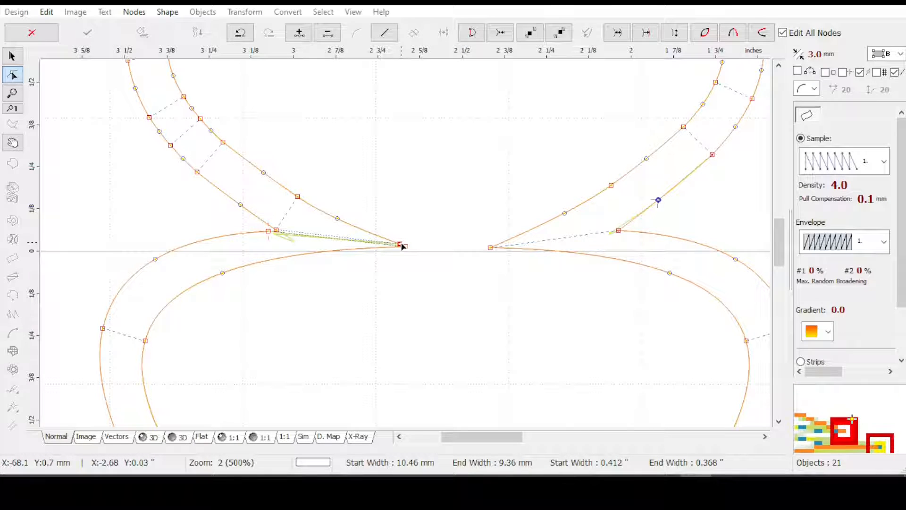
{"action": "left_click", "coordinate": [399, 245]}
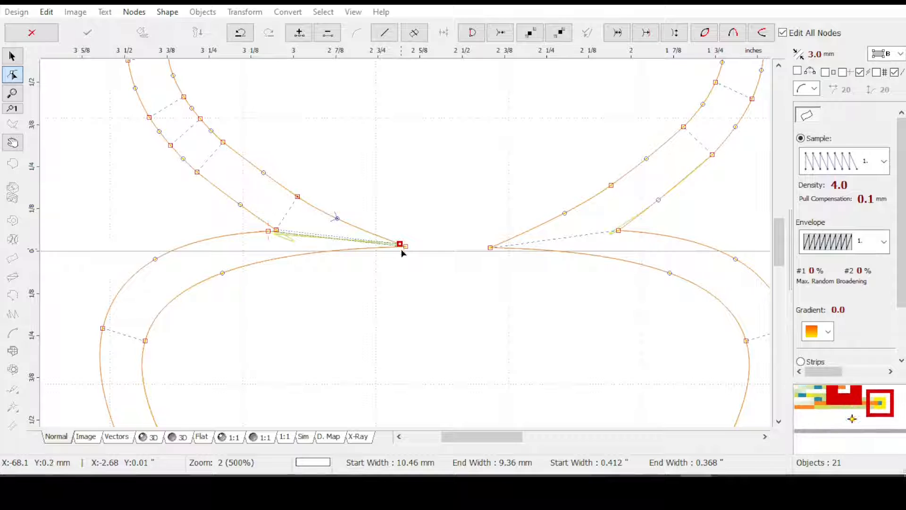
{"action": "mouse_move", "coordinate": [400, 244]}
{"action": "left_mouse_down"}
{"action": "mouse_move", "coordinate": [399, 210]}
{"action": "mouse_move", "coordinate": [400, 230]}
{"action": "left_mouse_up"}
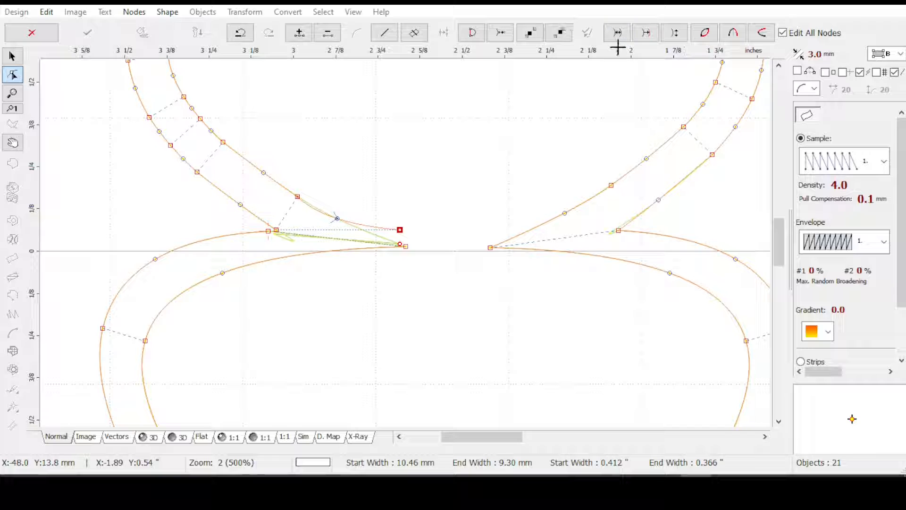
{"action": "left_click", "coordinate": [473, 37]}
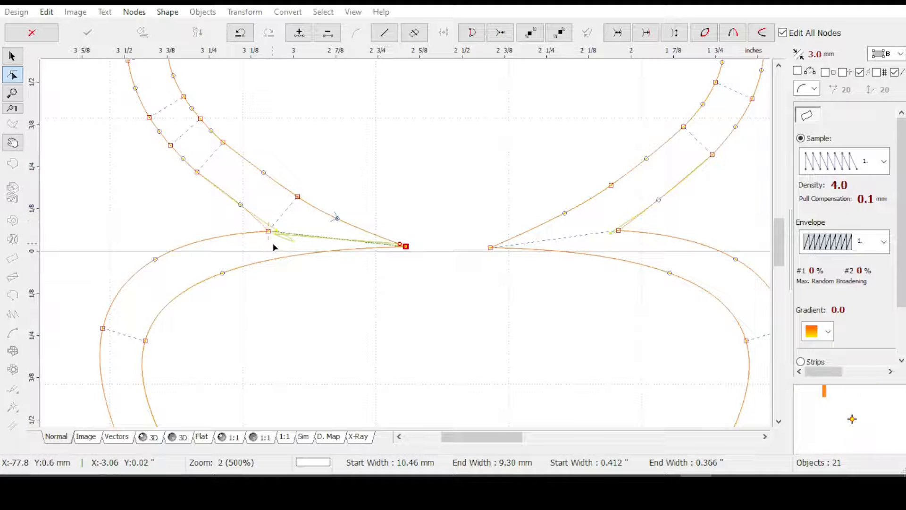
{"action": "mouse_move", "coordinate": [268, 230]}
{"action": "left_mouse_down"}
{"action": "mouse_move", "coordinate": [306, 234]}
{"action": "mouse_move", "coordinate": [268, 231]}
{"action": "mouse_move", "coordinate": [279, 230]}
{"action": "left_mouse_up"}
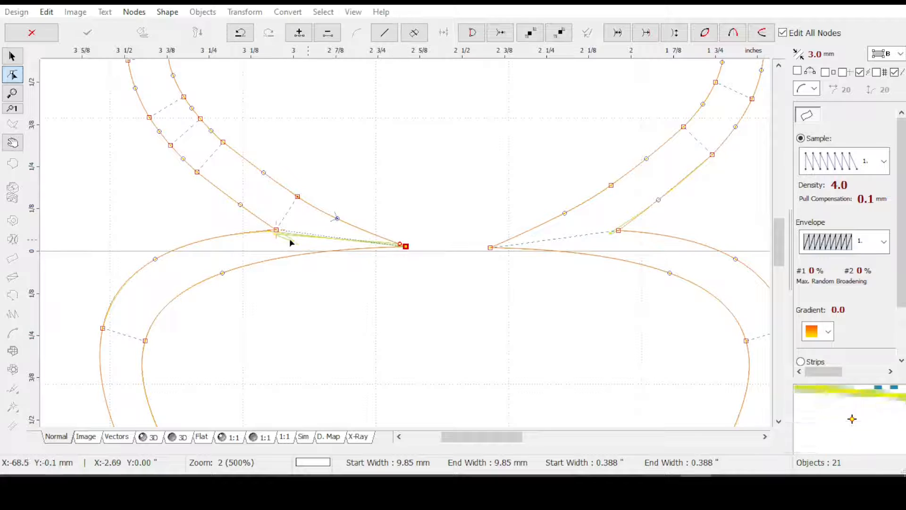
{"action": "left_click", "coordinate": [400, 245]}
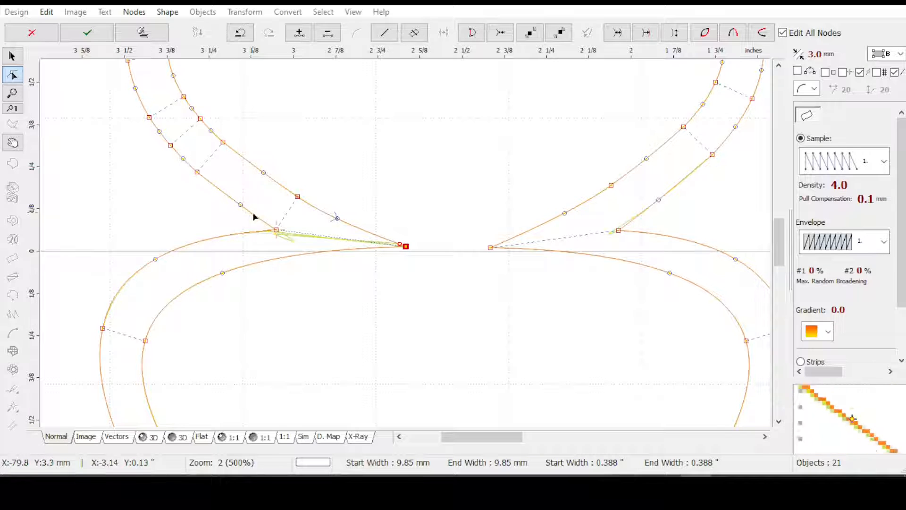
Pull the tip and notch end nodes away from the left waist joint to check them, and undo both moves
{"action": "left_click_drag", "start_coordinate": [405, 246], "coordinate": [409, 218]}
{"action": "left_click_drag", "start_coordinate": [277, 234], "coordinate": [280, 208]}
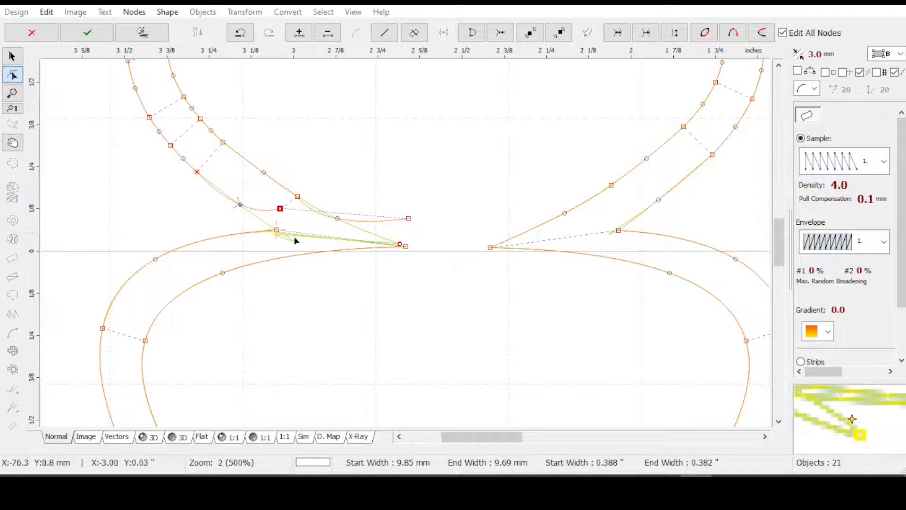
{"action": "key", "text": "ctrl+z"}
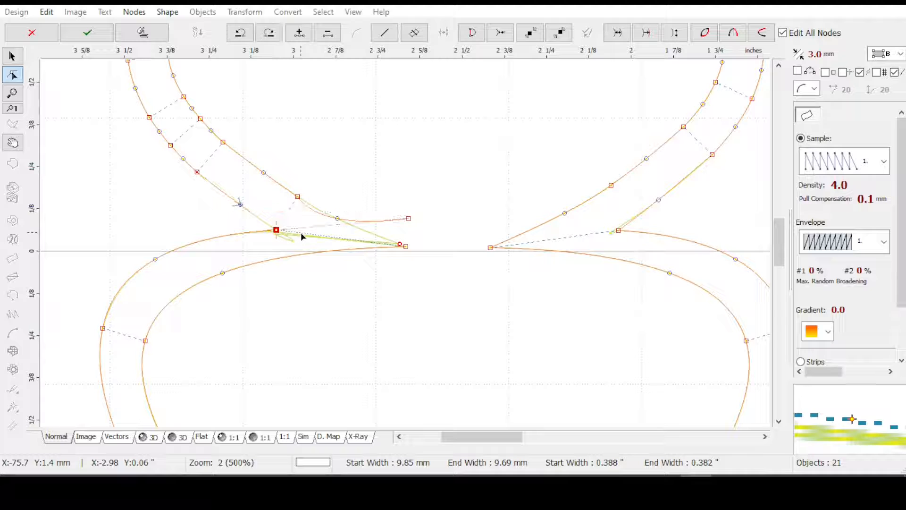
{"action": "key", "text": "ctrl+z"}
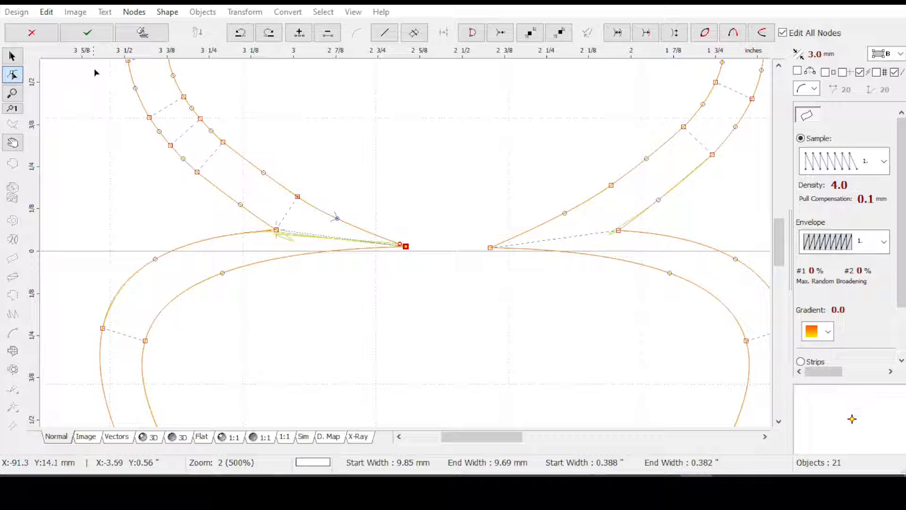
Accept the node edits, regenerate the blue column's stitches and preview them in 3D
{"action": "left_click", "coordinate": [90, 38]}
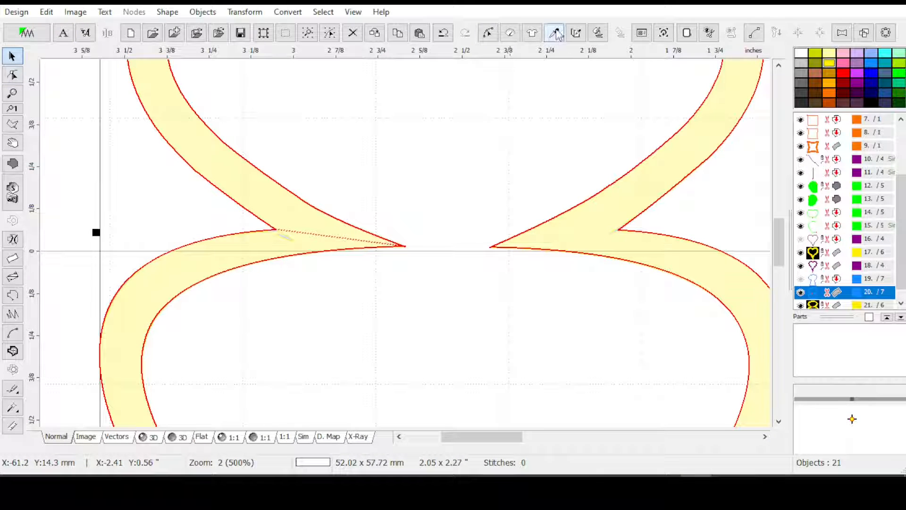
{"action": "left_click", "coordinate": [598, 34]}
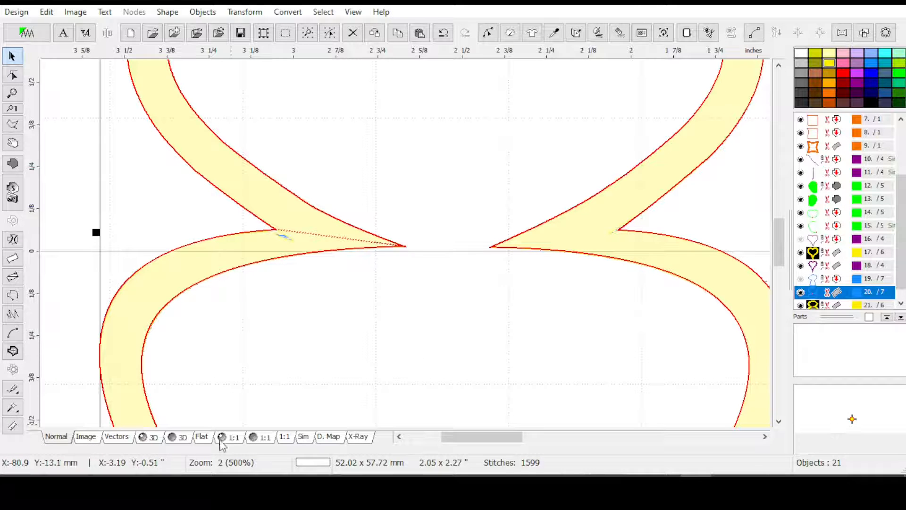
{"action": "left_click", "coordinate": [160, 439]}
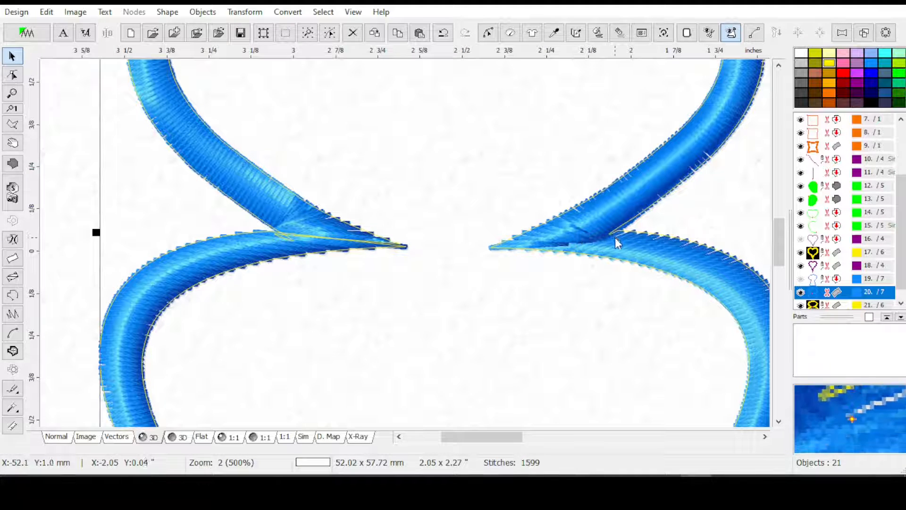
Delete the yellow copy and turn Auto Corners off in the blue column's parameters
{"action": "left_click", "coordinate": [836, 306]}
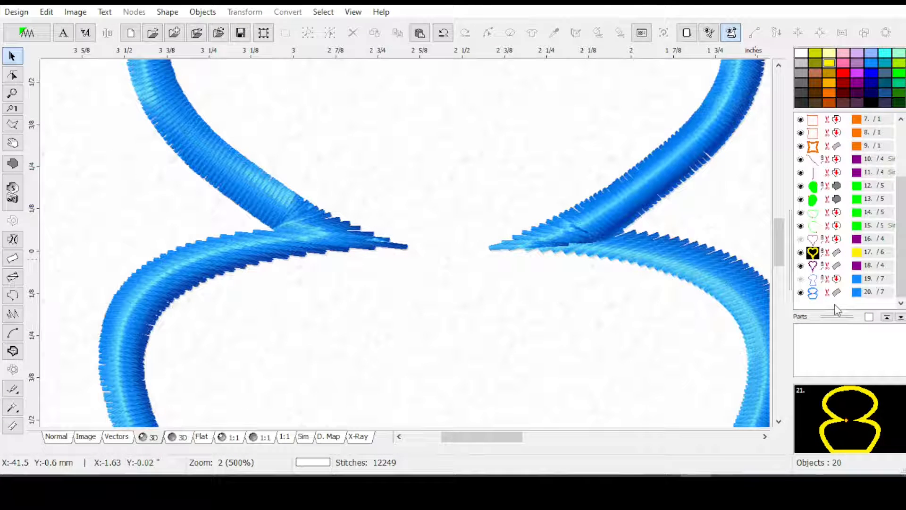
{"action": "left_click", "coordinate": [837, 297]}
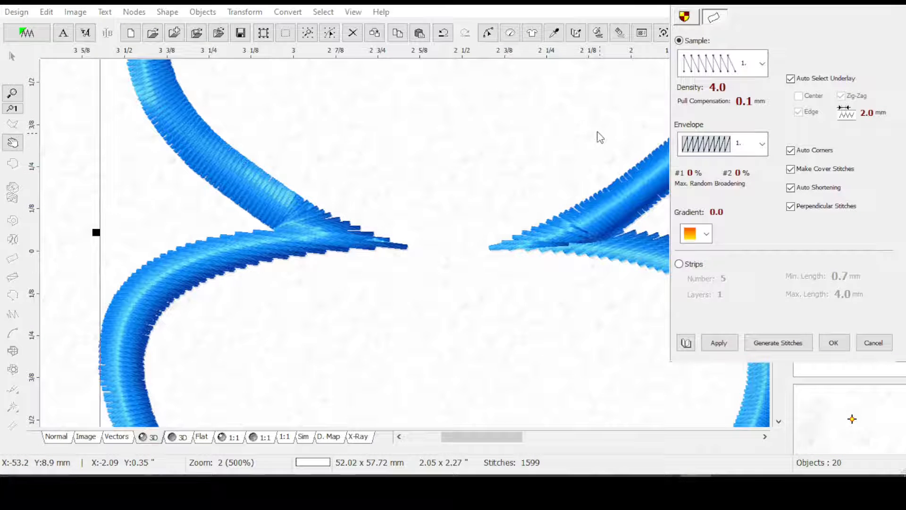
{"action": "left_click", "coordinate": [790, 151]}
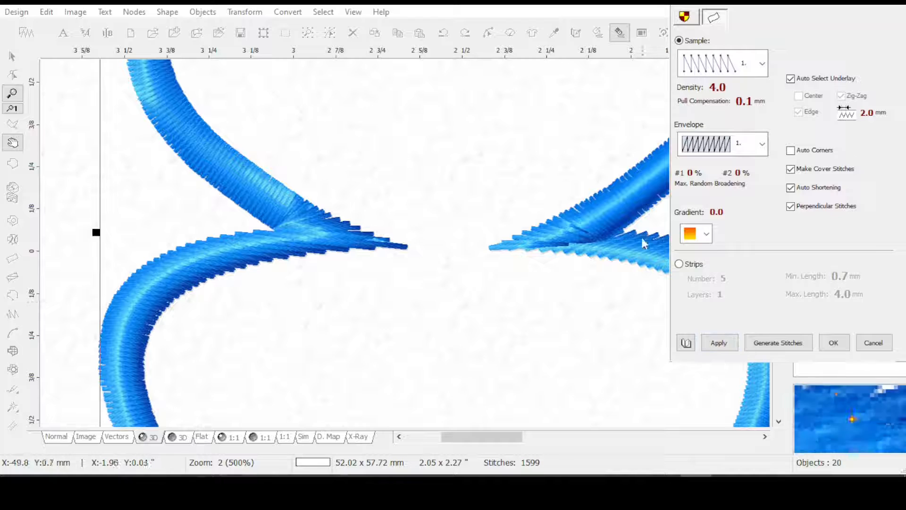
{"action": "left_click", "coordinate": [718, 343]}
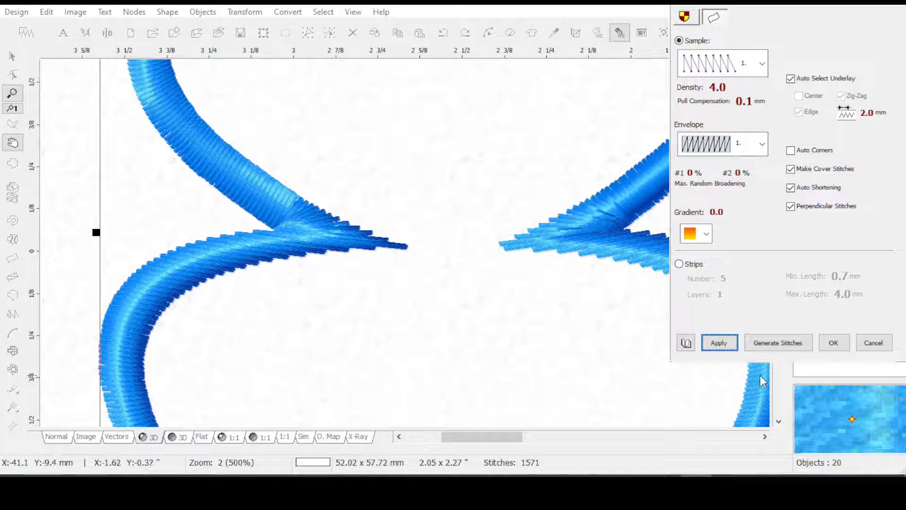
{"action": "left_click", "coordinate": [833, 343]}
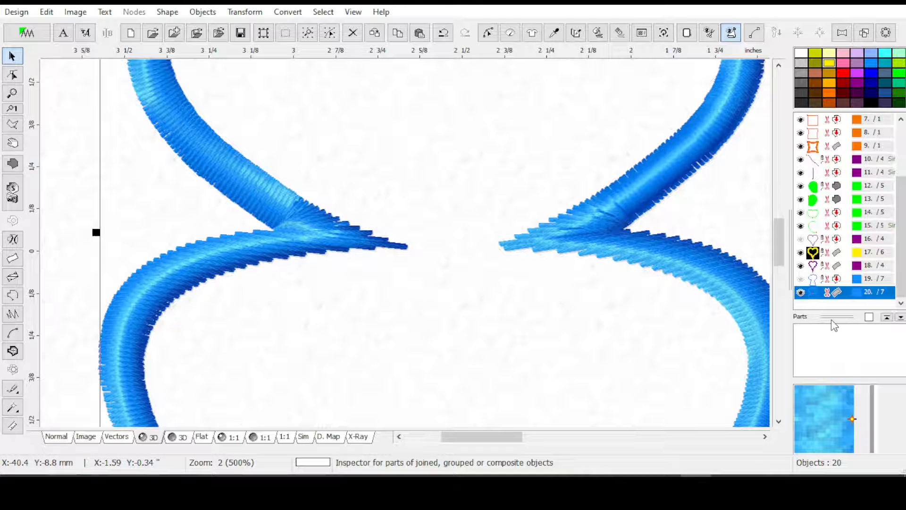
Duplicate the corrected blue column, colour the copy yellow and select the blue original
{"action": "scroll", "coordinate": [835, 326], "scroll_direction": "down", "scroll_amount": 1}
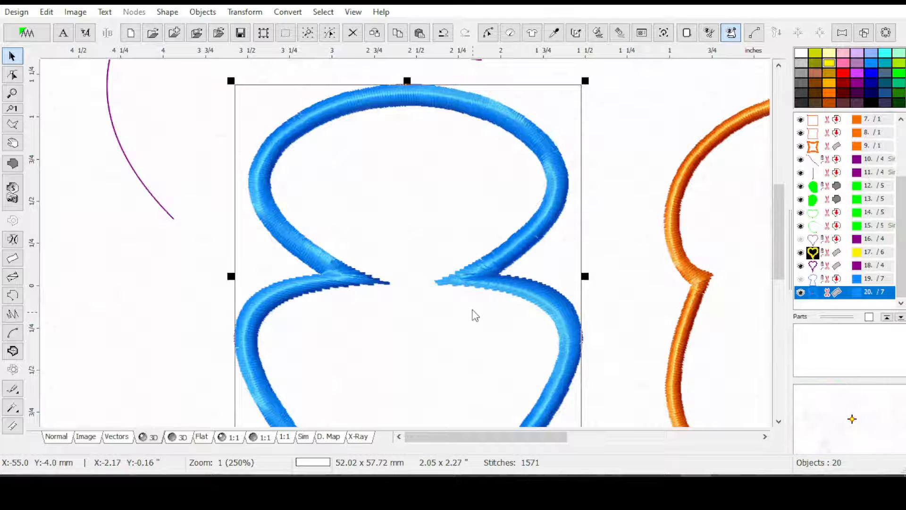
{"action": "scroll", "coordinate": [409, 273], "scroll_direction": "up", "scroll_amount": 1}
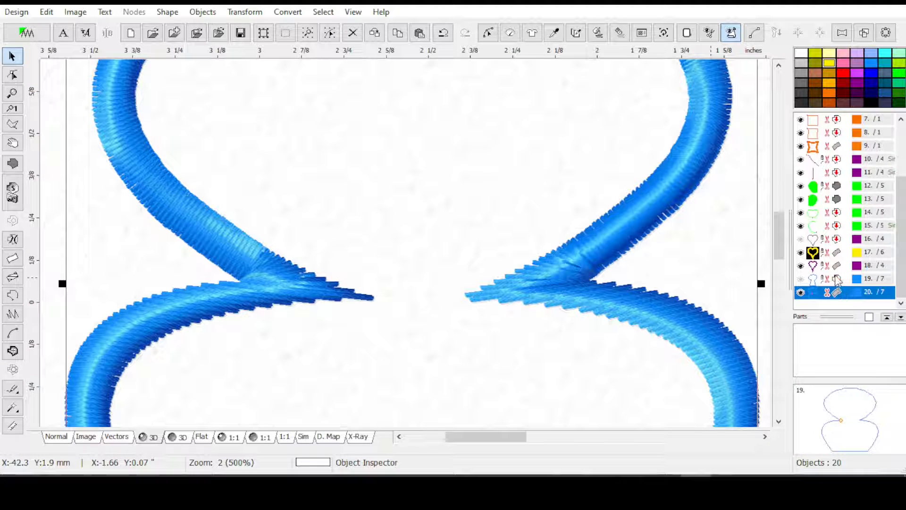
{"action": "key", "text": "ctrl+d"}
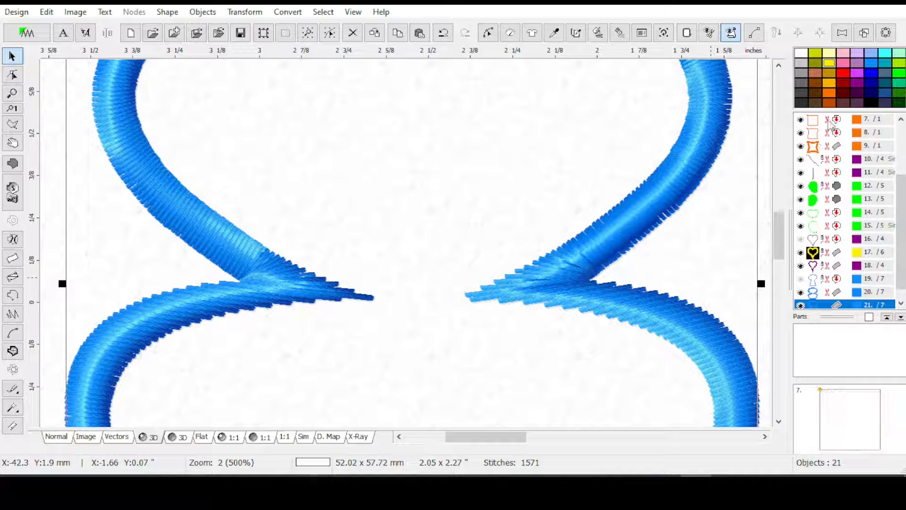
{"action": "left_click", "coordinate": [831, 66]}
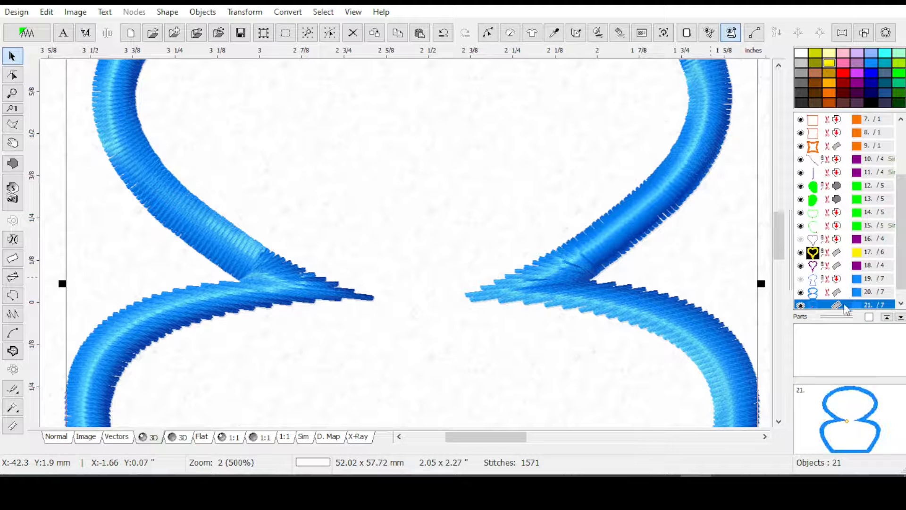
{"action": "left_click", "coordinate": [837, 296]}
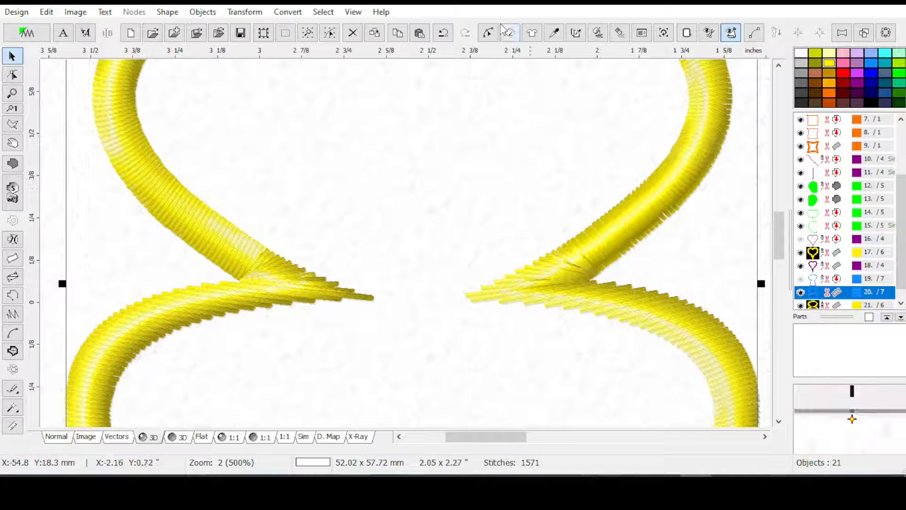
Edit the blue column's nodes with its stitches in plain view and try making the inner-edge node above the right waist joint an End of Segment
{"action": "left_click", "coordinate": [487, 33]}
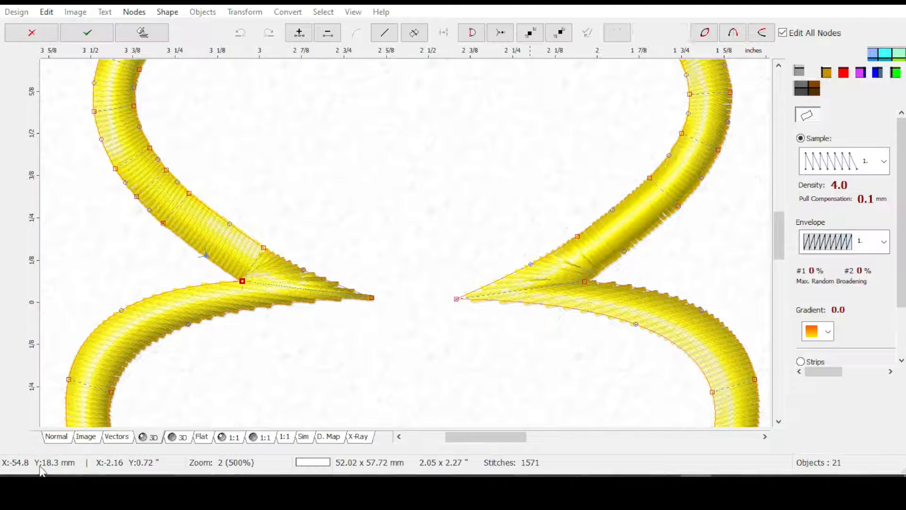
{"action": "left_click", "coordinate": [82, 436]}
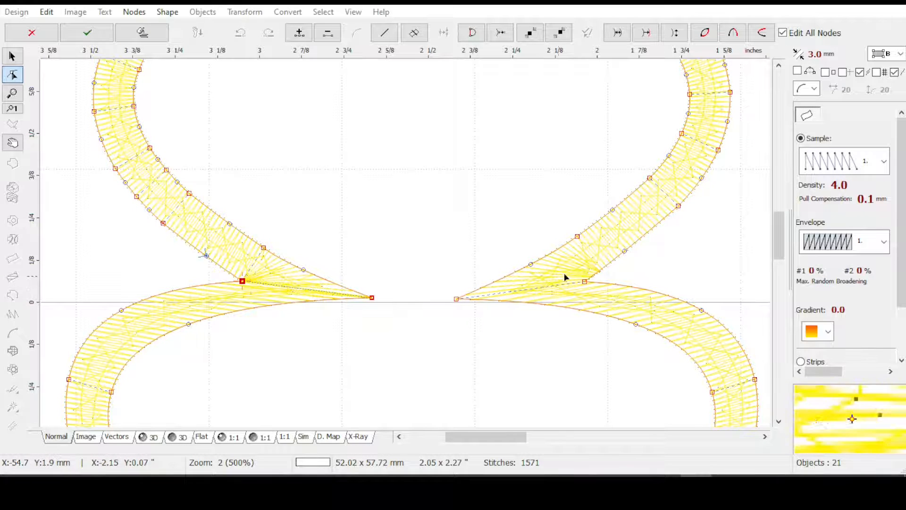
{"action": "scroll", "coordinate": [515, 303], "scroll_direction": "up", "scroll_amount": 1}
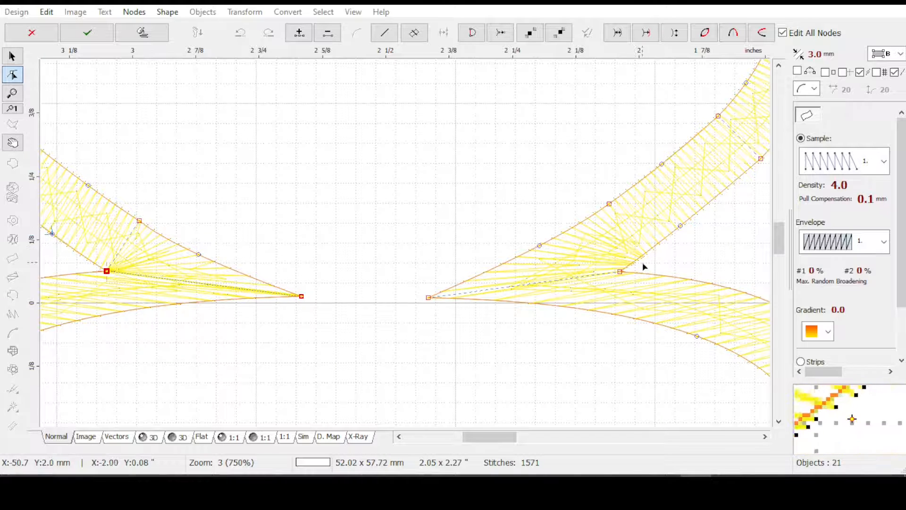
{"action": "left_click", "coordinate": [609, 206]}
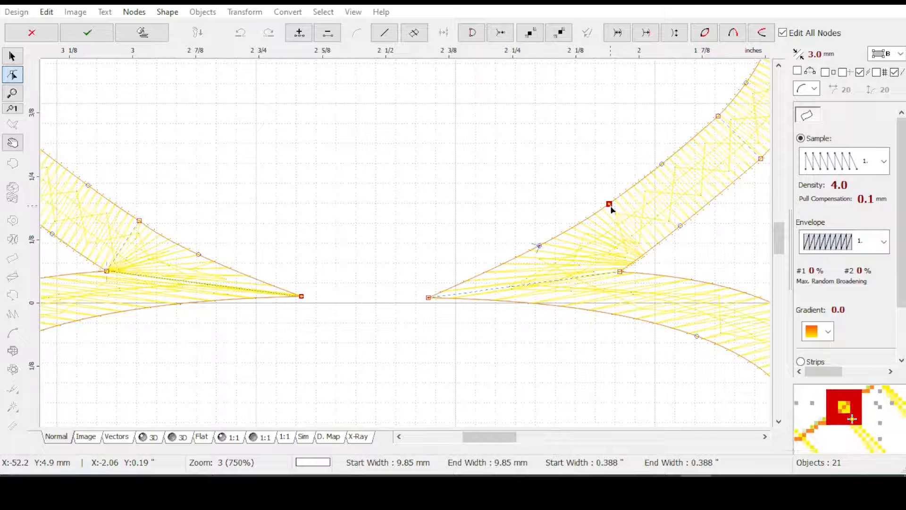
{"action": "right_click", "coordinate": [611, 208]}
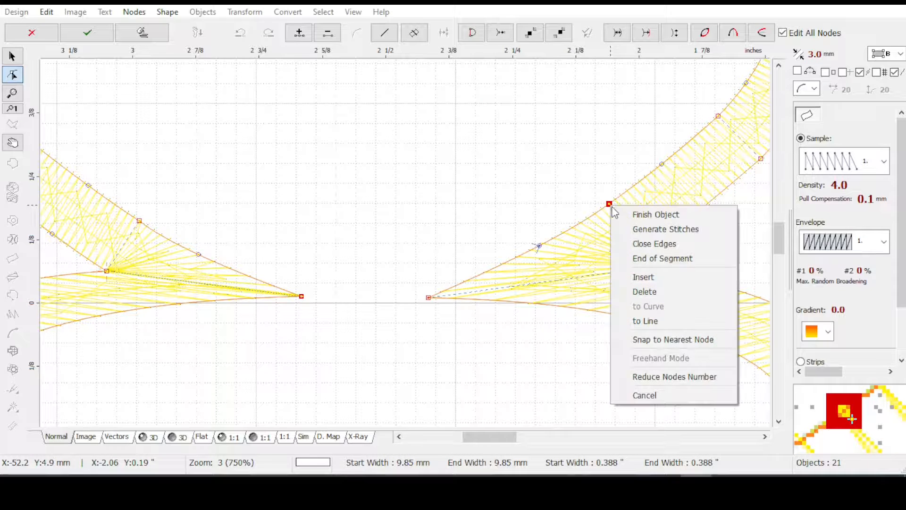
{"action": "left_click", "coordinate": [654, 260]}
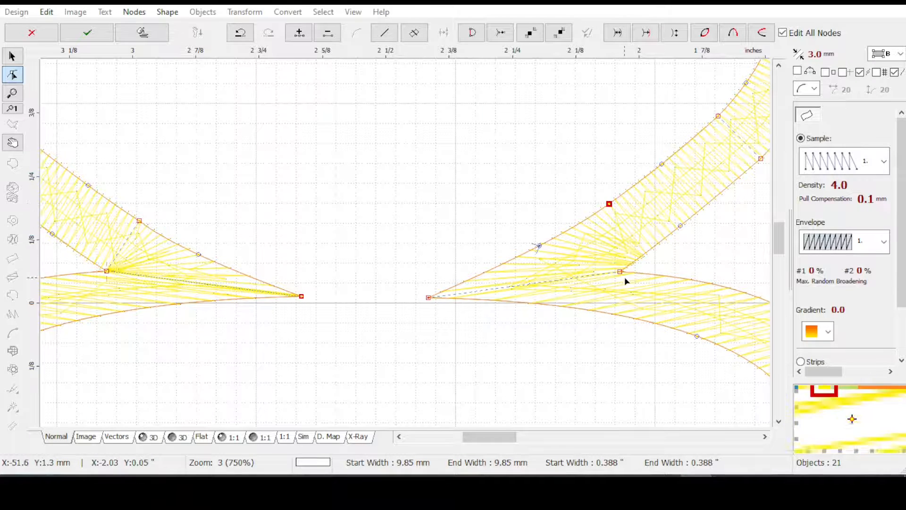
Insert an outer-edge node above the right waist joint and add a stitch direction line there by making the opposite inner-edge node an End of Segment
{"action": "left_click", "coordinate": [679, 225]}
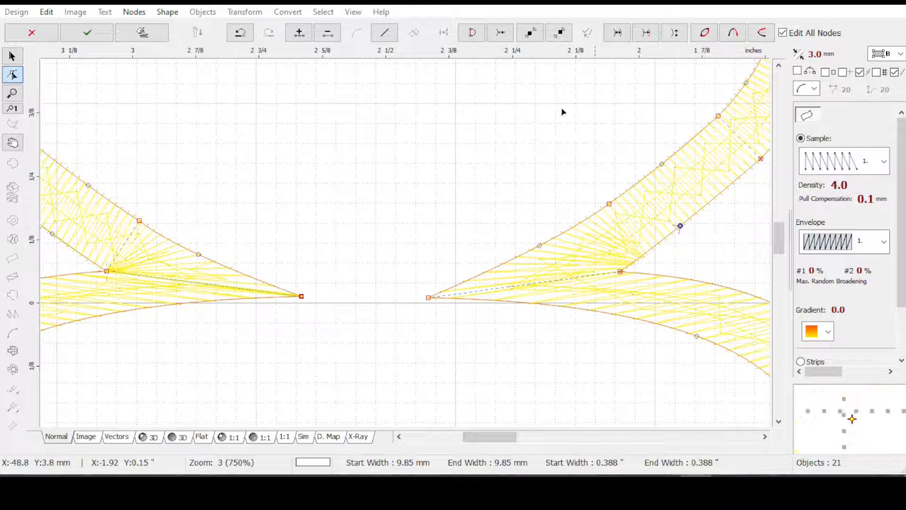
{"action": "left_click", "coordinate": [299, 33]}
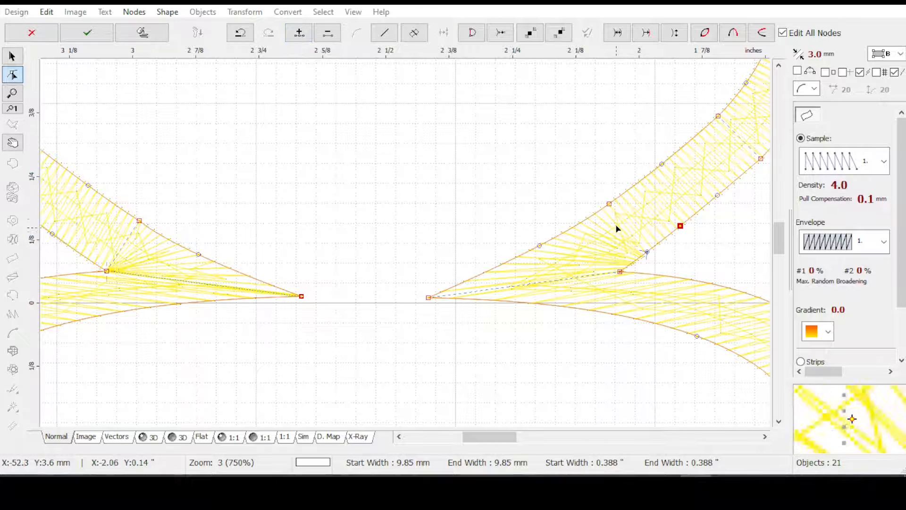
{"action": "left_click", "coordinate": [609, 204]}
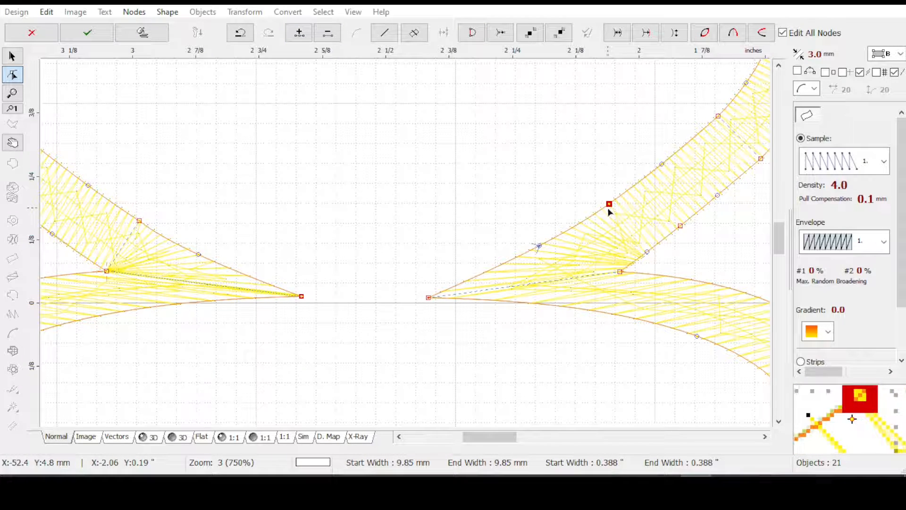
{"action": "right_click", "coordinate": [609, 205]}
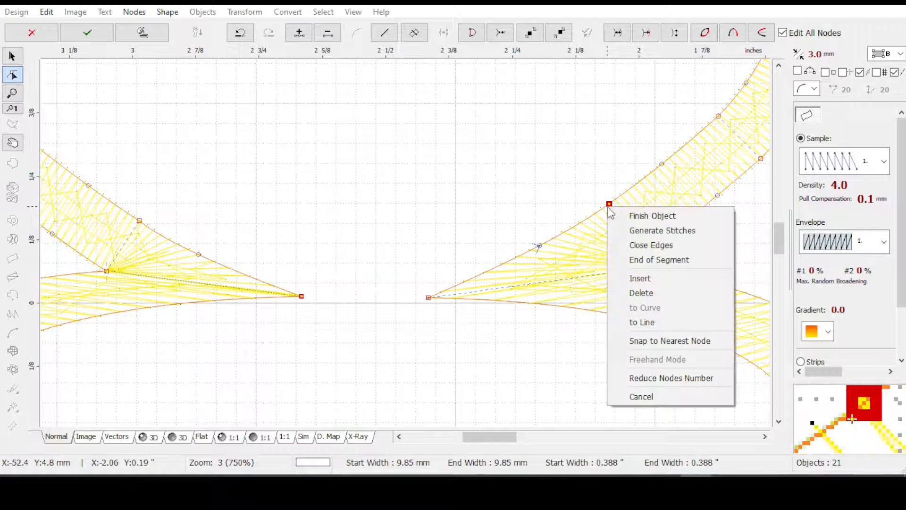
{"action": "left_click", "coordinate": [644, 260]}
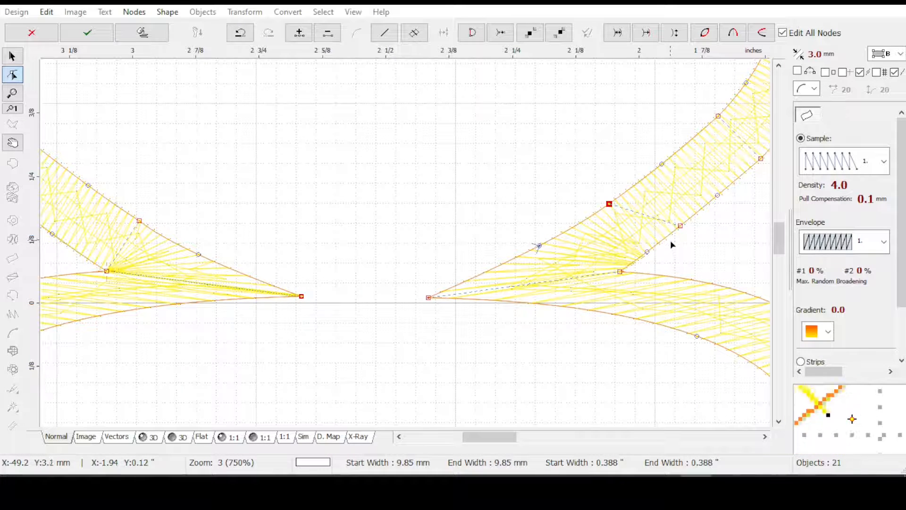
Slide the edge nodes of the two stitch direction lines above the right waist joint so the lines tilt across the column
{"action": "scroll", "coordinate": [653, 246], "scroll_direction": "down", "scroll_amount": 1}
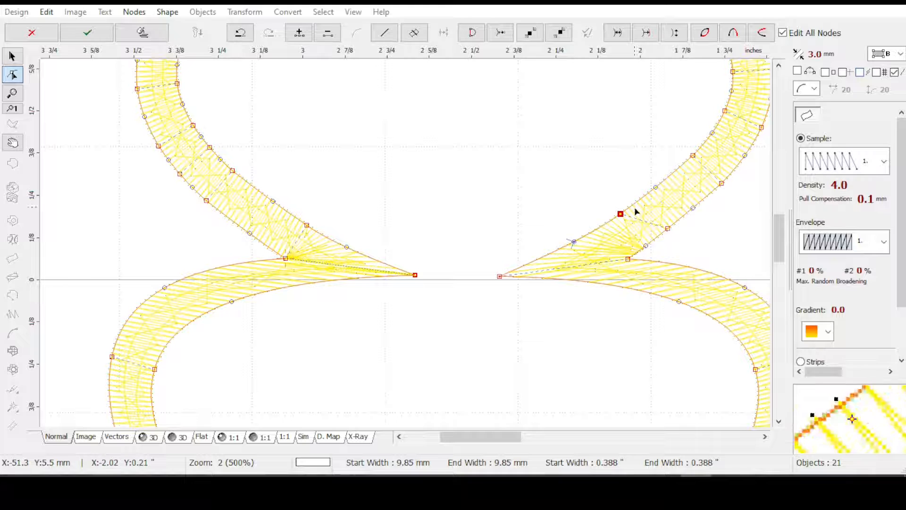
{"action": "left_click_drag", "start_coordinate": [667, 228], "coordinate": [659, 237]}
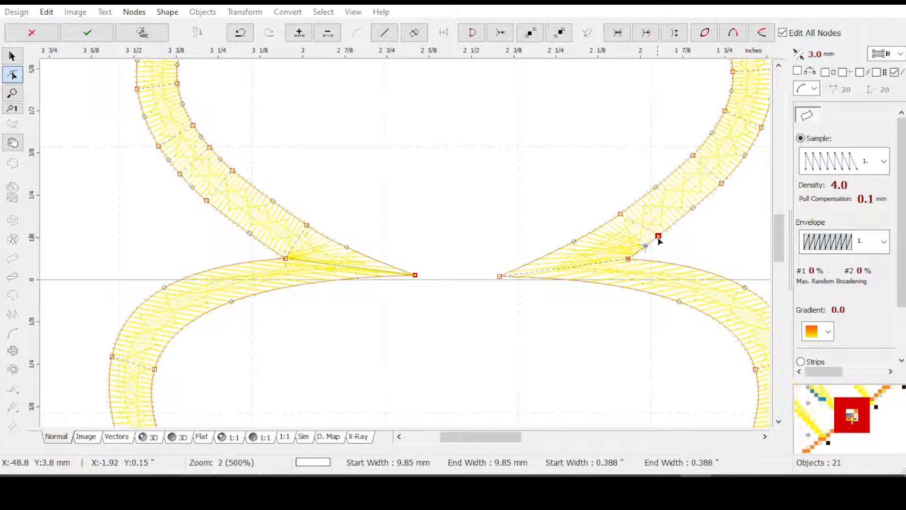
{"action": "left_click_drag", "start_coordinate": [620, 213], "coordinate": [638, 203]}
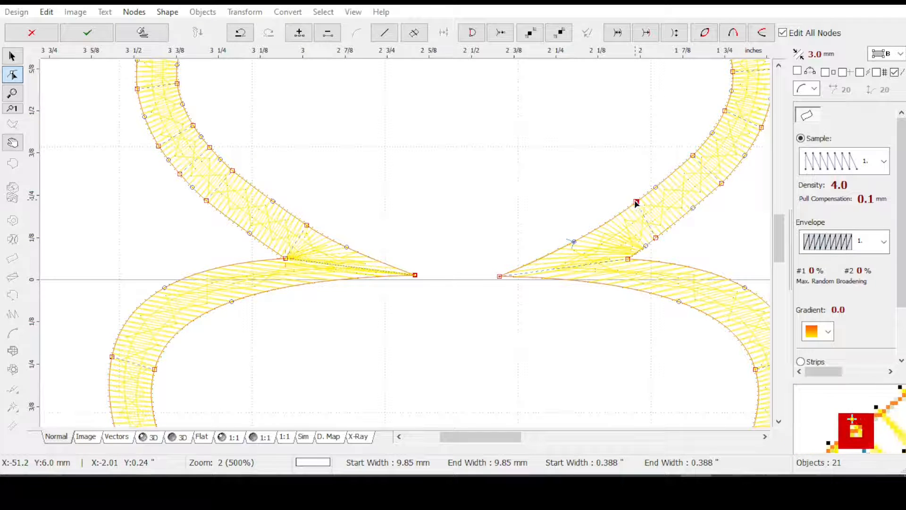
{"action": "left_click_drag", "start_coordinate": [620, 218], "coordinate": [611, 223]}
{"action": "left_click_drag", "start_coordinate": [658, 243], "coordinate": [666, 235]}
{"action": "left_click_drag", "start_coordinate": [721, 184], "coordinate": [687, 164]}
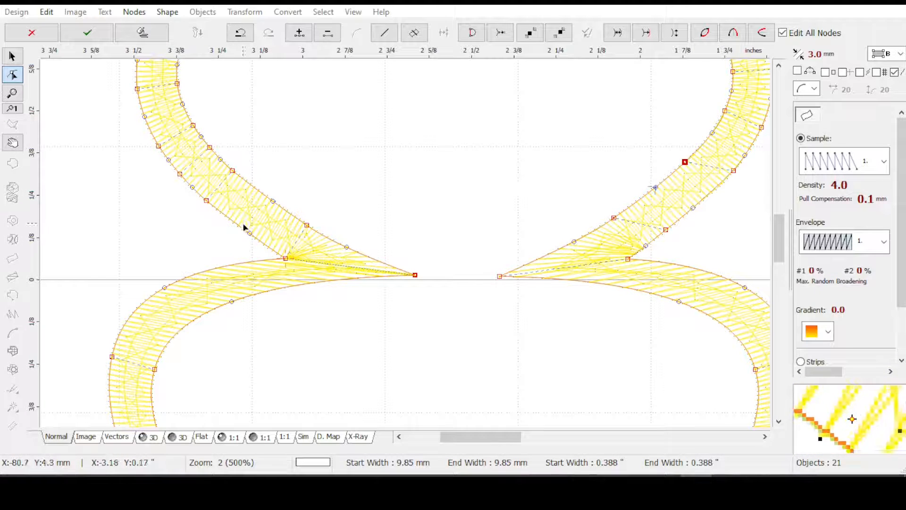
Slide the inner- and outer-edge nodes above the left waist joint toward the tip to tilt the stitch direction lines there
{"action": "left_click", "coordinate": [306, 226]}
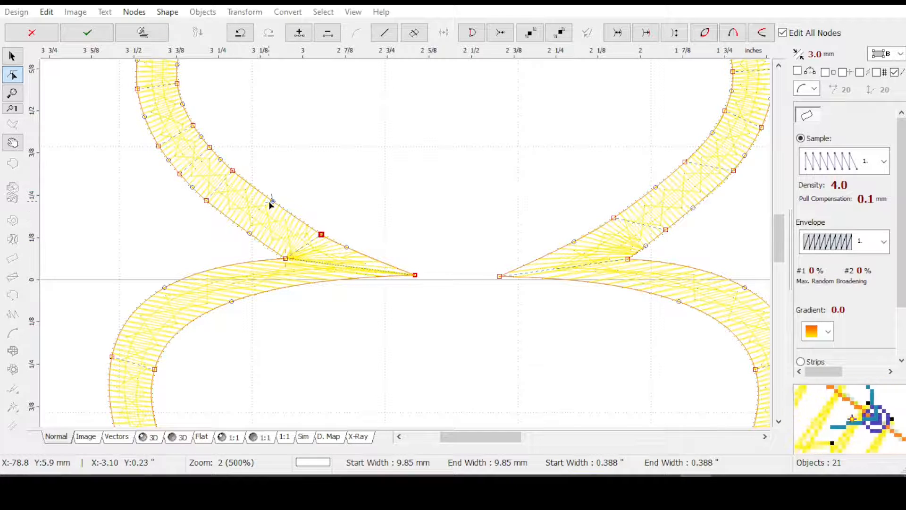
{"action": "left_click_drag", "start_coordinate": [231, 171], "coordinate": [246, 182]}
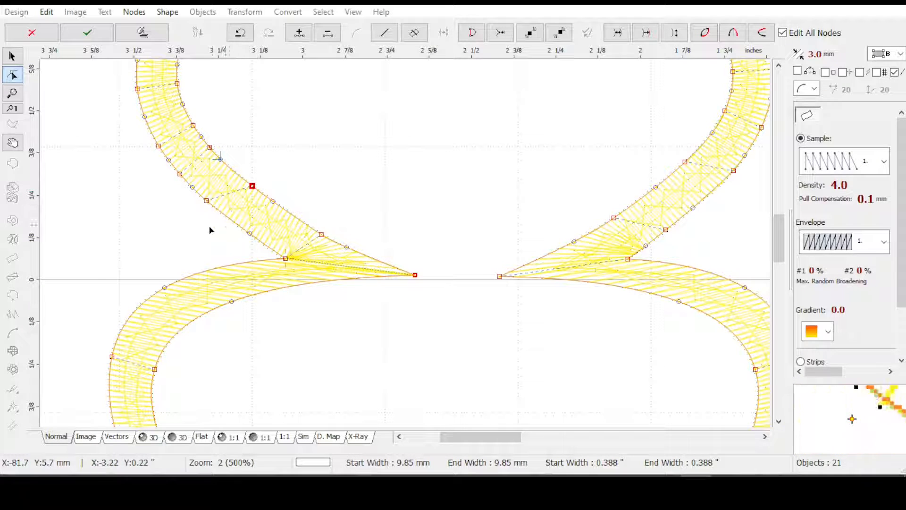
{"action": "left_click", "coordinate": [210, 147]}
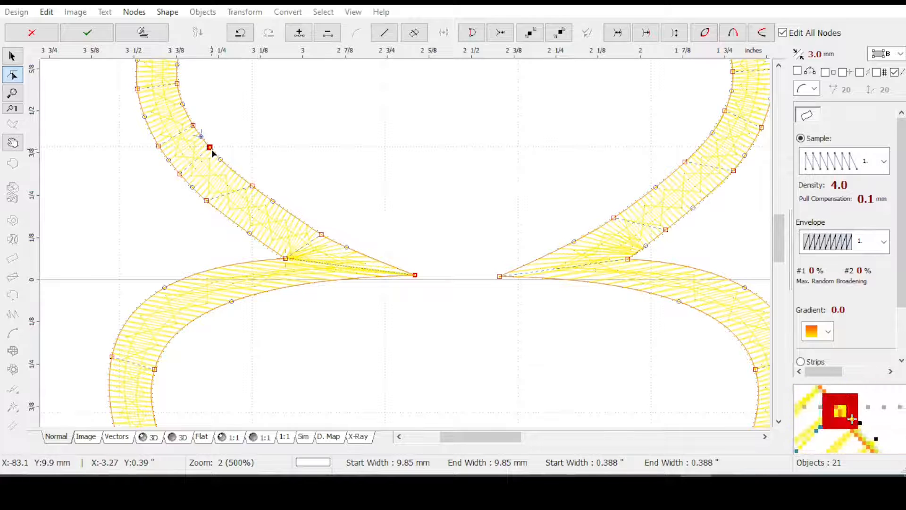
{"action": "left_click", "coordinate": [230, 169]}
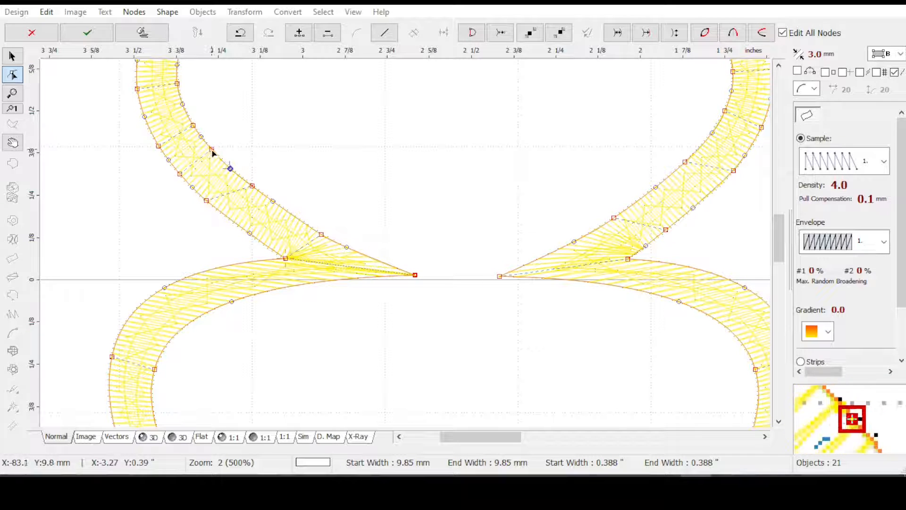
{"action": "left_click_drag", "start_coordinate": [211, 150], "coordinate": [220, 158]}
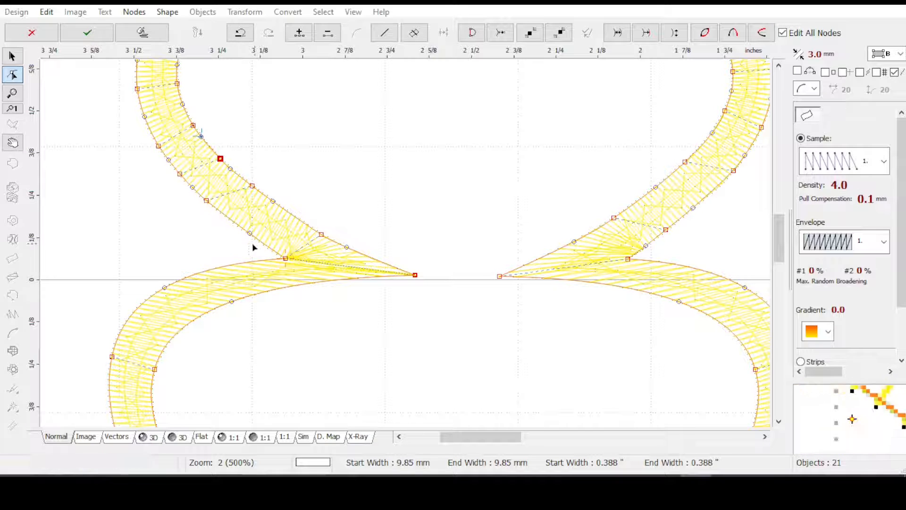
{"action": "left_click_drag", "start_coordinate": [207, 201], "coordinate": [220, 211]}
{"action": "left_click_drag", "start_coordinate": [252, 186], "coordinate": [286, 211]}
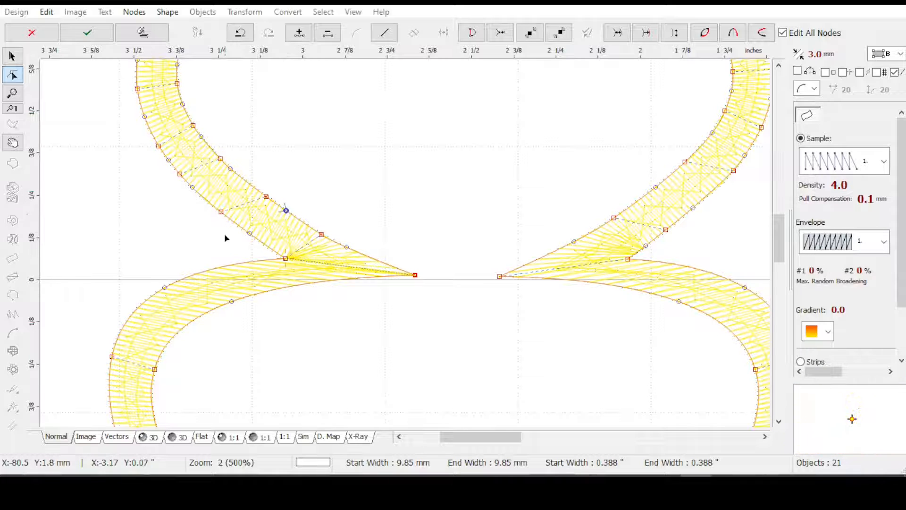
{"action": "left_click_drag", "start_coordinate": [323, 237], "coordinate": [330, 247]}
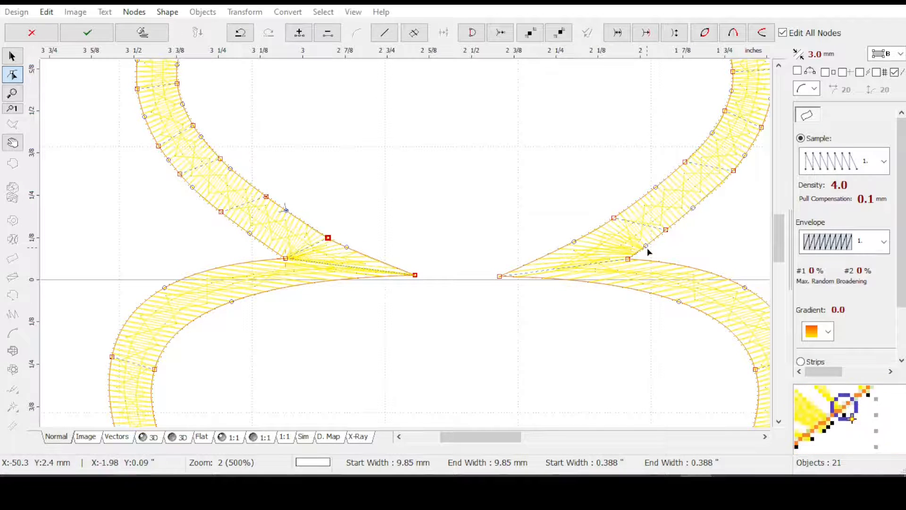
Regenerate the blue column's stitches, then preview its corners in 3D with the yellow copy hidden
{"action": "left_click", "coordinate": [574, 243]}
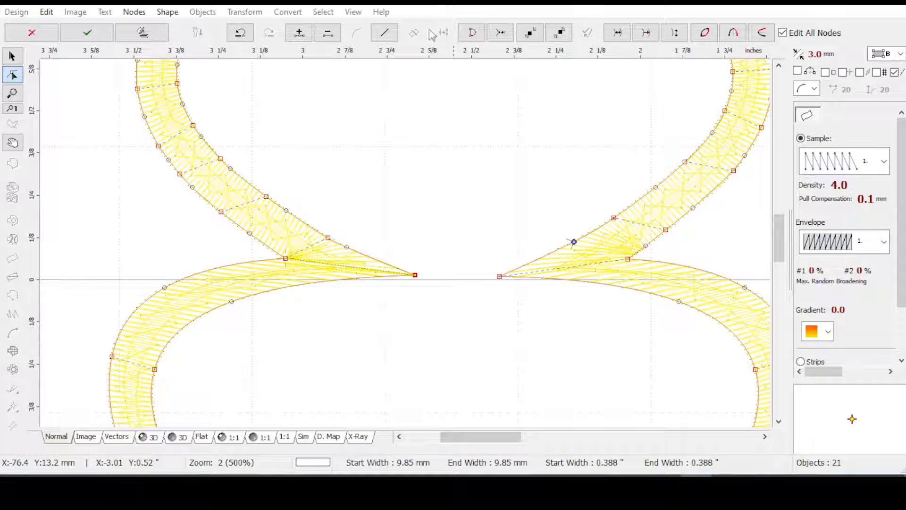
{"action": "left_click", "coordinate": [143, 32]}
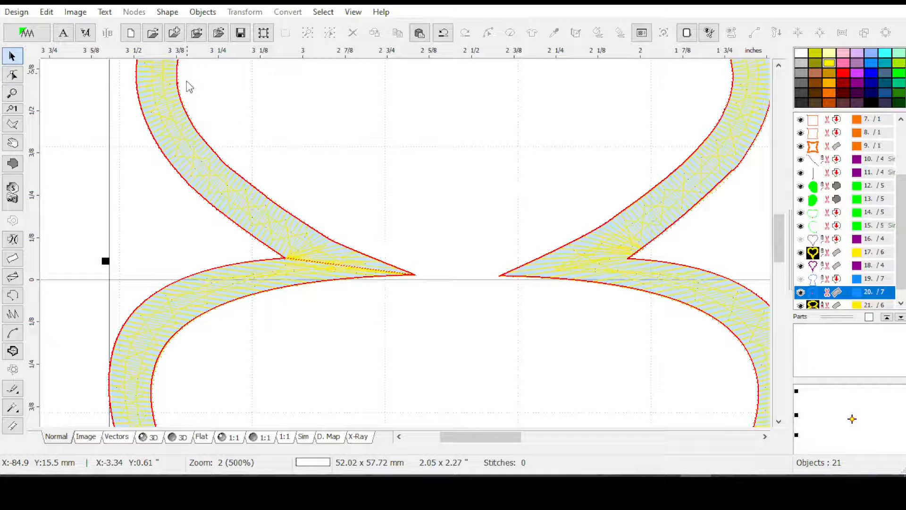
{"action": "left_click", "coordinate": [142, 438]}
{"action": "left_click", "coordinate": [808, 305]}
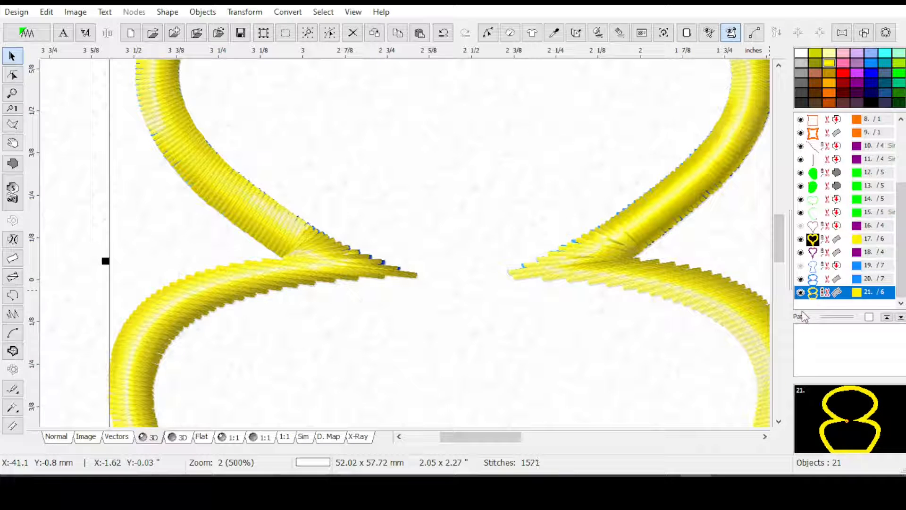
{"action": "left_click", "coordinate": [800, 292]}
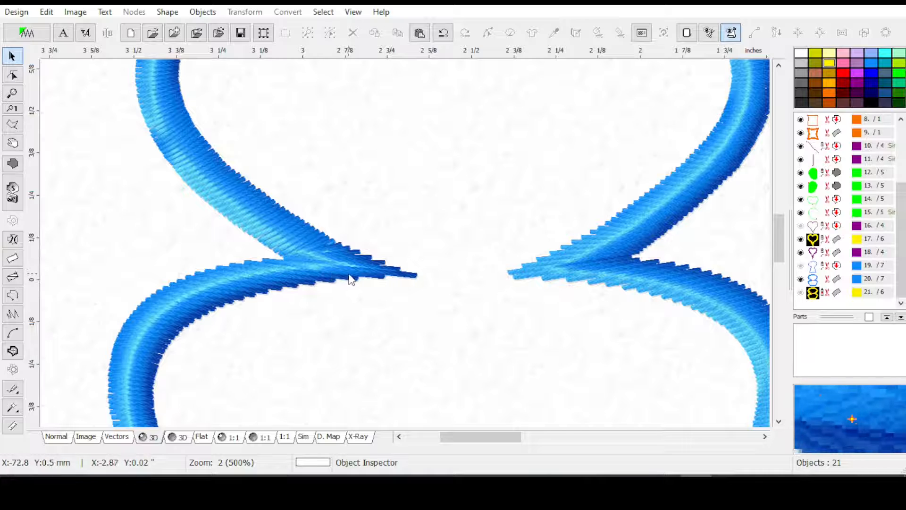
{"action": "scroll", "coordinate": [357, 279], "scroll_direction": "down", "scroll_amount": 1}
{"action": "scroll", "coordinate": [355, 272], "scroll_direction": "down", "scroll_amount": 1}
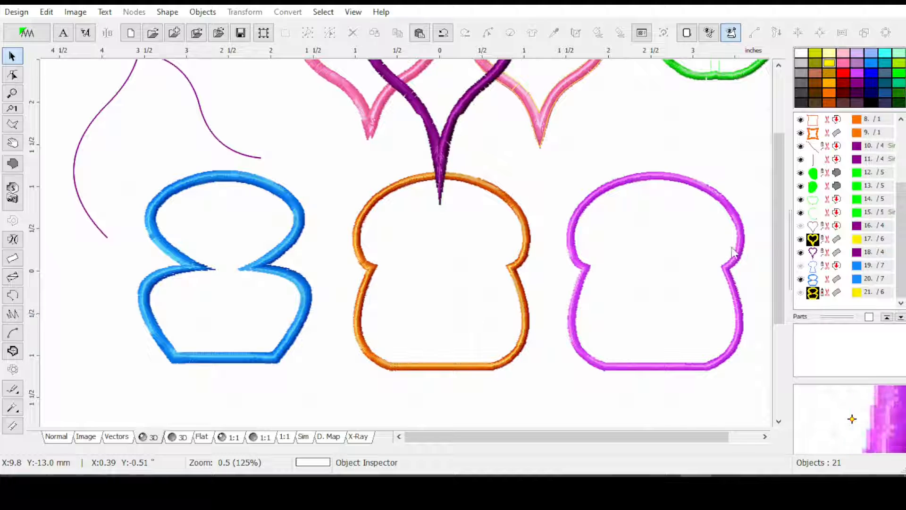
{"action": "mouse_move", "coordinate": [779, 285]}
{"action": "left_mouse_down"}
{"action": "mouse_move", "coordinate": [786, 261]}
{"action": "mouse_move", "coordinate": [782, 273]}
{"action": "left_mouse_up"}
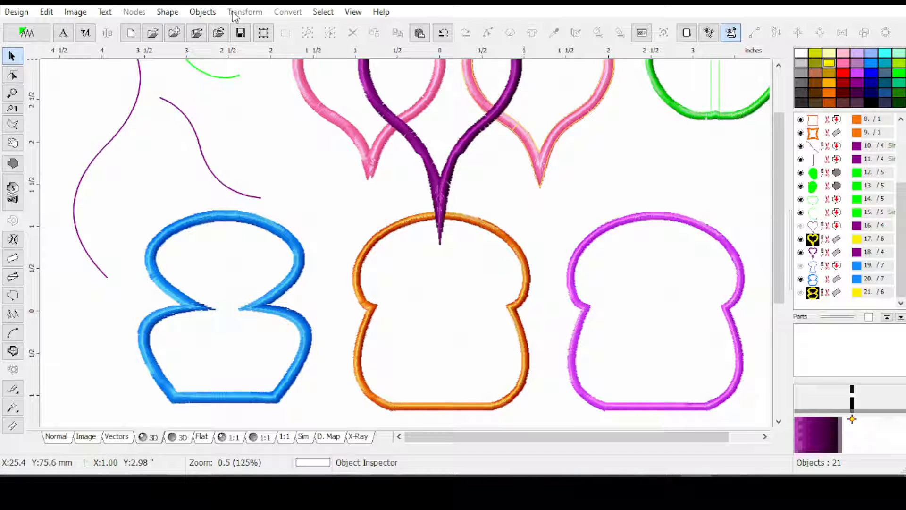
{"action": "left_click", "coordinate": [837, 225]}
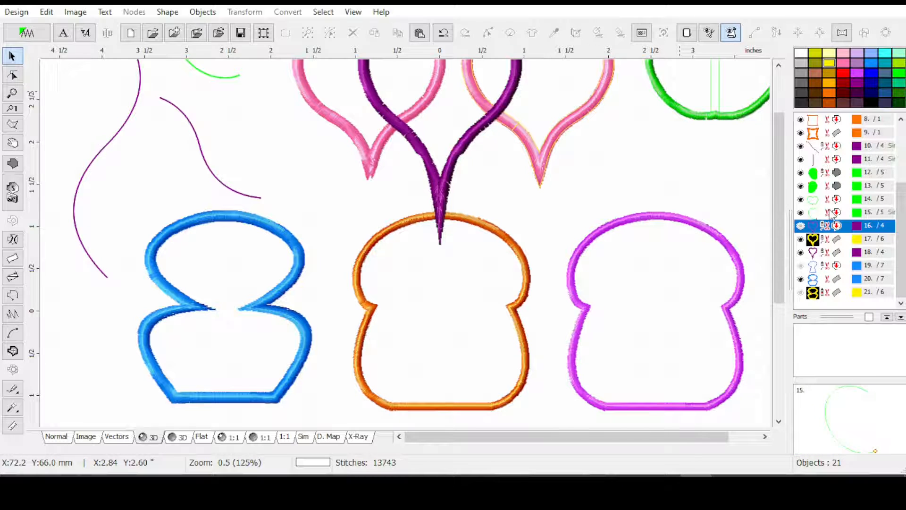
{"action": "left_click", "coordinate": [841, 146]}
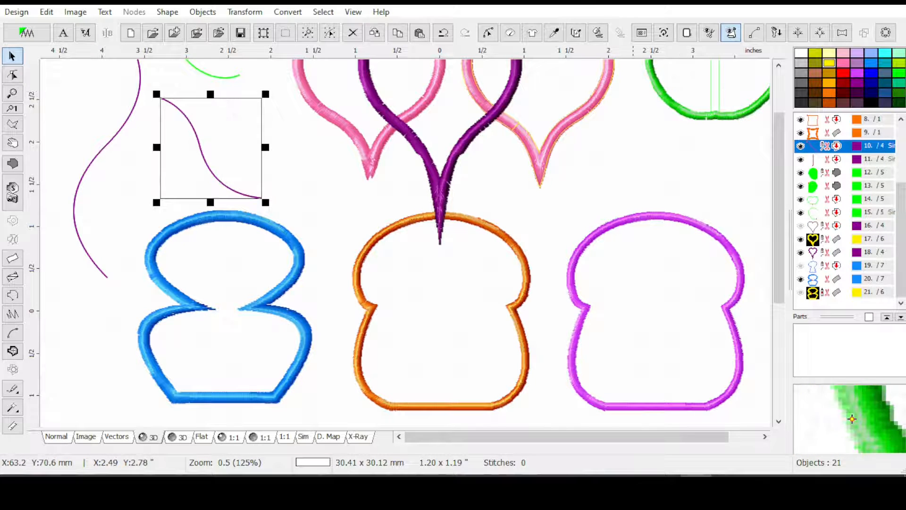
{"action": "left_click", "coordinate": [493, 36]}
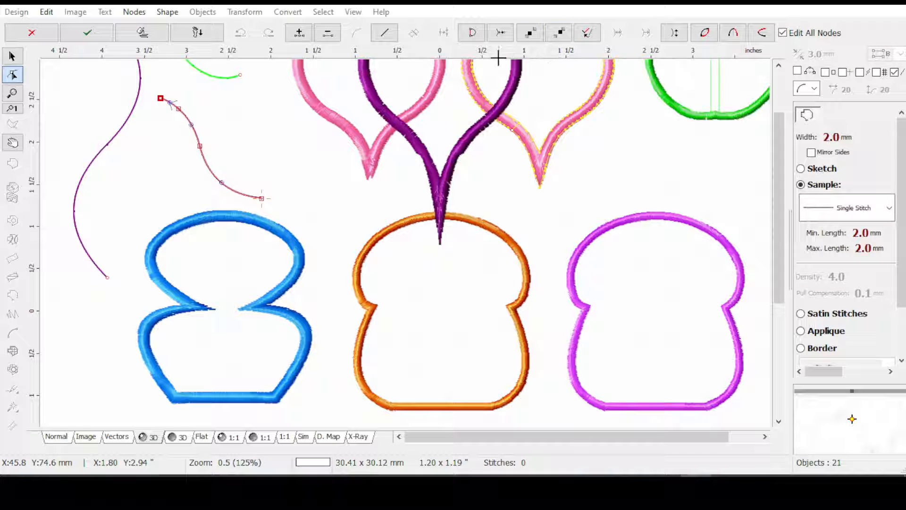
{"action": "left_click", "coordinate": [80, 40]}
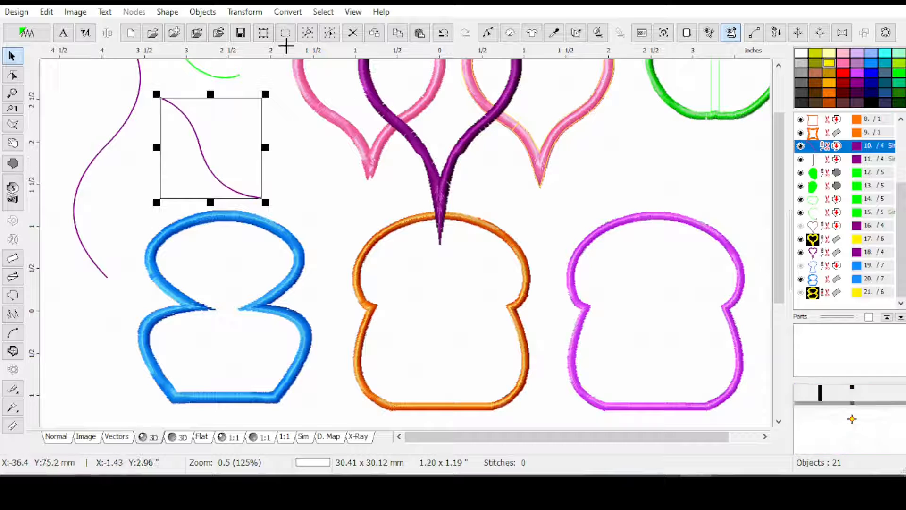
{"action": "left_click", "coordinate": [243, 12]}
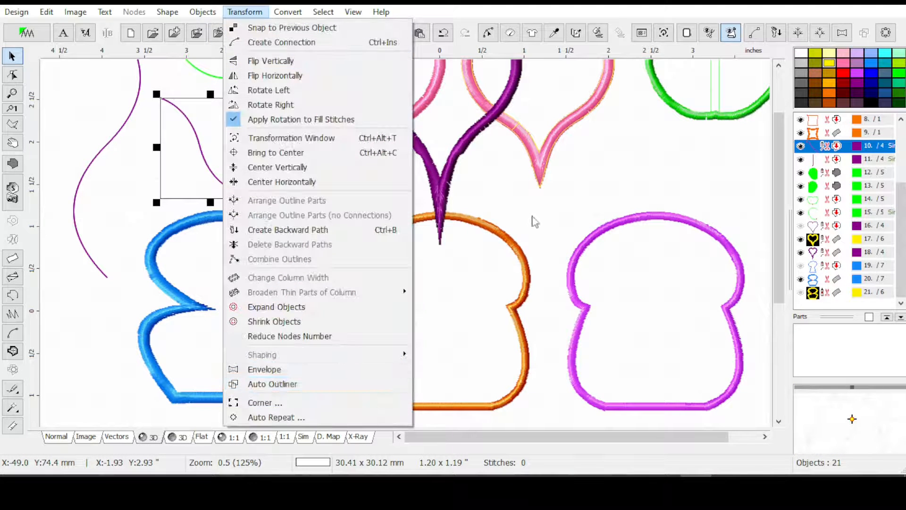
{"action": "left_click", "coordinate": [615, 188]}
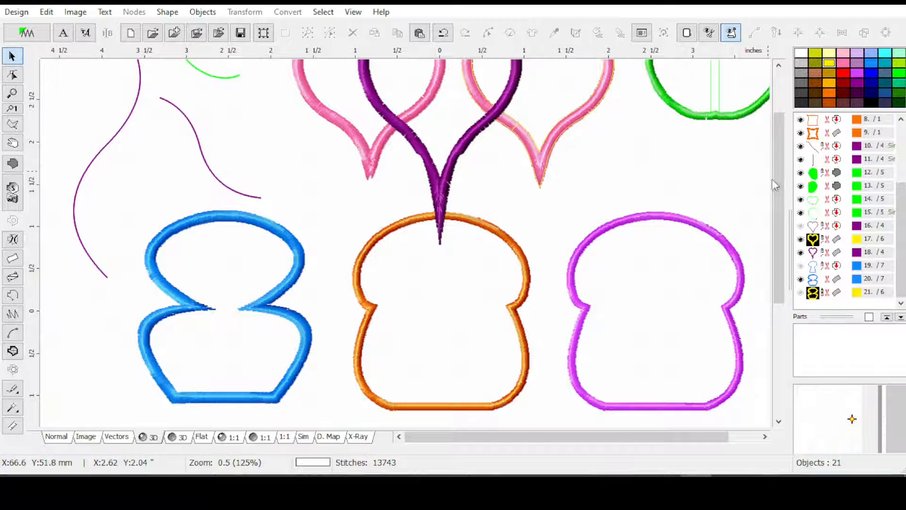
{"action": "left_click_drag", "start_coordinate": [777, 188], "coordinate": [781, 153]}
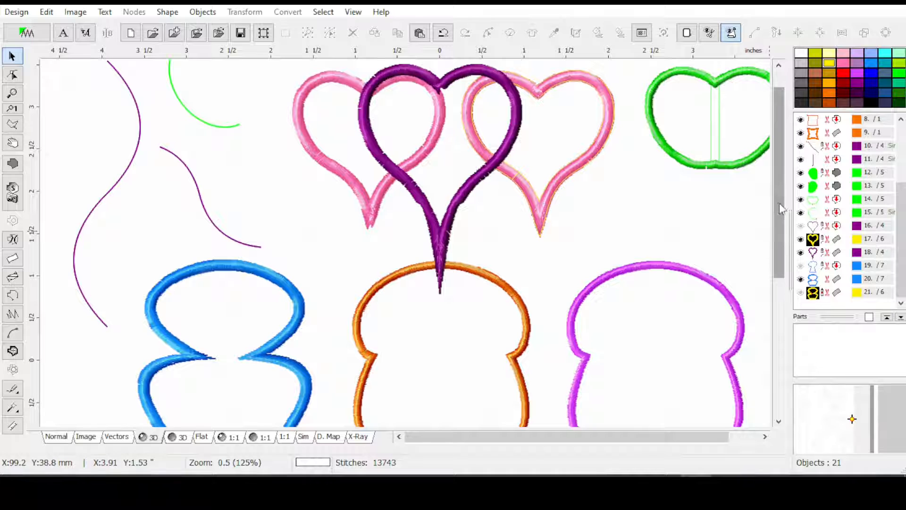
Duplicate the open green curve, flip the copy horizontally, and move it right so the two curves overlap as a heart-like shape
{"action": "scroll", "coordinate": [779, 203], "scroll_direction": "up", "scroll_amount": 1}
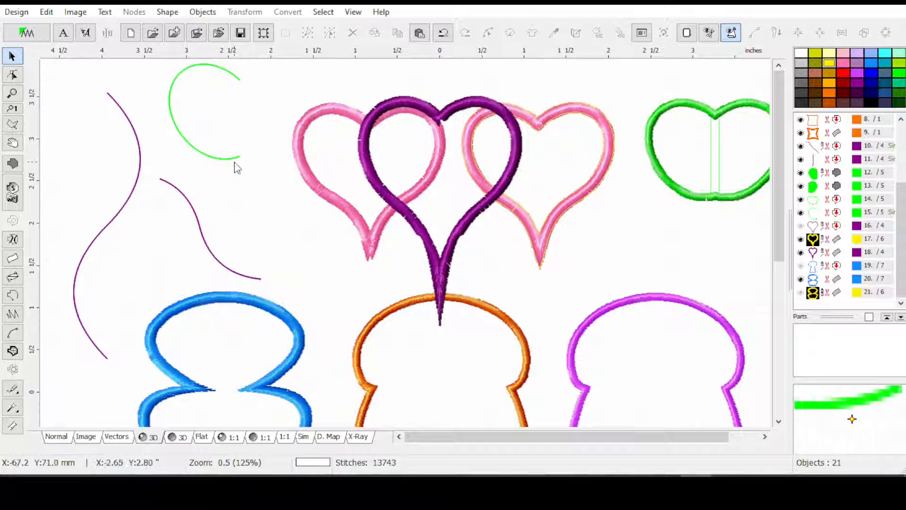
{"action": "left_click", "coordinate": [206, 158]}
{"action": "key", "text": "ctrl+c"}
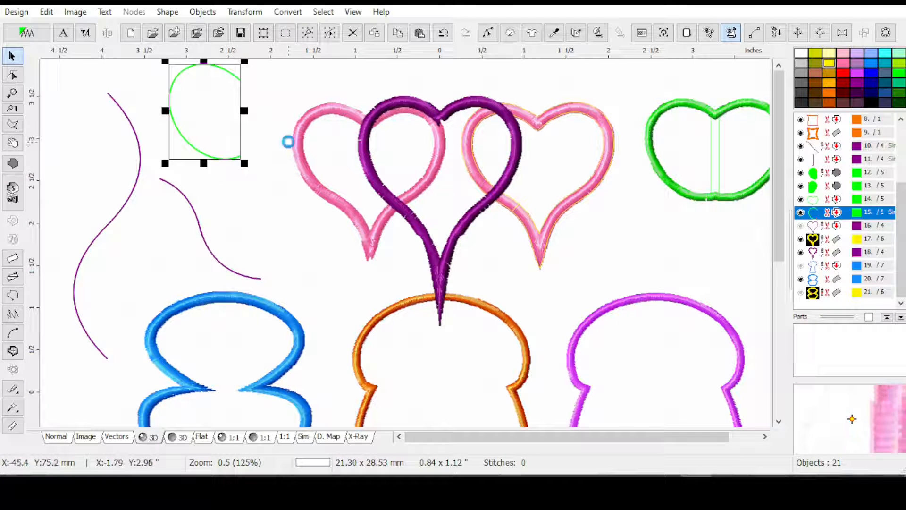
{"action": "key", "text": "ctrl+v"}
{"action": "left_click", "coordinate": [250, 13]}
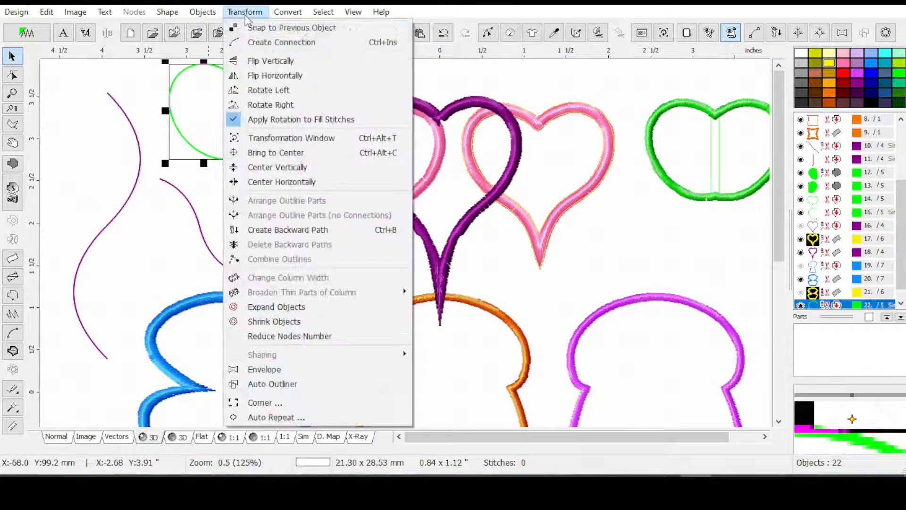
{"action": "left_click", "coordinate": [263, 78]}
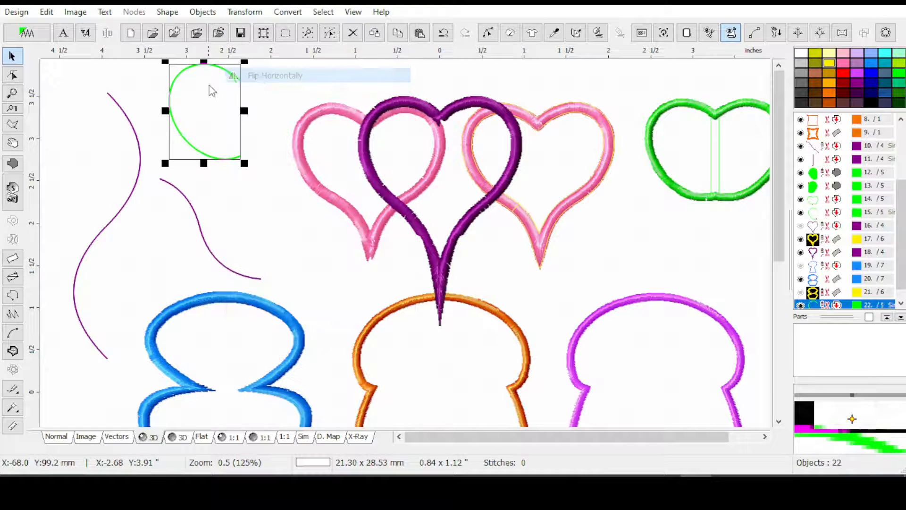
{"action": "left_click_drag", "start_coordinate": [222, 113], "coordinate": [256, 117]}
{"action": "left_click", "coordinate": [259, 158]}
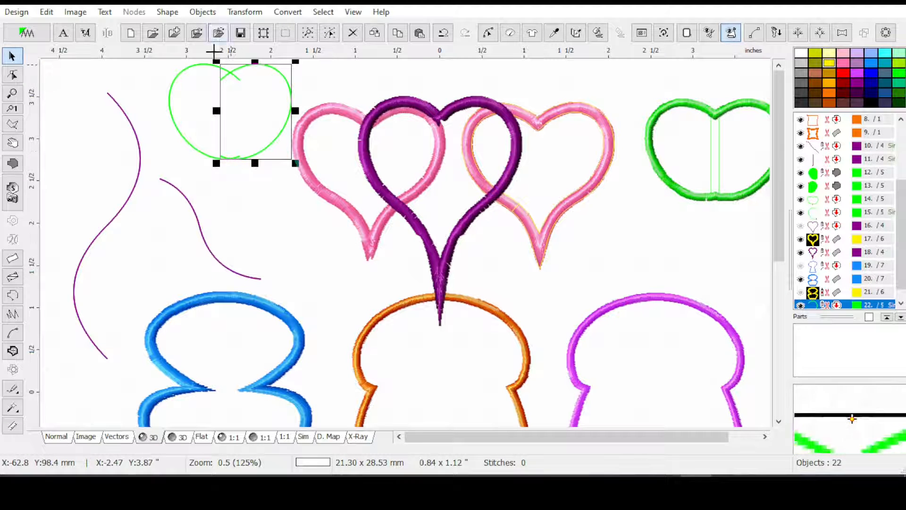
Create fills from both overlapping green curves and hide the satin outline of the other green shape
{"action": "left_click", "coordinate": [286, 13]}
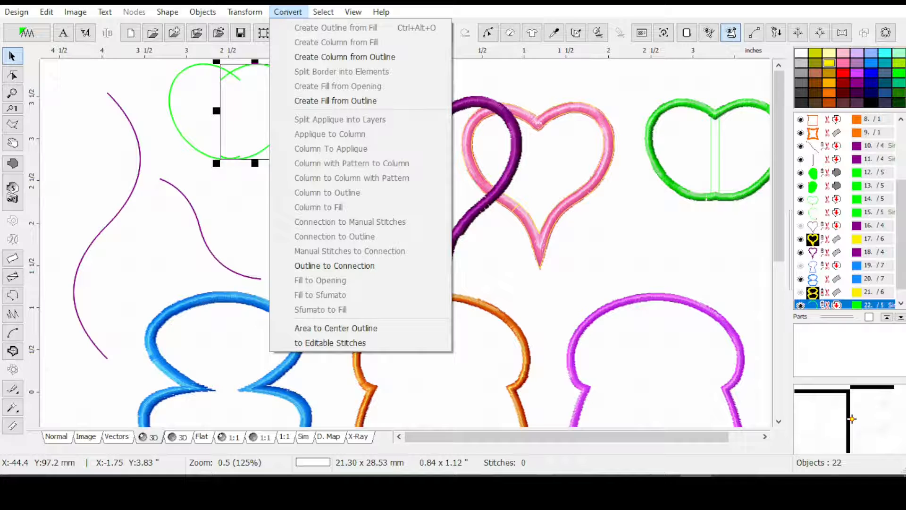
{"action": "left_click", "coordinate": [823, 212]}
{"action": "scroll", "coordinate": [894, 303], "scroll_direction": "down", "scroll_amount": 1}
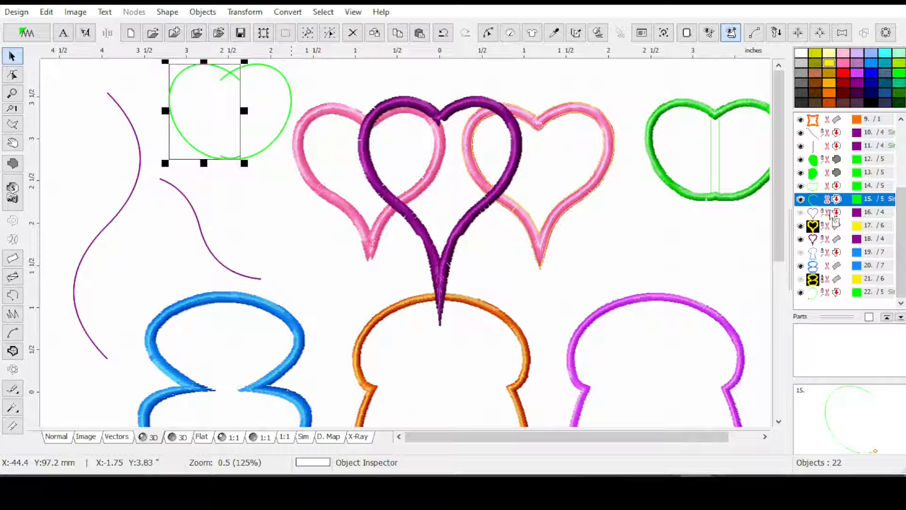
{"action": "right_click", "coordinate": [826, 293]}
{"action": "left_click", "coordinate": [827, 300]}
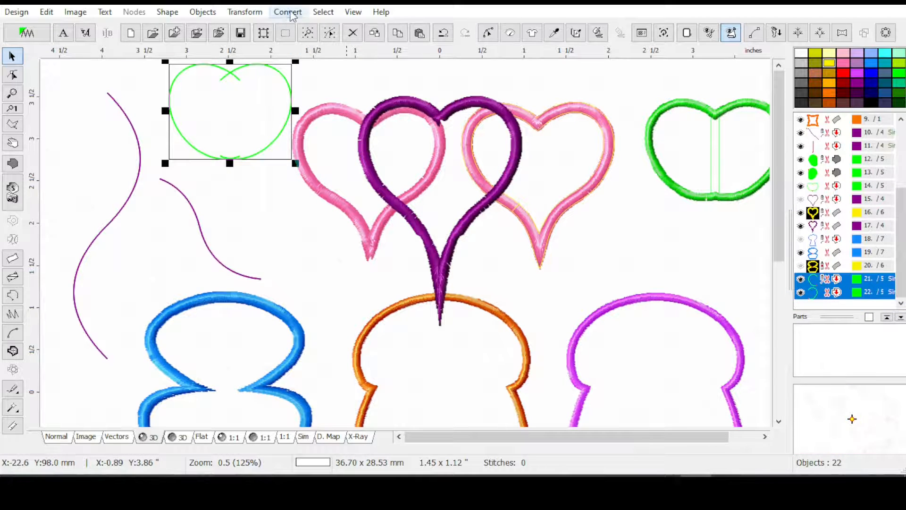
{"action": "left_click", "coordinate": [289, 12]}
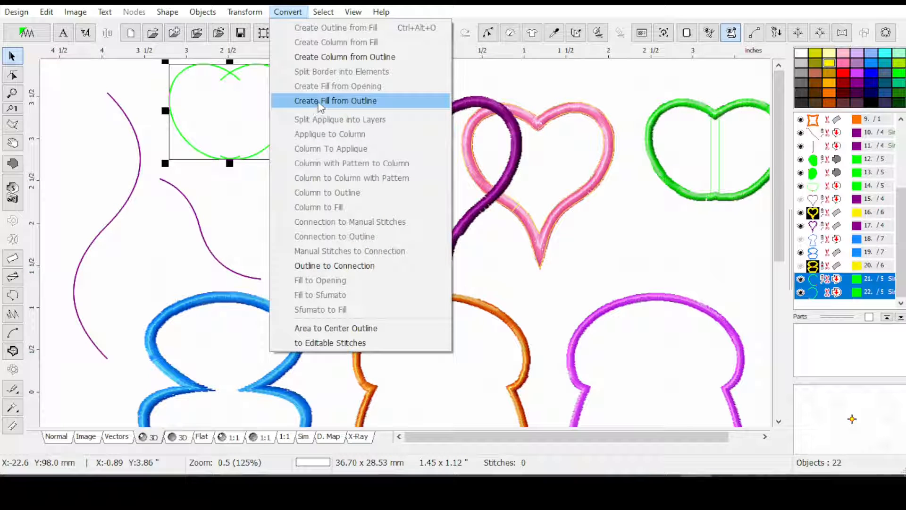
{"action": "left_click", "coordinate": [320, 101]}
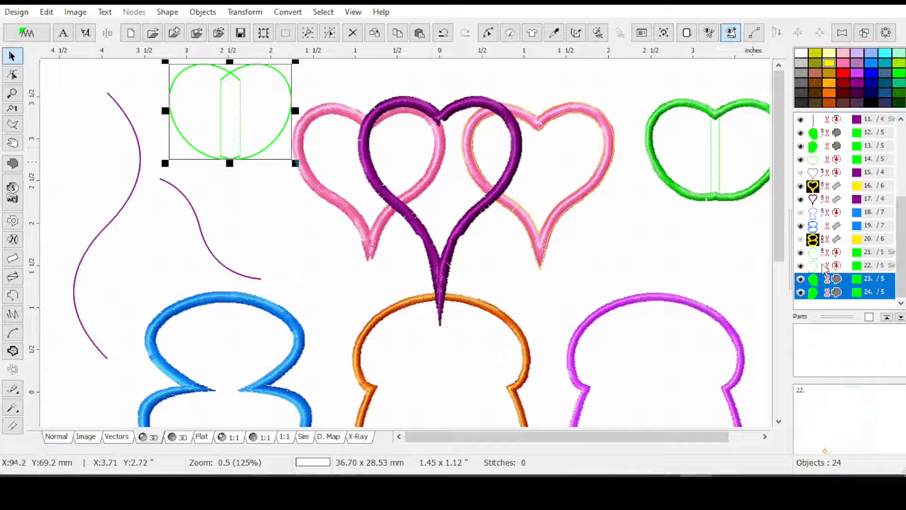
{"action": "left_click", "coordinate": [749, 194]}
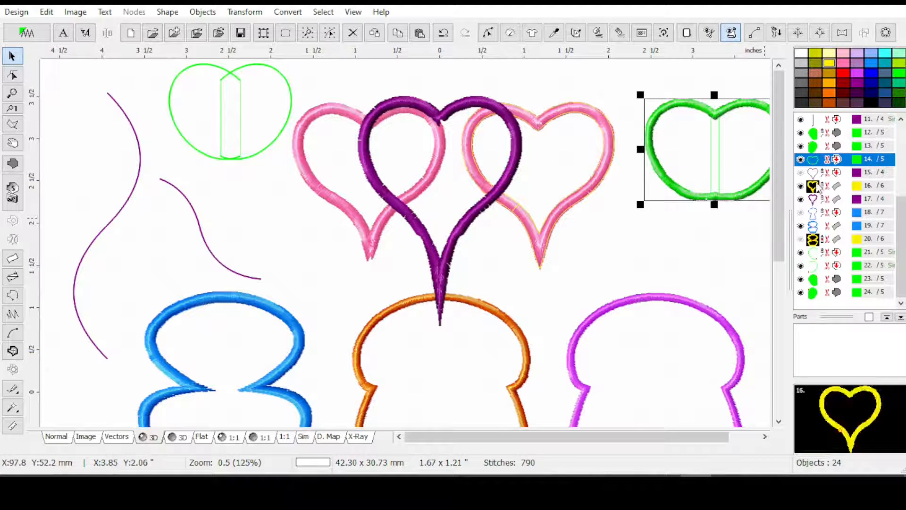
{"action": "left_click", "coordinate": [800, 159]}
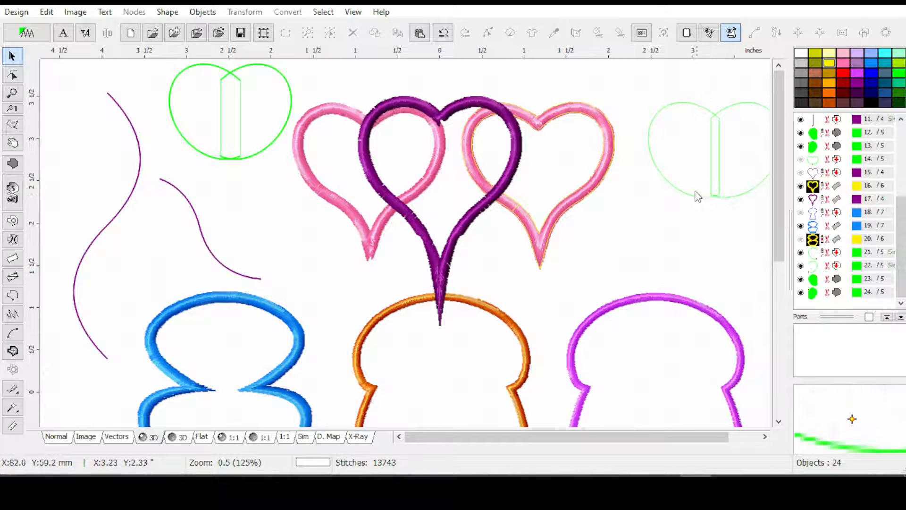
{"action": "left_click", "coordinate": [281, 133]}
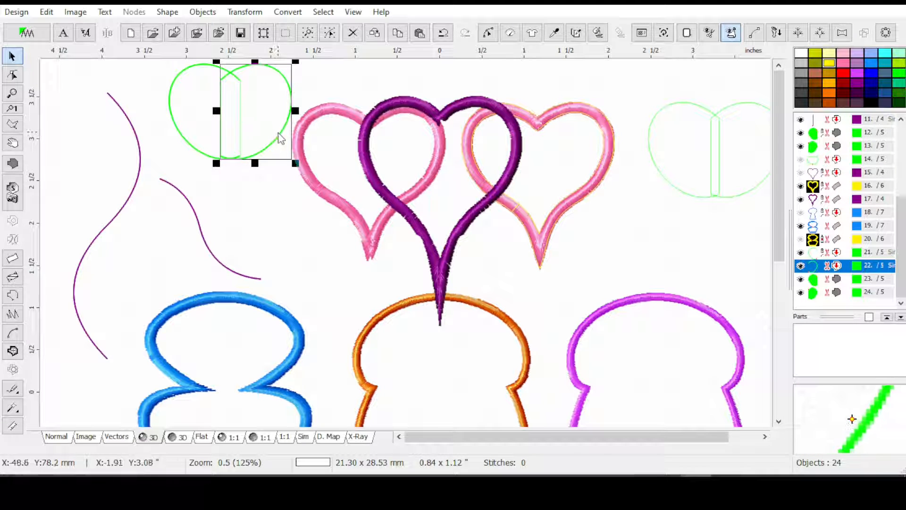
{"action": "key", "text": "Up"}
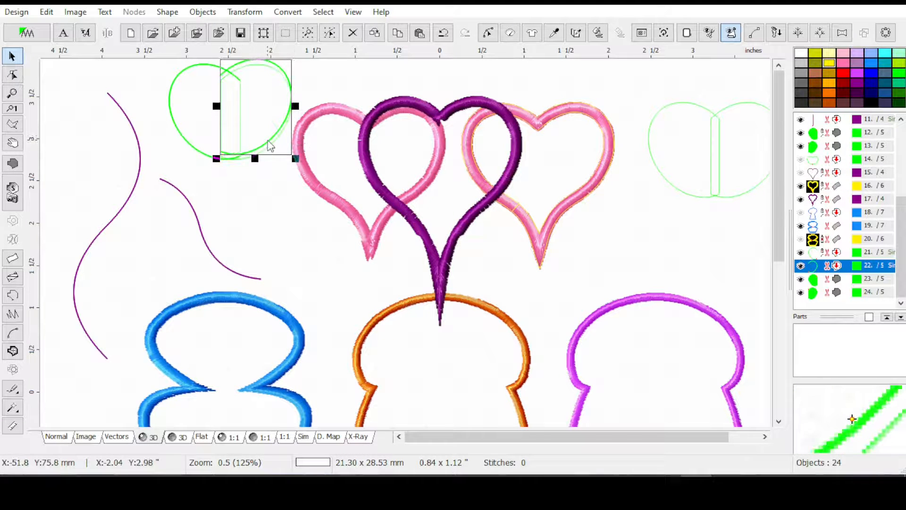
{"action": "key", "text": "ctrl+z"}
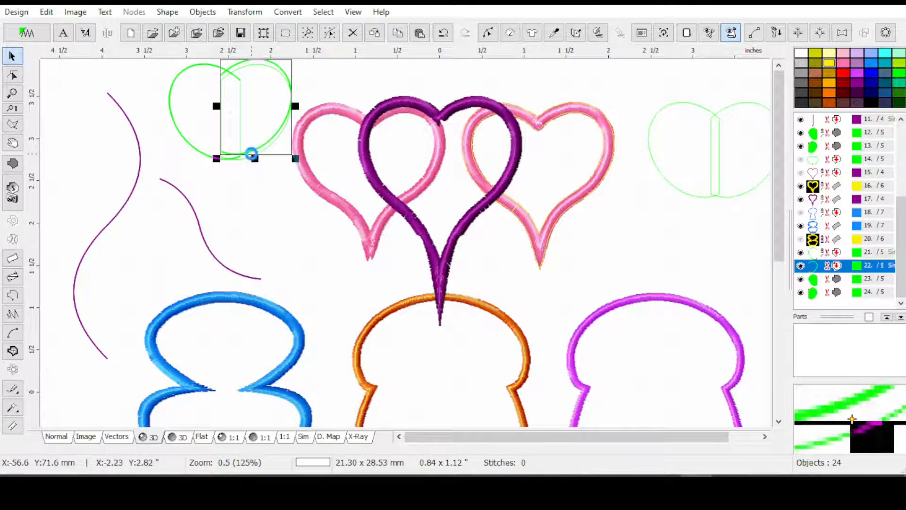
{"action": "left_click", "coordinate": [268, 148]}
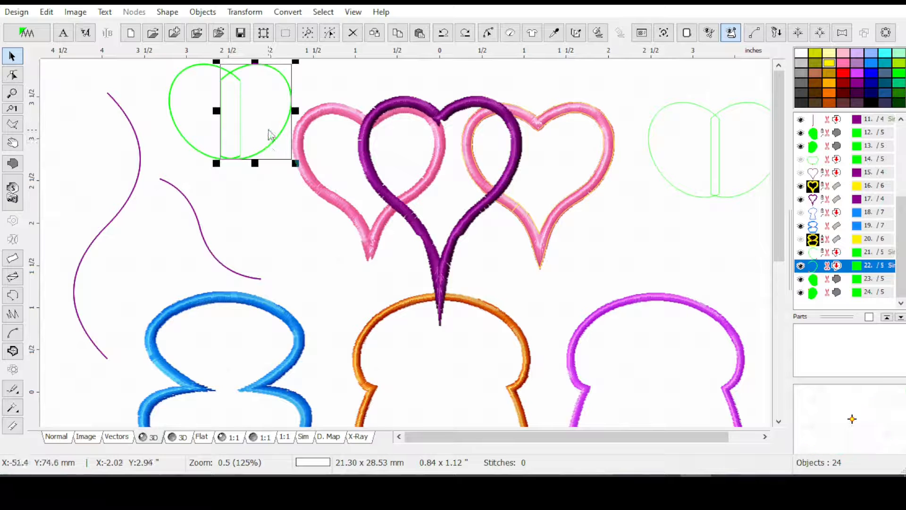
{"action": "mouse_move", "coordinate": [255, 114]}
{"action": "left_mouse_down"}
{"action": "mouse_move", "coordinate": [272, 116]}
{"action": "mouse_move", "coordinate": [256, 113]}
{"action": "left_mouse_up"}
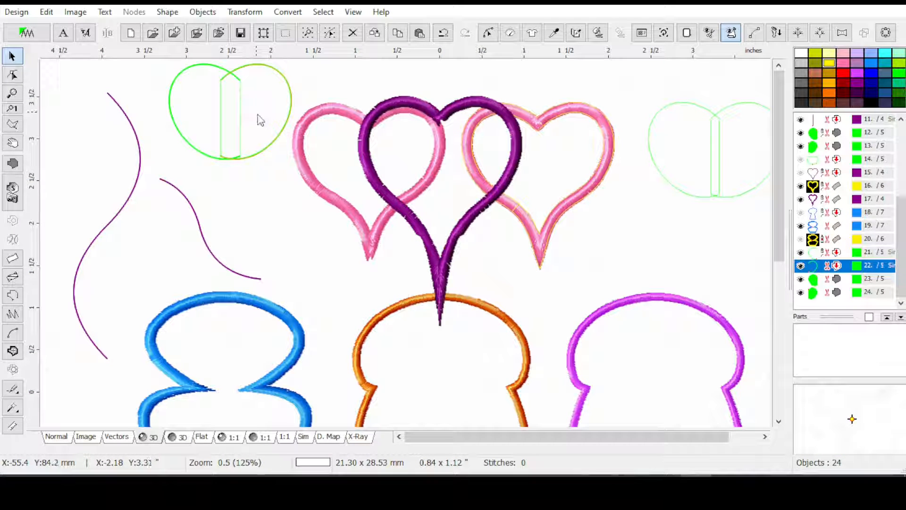
{"action": "key", "text": "ctrl+z"}
Turn off Snap Objects to Grid and shift the right green fill slightly to the right
{"action": "left_click", "coordinate": [46, 11]}
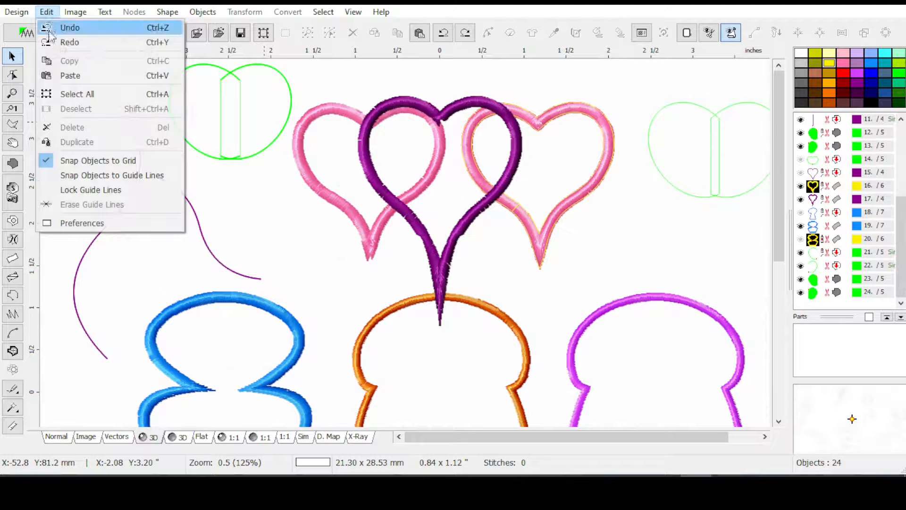
{"action": "left_click", "coordinate": [90, 160]}
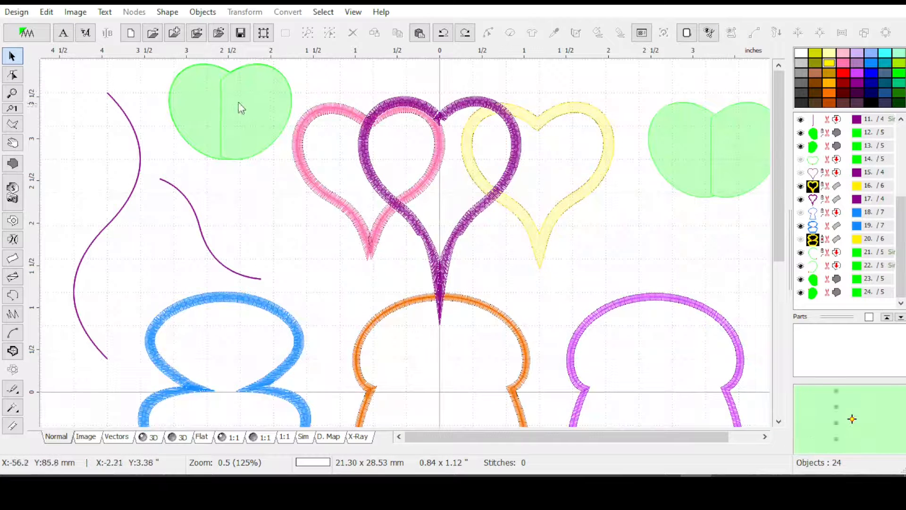
{"action": "left_click", "coordinate": [242, 105]}
{"action": "left_click_drag", "start_coordinate": [237, 106], "coordinate": [242, 109]}
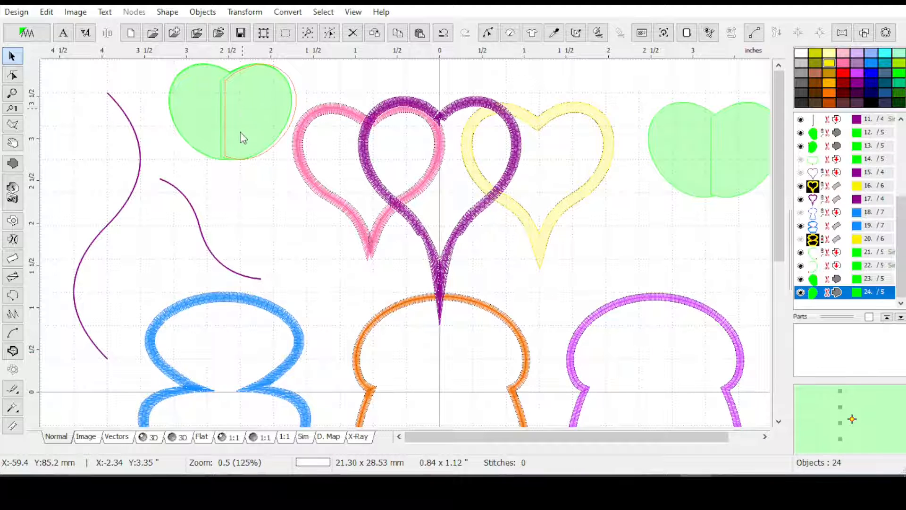
Hide the two open green curves that the new fills were created from
{"action": "left_click", "coordinate": [825, 253]}
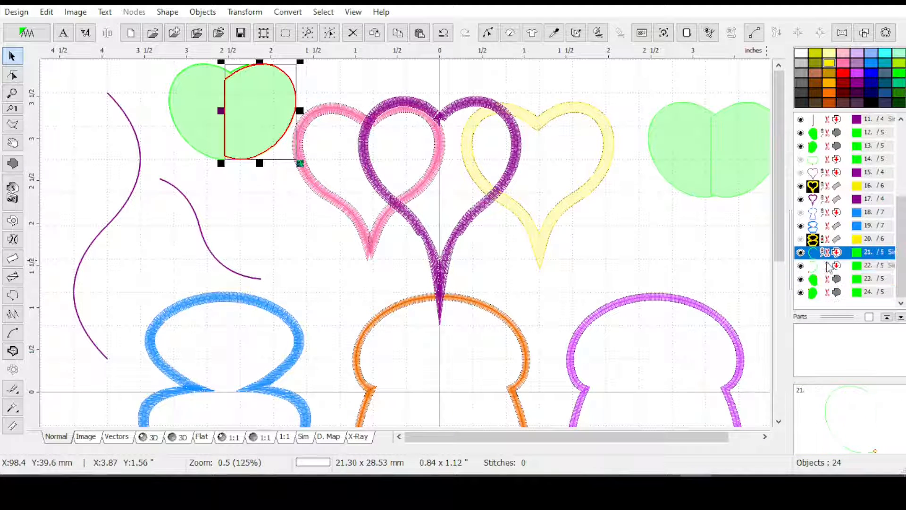
{"action": "left_click", "coordinate": [826, 266], "text": "ctrl"}
{"action": "left_click", "coordinate": [801, 266], "text": "ctrl"}
{"action": "left_click", "coordinate": [802, 266]}
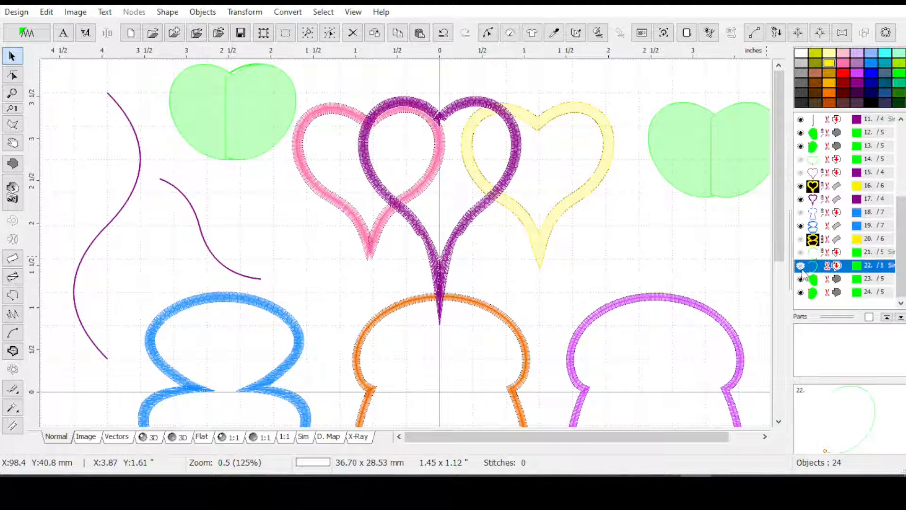
{"action": "left_click", "coordinate": [803, 269]}
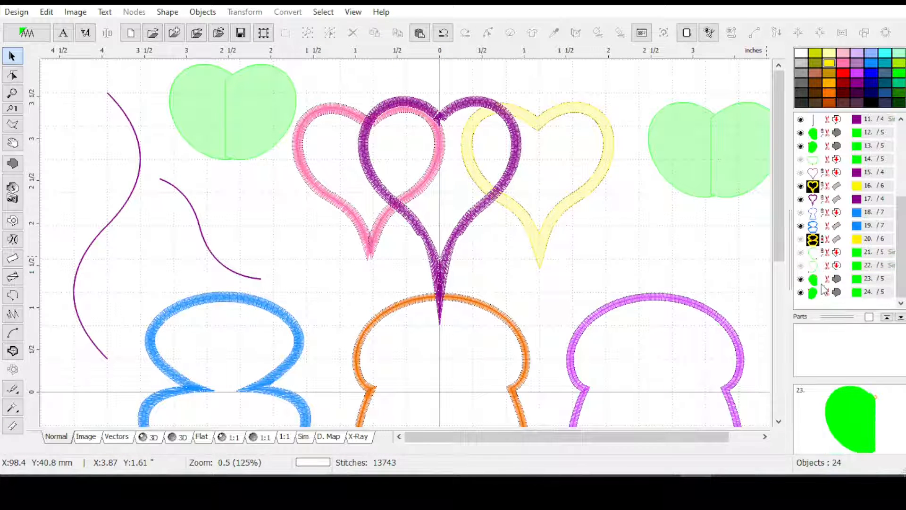
Generate outlines of the two overlapping green fills with Auto Outliner, declining to arrange them into a compact outline
{"action": "left_click_drag", "start_coordinate": [824, 281], "coordinate": [826, 293]}
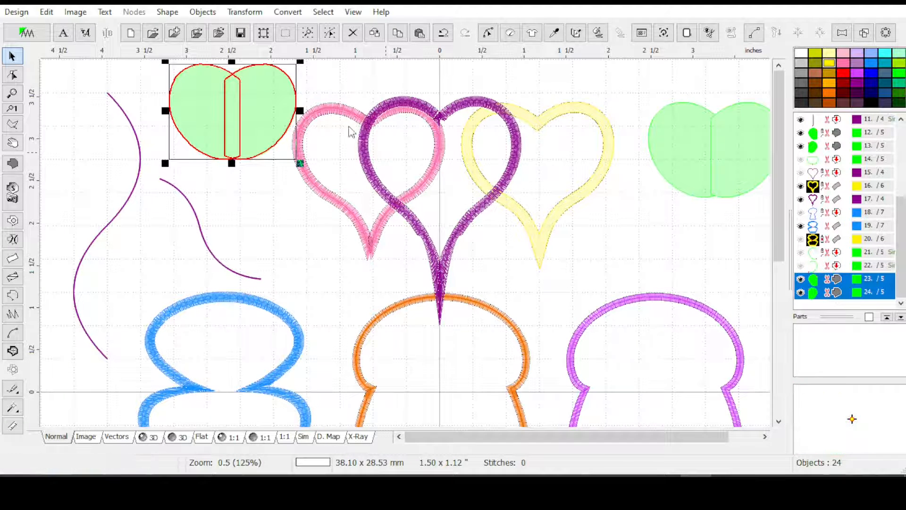
{"action": "scroll", "coordinate": [186, 95], "scroll_direction": "up", "scroll_amount": 1}
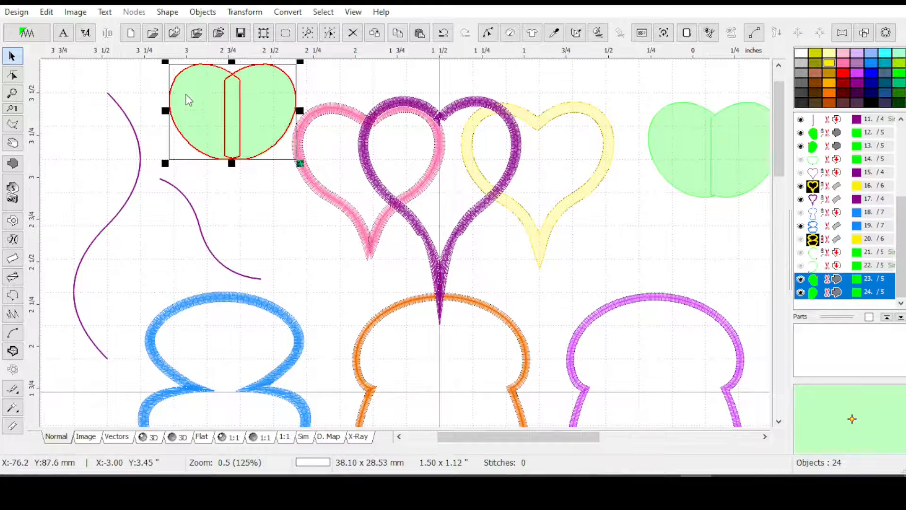
{"action": "left_click", "coordinate": [317, 279]}
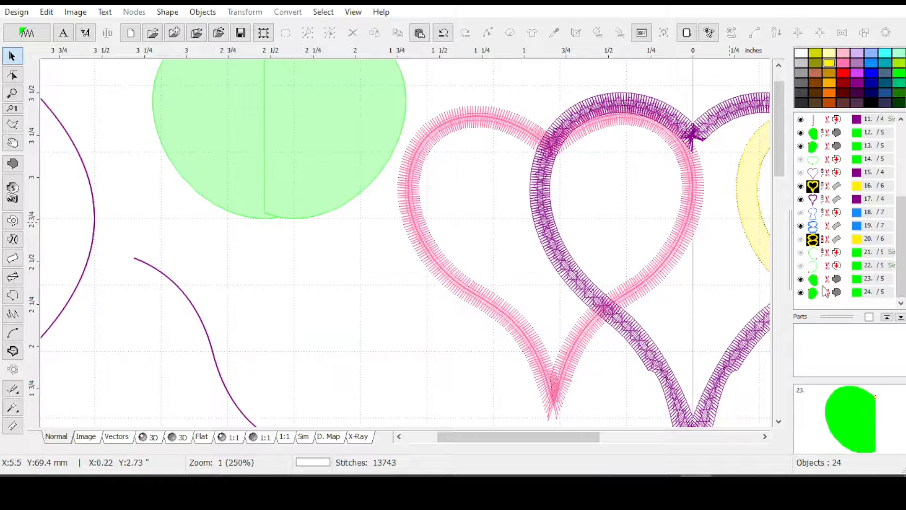
{"action": "left_click_drag", "start_coordinate": [822, 282], "coordinate": [829, 298]}
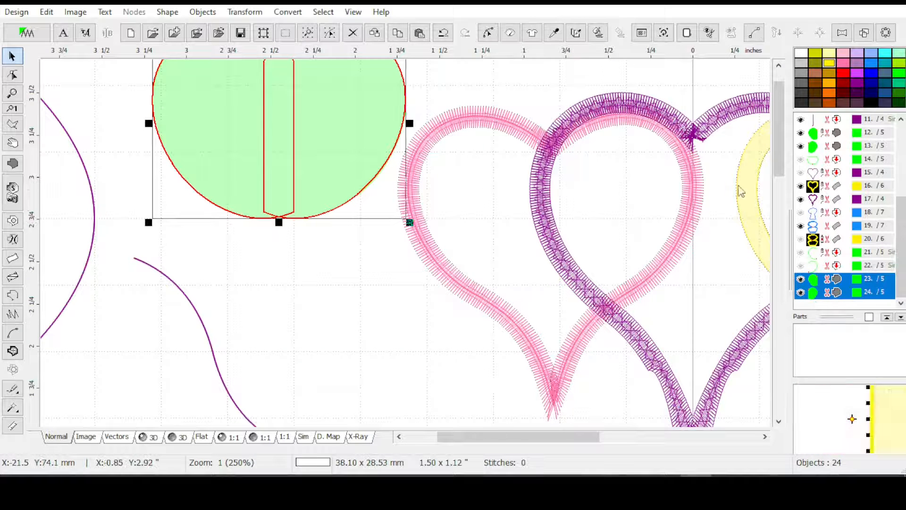
{"action": "scroll", "coordinate": [779, 137], "scroll_direction": "up", "scroll_amount": 2}
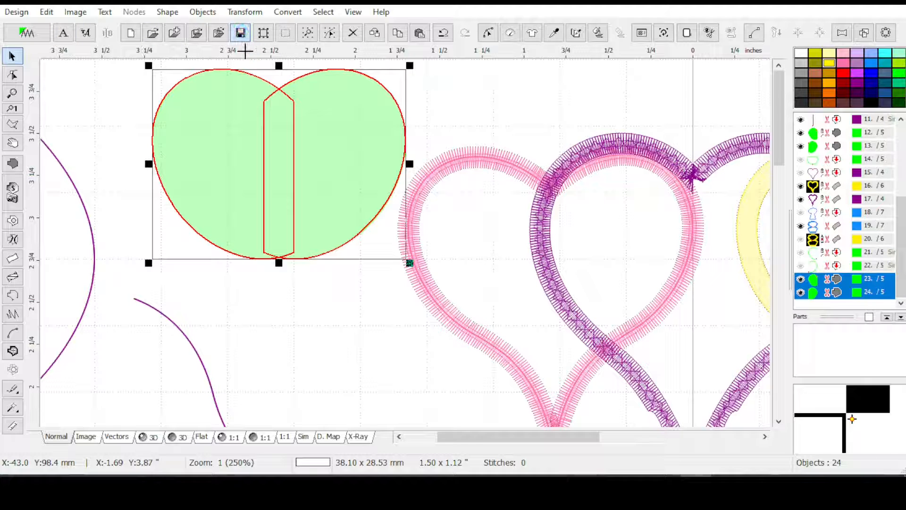
{"action": "left_click", "coordinate": [865, 37]}
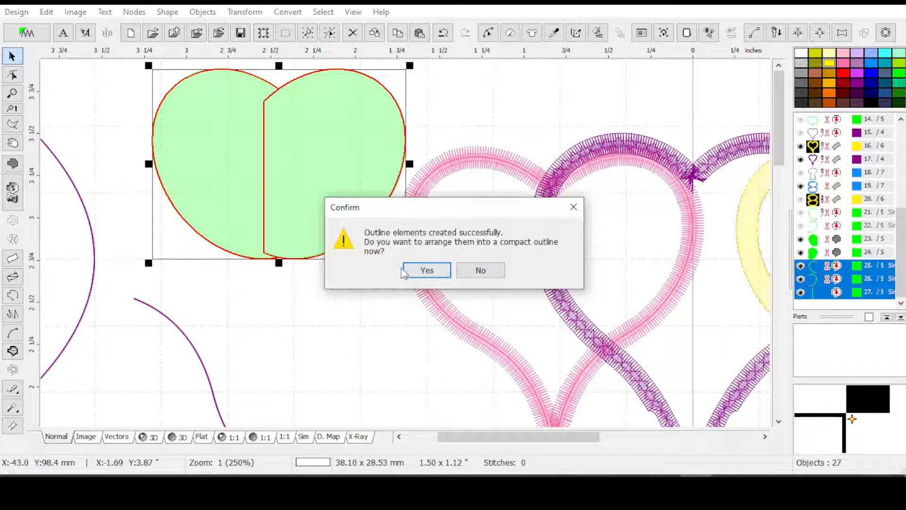
{"action": "left_click", "coordinate": [481, 270]}
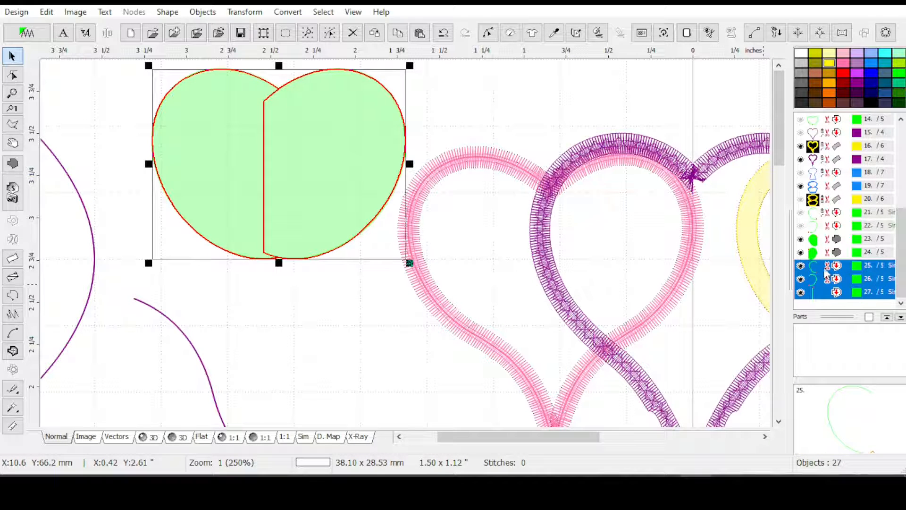
Delete the vertical inner outline element where the two green fills overlap
{"action": "left_click", "coordinate": [823, 290], "text": "ctrl"}
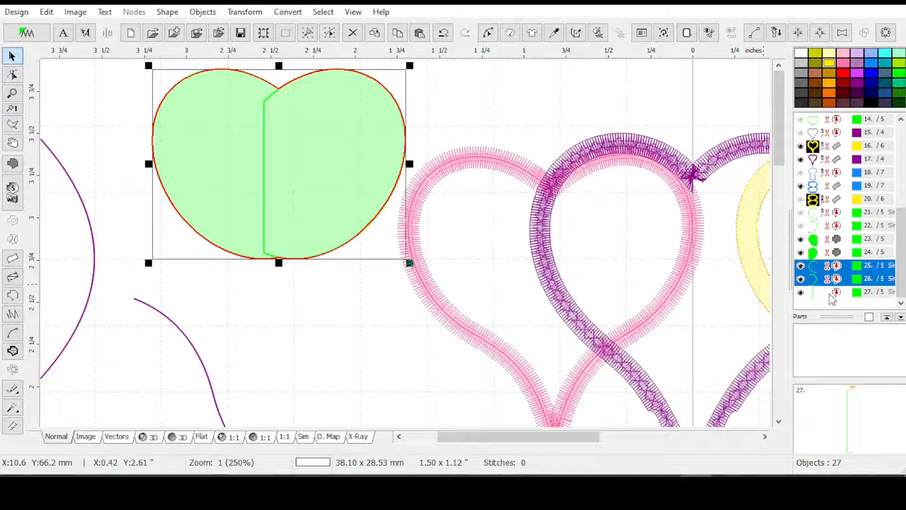
{"action": "left_click", "coordinate": [832, 293]}
{"action": "key", "text": "Delete"}
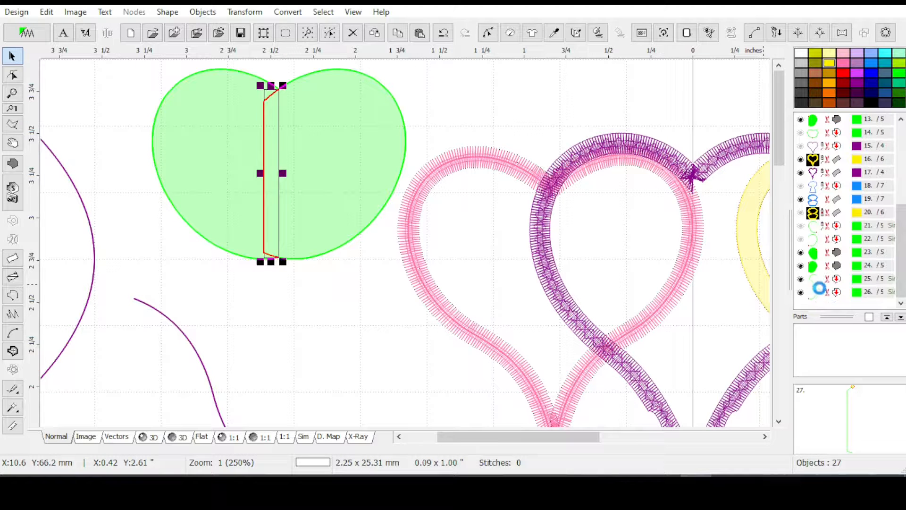
{"action": "left_click_drag", "start_coordinate": [834, 280], "coordinate": [836, 302]}
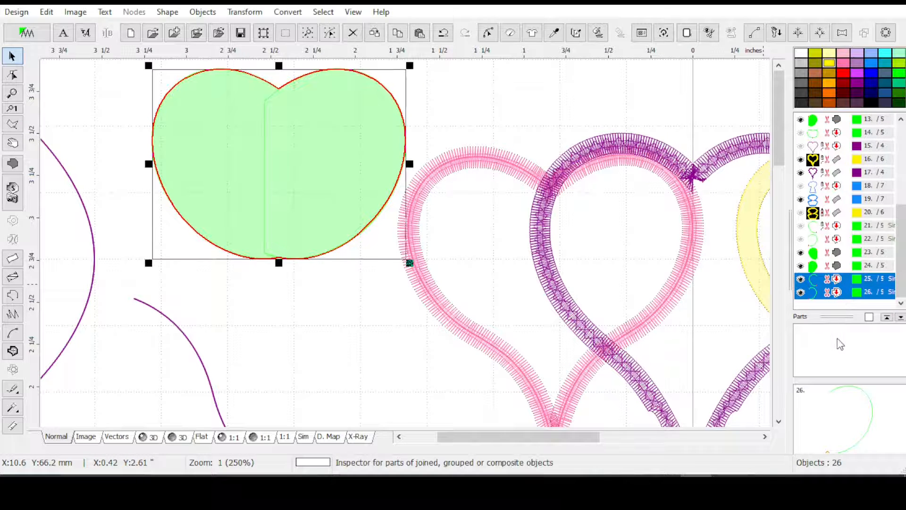
{"action": "left_click", "coordinate": [833, 293]}
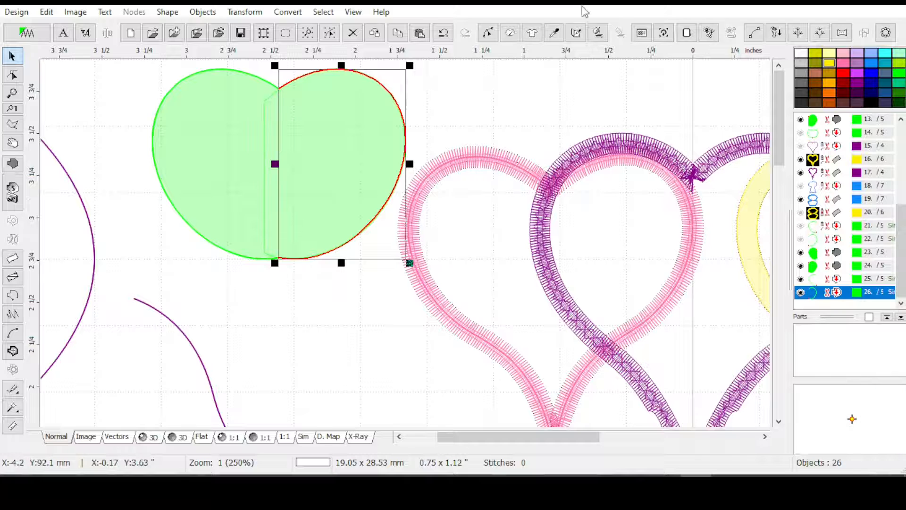
{"action": "left_click", "coordinate": [502, 38]}
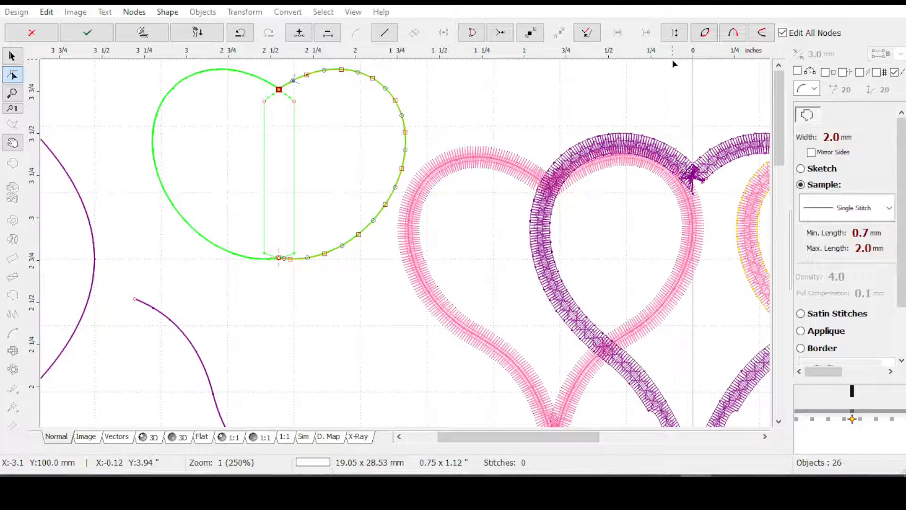
{"action": "key", "text": "Escape"}
Combine the two outer green outline elements into a single closed heart-like outline
{"action": "left_click", "coordinate": [835, 279], "text": "ctrl"}
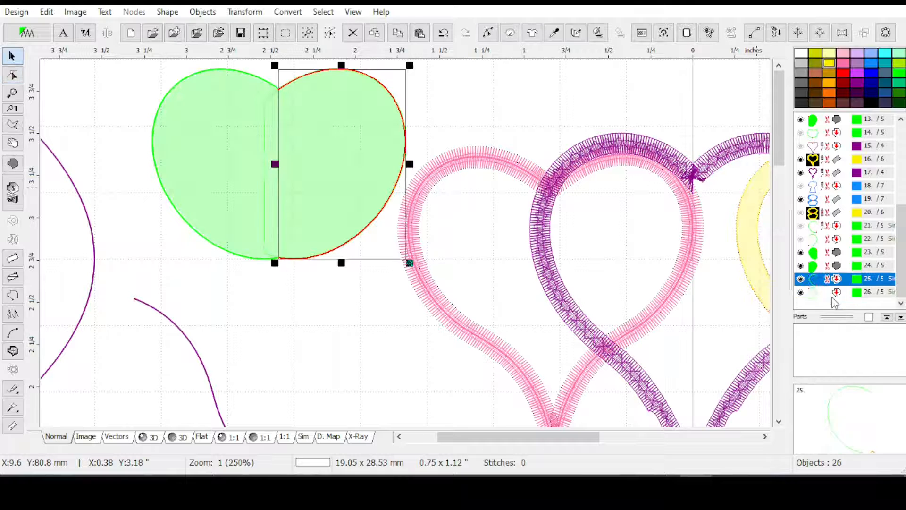
{"action": "left_click", "coordinate": [257, 16]}
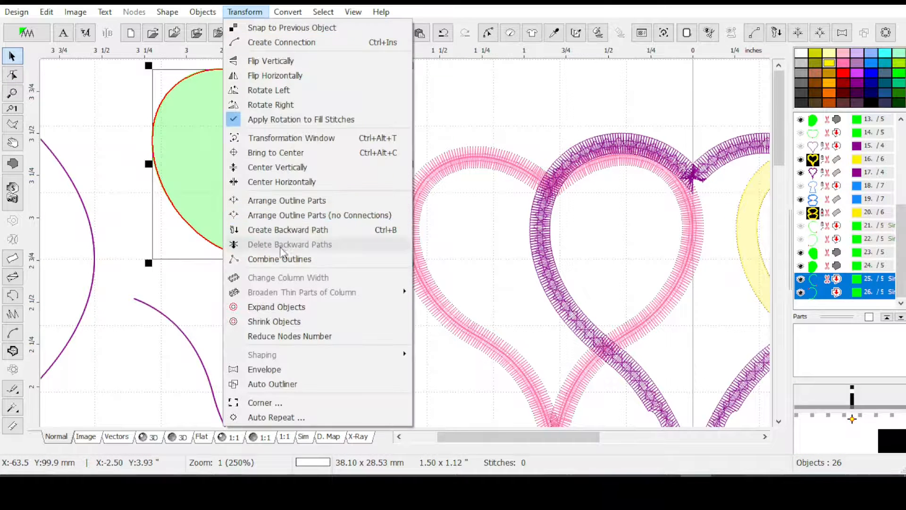
{"action": "left_click", "coordinate": [283, 257]}
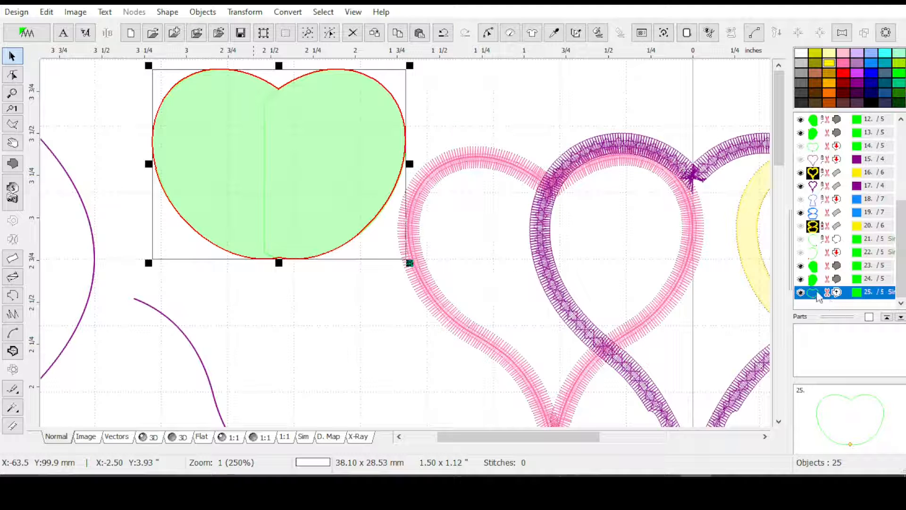
Apply satin stitches with a width of 3.0 mm to the combined green outline
{"action": "left_click", "coordinate": [518, 39]}
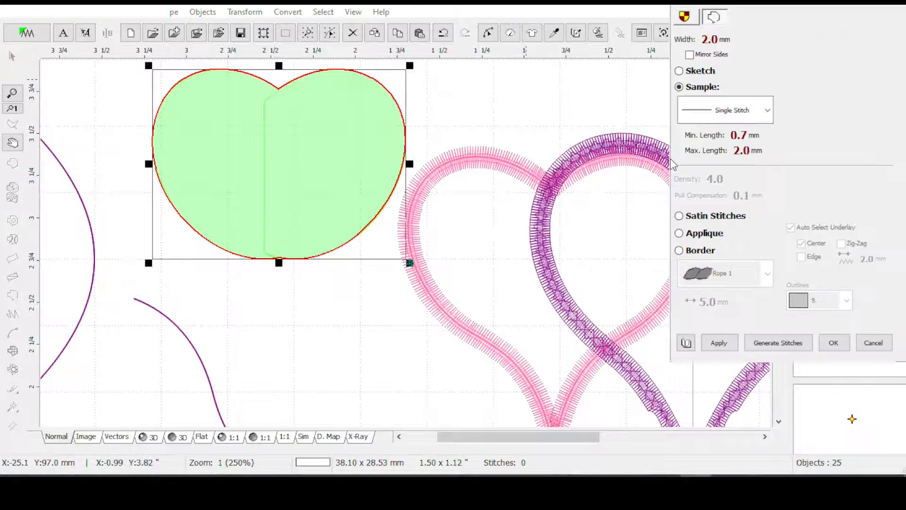
{"action": "left_click", "coordinate": [686, 44]}
{"action": "type", "text": "3"}
{"action": "left_click", "coordinate": [354, 162]}
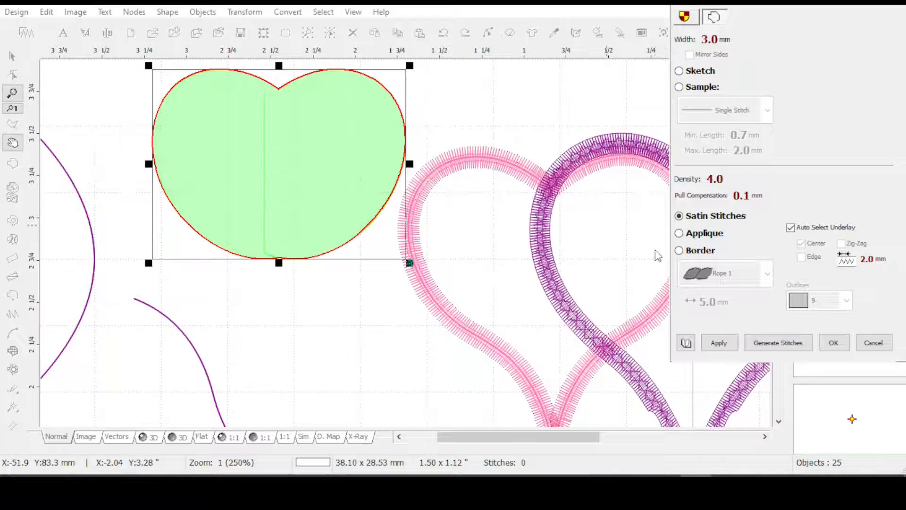
{"action": "left_click", "coordinate": [722, 344]}
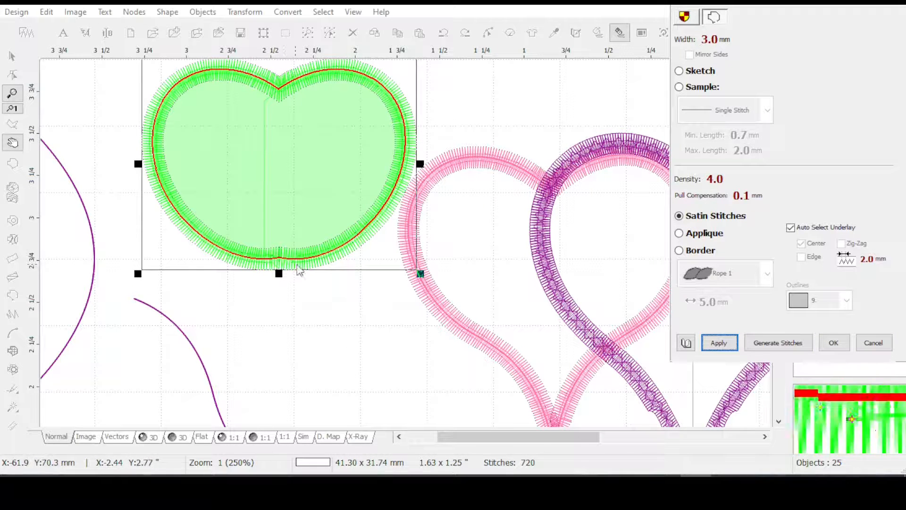
{"action": "left_click", "coordinate": [833, 343]}
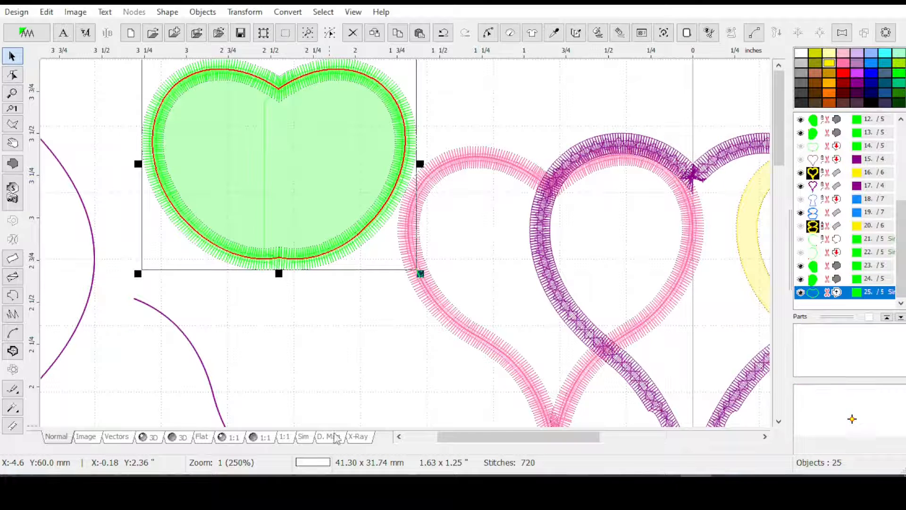
Preview the design in 3D and hide the two green fills behind the satin outline, leaving the outline selected
{"action": "left_click", "coordinate": [150, 437]}
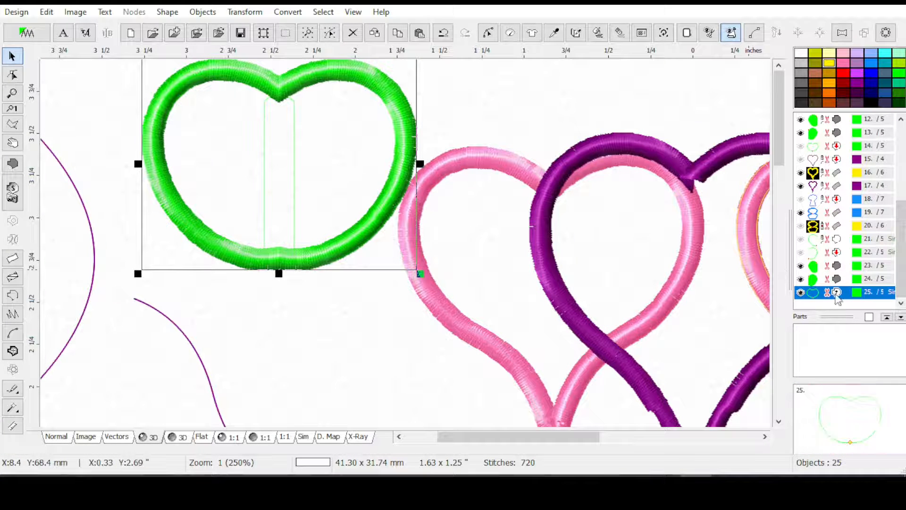
{"action": "left_click", "coordinate": [801, 267]}
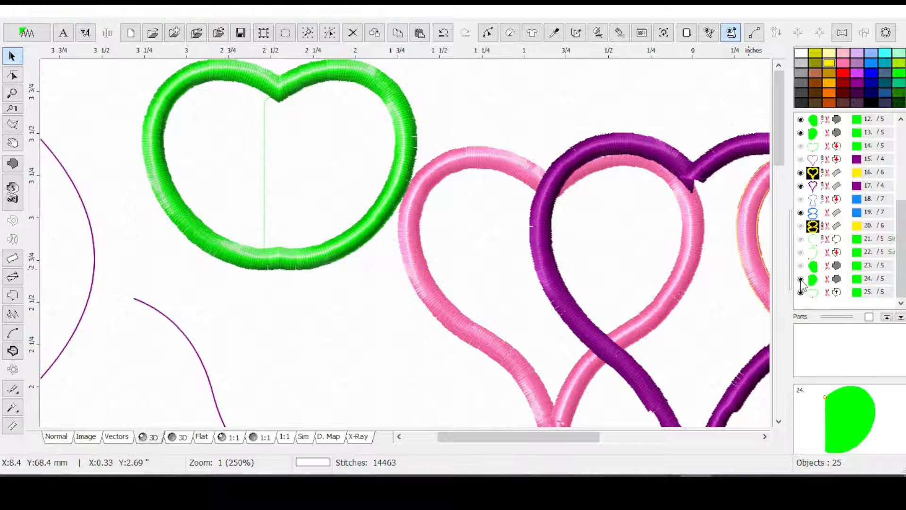
{"action": "left_click", "coordinate": [801, 278]}
{"action": "left_click", "coordinate": [842, 297]}
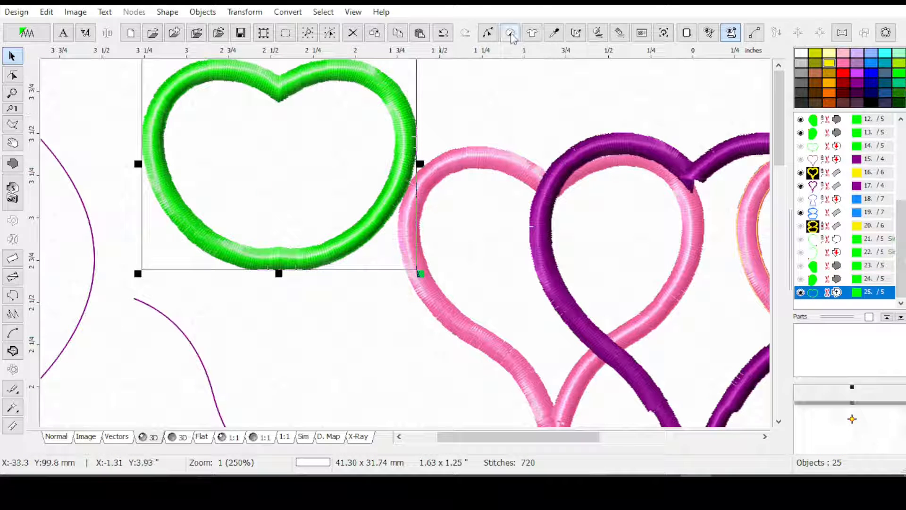
Start an Envelope on the green satin outline with both horizontal and vertical edges set to 2 Curves
{"action": "left_click", "coordinate": [244, 12]}
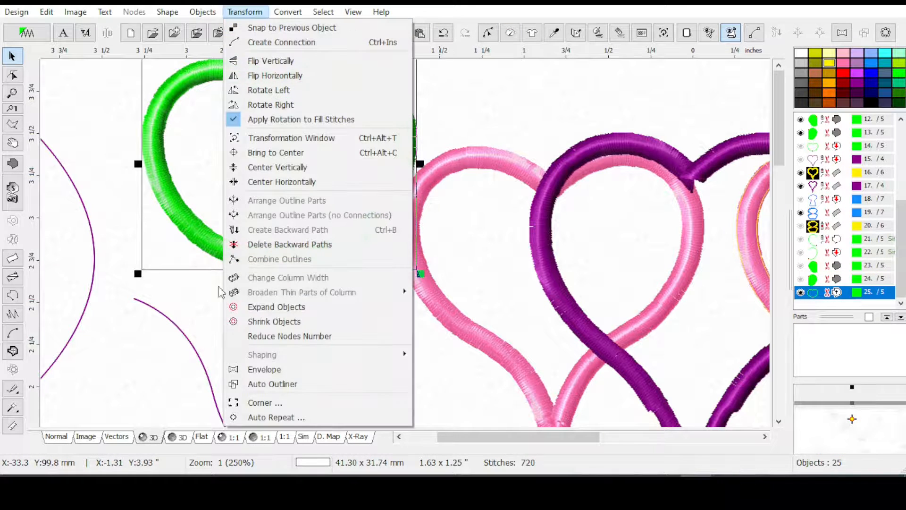
{"action": "left_click", "coordinate": [264, 369]}
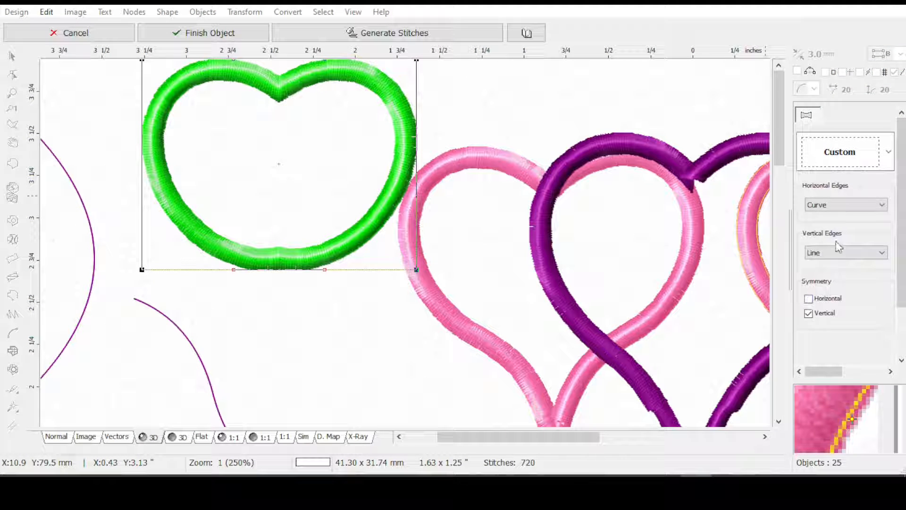
{"action": "left_click", "coordinate": [848, 207]}
{"action": "left_click", "coordinate": [822, 235]}
{"action": "left_click", "coordinate": [830, 205]}
{"action": "left_click", "coordinate": [824, 243]}
{"action": "left_click", "coordinate": [826, 255]}
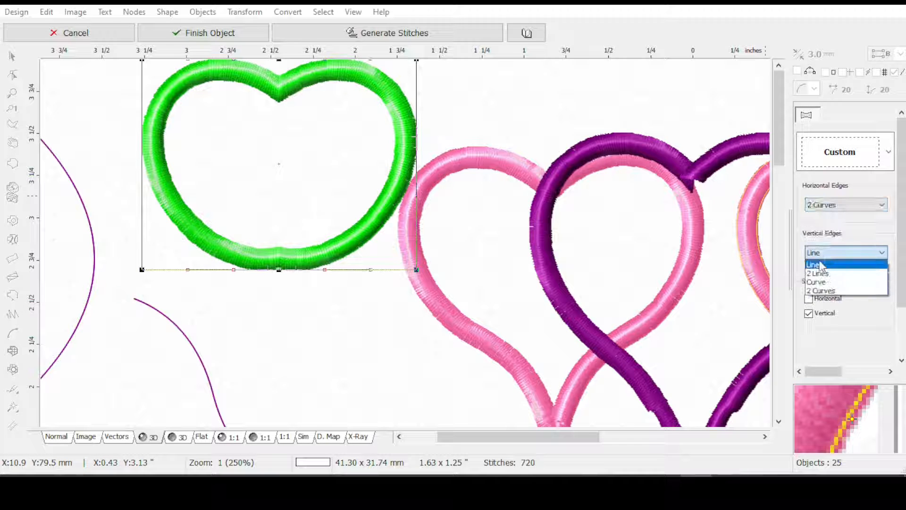
{"action": "left_click", "coordinate": [822, 290]}
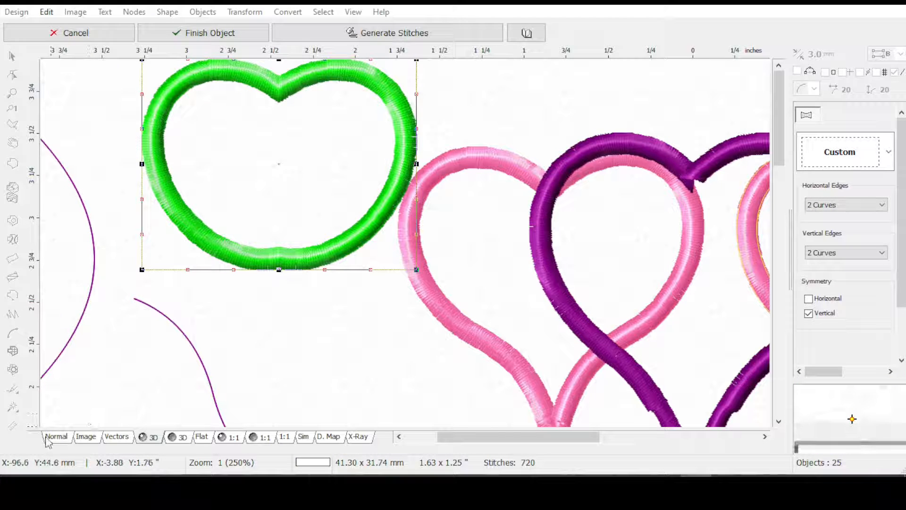
Pull the envelope's bottom middle node up into the shape to form a pointed notch and generate the stitches
{"action": "left_click", "coordinate": [57, 437]}
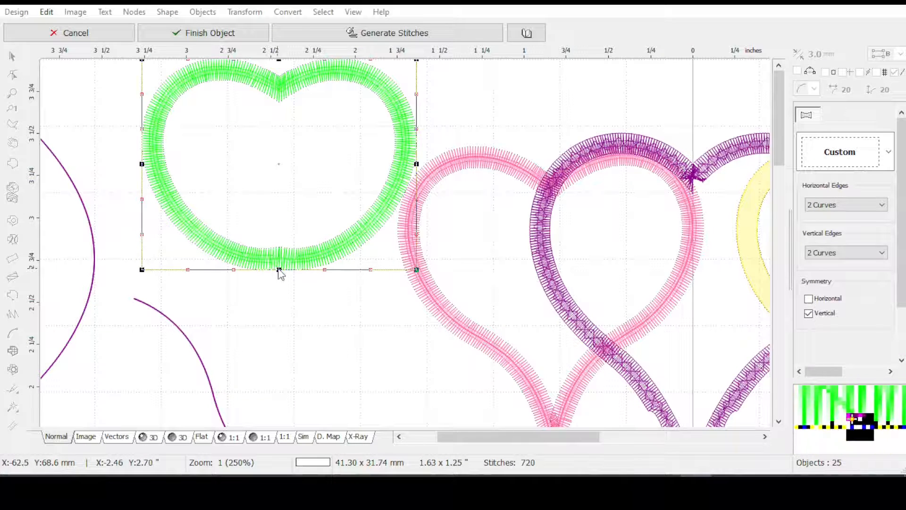
{"action": "left_click_drag", "start_coordinate": [279, 270], "coordinate": [290, 187]}
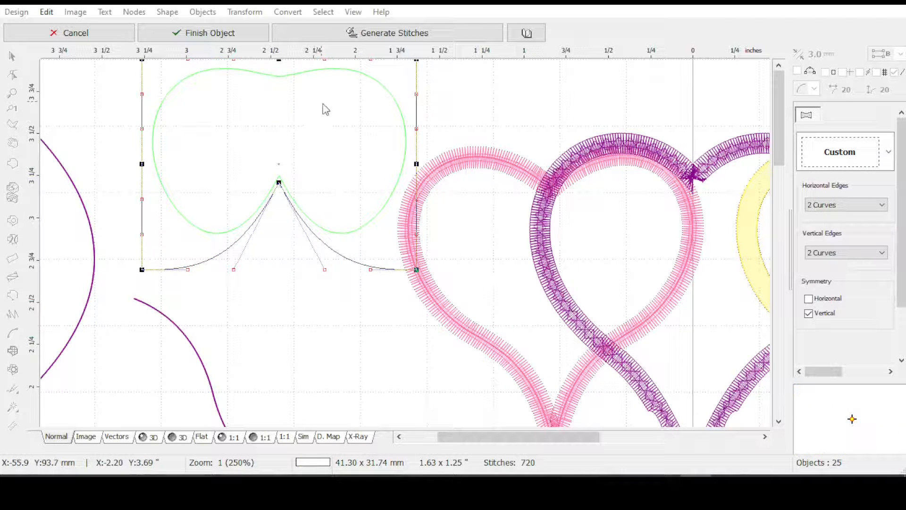
{"action": "left_click", "coordinate": [375, 33]}
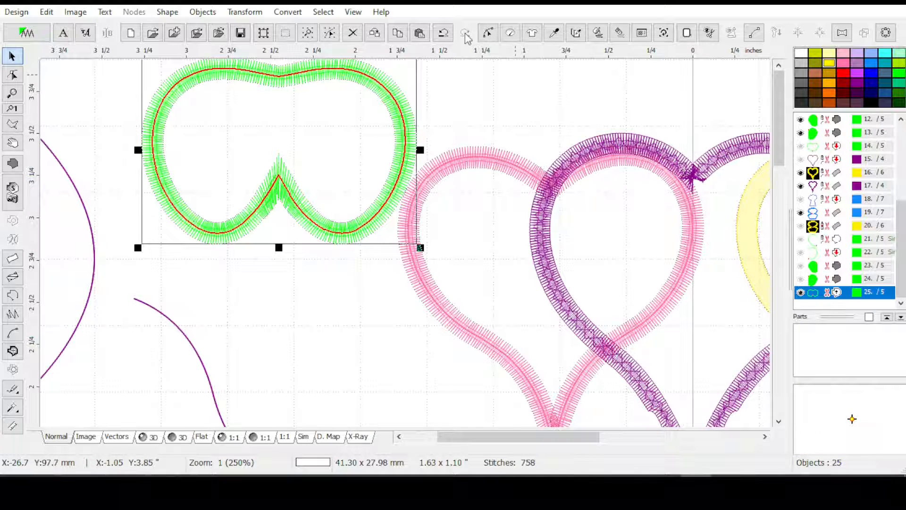
Check the reshaped green outline's stitch parameters and examine its notch corner in the 3D view
{"action": "left_click", "coordinate": [509, 33]}
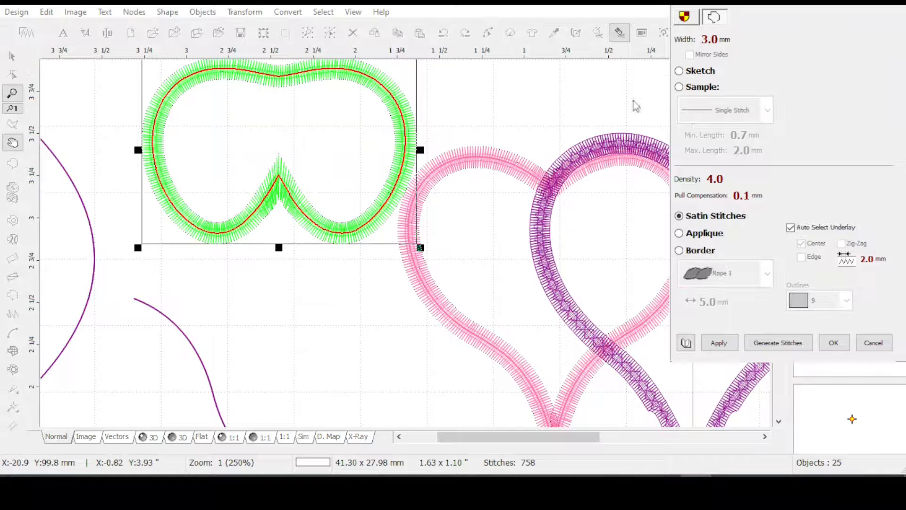
{"action": "left_click", "coordinate": [834, 343]}
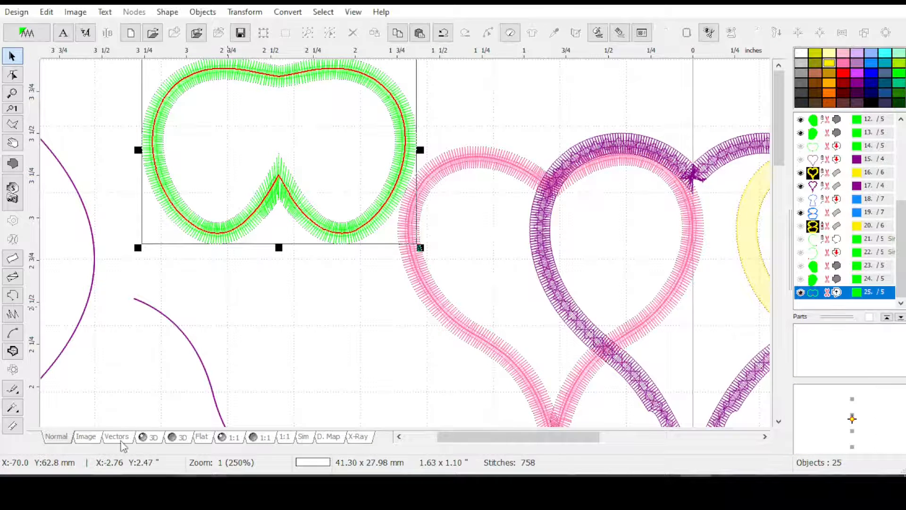
{"action": "left_click", "coordinate": [151, 438]}
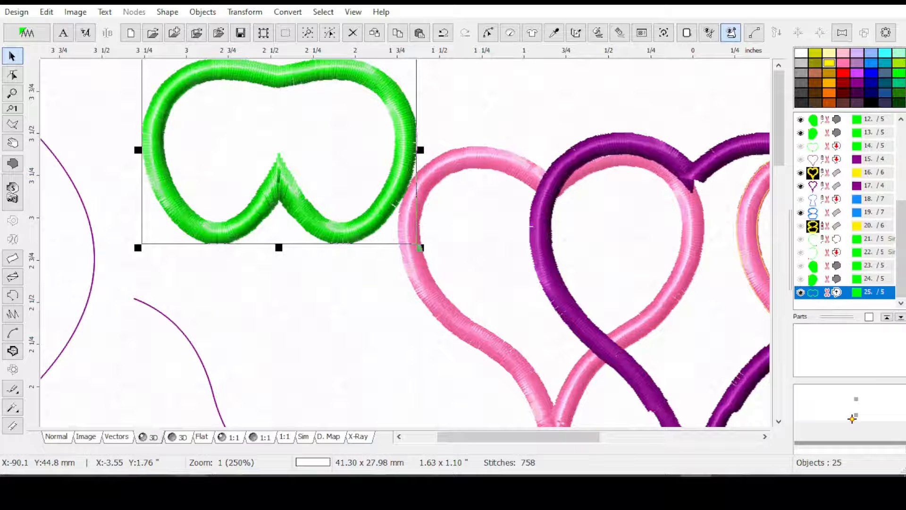
{"action": "mouse_move", "coordinate": [222, 487]}
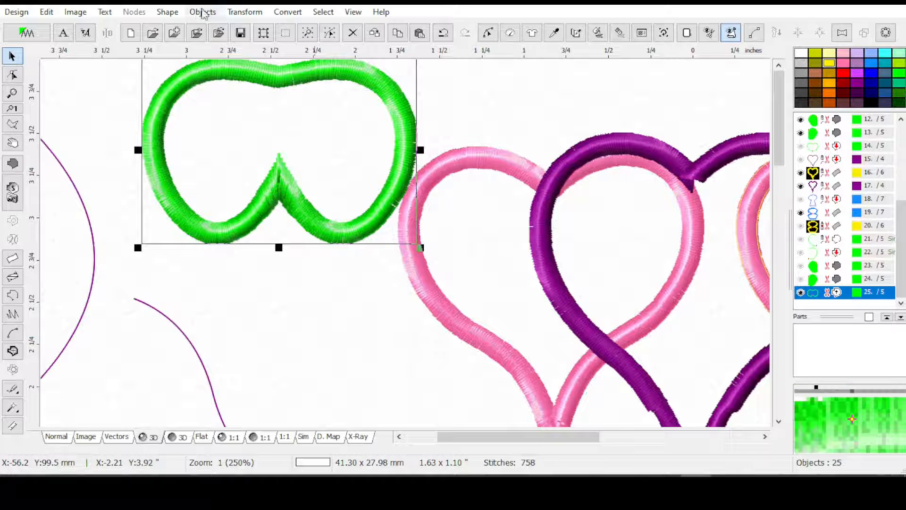
Start another Envelope on the notched green outline, using 2 Curves for the horizontal and vertical edges
{"action": "left_click", "coordinate": [244, 11]}
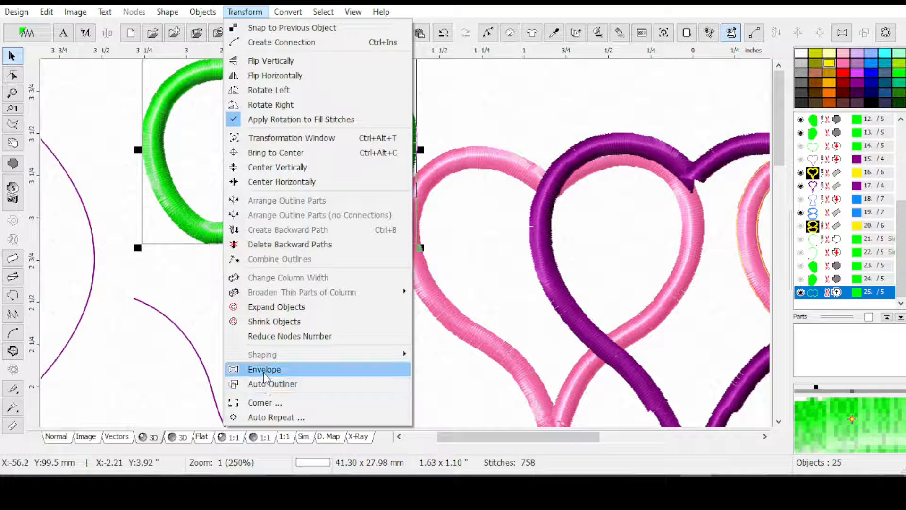
{"action": "left_click", "coordinate": [263, 371]}
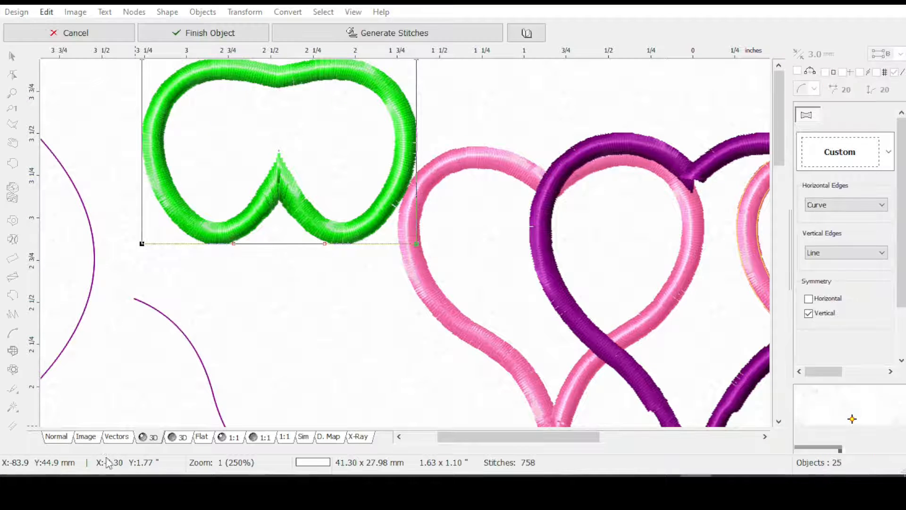
{"action": "left_click", "coordinate": [872, 204]}
{"action": "left_click", "coordinate": [822, 242]}
{"action": "left_click", "coordinate": [845, 253]}
{"action": "left_click", "coordinate": [821, 290]}
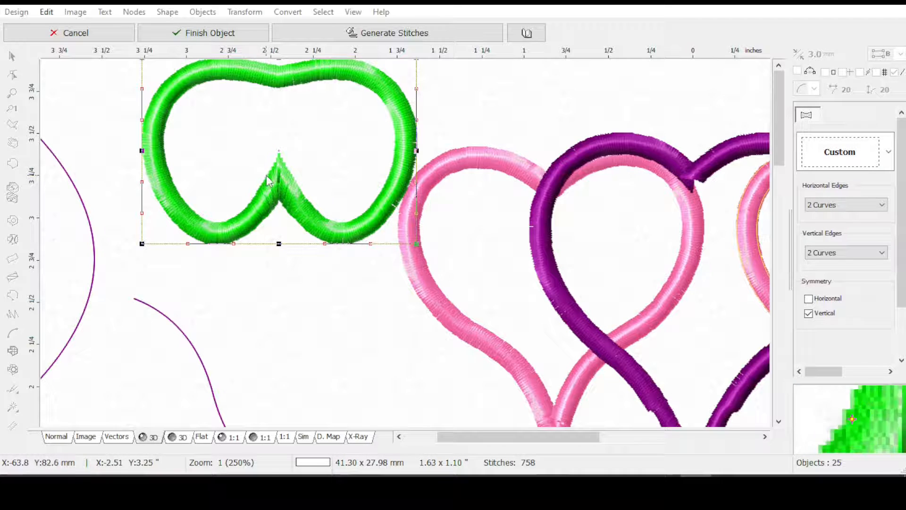
Raise the envelope's bottom middle node slightly, draw its curve handles inward for a narrower notch, and generate the stitches for a 3D preview
{"action": "left_click", "coordinate": [61, 438]}
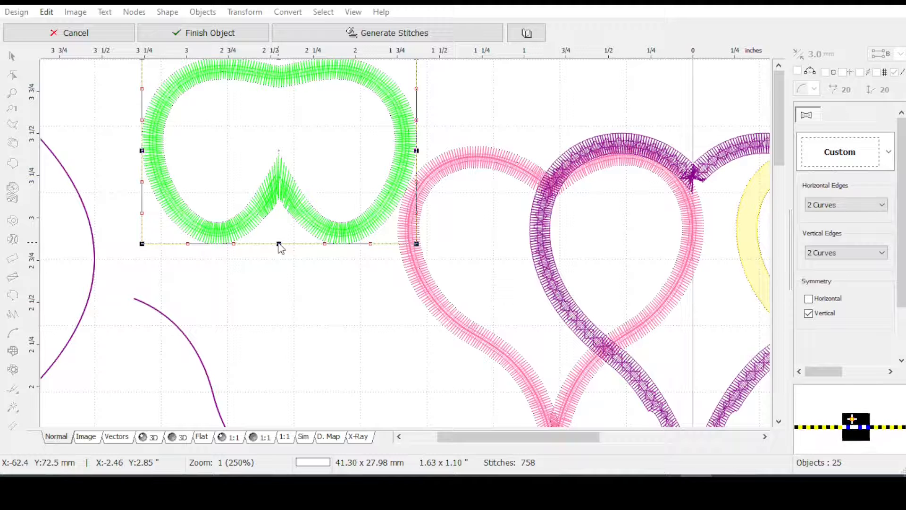
{"action": "left_click_drag", "start_coordinate": [279, 244], "coordinate": [278, 164]}
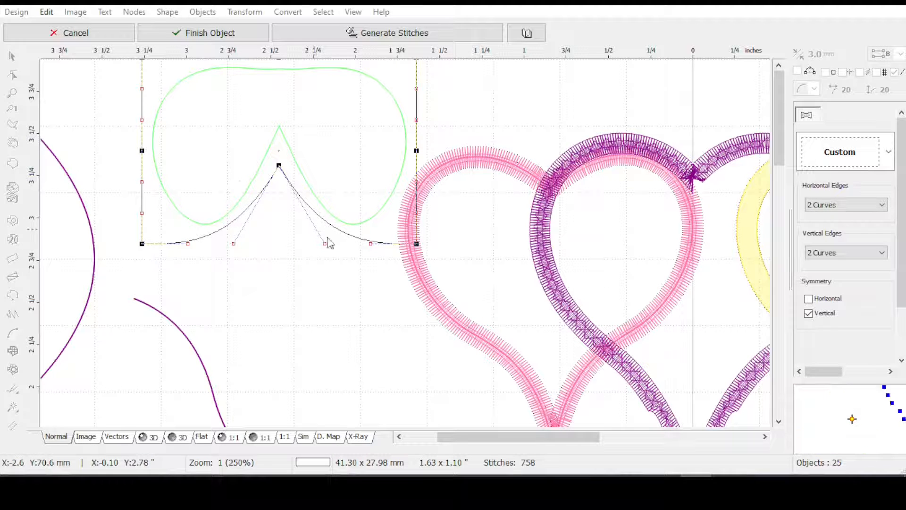
{"action": "left_click_drag", "start_coordinate": [325, 244], "coordinate": [299, 249]}
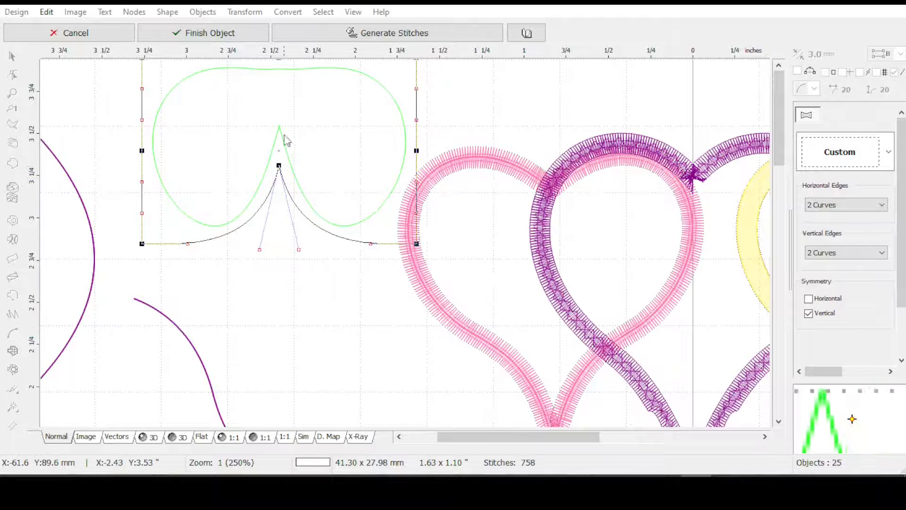
{"action": "left_click_drag", "start_coordinate": [278, 171], "coordinate": [275, 218]}
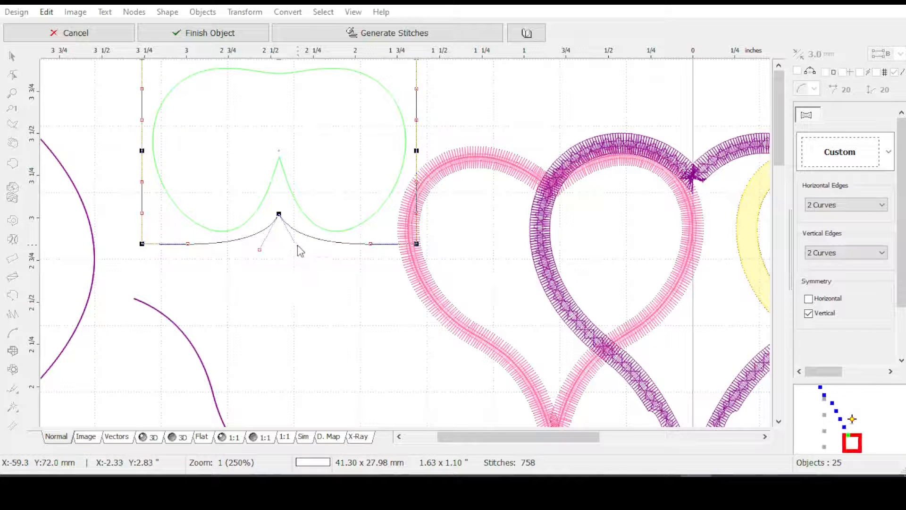
{"action": "left_click_drag", "start_coordinate": [298, 250], "coordinate": [289, 258]}
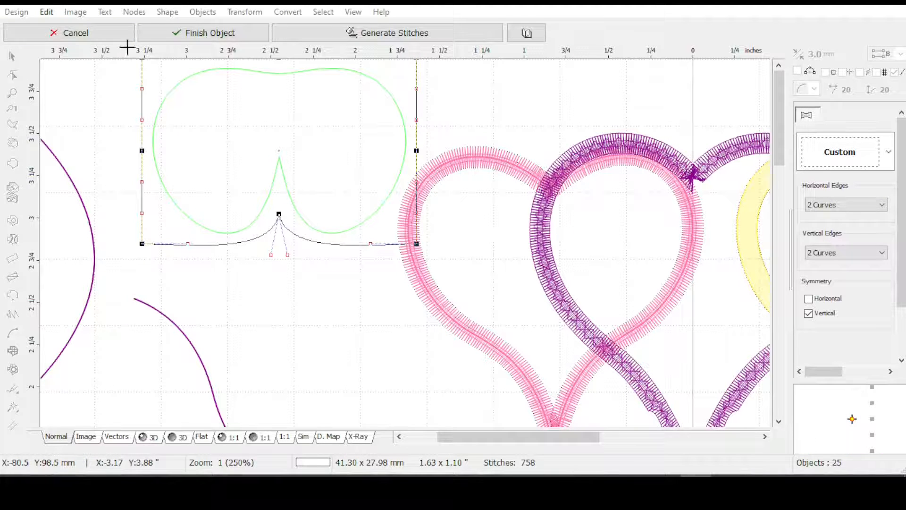
{"action": "left_click", "coordinate": [373, 33]}
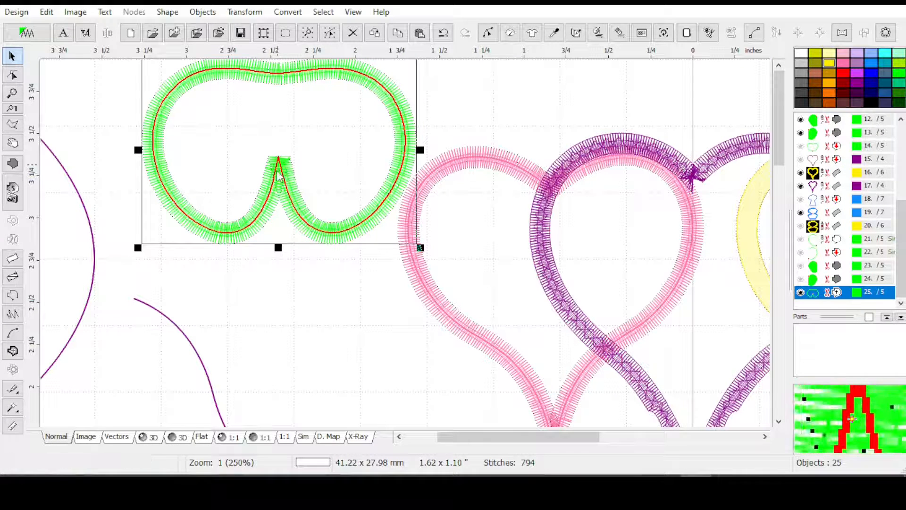
{"action": "left_click", "coordinate": [149, 438]}
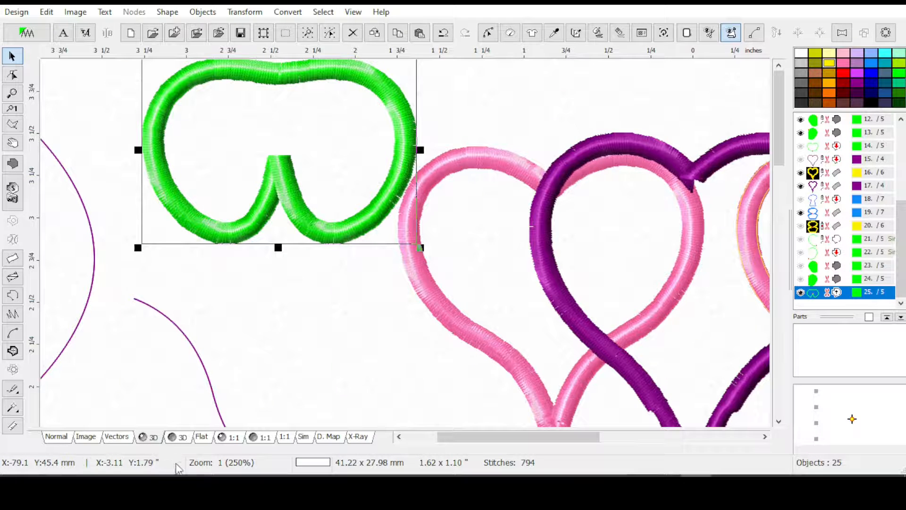
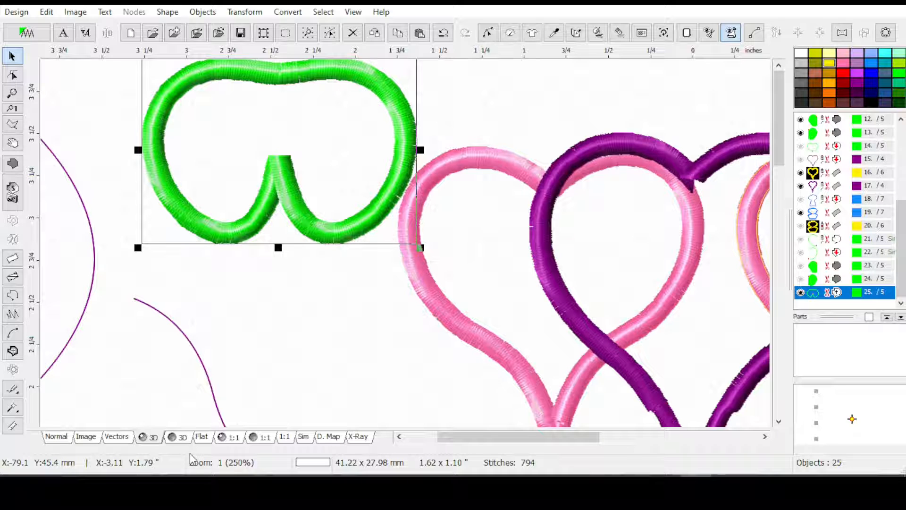
Check the notched green outline's parameters, then create a 3.0 mm wide column from it
{"action": "left_click", "coordinate": [511, 36]}
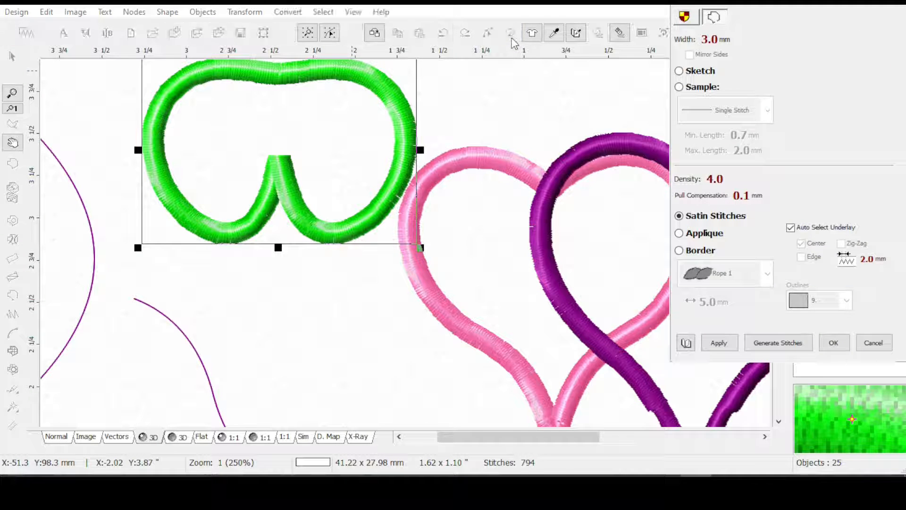
{"action": "left_click", "coordinate": [847, 348]}
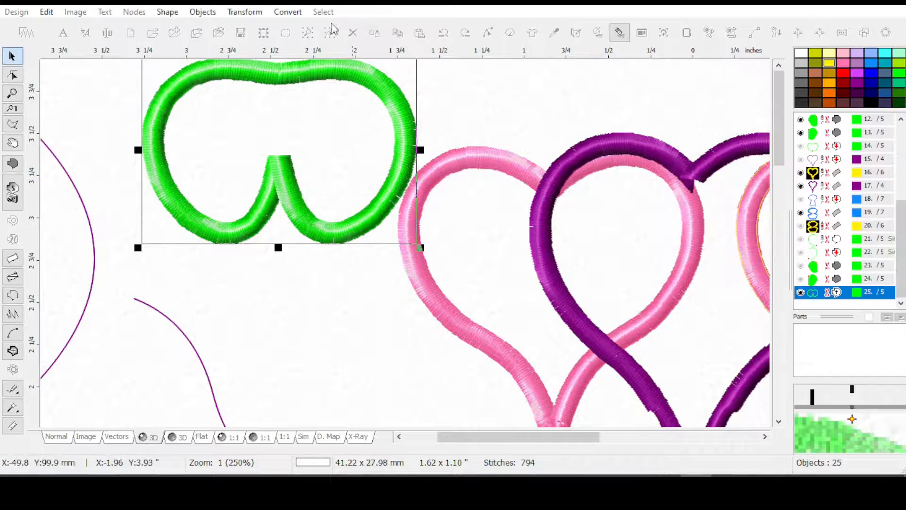
{"action": "left_click", "coordinate": [284, 14]}
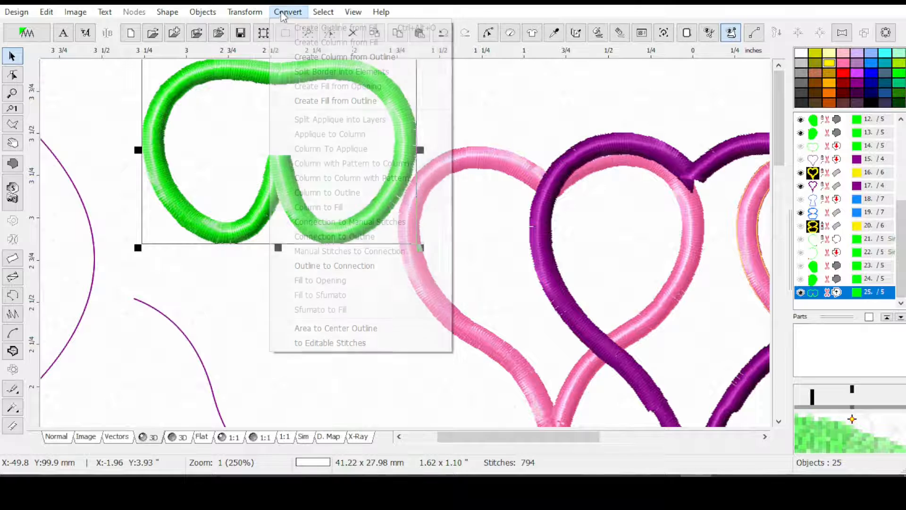
{"action": "left_click", "coordinate": [322, 60]}
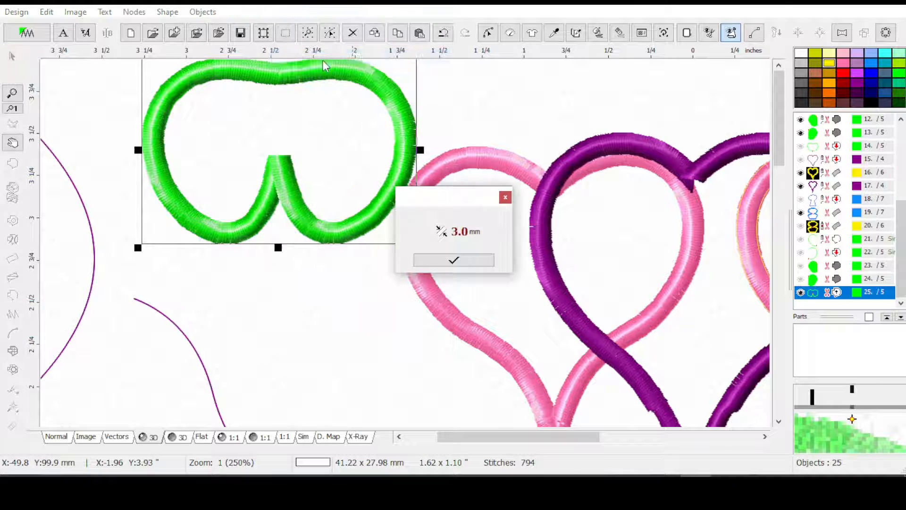
{"action": "left_click", "coordinate": [454, 260]}
{"action": "left_click_drag", "start_coordinate": [901, 213], "coordinate": [896, 301]}
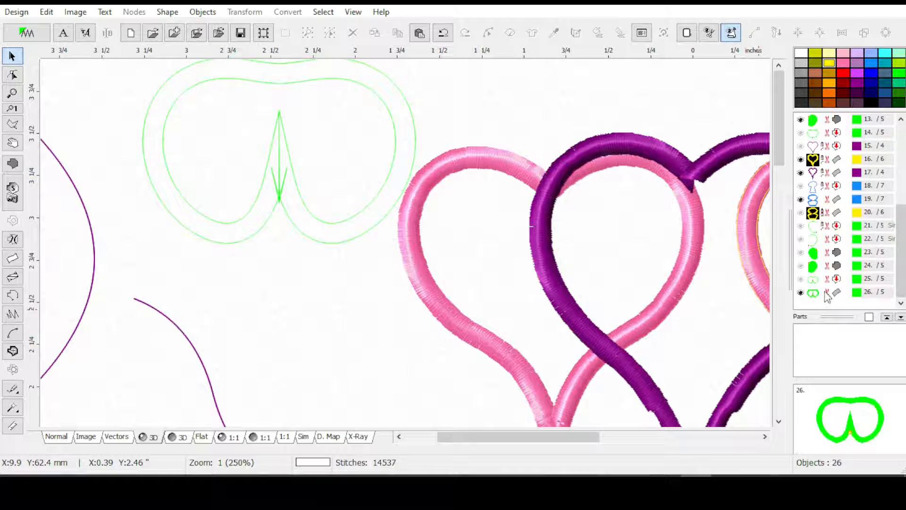
Examine the nodes and crossing edges at the new green column's notch, leaving node editing without changes
{"action": "left_click", "coordinate": [811, 292]}
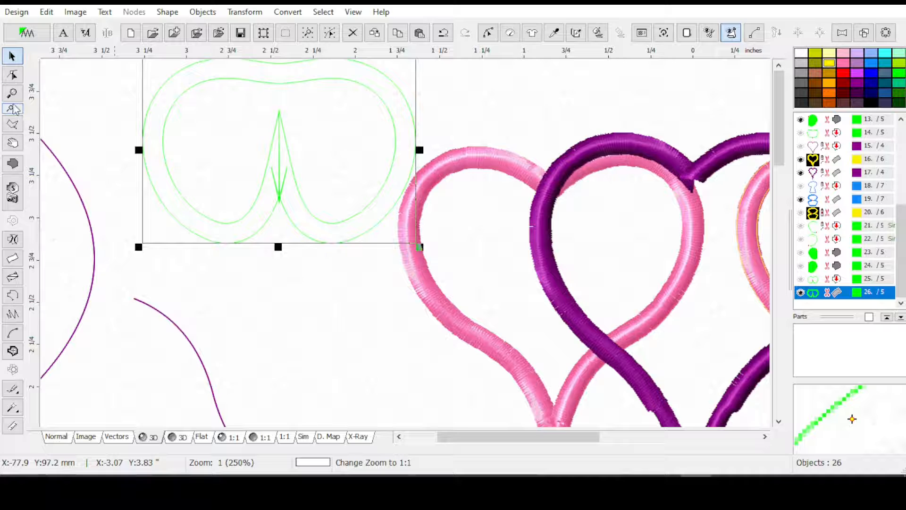
{"action": "left_click", "coordinate": [12, 75]}
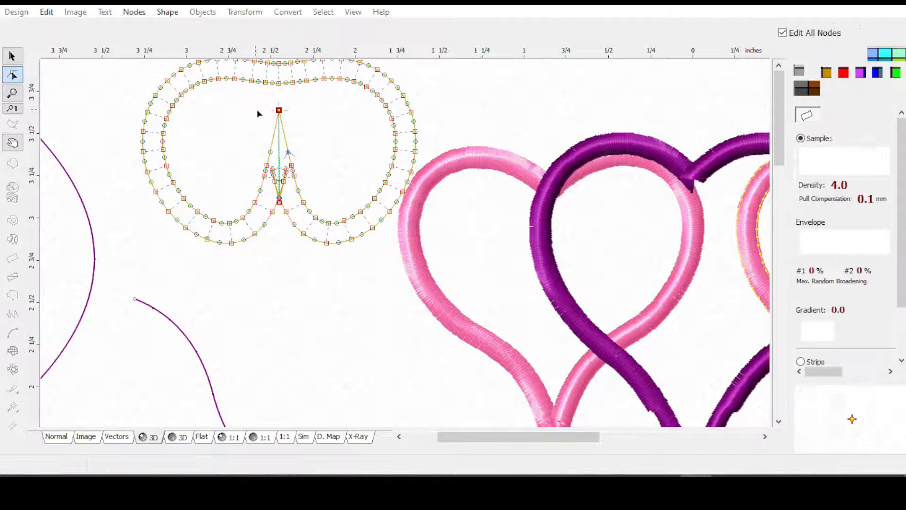
{"action": "scroll", "coordinate": [260, 116], "scroll_direction": "up", "scroll_amount": 1}
{"action": "scroll", "coordinate": [258, 121], "scroll_direction": "up", "scroll_amount": 1}
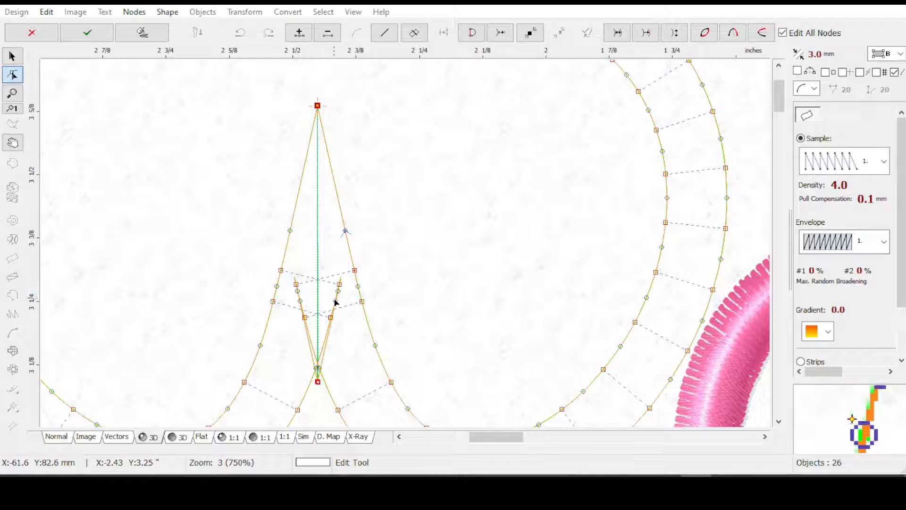
{"action": "key", "text": "Escape"}
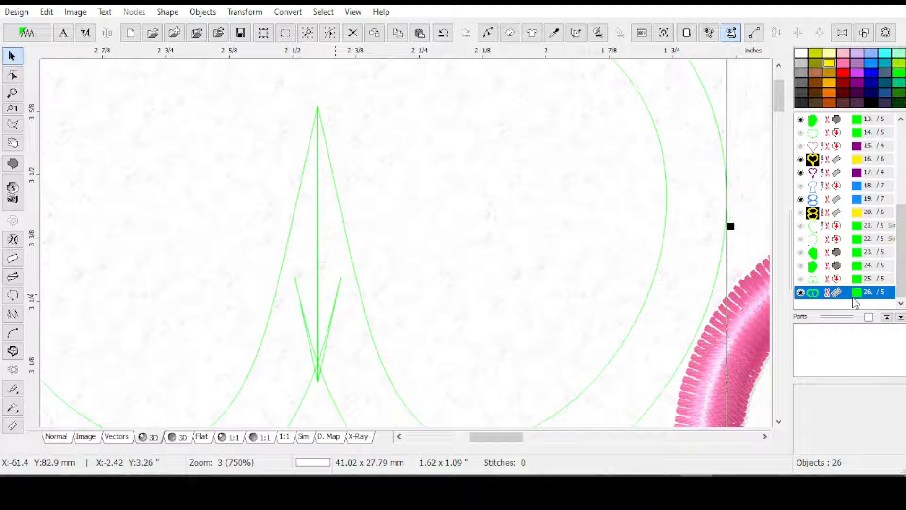
Duplicate the green column and recolour the copy yellow
{"action": "key", "text": "ctrl+d"}
{"action": "left_click_drag", "start_coordinate": [901, 286], "coordinate": [858, 303]}
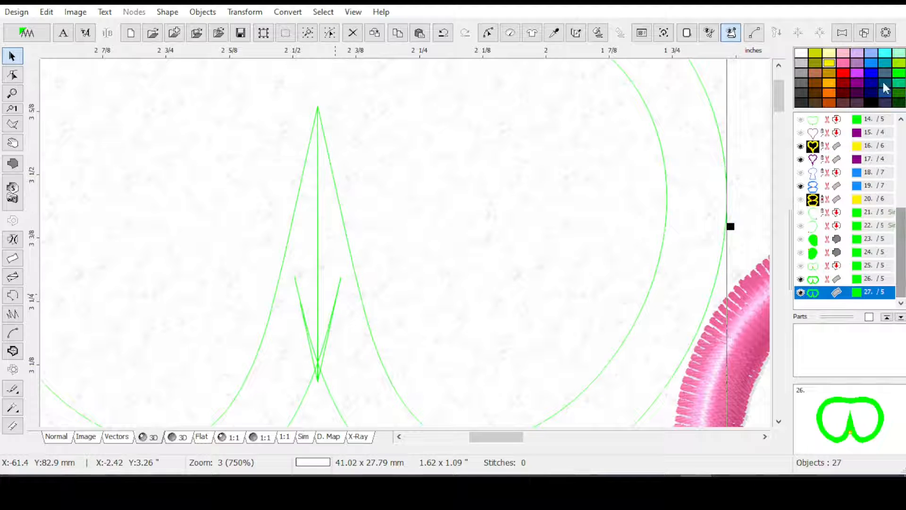
{"action": "left_click_drag", "start_coordinate": [831, 178], "coordinate": [833, 292]}
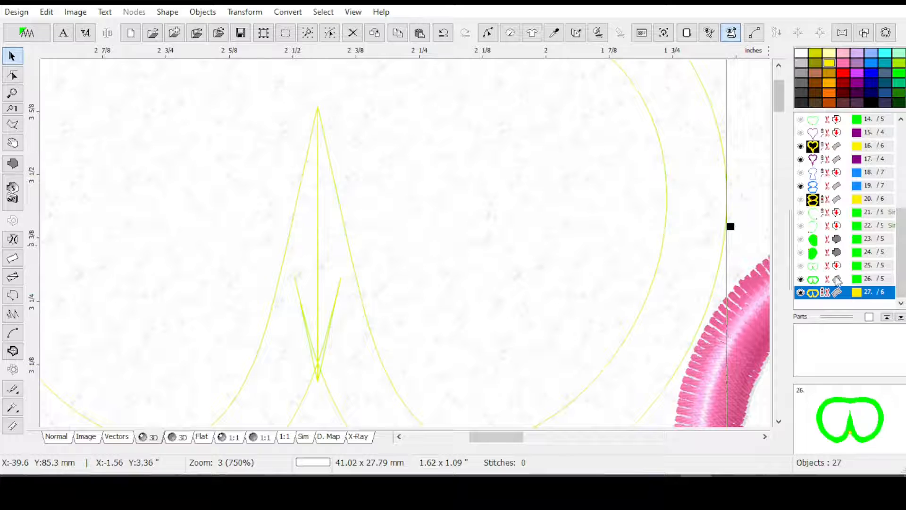
Edit the green column's nodes and delete the crossing node pairs inside the notch
{"action": "left_click", "coordinate": [830, 280]}
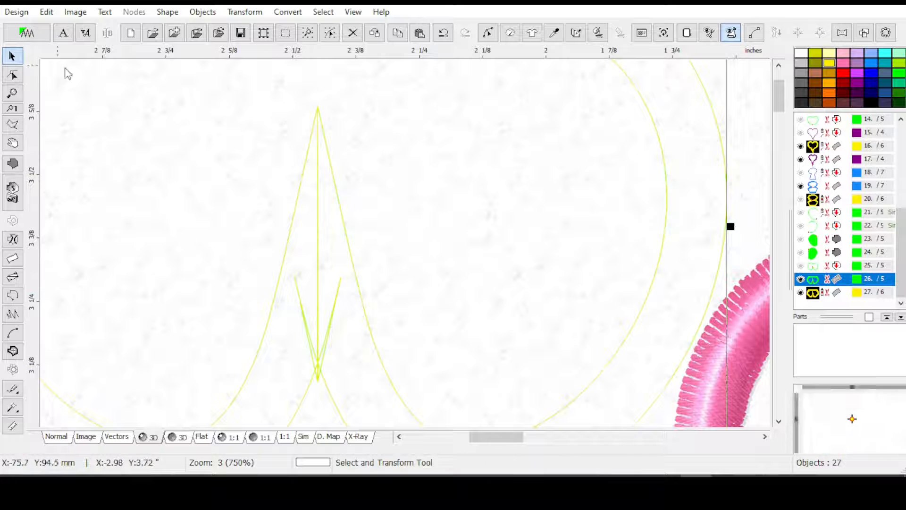
{"action": "left_click", "coordinate": [487, 32]}
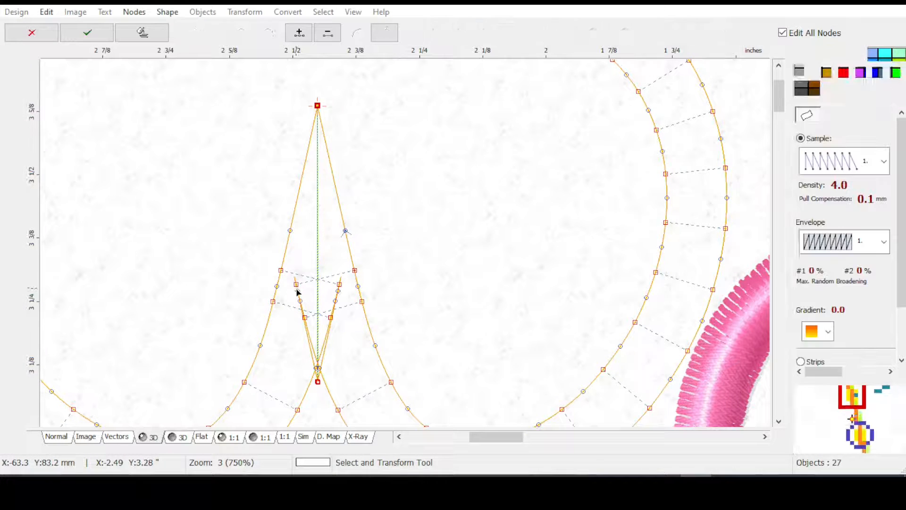
{"action": "key", "text": "Delete"}
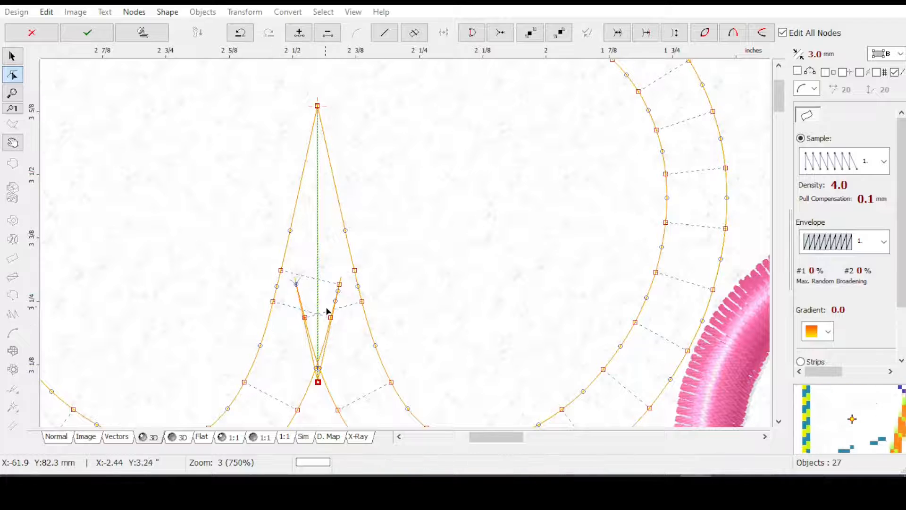
{"action": "left_click", "coordinate": [339, 285]}
{"action": "key", "text": "Delete"}
{"action": "key", "text": "Delete"}
{"action": "left_click", "coordinate": [303, 316]}
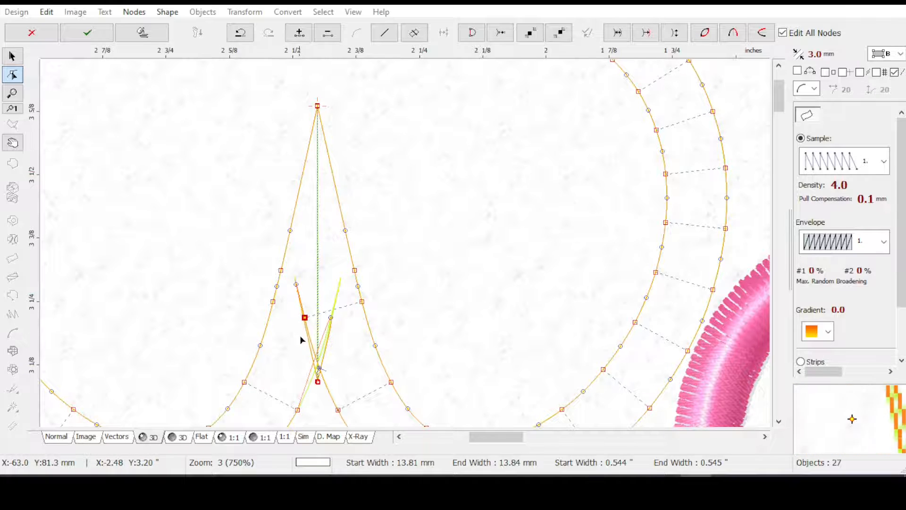
{"action": "left_click", "coordinate": [317, 380]}
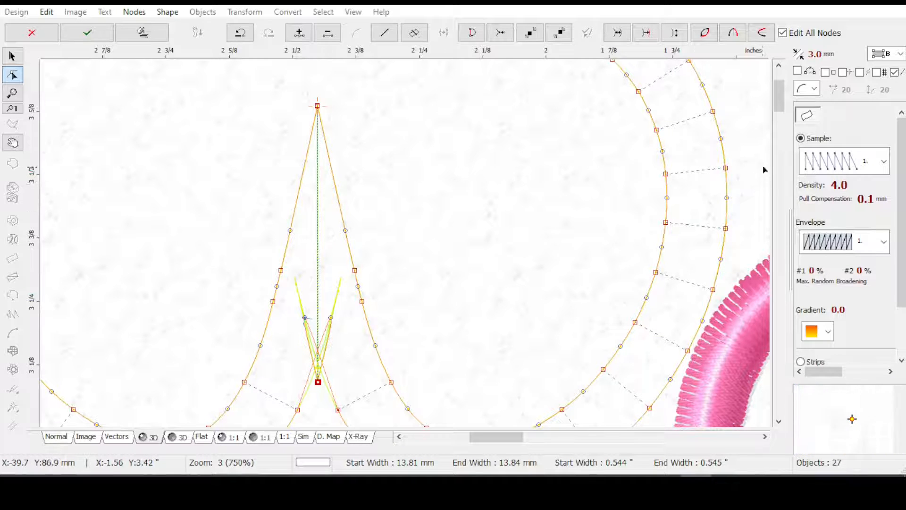
Clear the overlapping edge left of the notch and reposition the column's start and end nodes near the outer edges' crossing
{"action": "left_click_drag", "start_coordinate": [780, 101], "coordinate": [781, 115]}
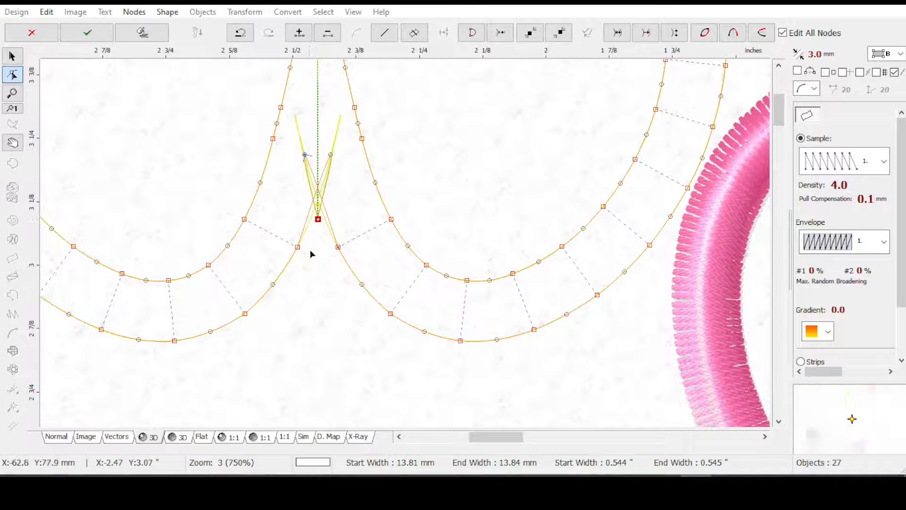
{"action": "left_click_drag", "start_coordinate": [331, 159], "coordinate": [305, 236]}
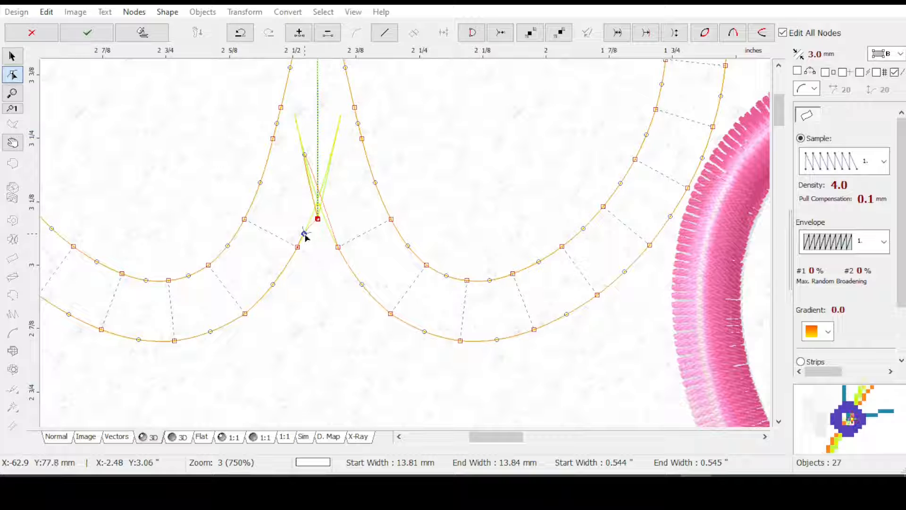
{"action": "left_click", "coordinate": [318, 218]}
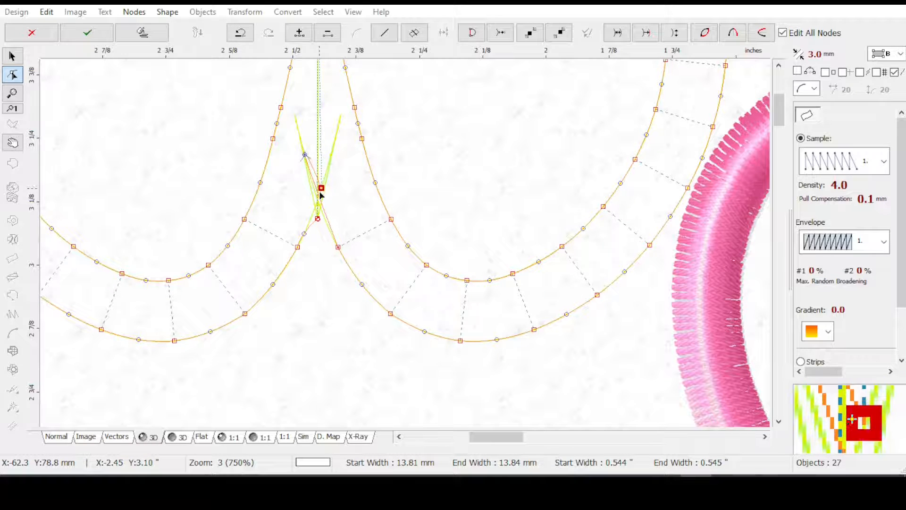
{"action": "left_click_drag", "start_coordinate": [320, 198], "coordinate": [317, 198]}
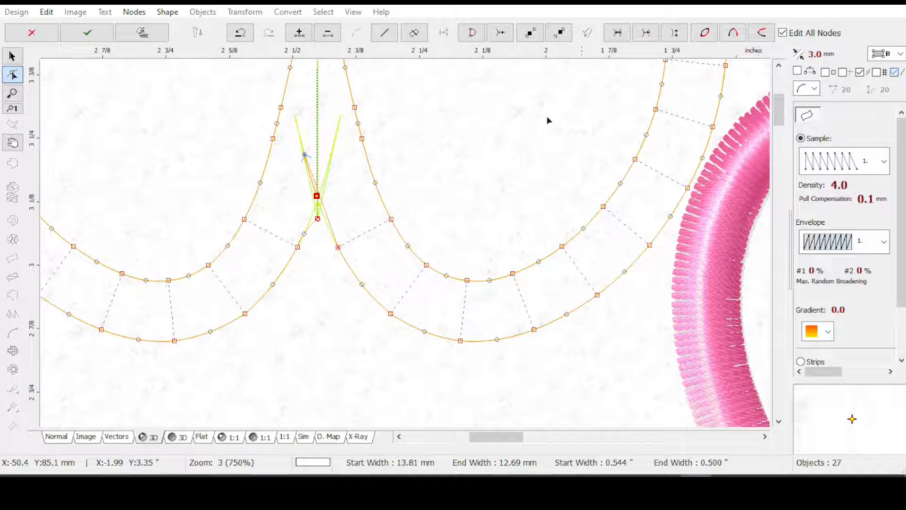
{"action": "mouse_move", "coordinate": [318, 198]}
{"action": "left_mouse_down"}
{"action": "mouse_move", "coordinate": [320, 179]}
{"action": "mouse_move", "coordinate": [319, 191]}
{"action": "left_mouse_up"}
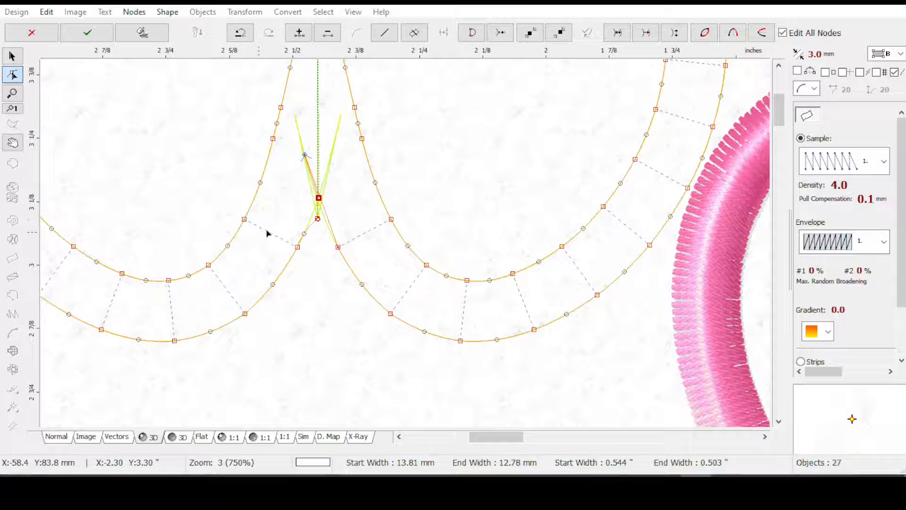
{"action": "left_click_drag", "start_coordinate": [319, 188], "coordinate": [314, 218]}
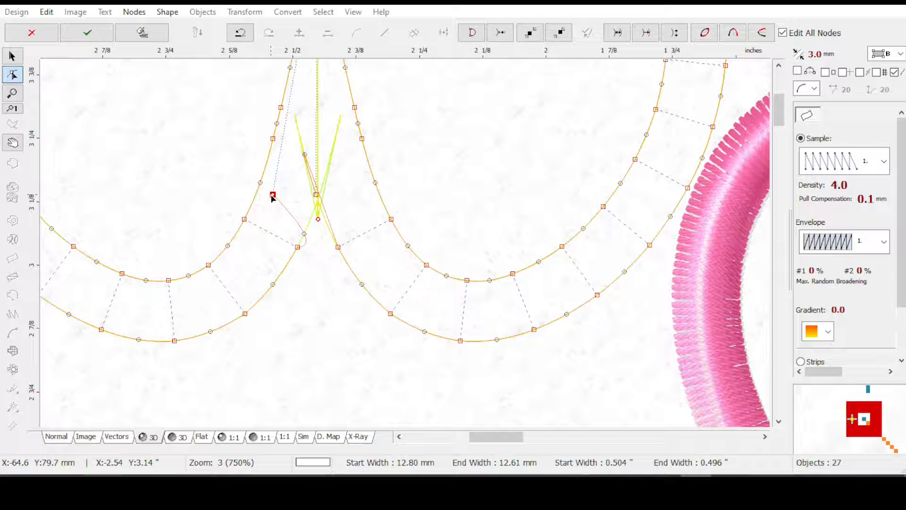
{"action": "left_click_drag", "start_coordinate": [311, 203], "coordinate": [309, 223]}
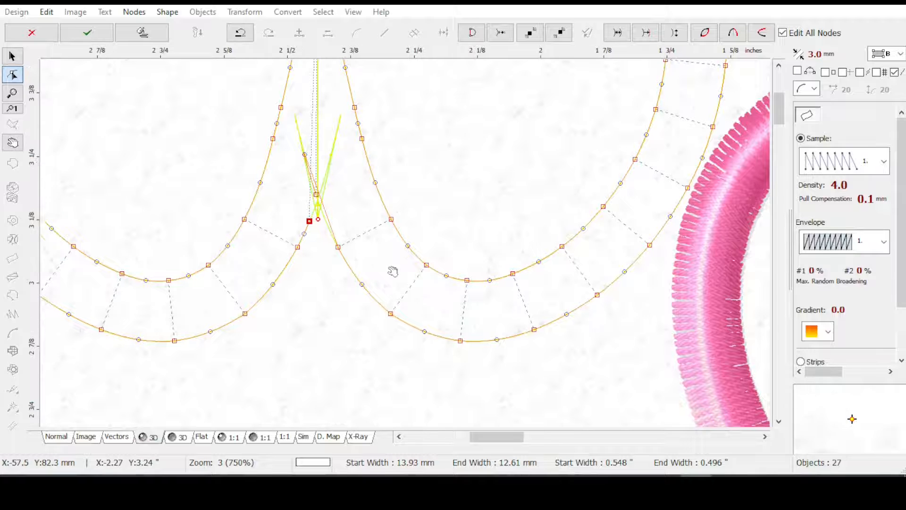
Remove the remaining overlap right of the notch and bring both end nodes together where the outer edges meet
{"action": "scroll", "coordinate": [392, 262], "scroll_direction": "up", "scroll_amount": 3}
{"action": "scroll", "coordinate": [401, 257], "scroll_direction": "down", "scroll_amount": 1}
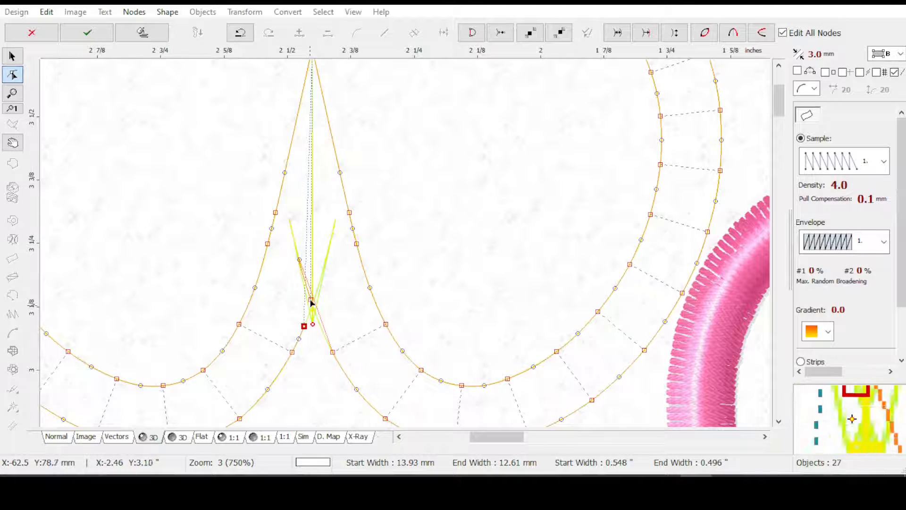
{"action": "left_click_drag", "start_coordinate": [299, 259], "coordinate": [311, 303]}
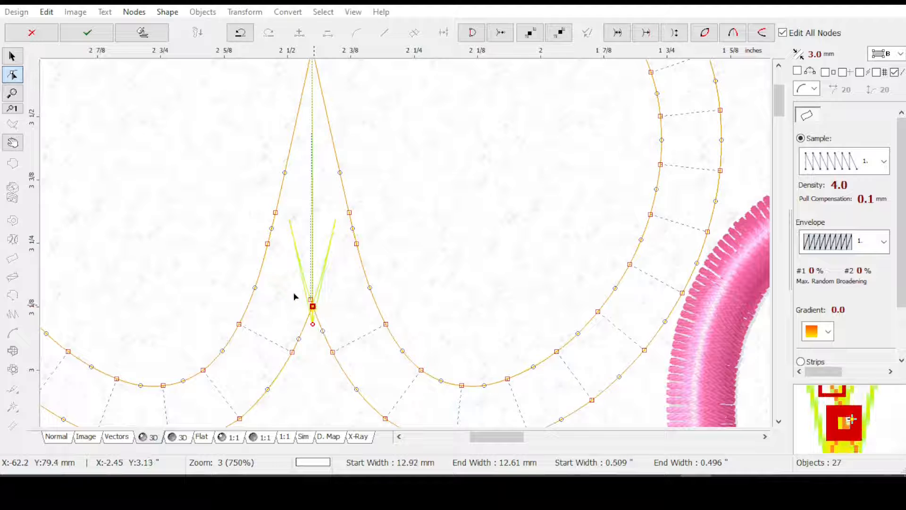
{"action": "left_click_drag", "start_coordinate": [311, 301], "coordinate": [332, 304]}
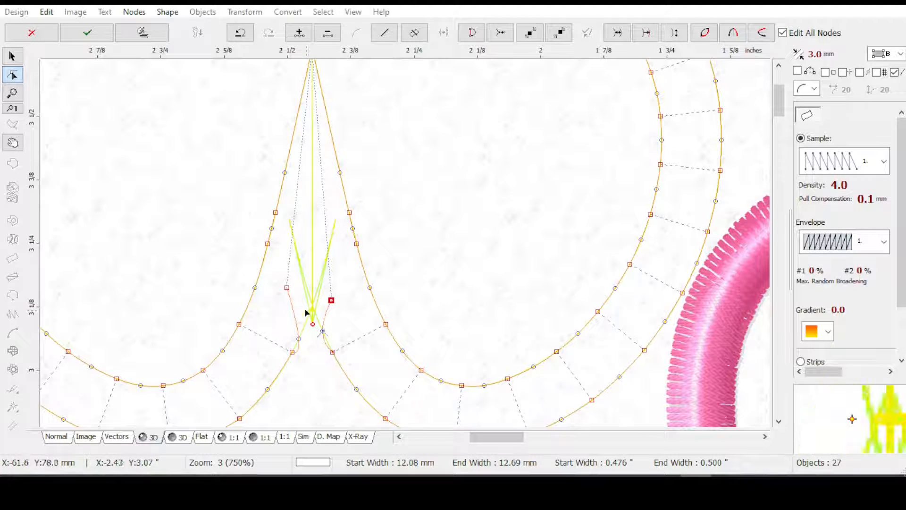
{"action": "left_click_drag", "start_coordinate": [331, 300], "coordinate": [313, 305]}
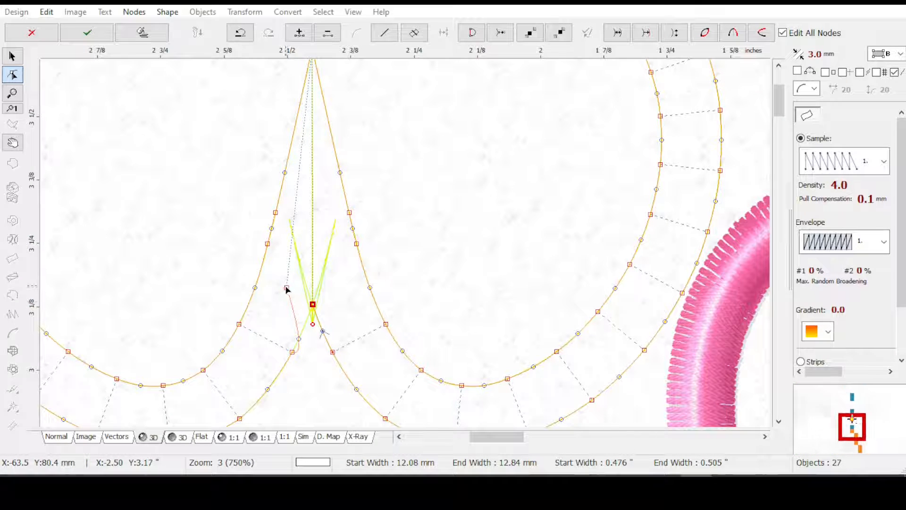
{"action": "left_click", "coordinate": [312, 305]}
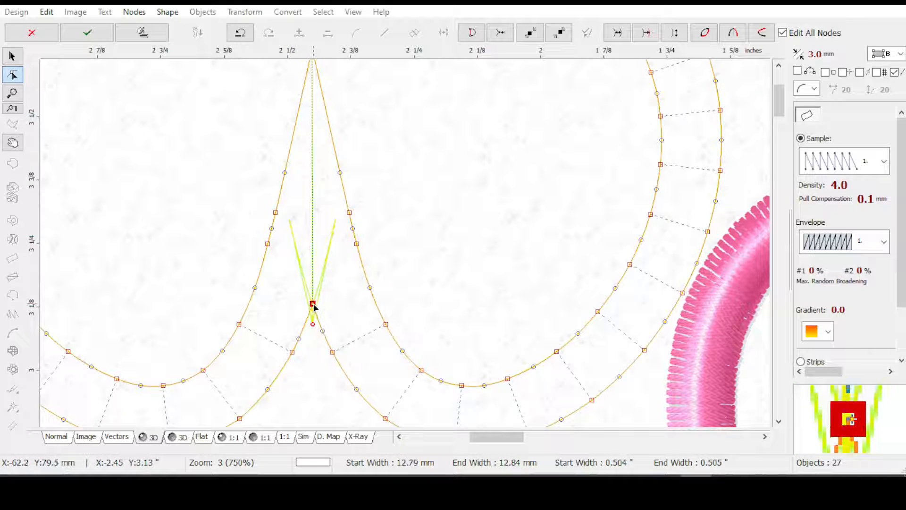
Offset the left end node slightly from the notch corner, close the column so both ends coincide, and apply the node edits
{"action": "left_click_drag", "start_coordinate": [315, 307], "coordinate": [307, 302]}
{"action": "left_click", "coordinate": [474, 34]}
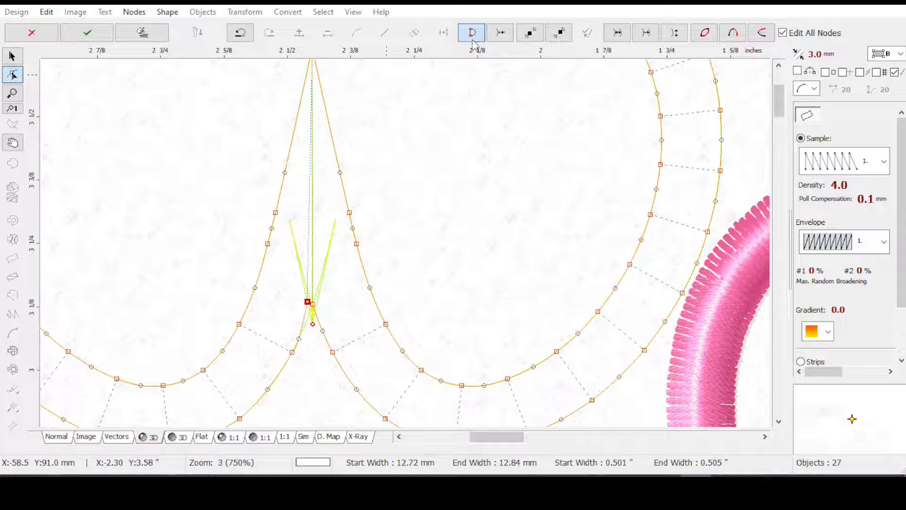
{"action": "key", "text": "ctrl+z"}
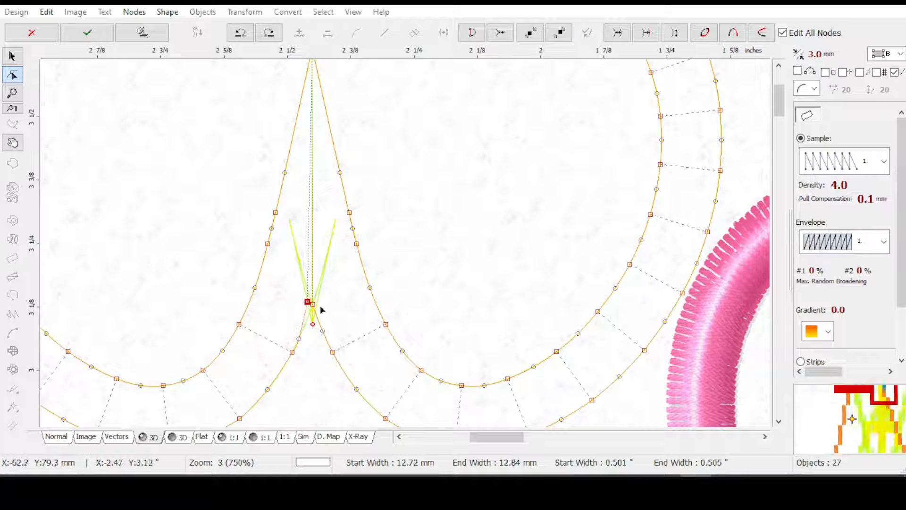
{"action": "left_click", "coordinate": [674, 33]}
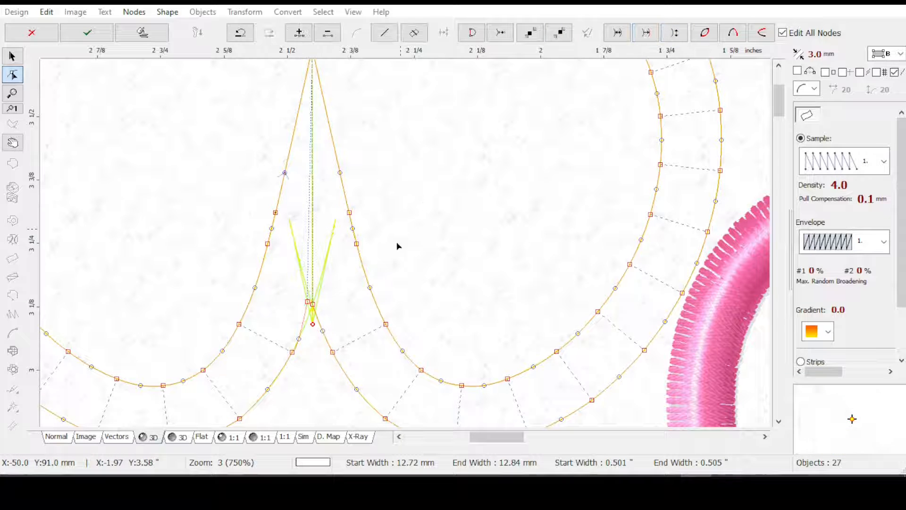
{"action": "left_click", "coordinate": [307, 302]}
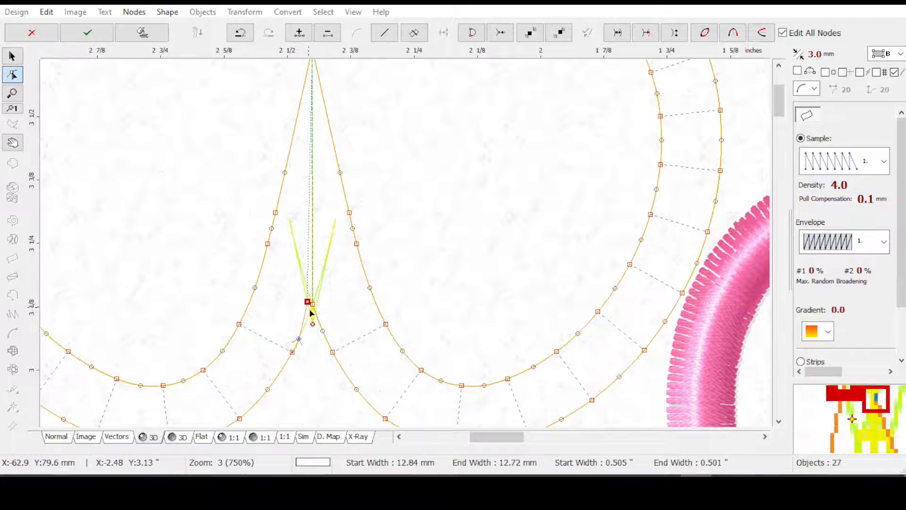
{"action": "left_click", "coordinate": [470, 33]}
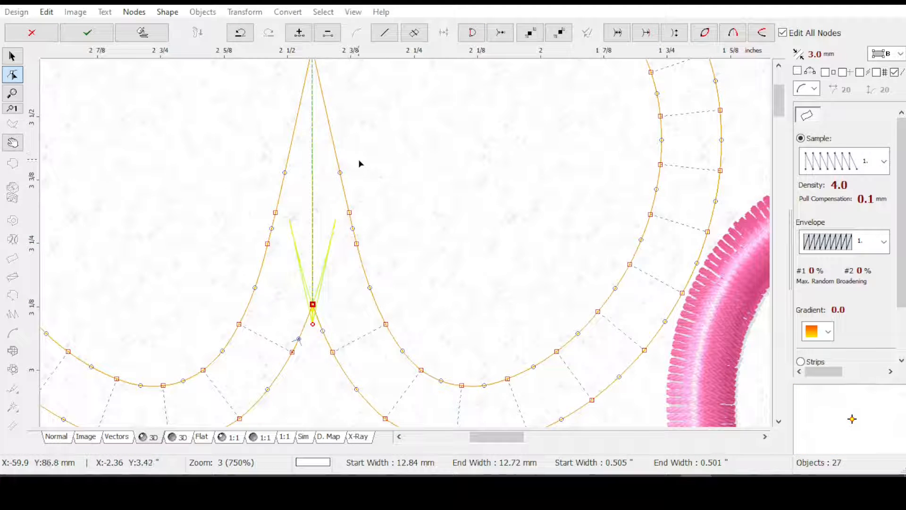
{"action": "key", "text": "Return"}
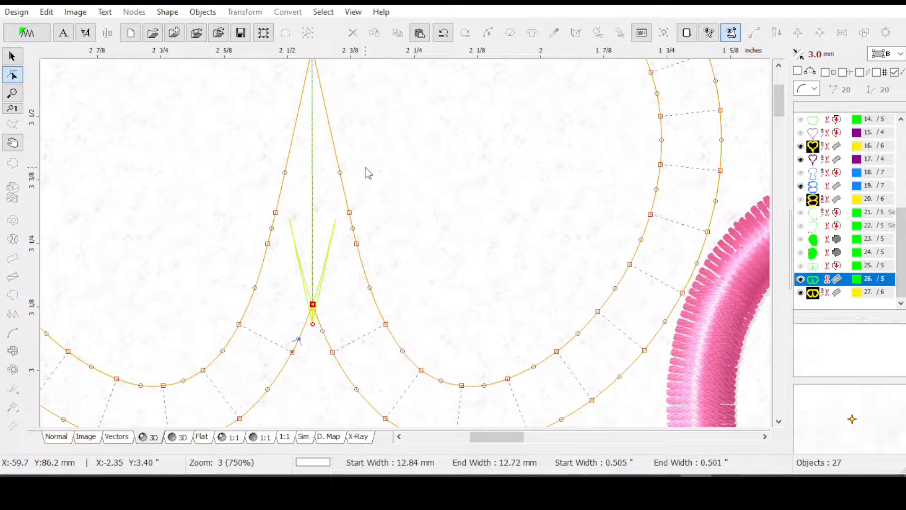
{"action": "scroll", "coordinate": [363, 176], "scroll_direction": "down", "scroll_amount": 1}
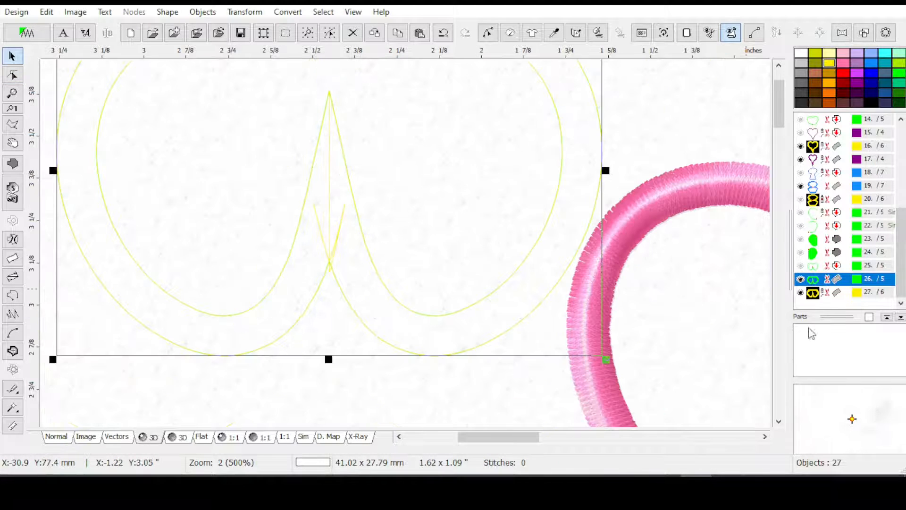
Hide the yellow reference column, then generate stitches for the green notched column and inspect the notch
{"action": "left_click", "coordinate": [800, 292]}
{"action": "left_click", "coordinate": [828, 279]}
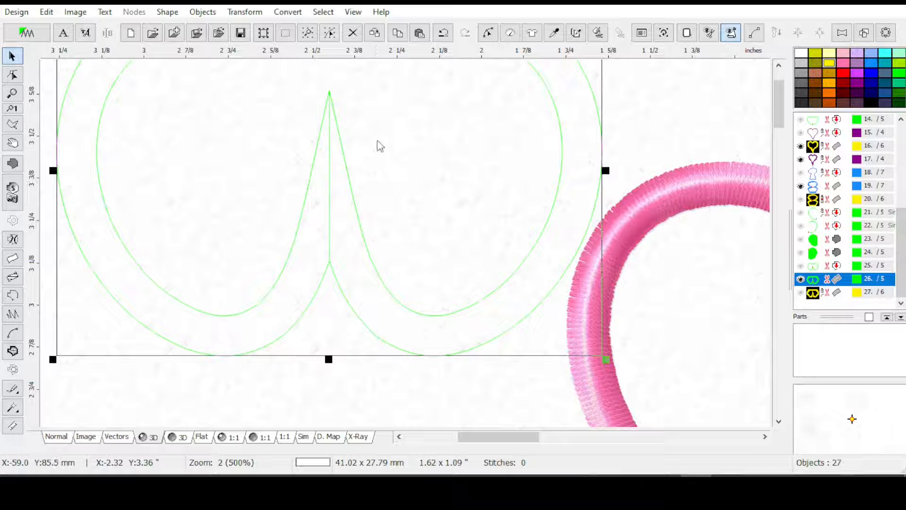
{"action": "scroll", "coordinate": [374, 156], "scroll_direction": "down", "scroll_amount": 1}
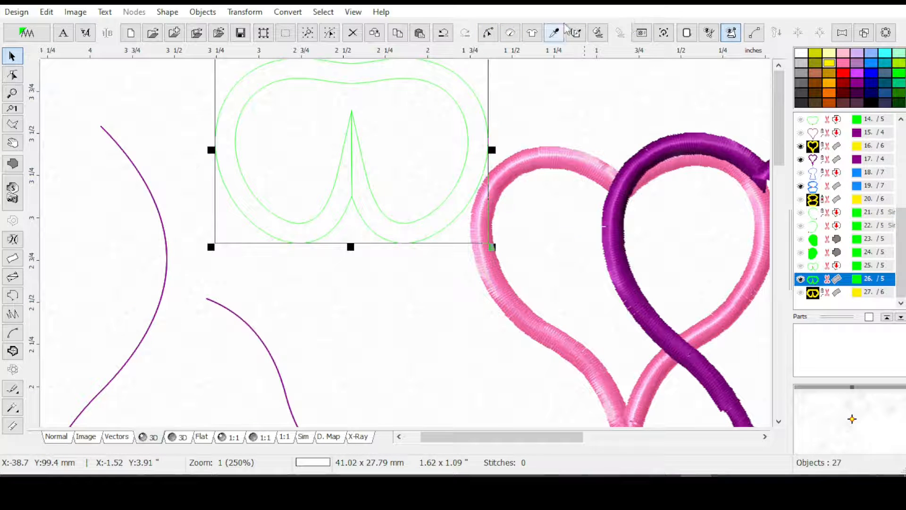
{"action": "left_click", "coordinate": [598, 33]}
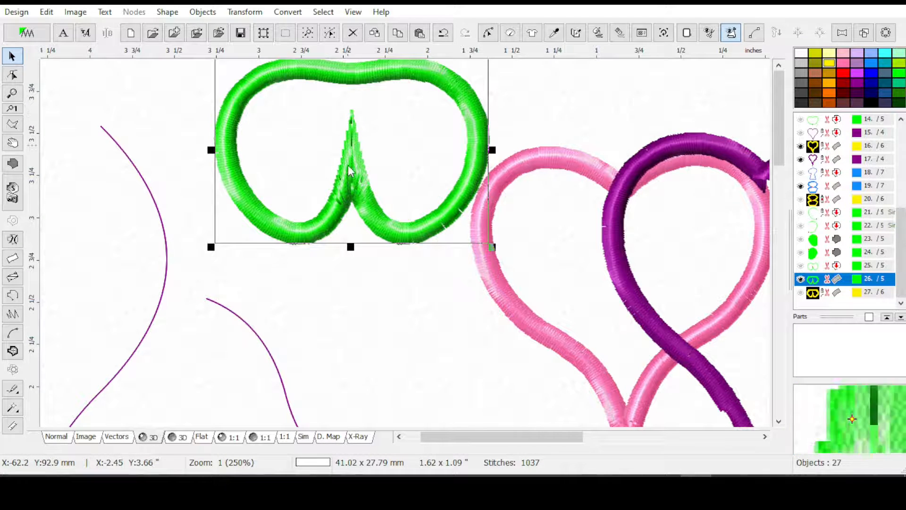
{"action": "scroll", "coordinate": [339, 95], "scroll_direction": "up", "scroll_amount": 1}
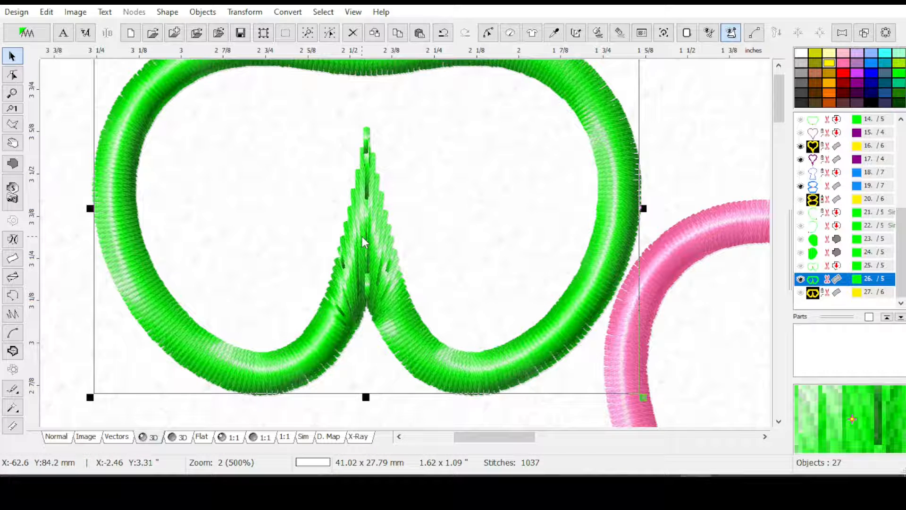
{"action": "left_click", "coordinate": [244, 12]}
{"action": "left_click", "coordinate": [273, 370]}
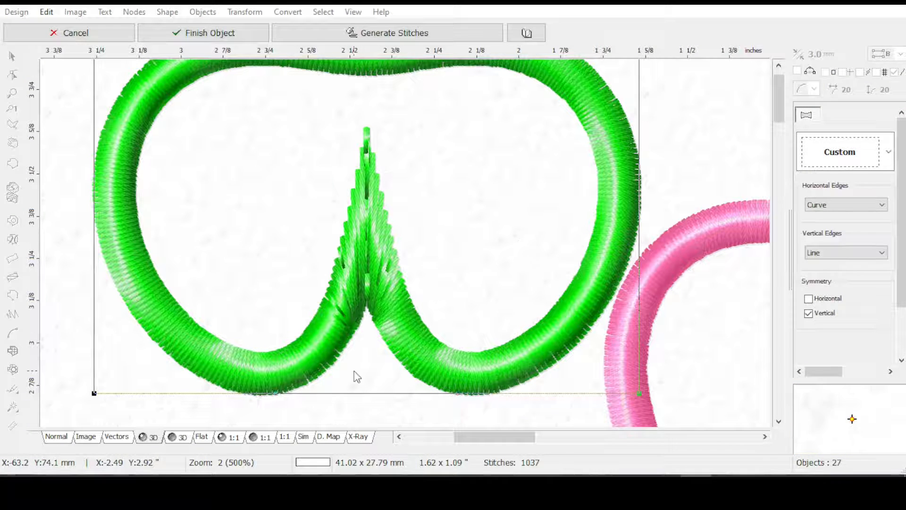
{"action": "left_click", "coordinate": [56, 437]}
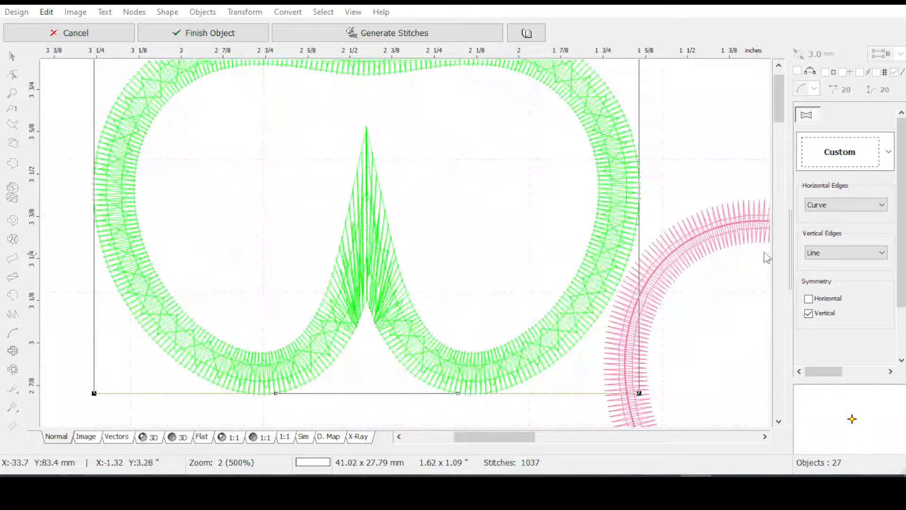
{"action": "left_click", "coordinate": [848, 205]}
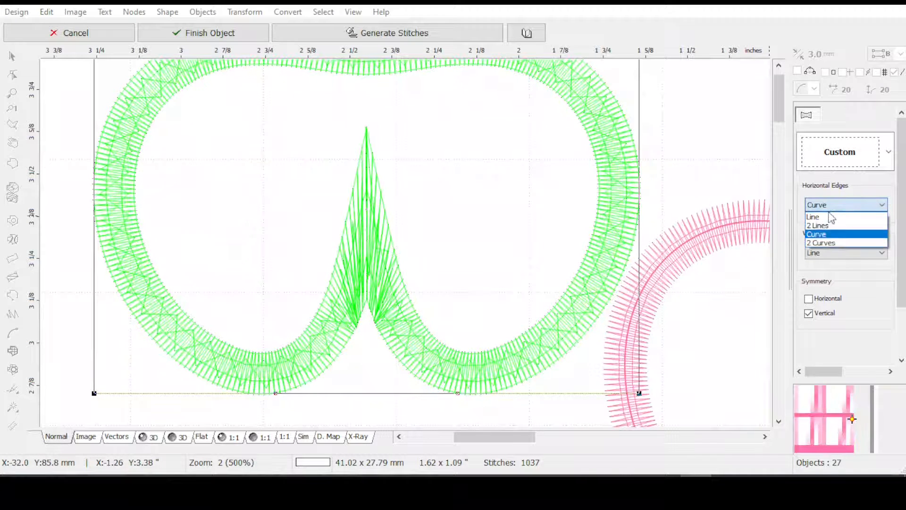
{"action": "left_click", "coordinate": [821, 242]}
{"action": "left_click", "coordinate": [833, 254]}
{"action": "left_click", "coordinate": [828, 292]}
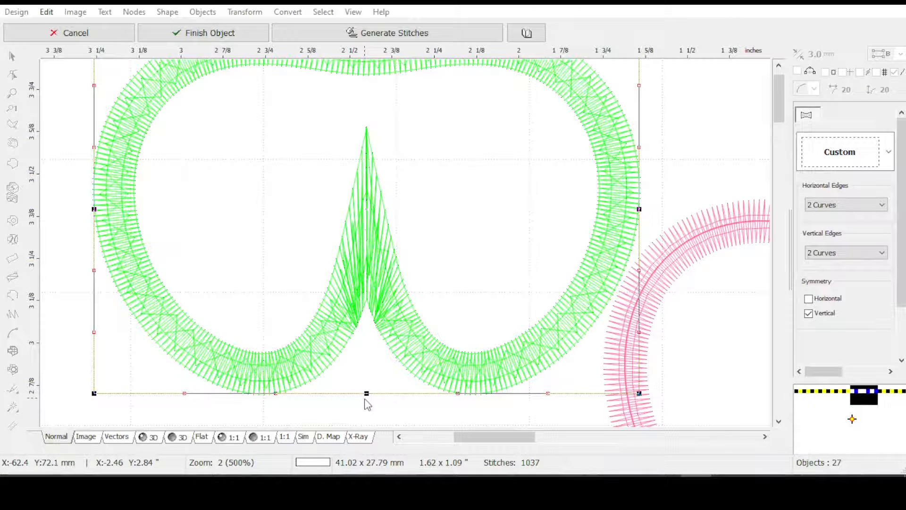
{"action": "mouse_move", "coordinate": [366, 410]}
{"action": "left_mouse_down"}
{"action": "mouse_move", "coordinate": [366, 439]}
{"action": "mouse_move", "coordinate": [367, 397]}
{"action": "left_mouse_up"}
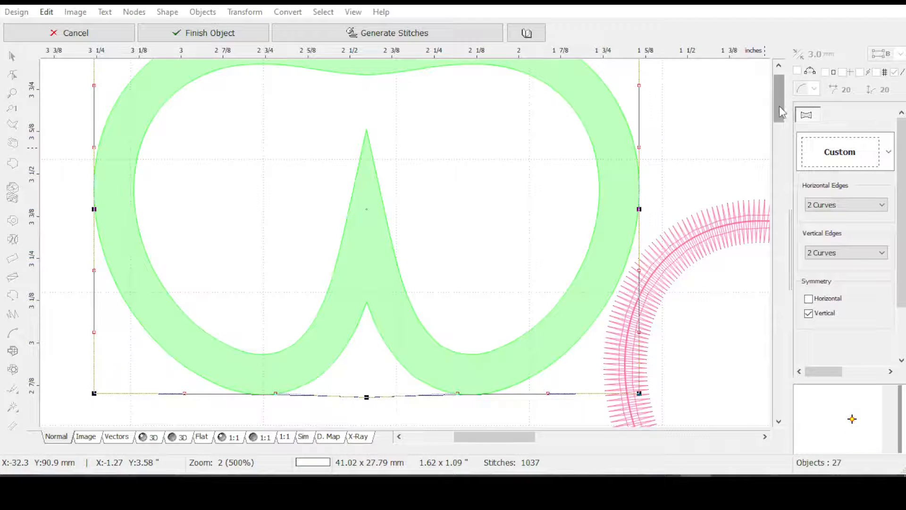
{"action": "left_click_drag", "start_coordinate": [780, 112], "coordinate": [779, 97]}
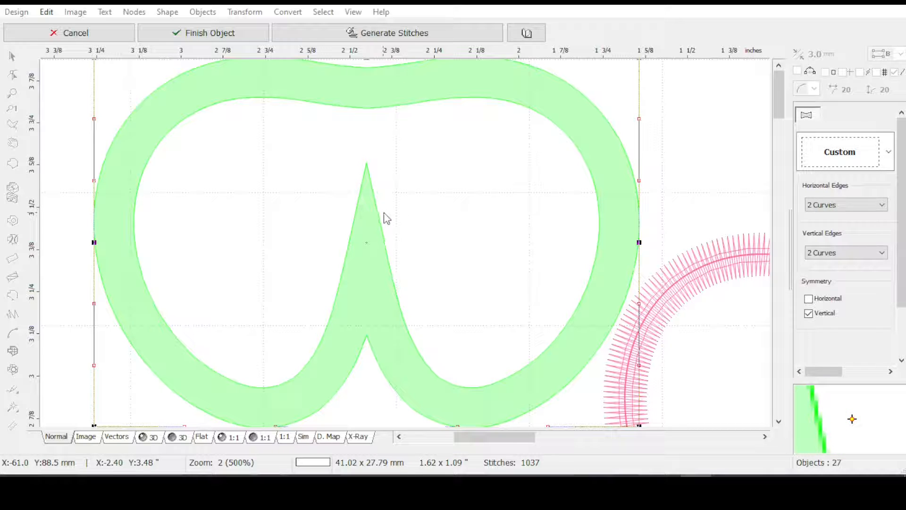
{"action": "left_click", "coordinate": [65, 32]}
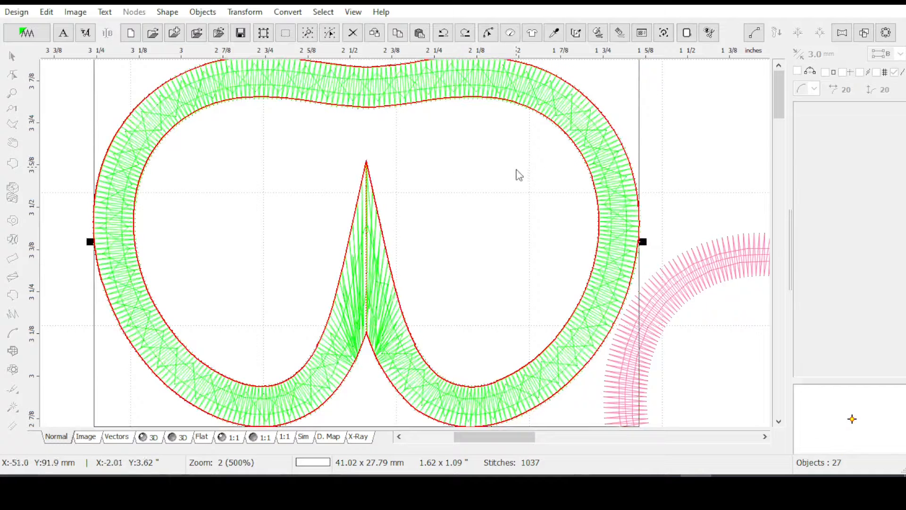
{"action": "left_click", "coordinate": [490, 35]}
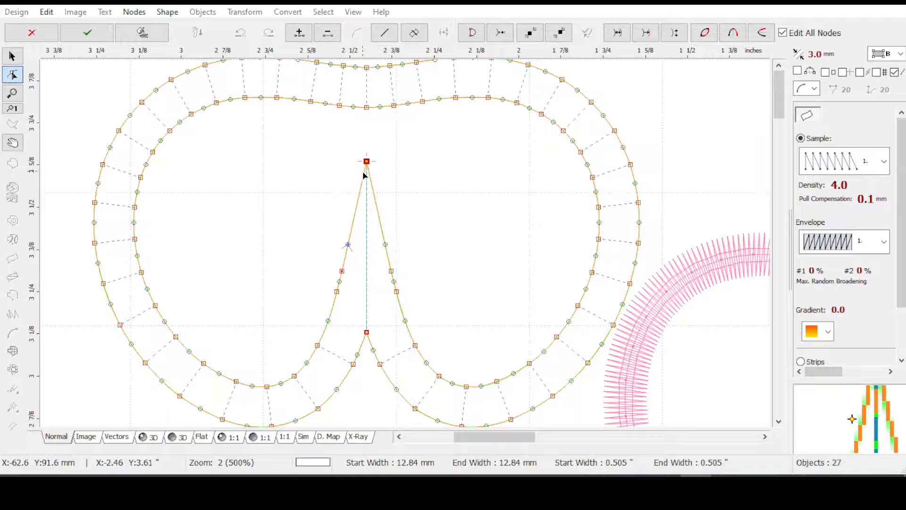
{"action": "key", "text": "Escape"}
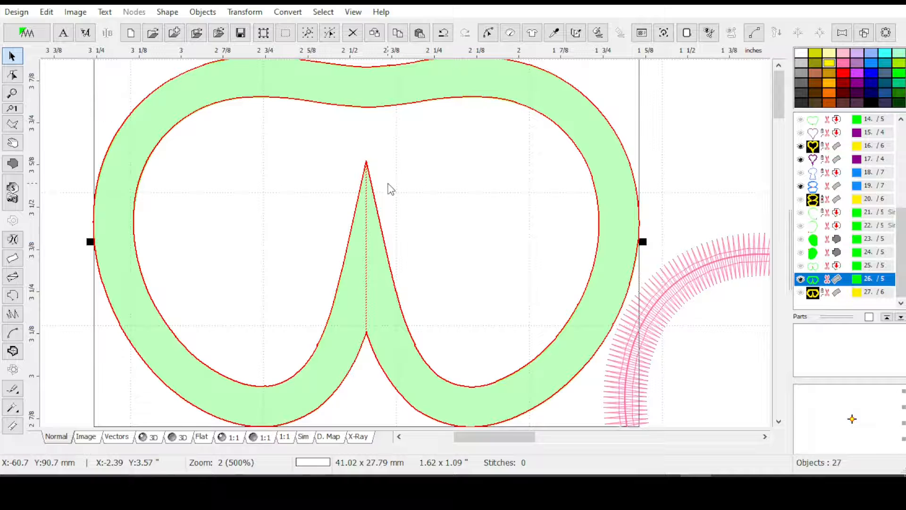
Center the green column horizontally and lower both end nodes at the notch tip, shortening the end widths to about 9.1 mm
{"action": "left_click", "coordinate": [245, 11]}
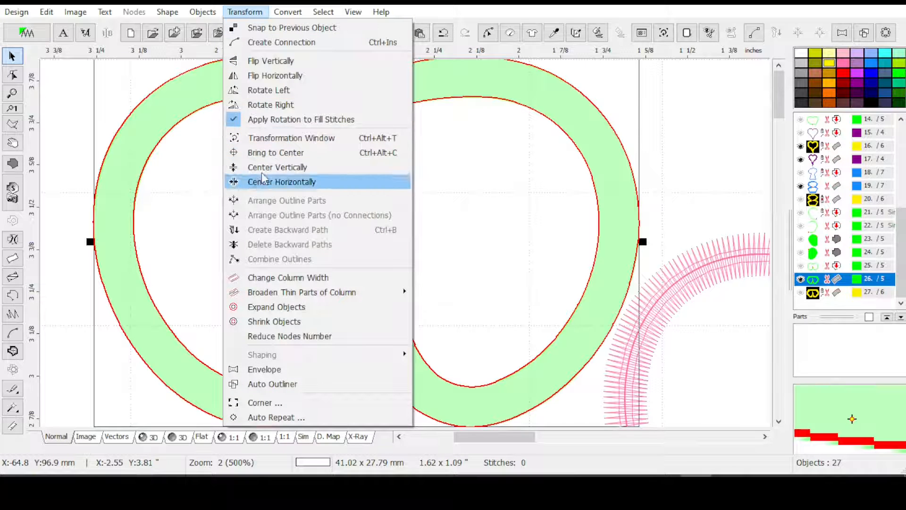
{"action": "left_click", "coordinate": [272, 185]}
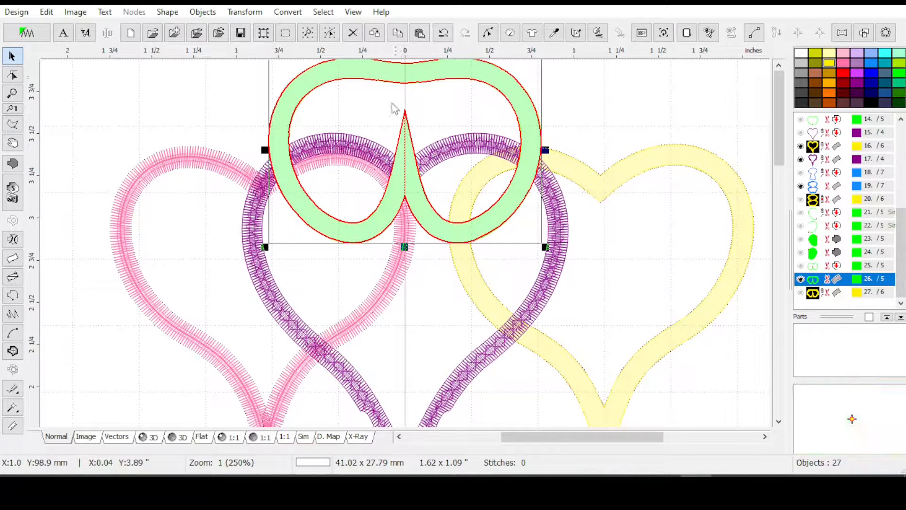
{"action": "scroll", "coordinate": [398, 105], "scroll_direction": "up", "scroll_amount": 1}
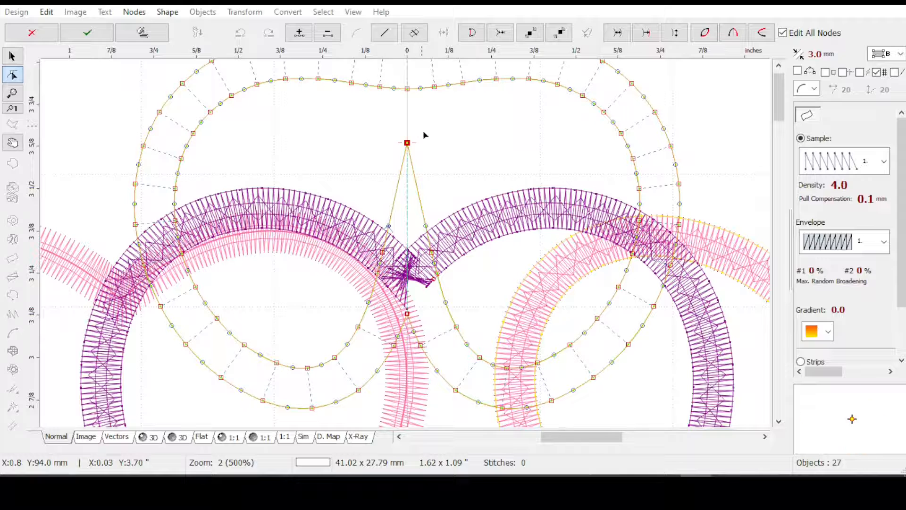
{"action": "left_click_drag", "start_coordinate": [406, 143], "coordinate": [408, 195]}
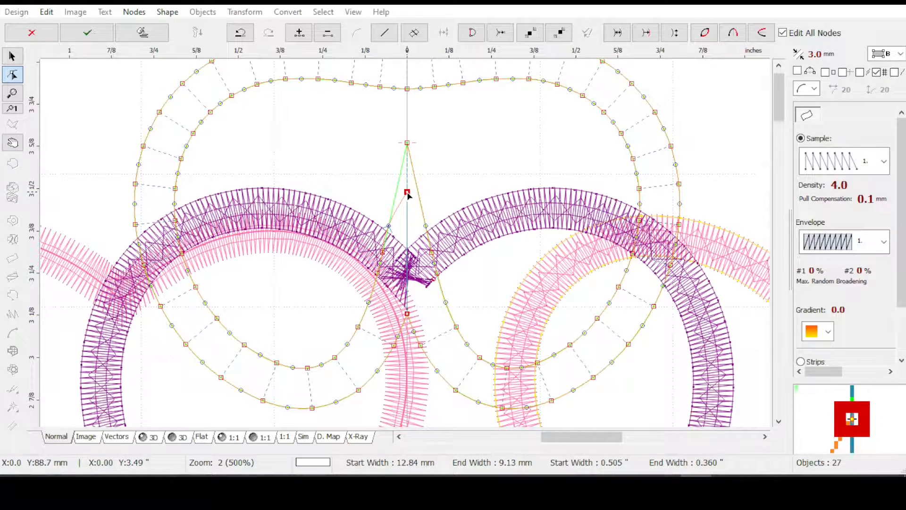
{"action": "left_click_drag", "start_coordinate": [408, 142], "coordinate": [407, 193]}
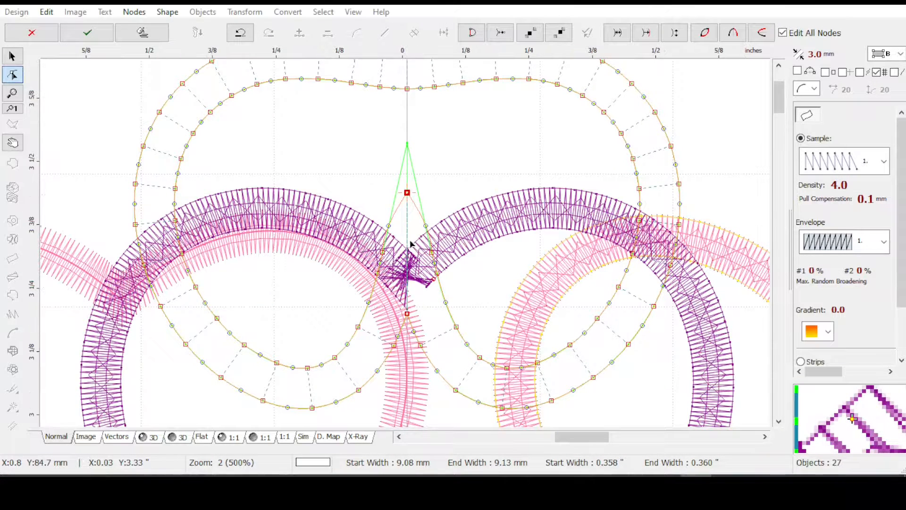
Pull the edge segments below the notch tip inward and delete the nearest edge node on each side
{"action": "scroll", "coordinate": [415, 246], "scroll_direction": "up", "scroll_amount": 1}
{"action": "scroll", "coordinate": [408, 232], "scroll_direction": "up", "scroll_amount": 1}
{"action": "scroll", "coordinate": [401, 252], "scroll_direction": "up", "scroll_amount": 1}
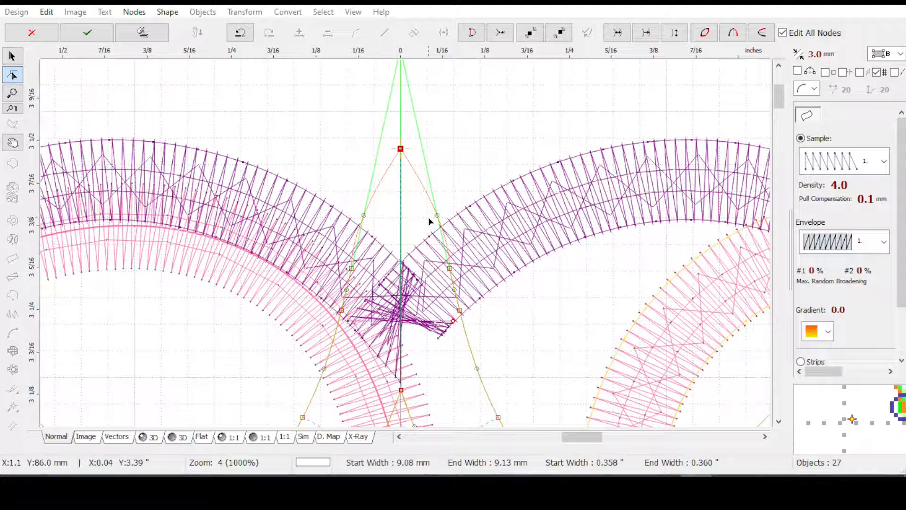
{"action": "left_click_drag", "start_coordinate": [438, 216], "coordinate": [427, 217]}
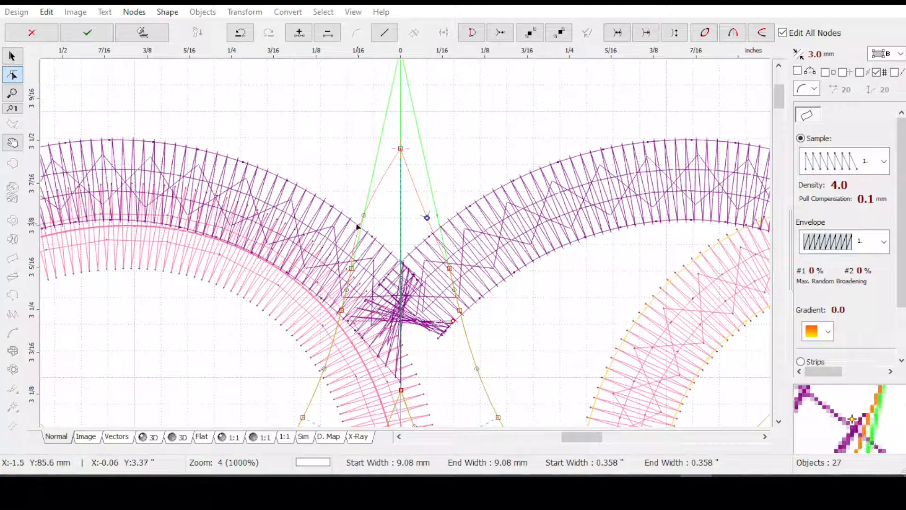
{"action": "left_click_drag", "start_coordinate": [366, 217], "coordinate": [376, 219]}
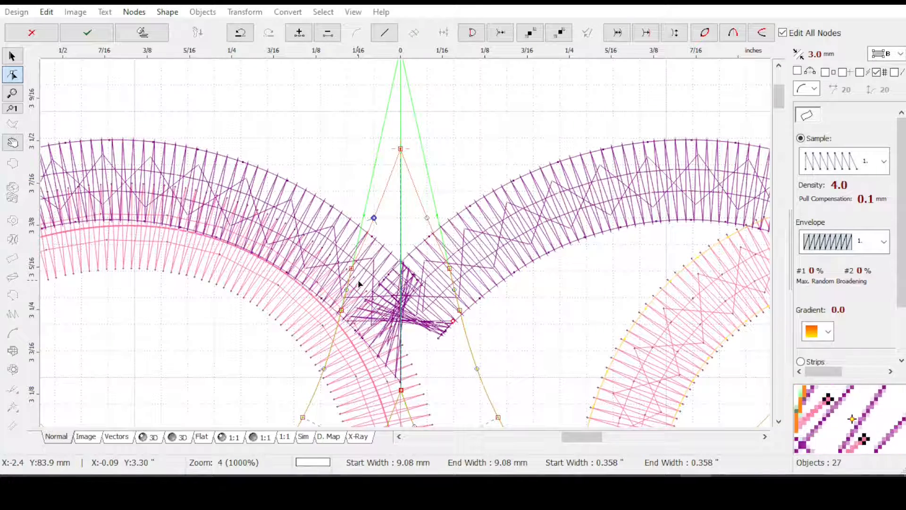
{"action": "left_click", "coordinate": [352, 269]}
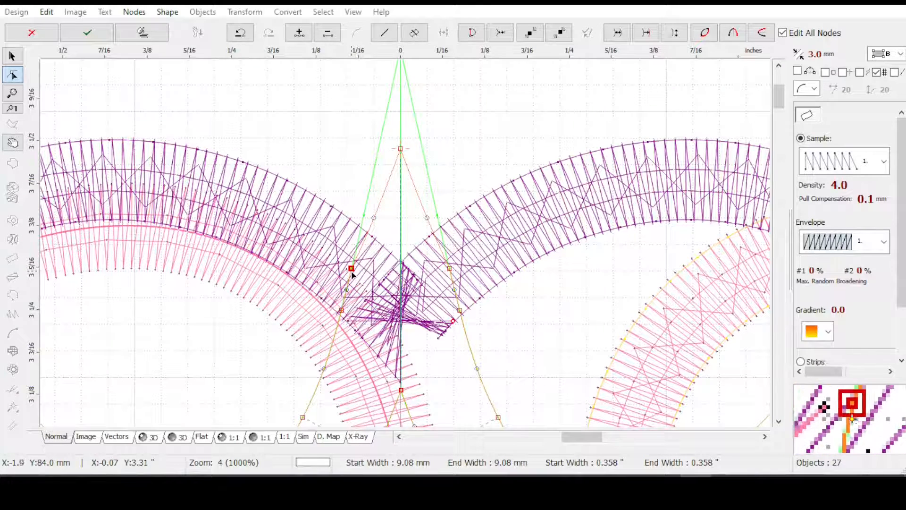
{"action": "key", "text": "Delete"}
{"action": "left_click", "coordinate": [448, 270]}
{"action": "key", "text": "Delete"}
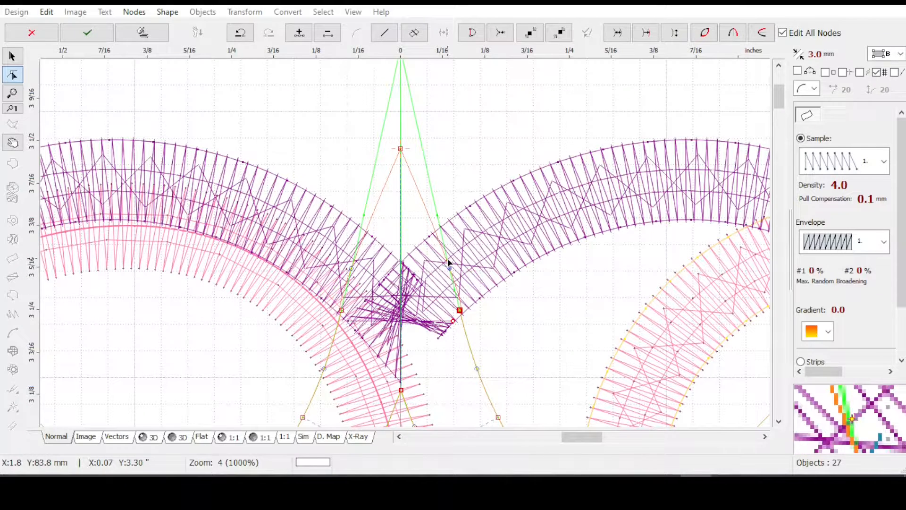
Adjust the curve of the long edge segment on each side of the notch tip and apply the node edits
{"action": "left_click", "coordinate": [438, 260]}
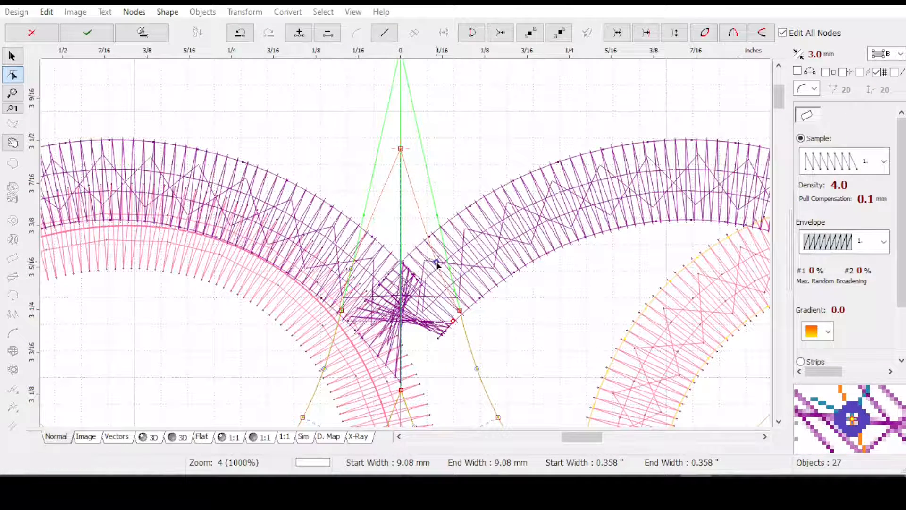
{"action": "left_click_drag", "start_coordinate": [438, 261], "coordinate": [441, 262]}
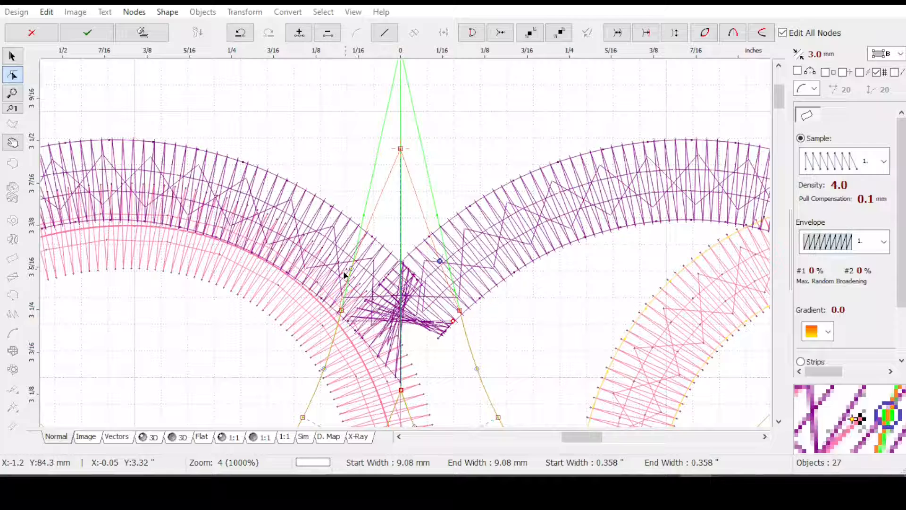
{"action": "left_click", "coordinate": [360, 263]}
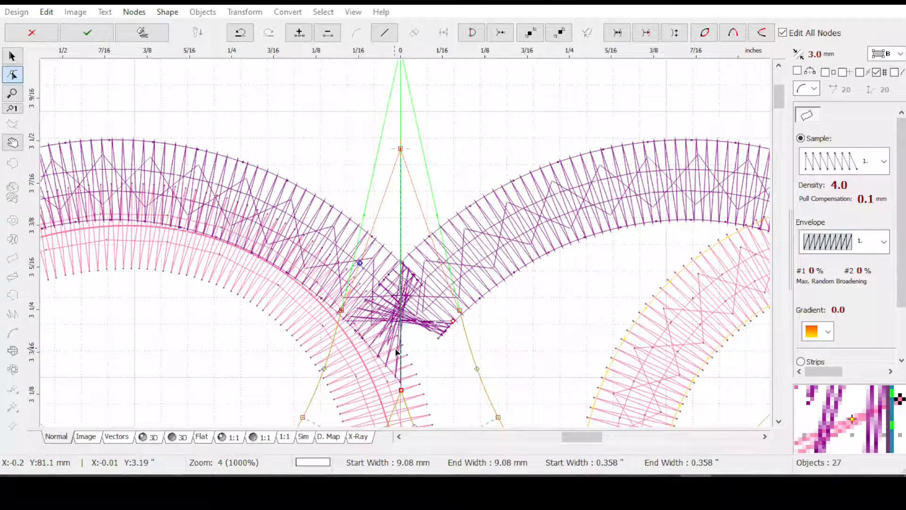
{"action": "key", "text": "Return"}
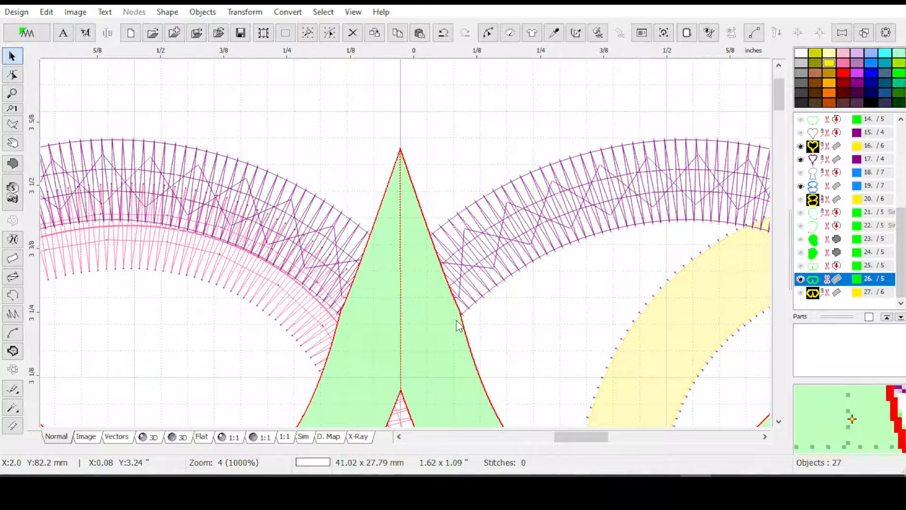
Regenerate the green column's stitches and inspect the reshaped notch in the 3D view
{"action": "scroll", "coordinate": [456, 325], "scroll_direction": "down", "scroll_amount": 1}
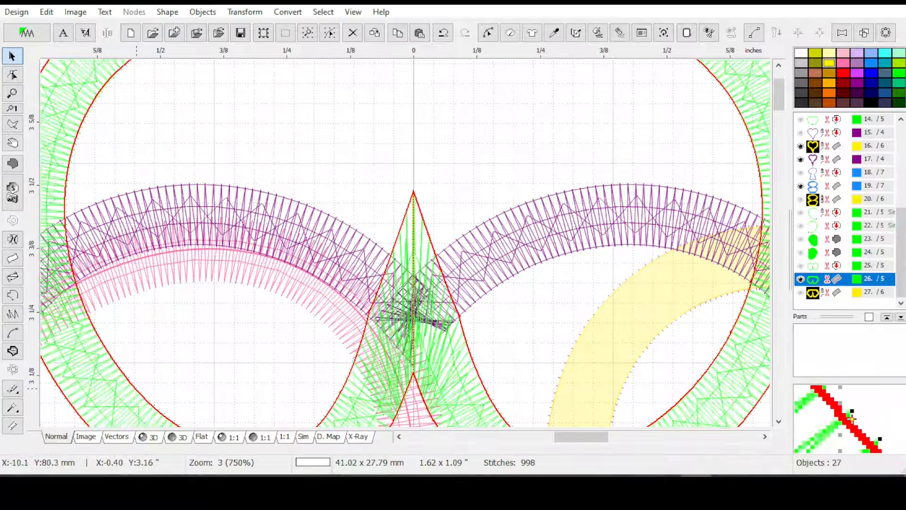
{"action": "left_click", "coordinate": [151, 440]}
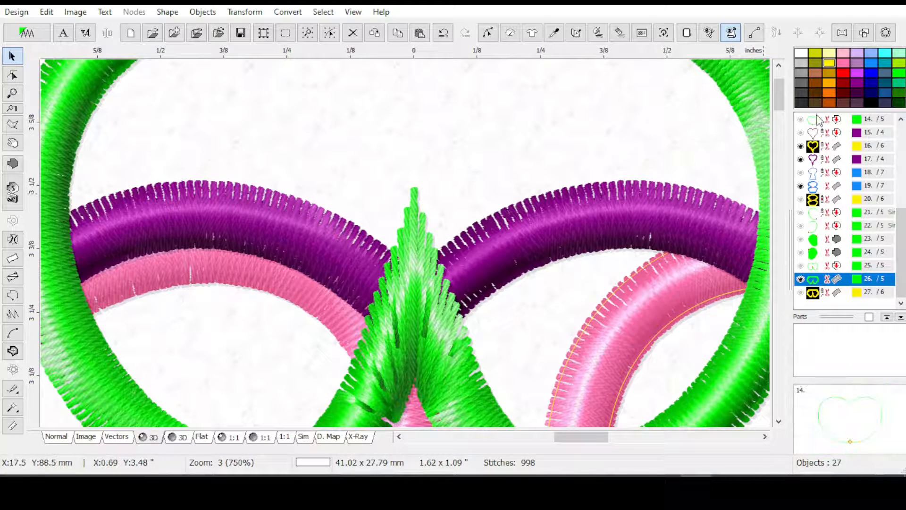
{"action": "left_click_drag", "start_coordinate": [780, 97], "coordinate": [774, 114]}
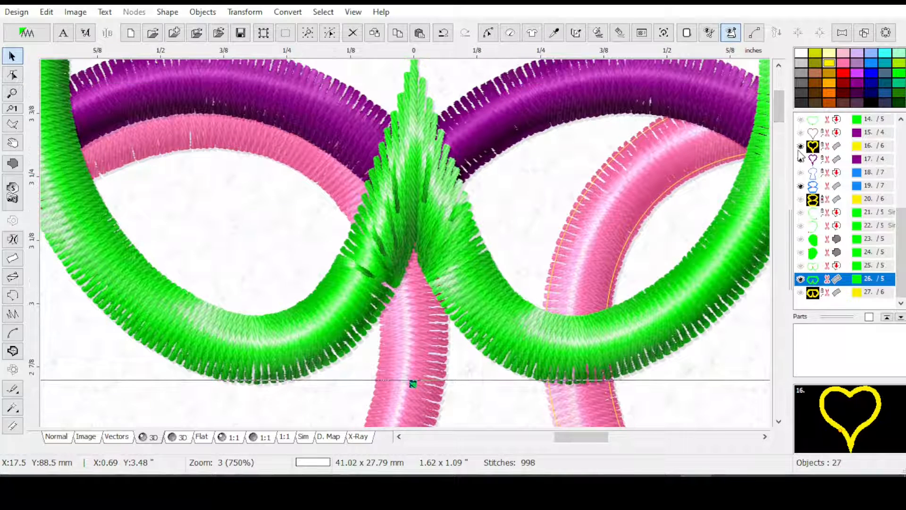
{"action": "key", "text": "minus"}
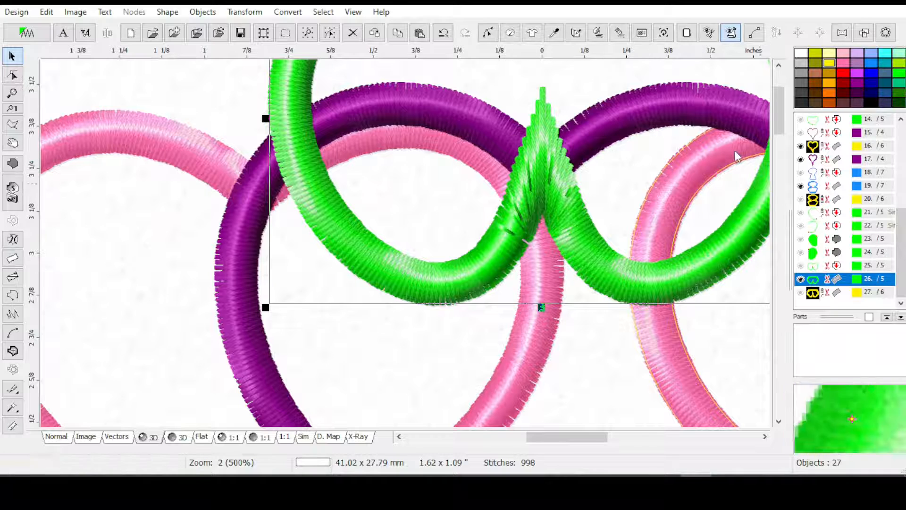
Turn off Auto Corners and Auto Shortening in the green column's parameters, accept the settings and deselect the column
{"action": "left_click", "coordinate": [509, 36]}
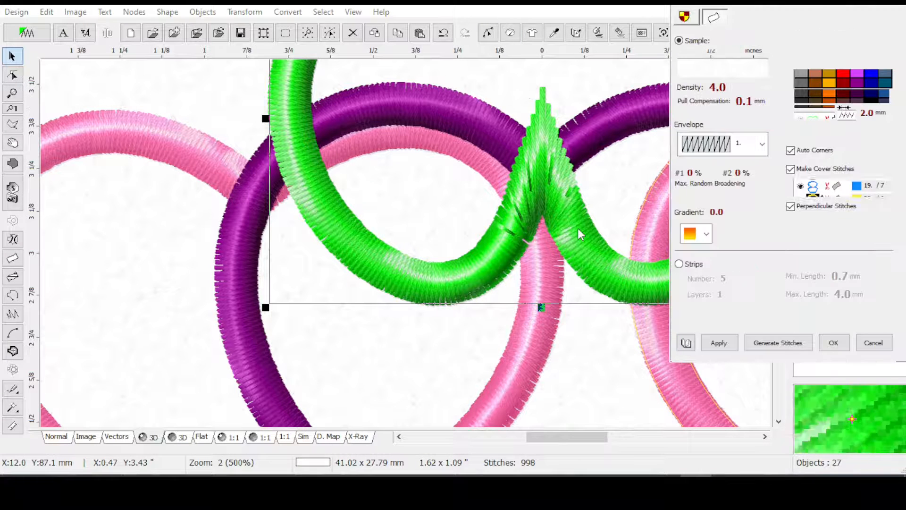
{"action": "left_click", "coordinate": [791, 151]}
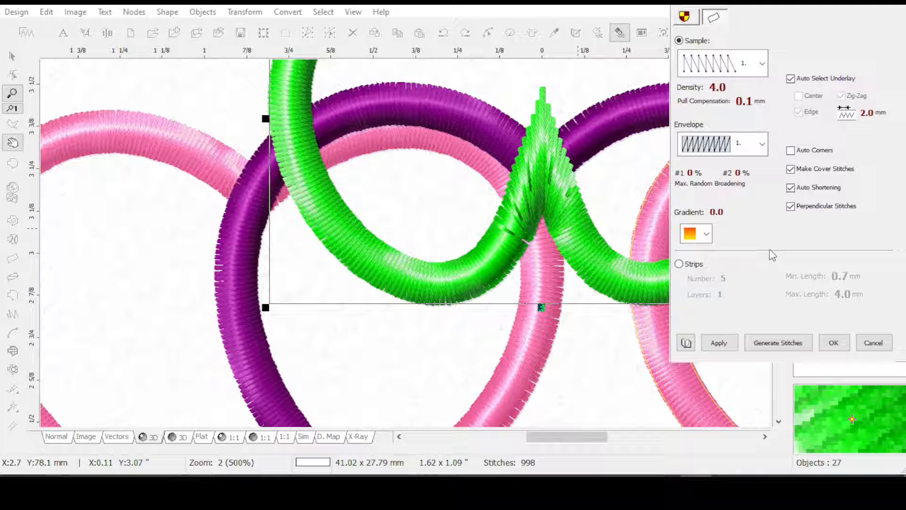
{"action": "left_click", "coordinate": [718, 344]}
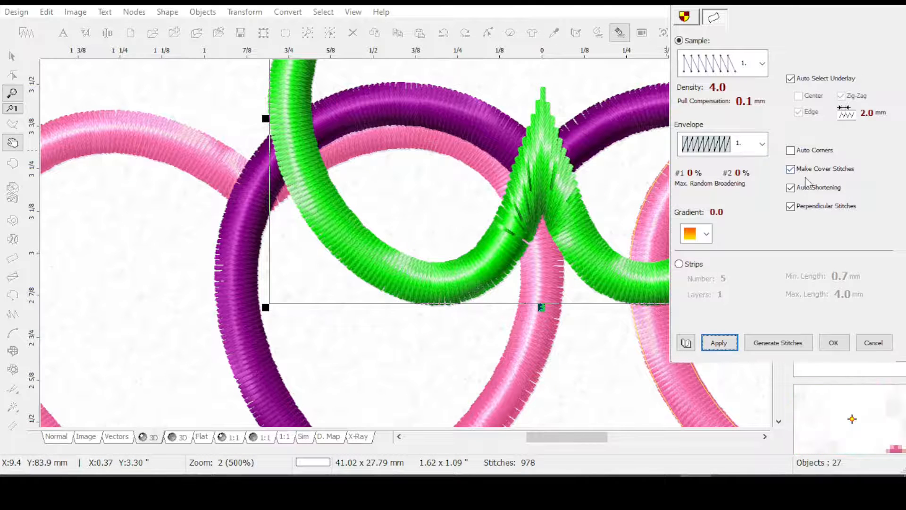
{"action": "left_click", "coordinate": [791, 188]}
{"action": "left_click", "coordinate": [718, 344]}
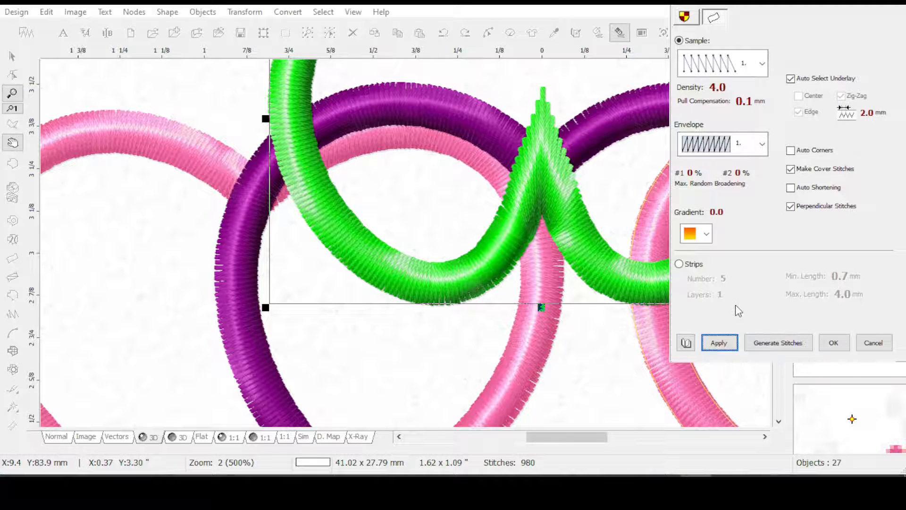
{"action": "scroll", "coordinate": [737, 305], "scroll_direction": "down", "scroll_amount": 1}
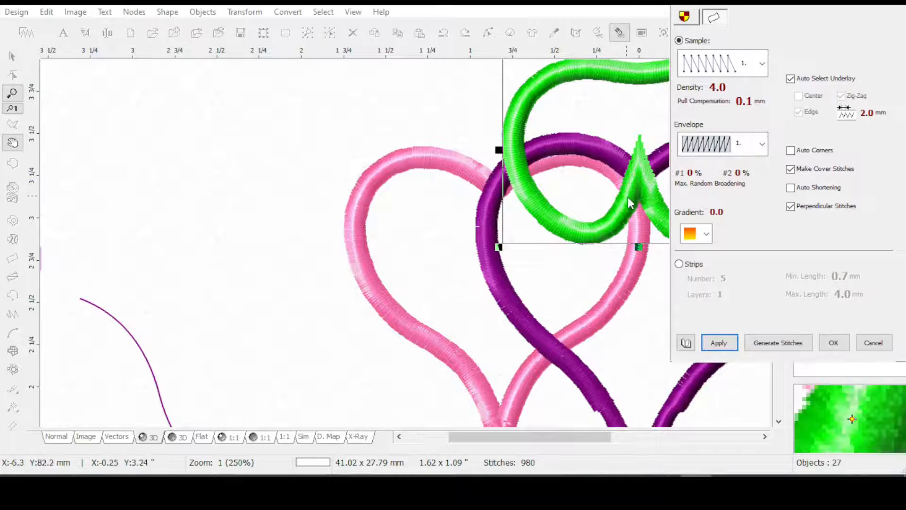
{"action": "left_click", "coordinate": [833, 343]}
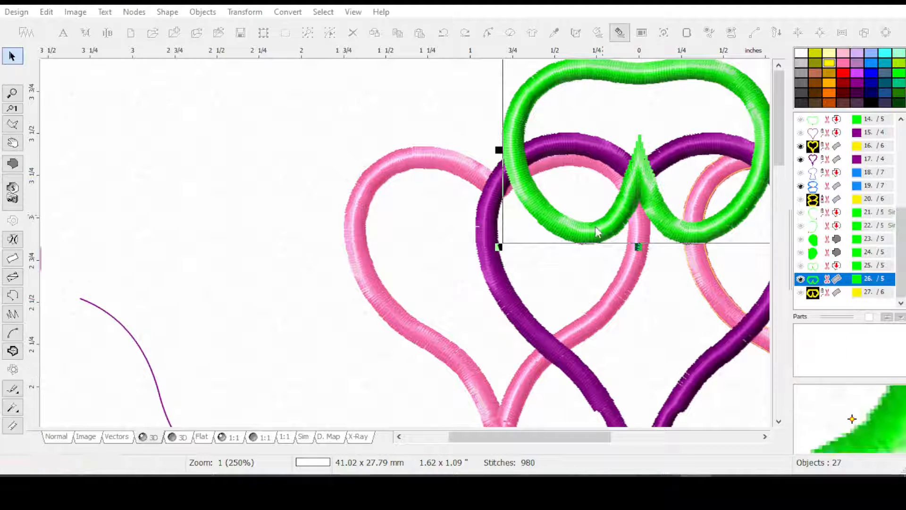
{"action": "left_click_drag", "start_coordinate": [543, 437], "coordinate": [570, 439]}
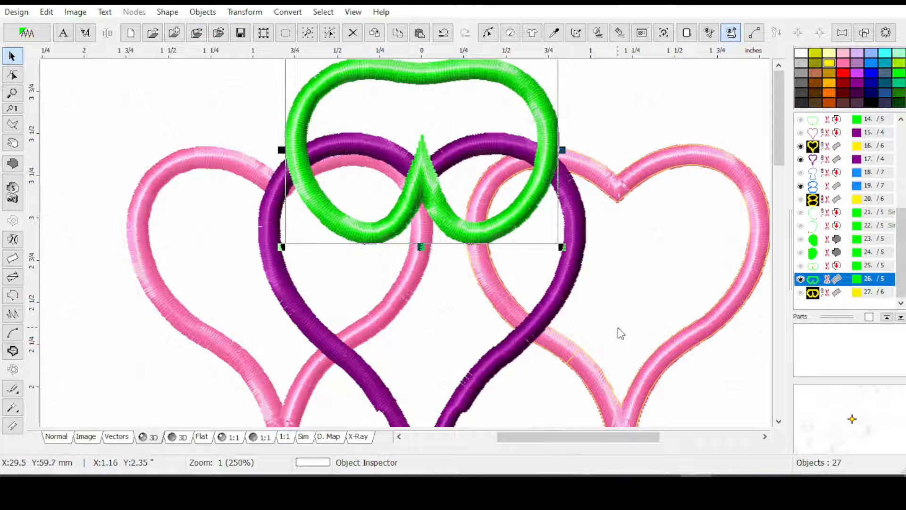
{"action": "left_click", "coordinate": [644, 137]}
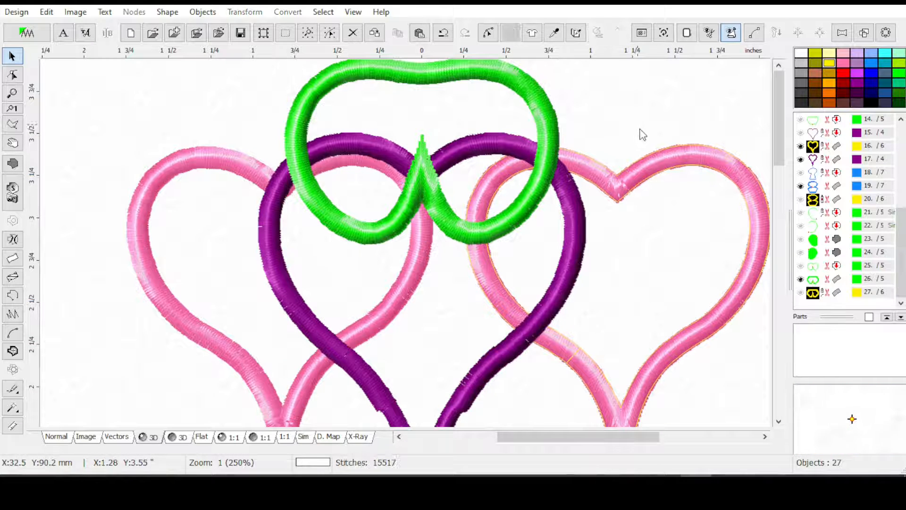